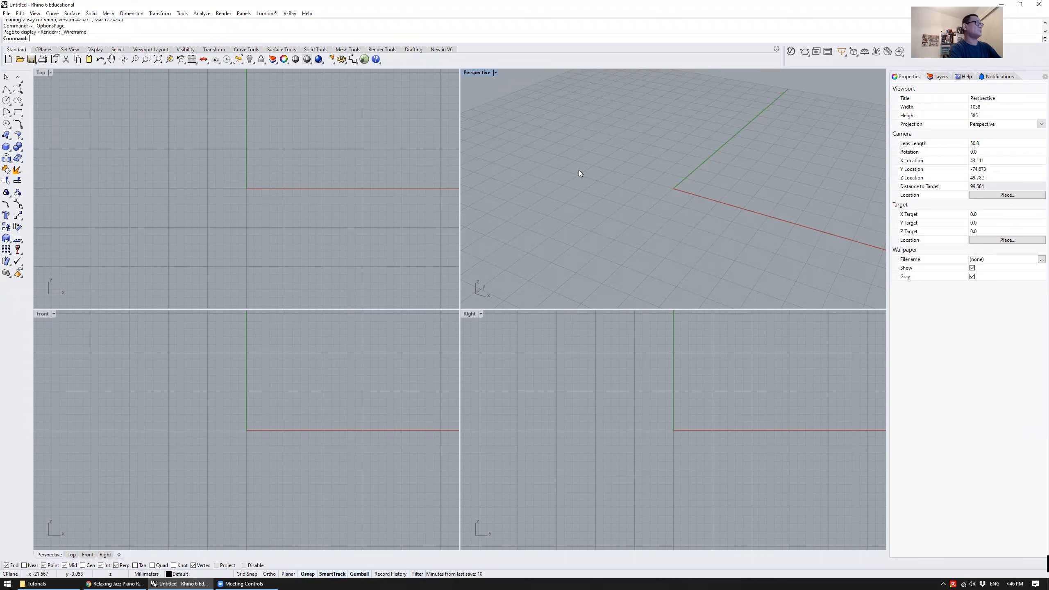
# Open the document's Units settings and set the model units to Inches
pyautogui.write('Units')
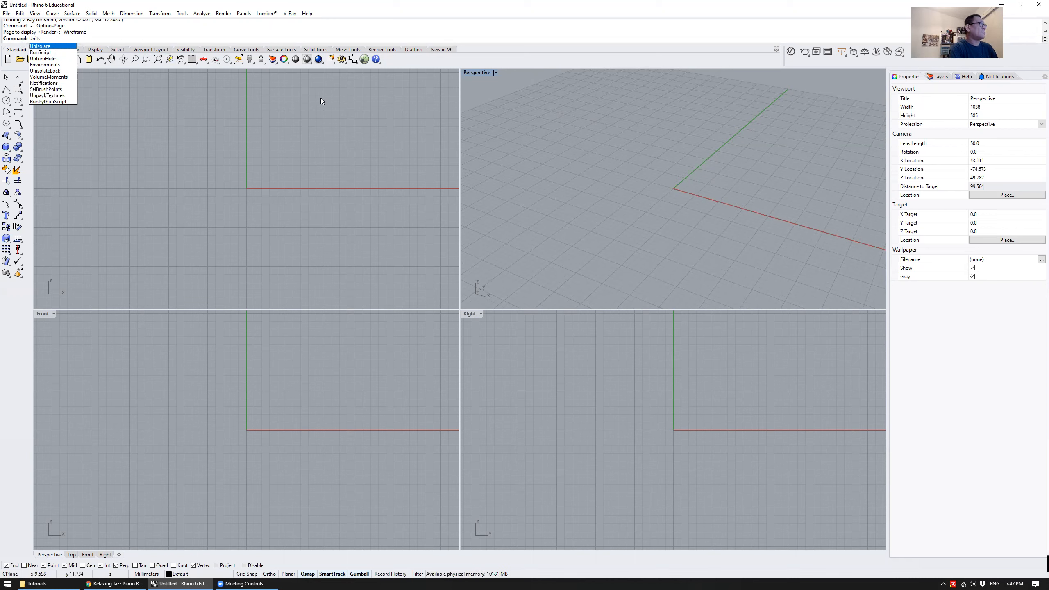
pyautogui.press('Return')
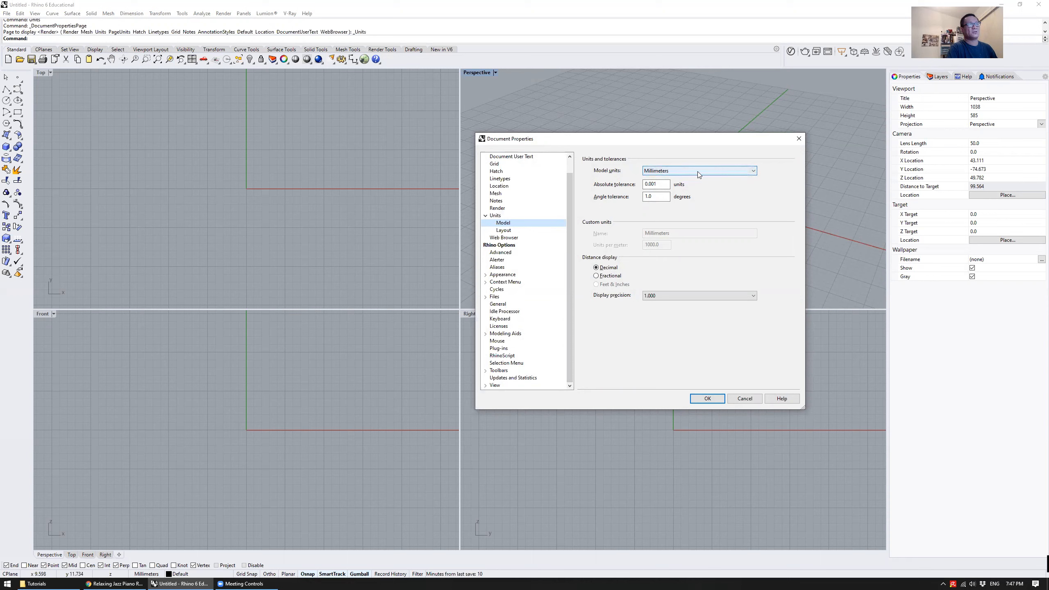
pyautogui.click(725, 173)
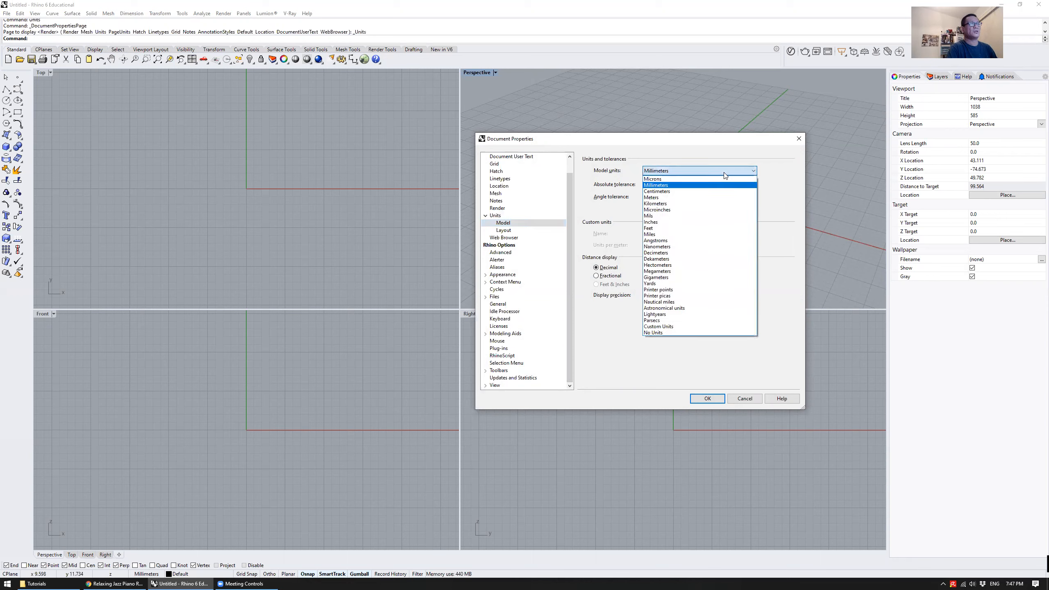
pyautogui.click(705, 223)
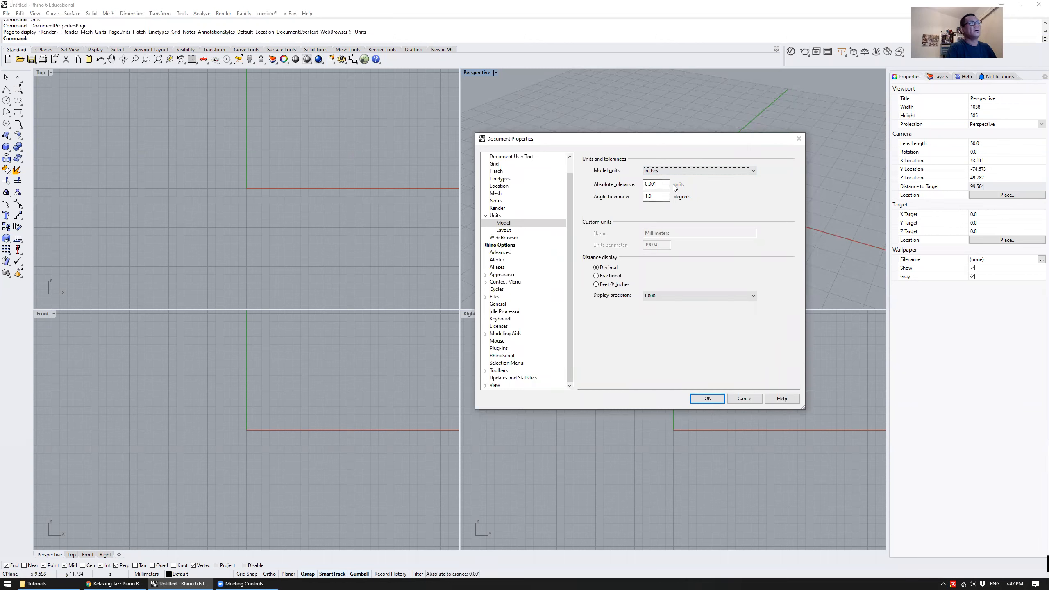
# Try the Feet & Inches distance display with a display precision of 1' 1-1/8"
pyautogui.click(614, 285)
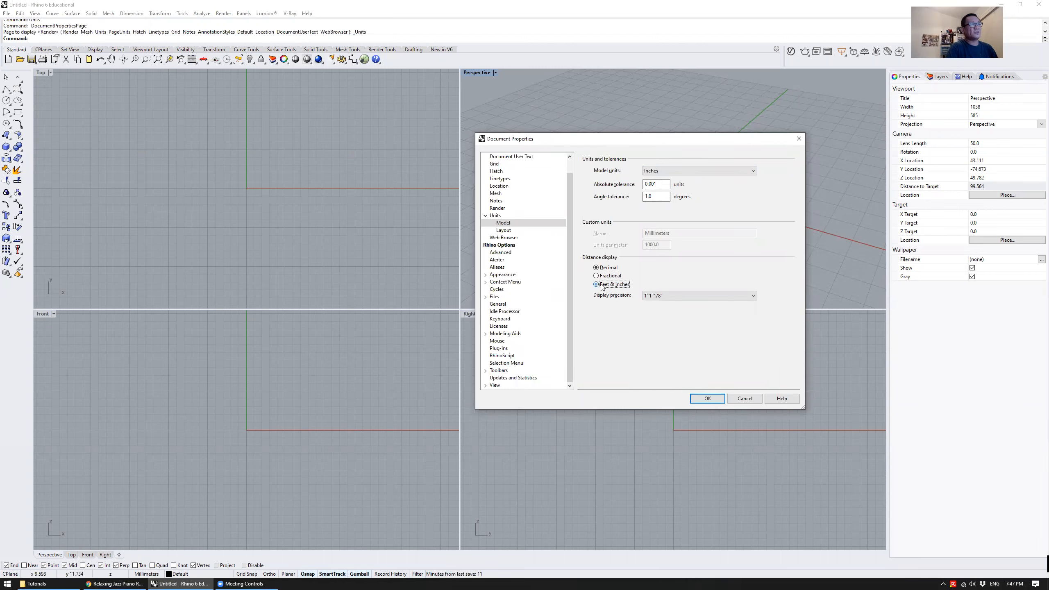
pyautogui.click(679, 297)
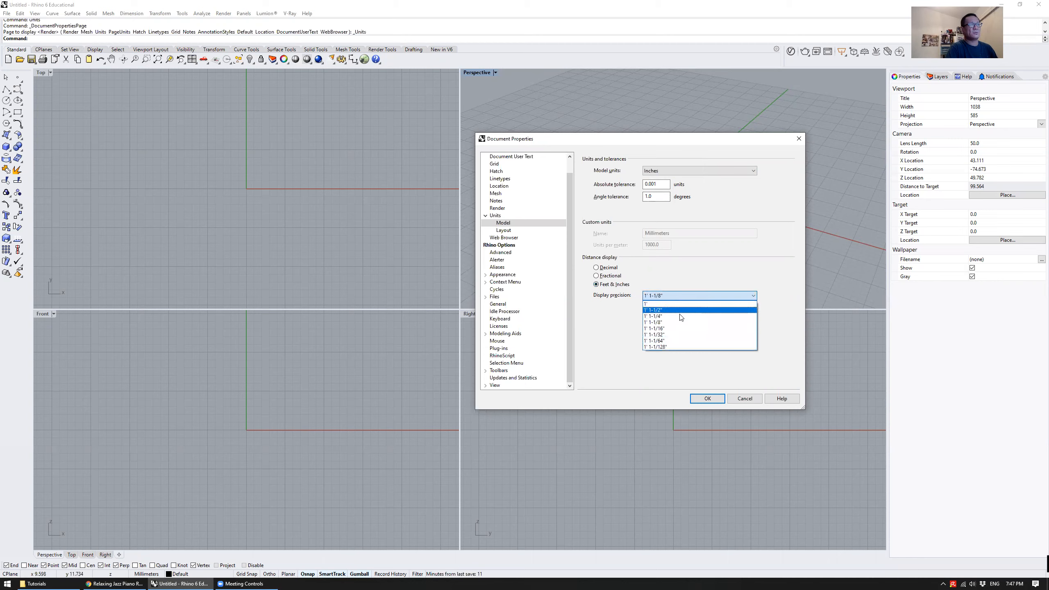
pyautogui.click(667, 322)
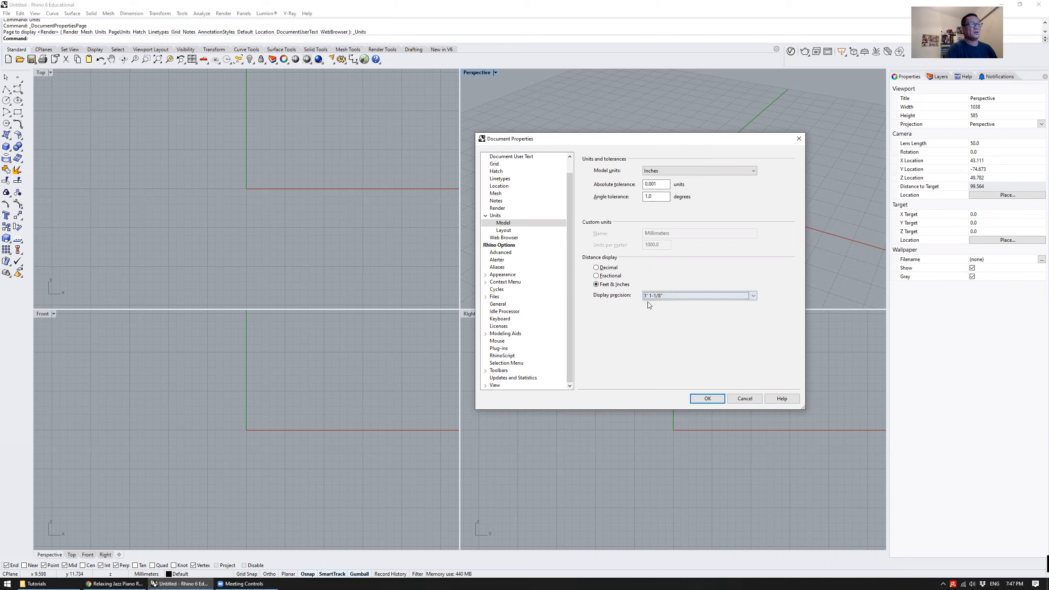
pyautogui.click(671, 297)
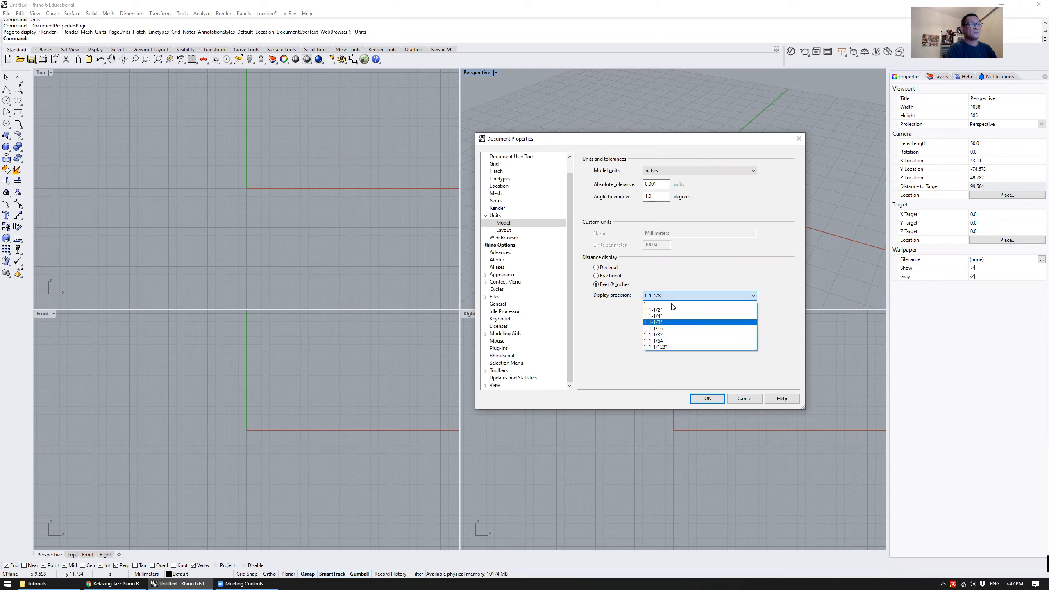
pyautogui.click(682, 324)
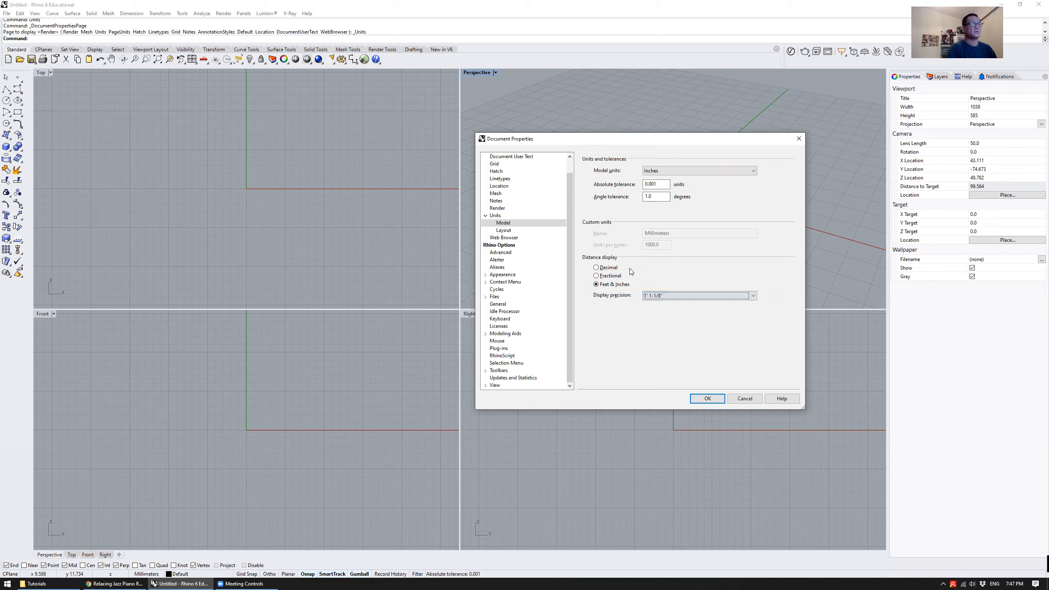
# Set the distance display to Decimal and accept the unit settings
pyautogui.click(602, 269)
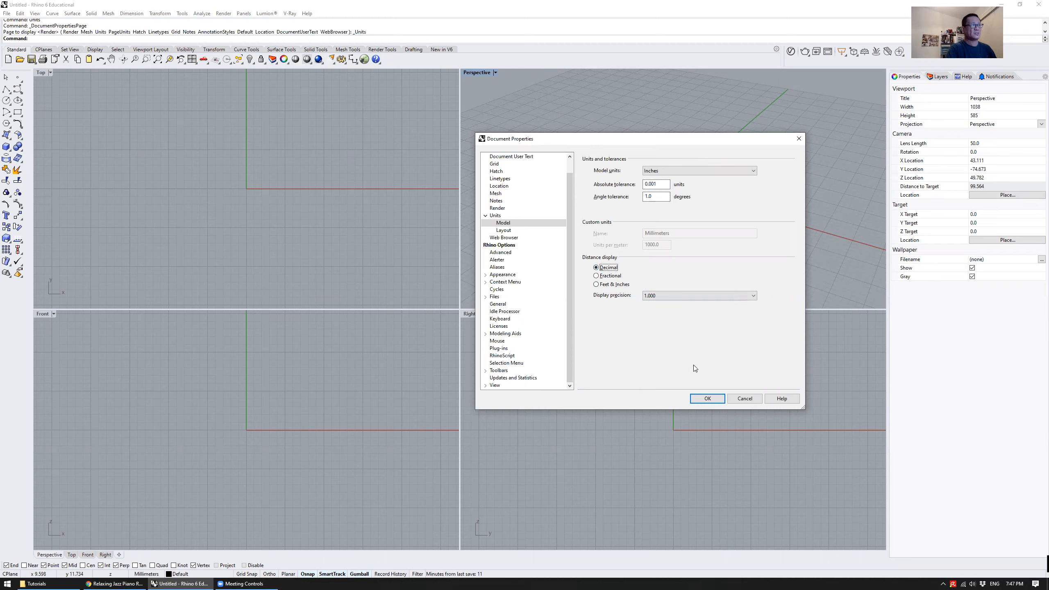
pyautogui.click(707, 399)
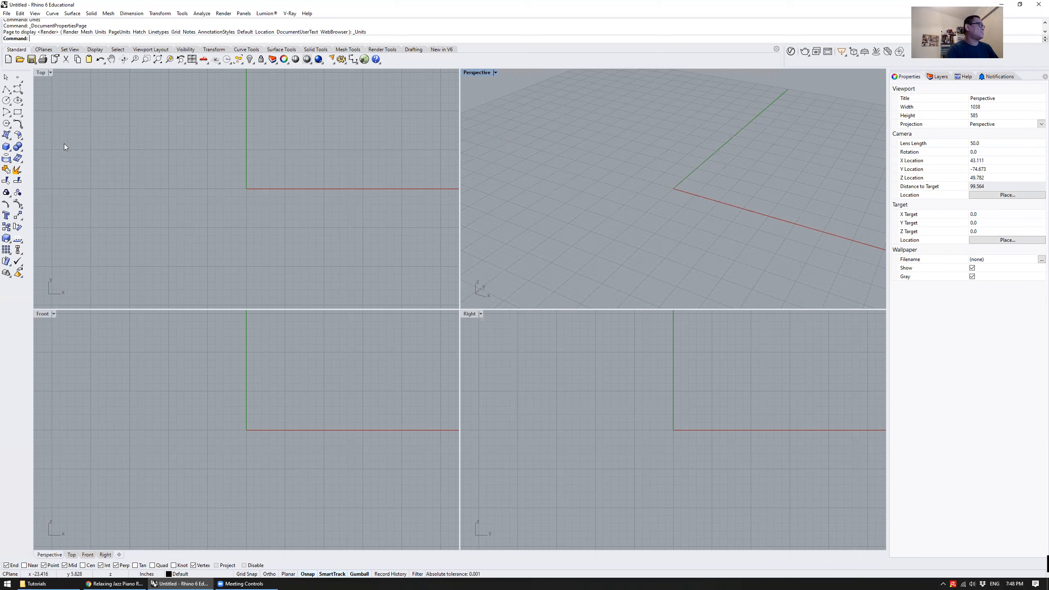
# Draw a corner-to-corner box about 20.9 in tall on the ground plane beside the origin in the Perspective view
pyautogui.click(7, 148)
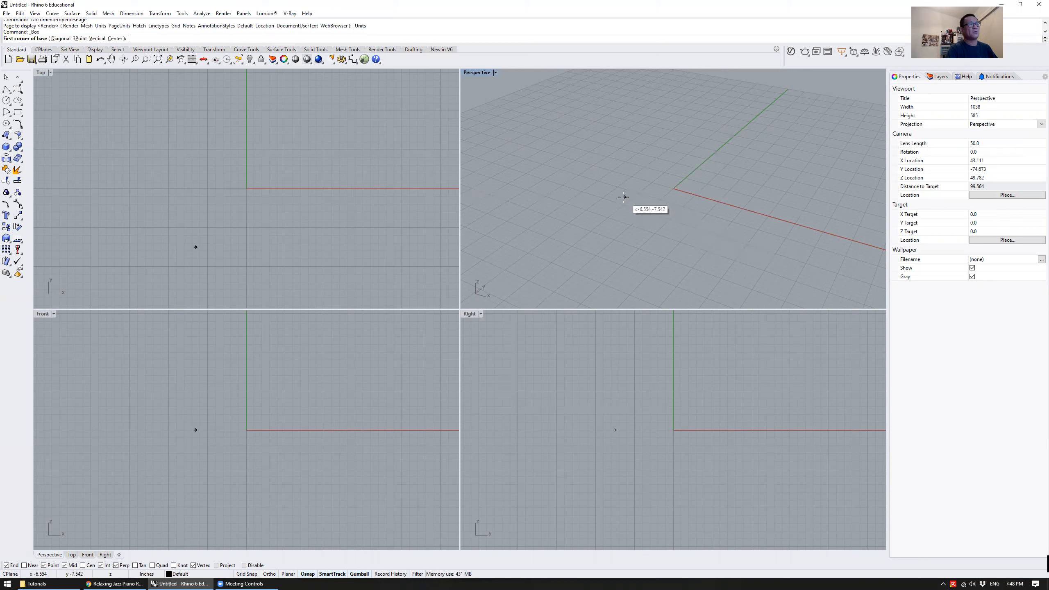
pyautogui.click(685, 187)
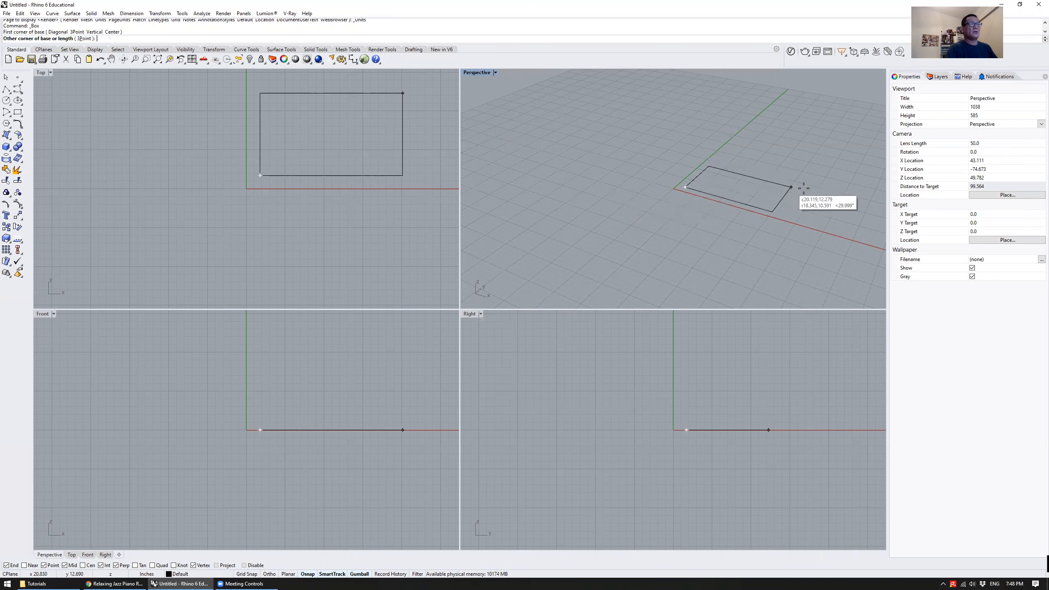
pyautogui.click(839, 212)
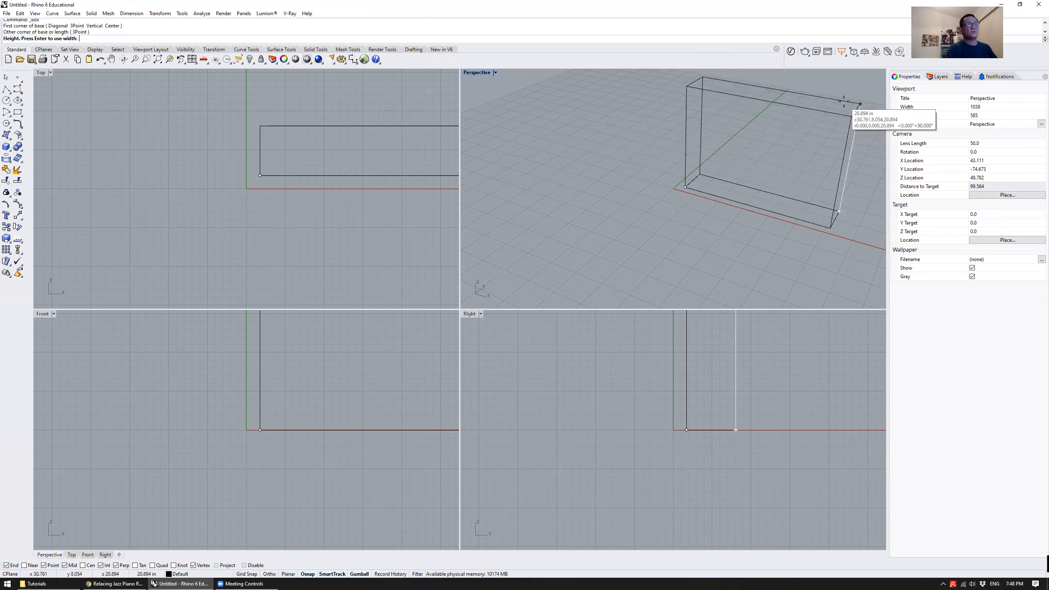
pyautogui.click(845, 101)
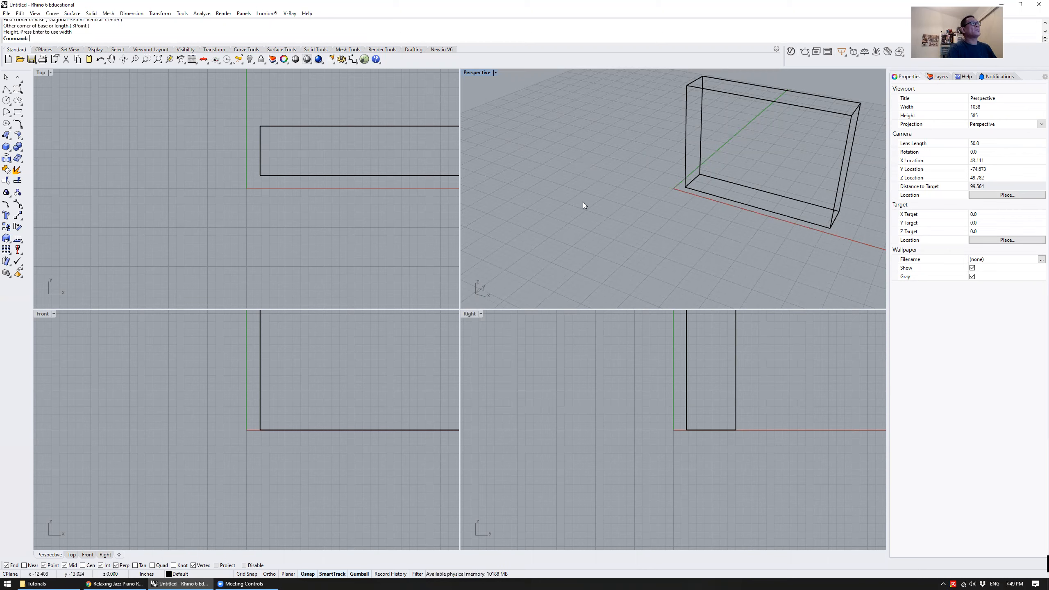
# Select the box and clear the selection, twice in a row
pyautogui.click(686, 152)
pyautogui.click(563, 141)
pyautogui.click(686, 152)
pyautogui.click(563, 141)
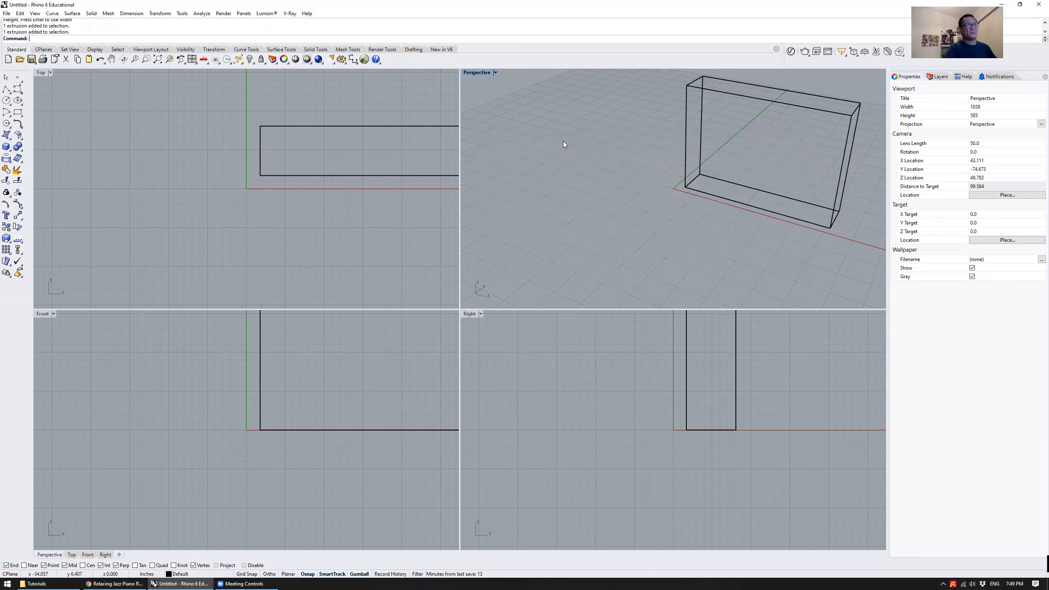
pyautogui.click(683, 156)
pyautogui.click(605, 168)
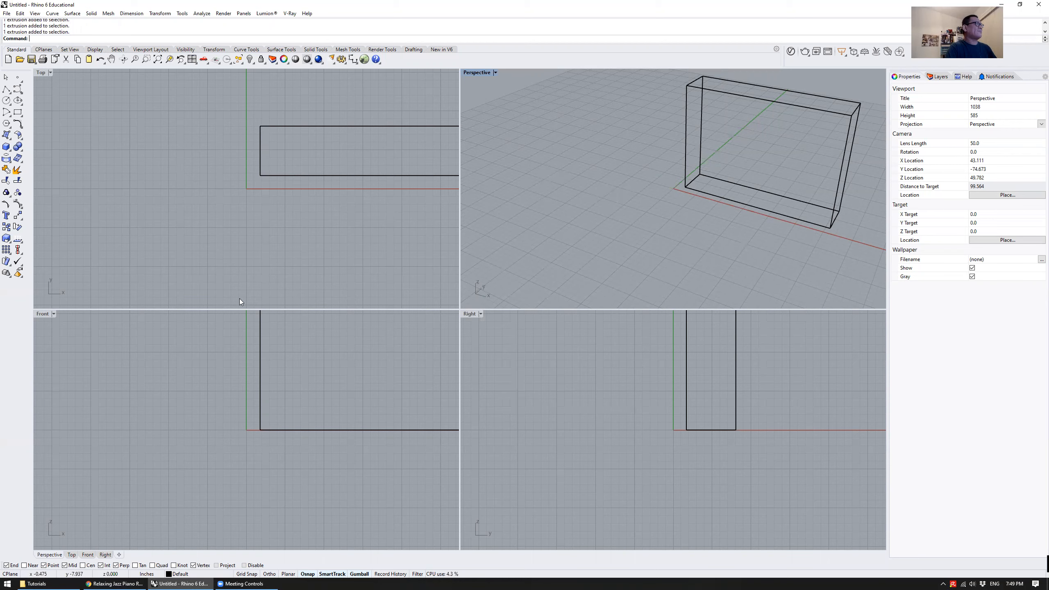
# Examine the whole box in the Top, Front and Right views and from several angles in the Perspective view
pyautogui.moveTo(336, 207); pyautogui.dragTo(242, 279, button='right')
pyautogui.moveTo(298, 430); pyautogui.dragTo(264, 422, button='right')
pyautogui.moveTo(610, 458); pyautogui.dragTo(579, 495, button='right')
pyautogui.scroll(-4, 259, 216)
pyautogui.scroll(-8, 214, 402)
pyautogui.scroll(-6, 595, 392)
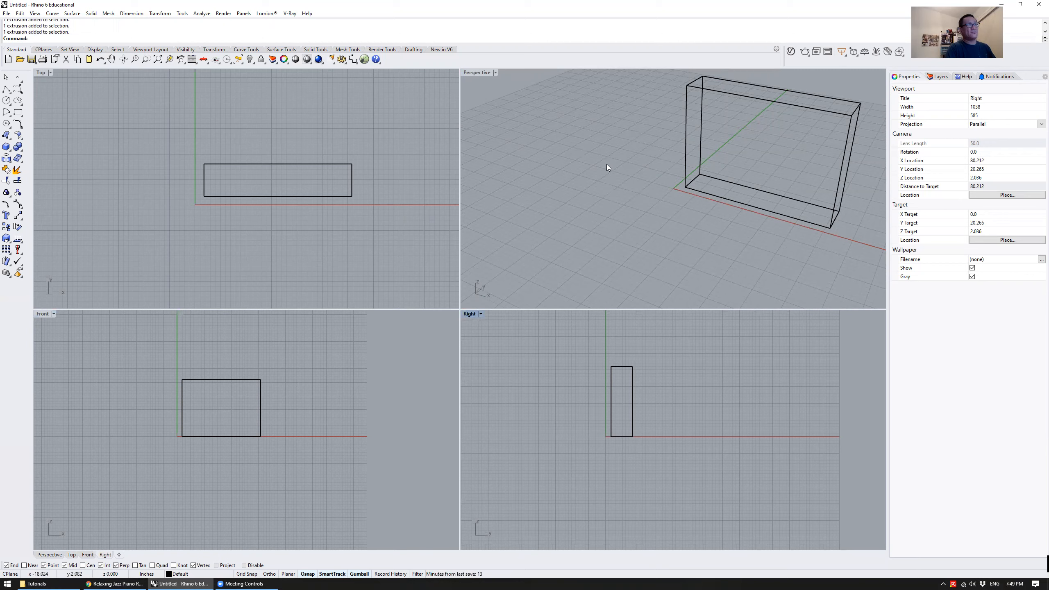
pyautogui.moveTo(653, 199); pyautogui.dragTo(629, 185, button='right')
pyautogui.scroll(-5, 629, 185)
pyautogui.scroll(7, 659, 199)
pyautogui.scroll(-8, 661, 197)
pyautogui.scroll(4, 623, 193)
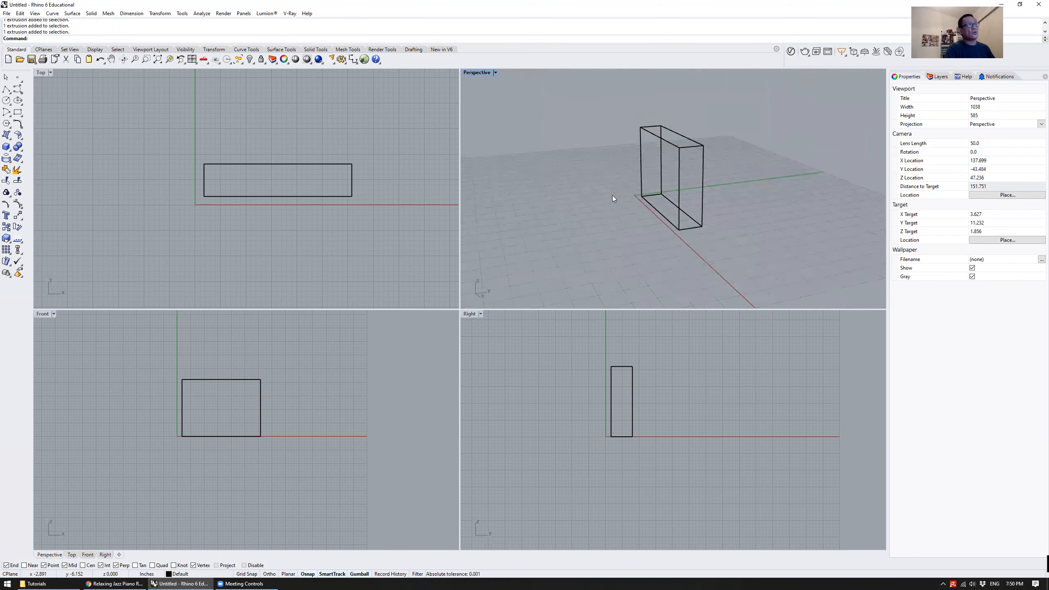
pyautogui.moveTo(613, 198)
pyautogui.keyDown('shift'); pyautogui.mouseDown(button='right')
pyautogui.moveTo(626, 203)
pyautogui.moveTo(543, 206)
pyautogui.moveTo(605, 188)
pyautogui.moveTo(620, 190)
pyautogui.moveTo(581, 197)
pyautogui.moveTo(689, 199)
pyautogui.moveTo(588, 210)
pyautogui.moveTo(656, 250)
pyautogui.moveTo(724, 200)
pyautogui.moveTo(662, 236)
pyautogui.moveTo(613, 191)
pyautogui.mouseUp(button='right'); pyautogui.keyUp('shift')
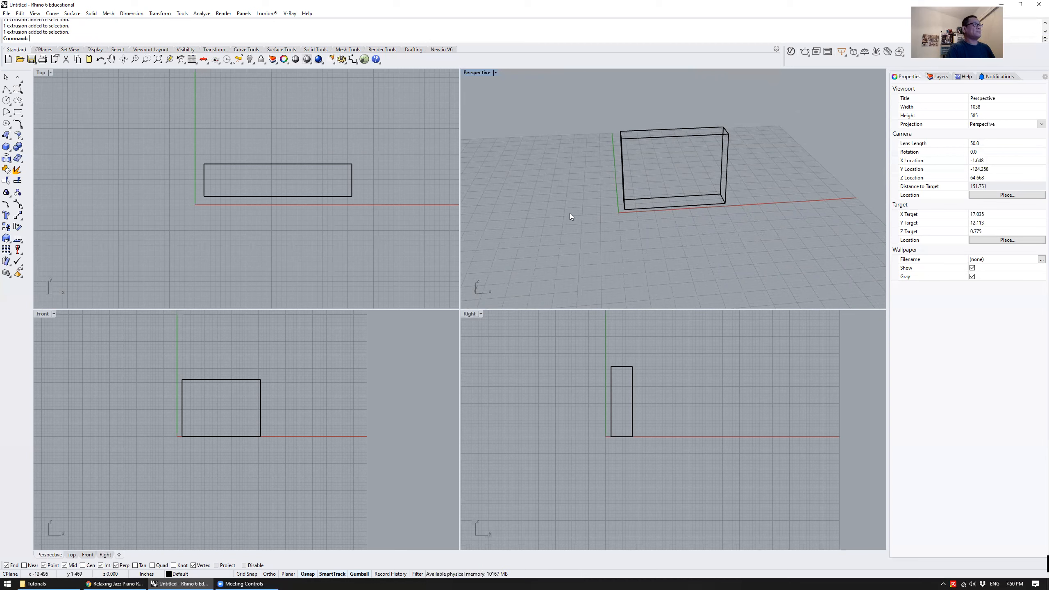
# Set the middle mouse button to pop up the default.Popup toolbar and try that toolbar in the Perspective view
pyautogui.click(181, 13)
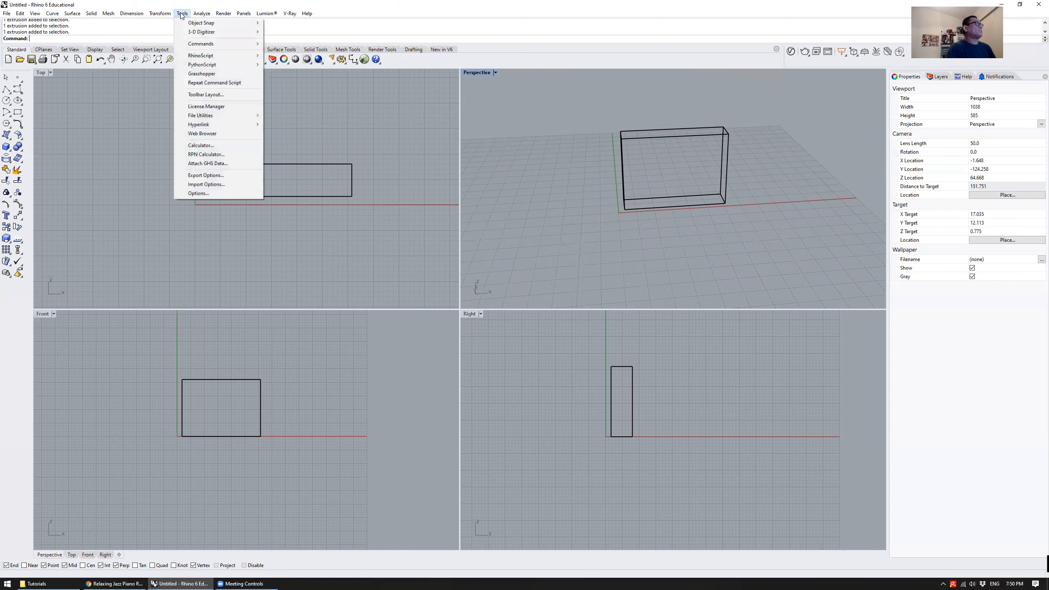
pyautogui.click(227, 194)
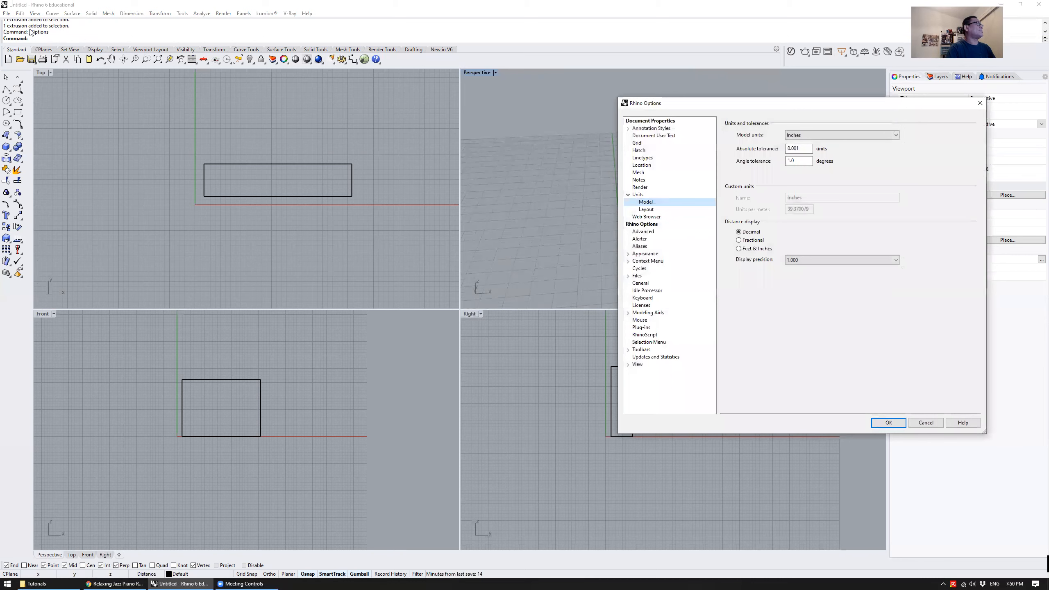
pyautogui.moveTo(834, 104); pyautogui.dragTo(704, 101)
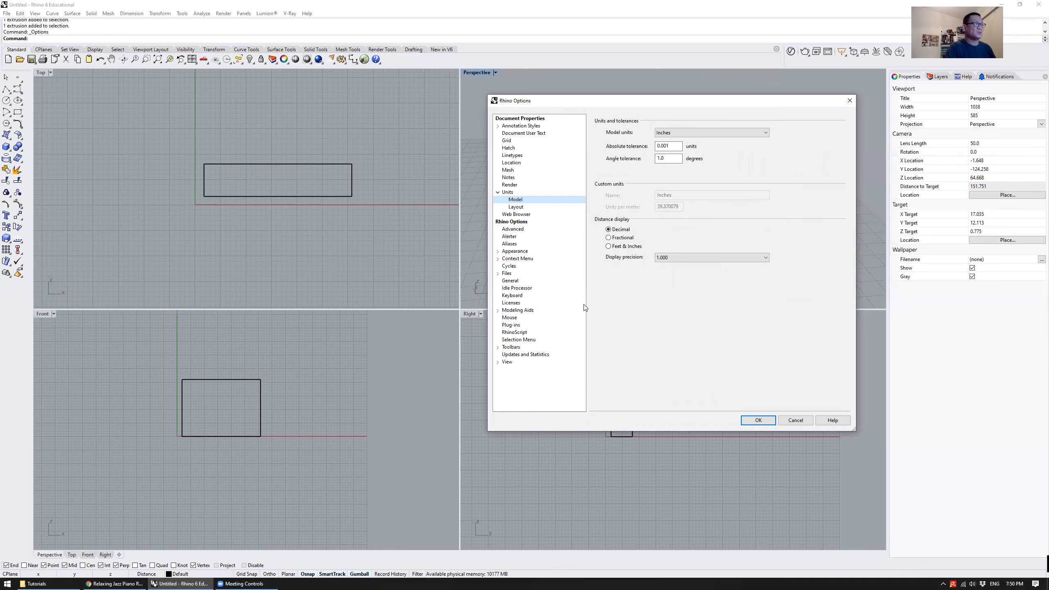
pyautogui.click(512, 319)
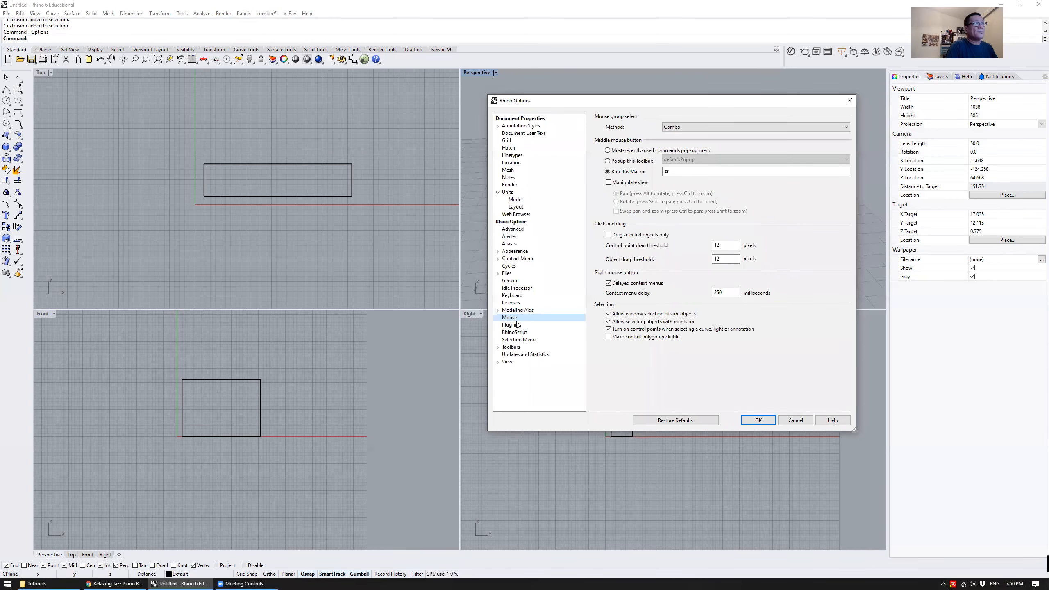
pyautogui.click(637, 162)
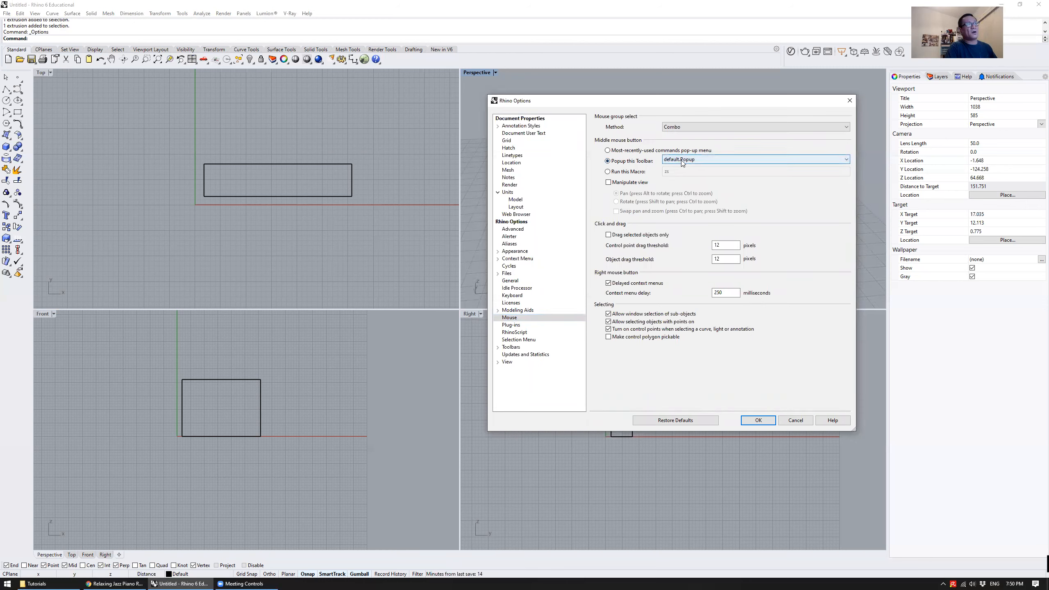
pyautogui.click(759, 420)
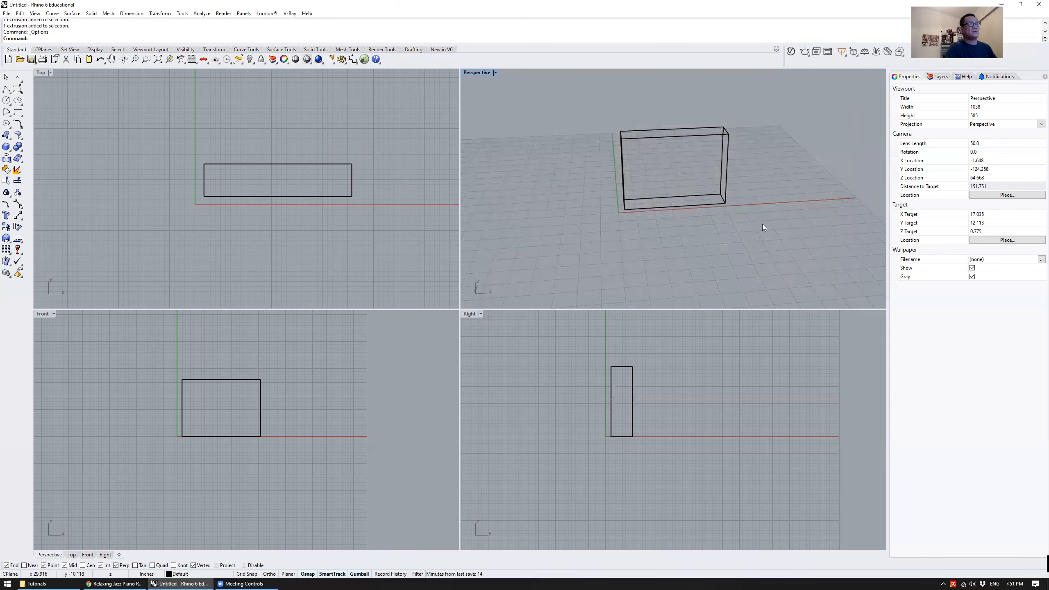
pyautogui.middleClick(778, 181)
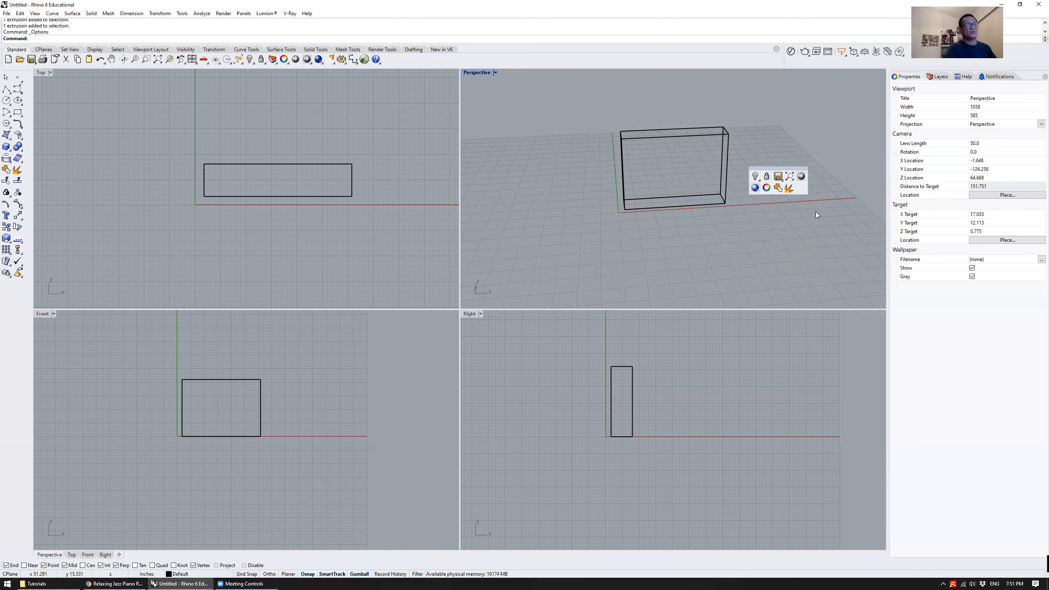
pyautogui.middleClick(748, 194)
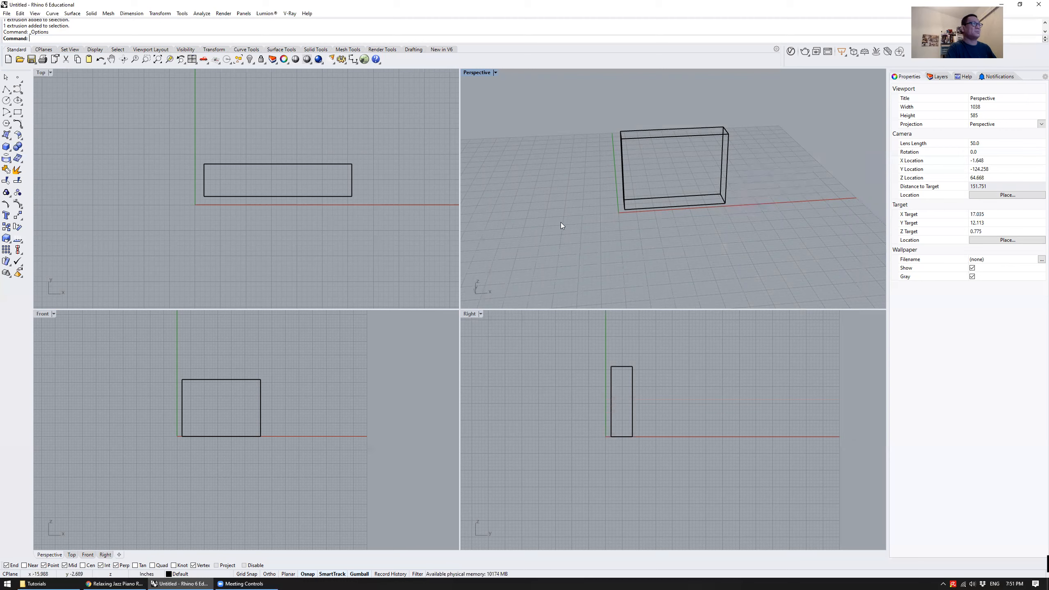
# Set the middle mouse button to run the zs macro in the Rhino mouse options
pyautogui.click(181, 14)
pyautogui.click(195, 193)
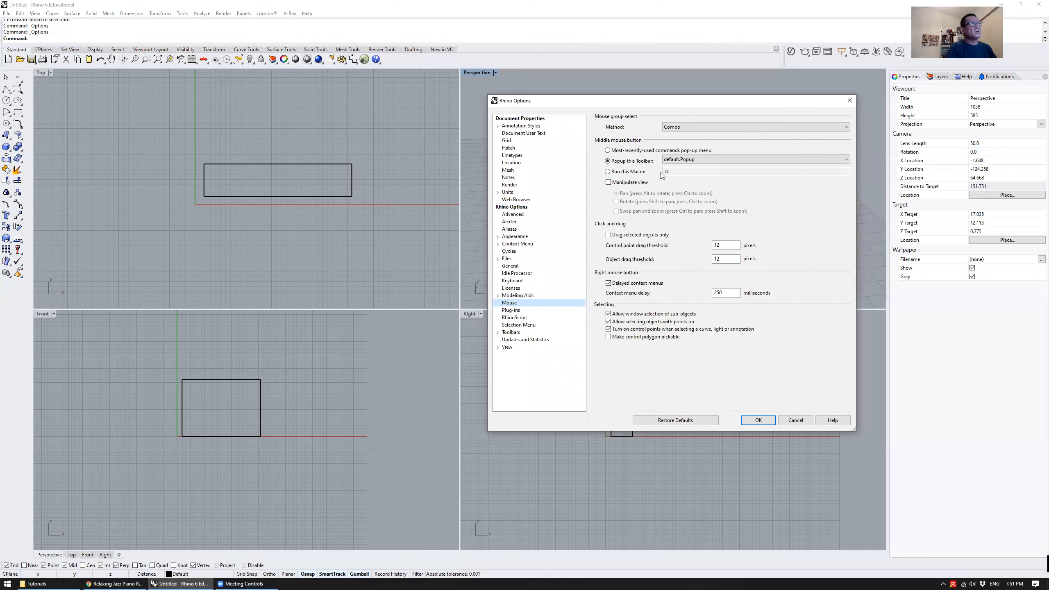
pyautogui.click(626, 175)
pyautogui.click(680, 173)
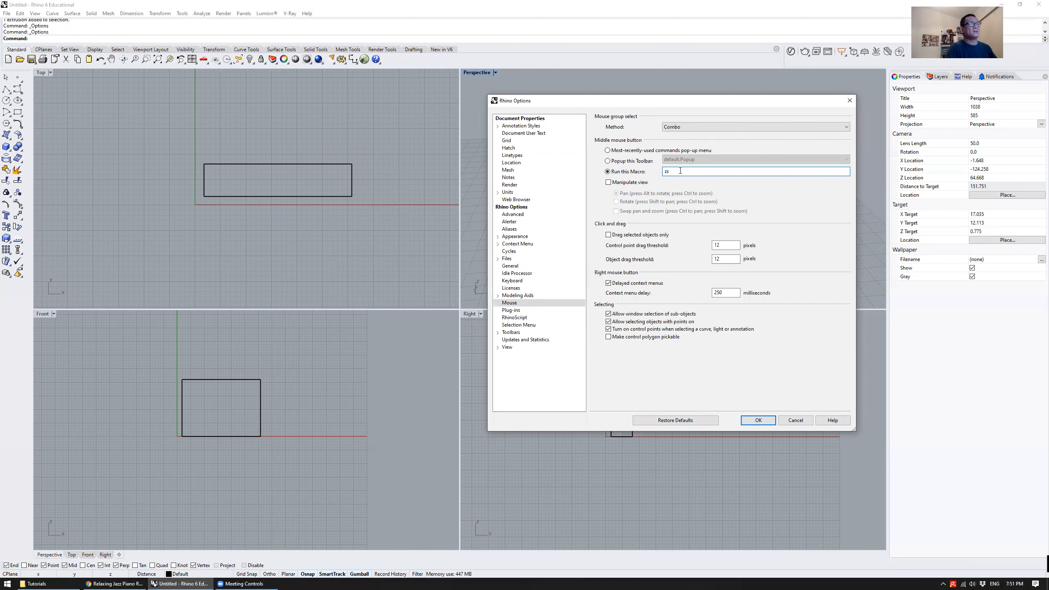
pyautogui.click(759, 420)
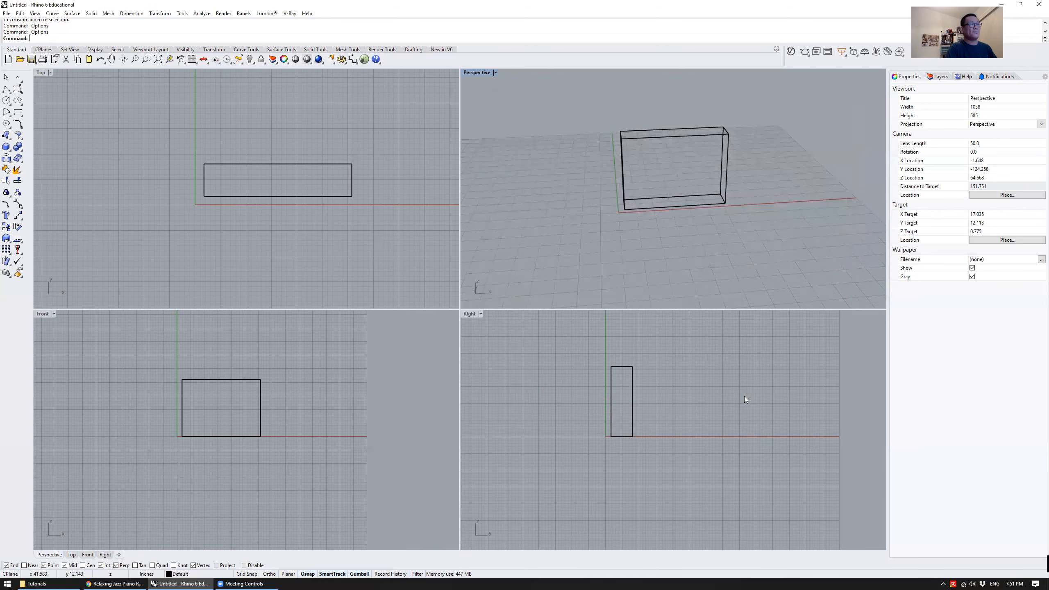
# Draw a second, smaller box well away from the first one in the Perspective view, beyond the grid
pyautogui.scroll(-8, 601, 183)
pyautogui.scroll(-4, 355, 182)
pyautogui.click(6, 147)
pyautogui.click(742, 109)
pyautogui.click(769, 120)
pyautogui.click(772, 91)
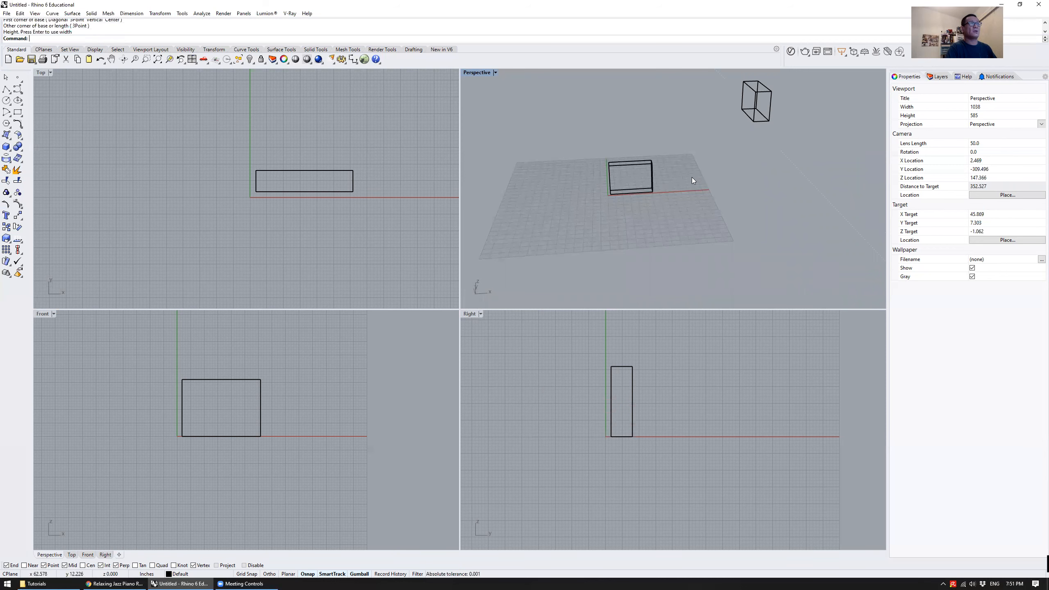
# Select the first box, zoom the Perspective view to it with the zs alias, and view it from a lower angle
pyautogui.click(651, 169)
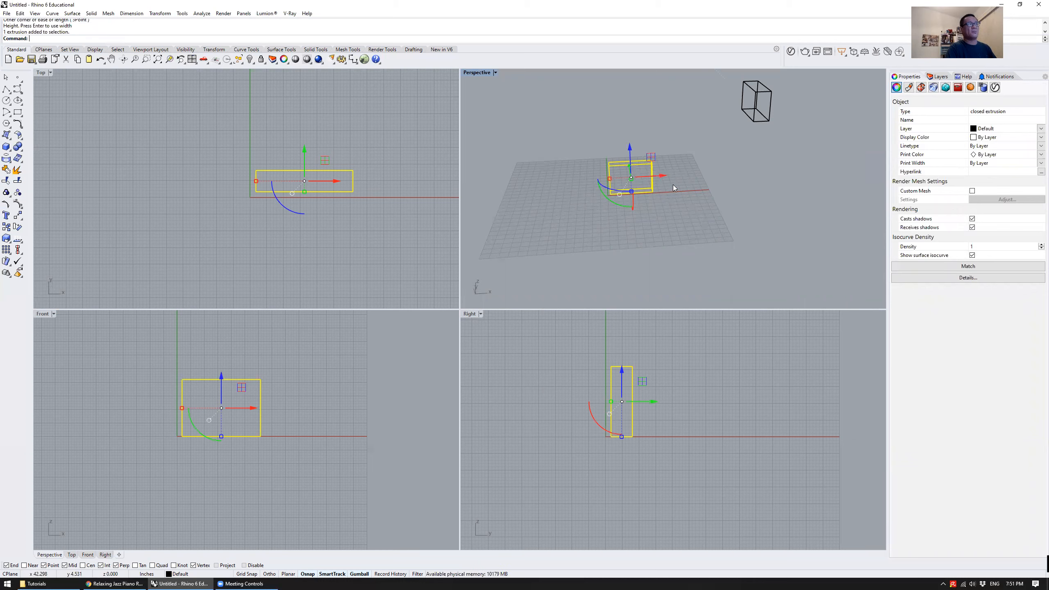
pyautogui.write('zs')
pyautogui.press('Return')
pyautogui.moveTo(703, 209); pyautogui.dragTo(684, 161, button='right')
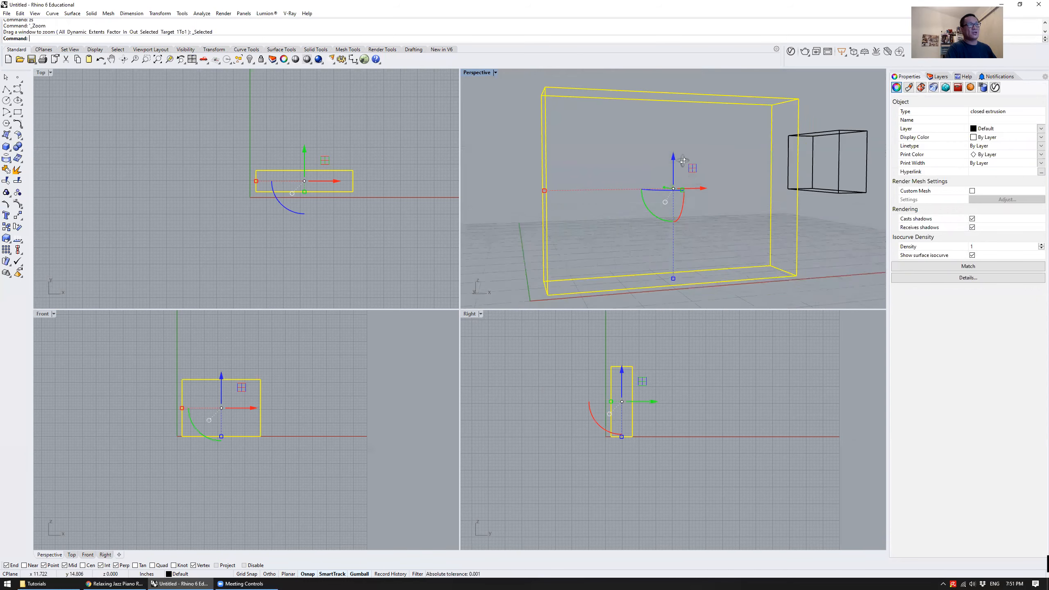
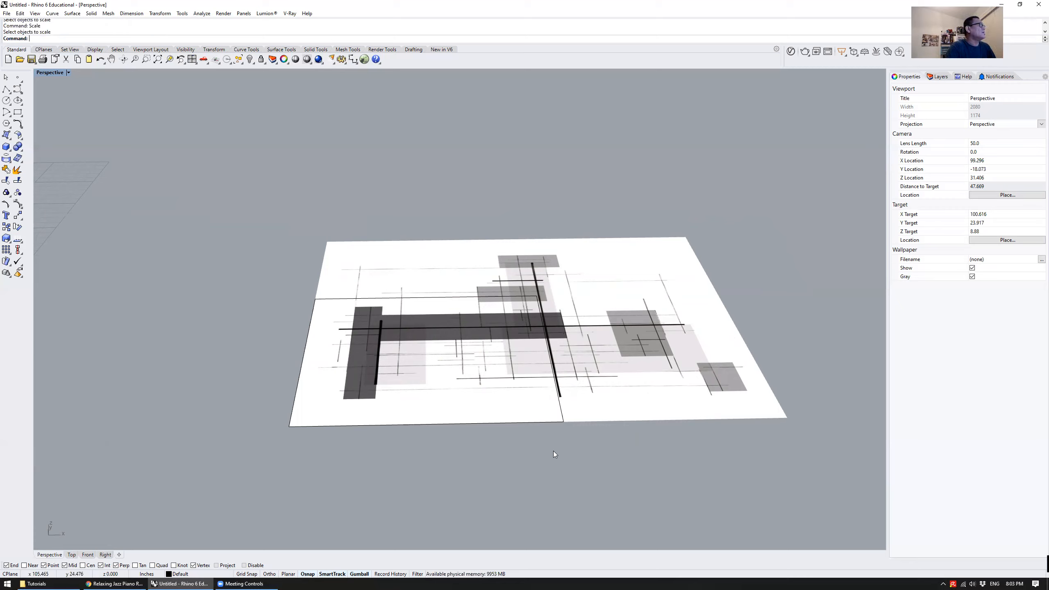
# Scale the drawing picture from its front-left corner, using its front edge as reference, down to the width of the square outline
pyautogui.press('Return')
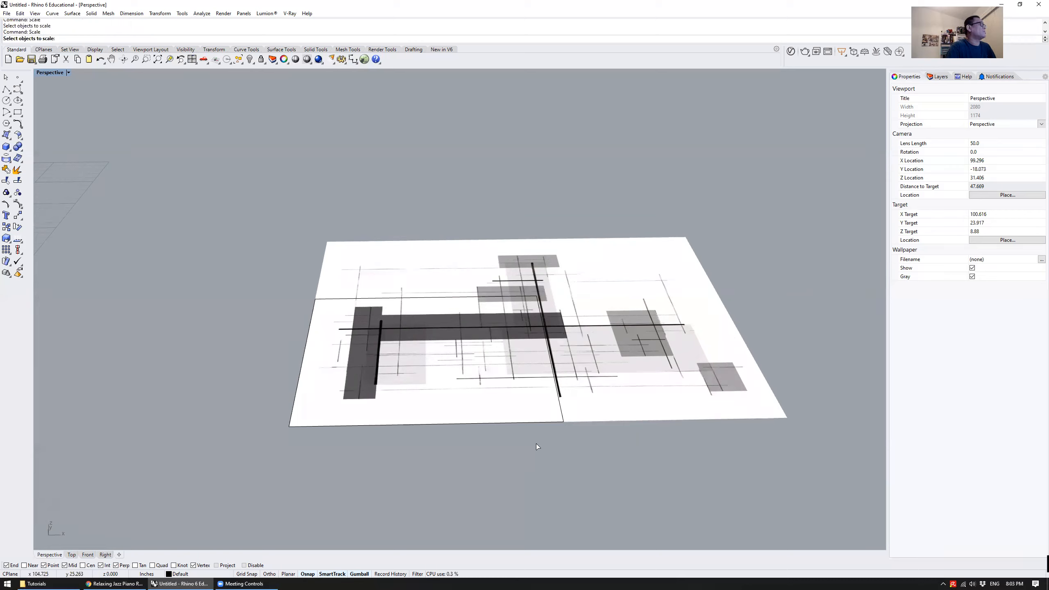
pyautogui.click(669, 276)
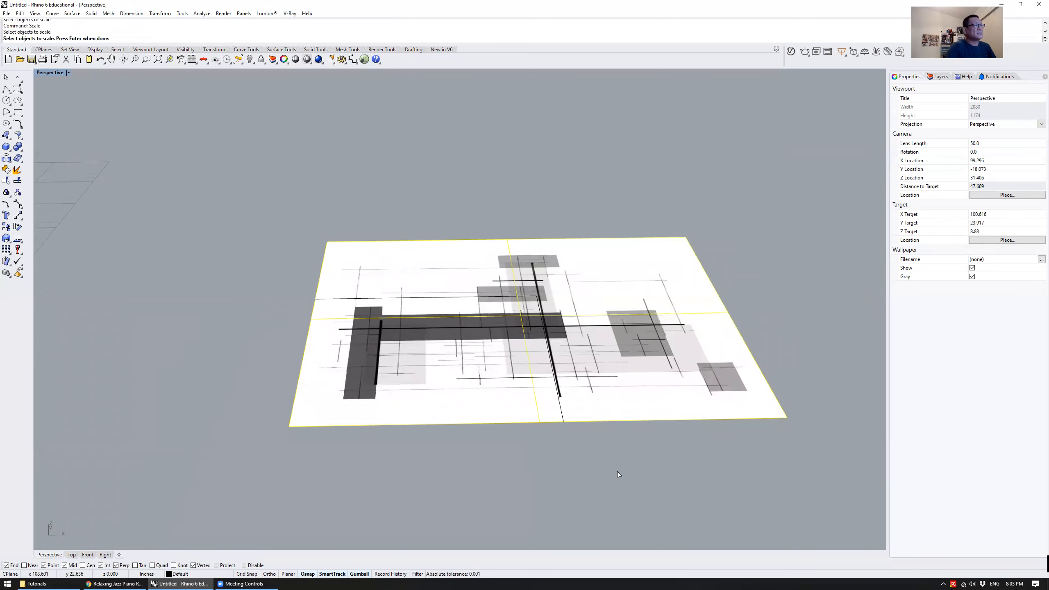
pyautogui.press('Return')
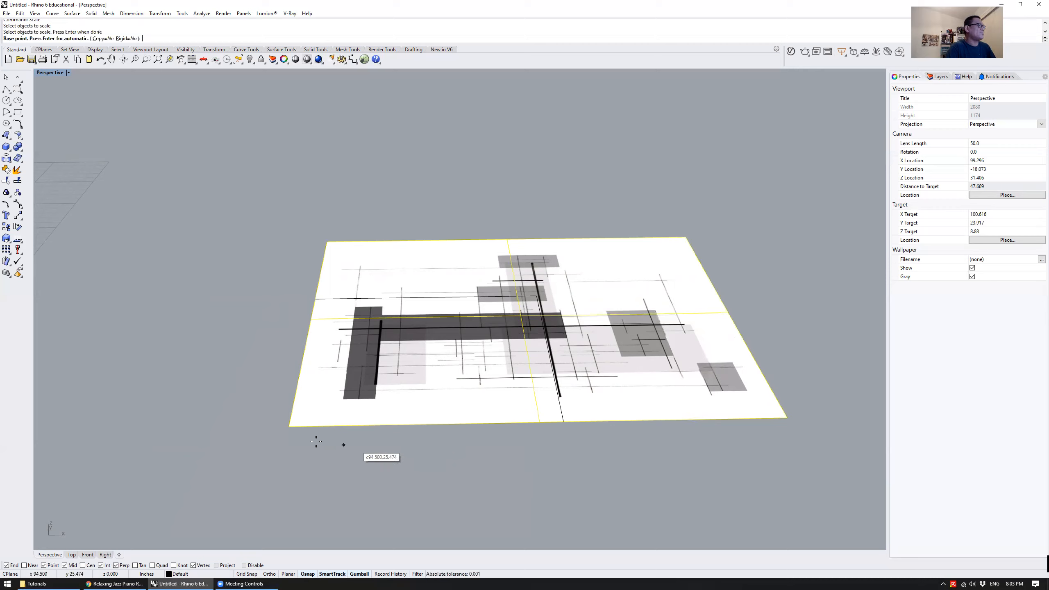
pyautogui.click(288, 427)
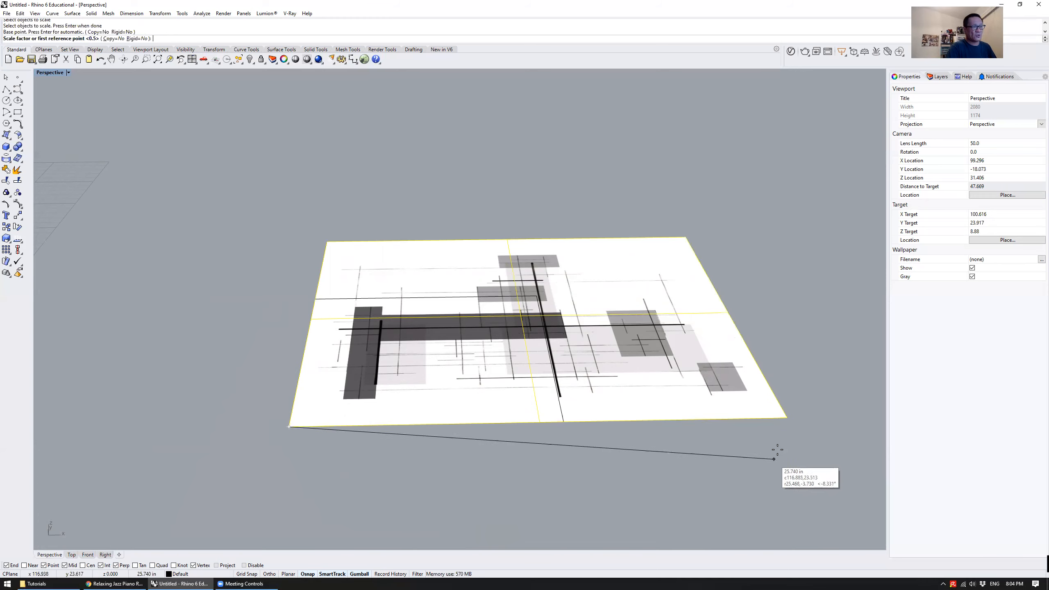
pyautogui.click(792, 417)
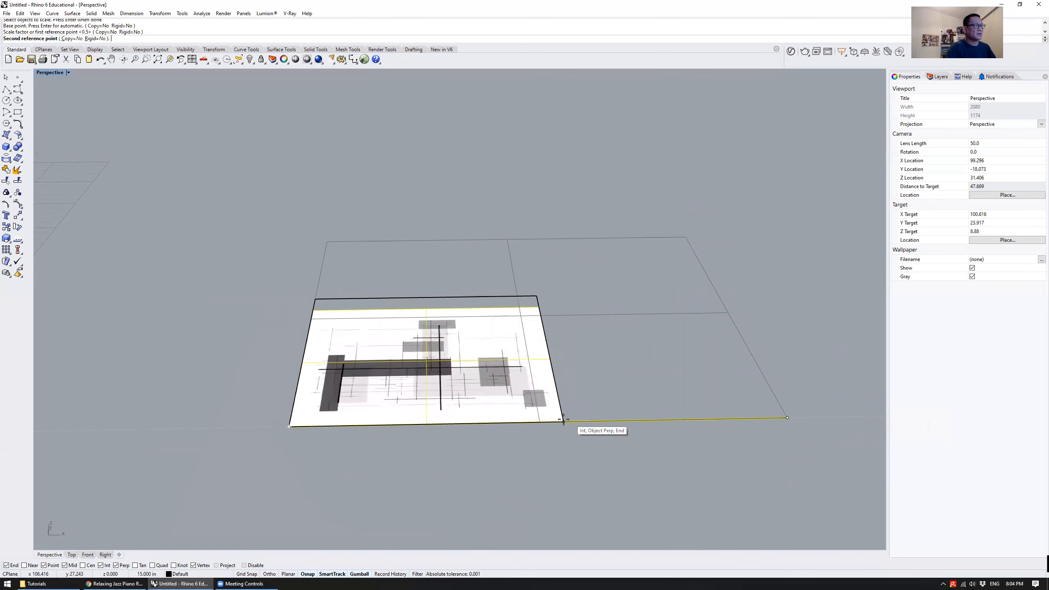
pyautogui.click(563, 421)
# Examine how the scaled picture fits the square outline, zooming to the picture with the zs alias
pyautogui.moveTo(608, 355); pyautogui.dragTo(535, 406, button='right')
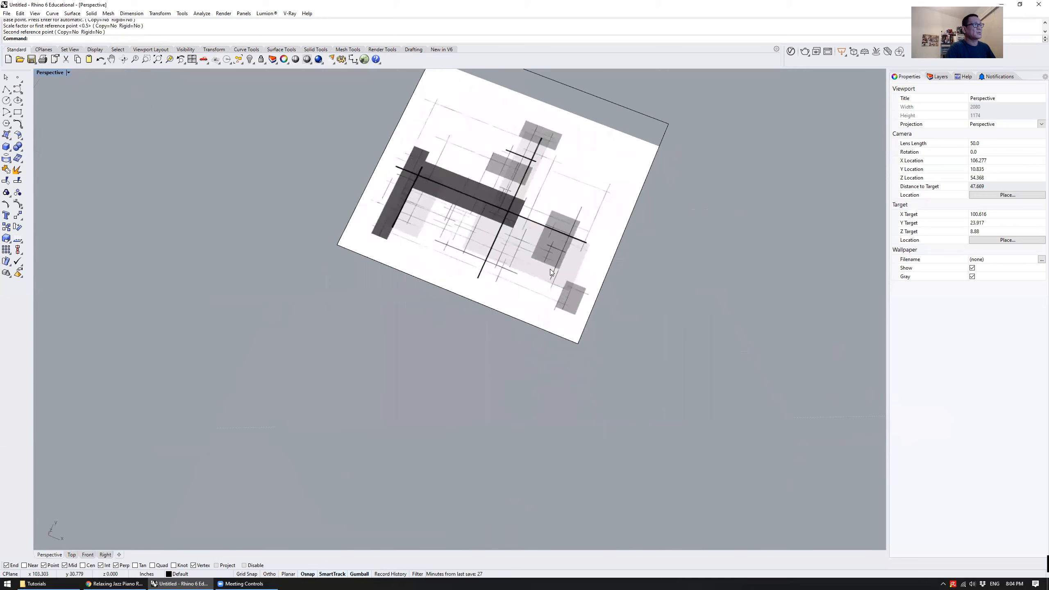
pyautogui.click(550, 269)
pyautogui.write('zs')
pyautogui.press('Return')
pyautogui.scroll(-6, 498, 286)
pyautogui.click(652, 312)
pyautogui.moveTo(651, 312); pyautogui.dragTo(609, 294, button='right')
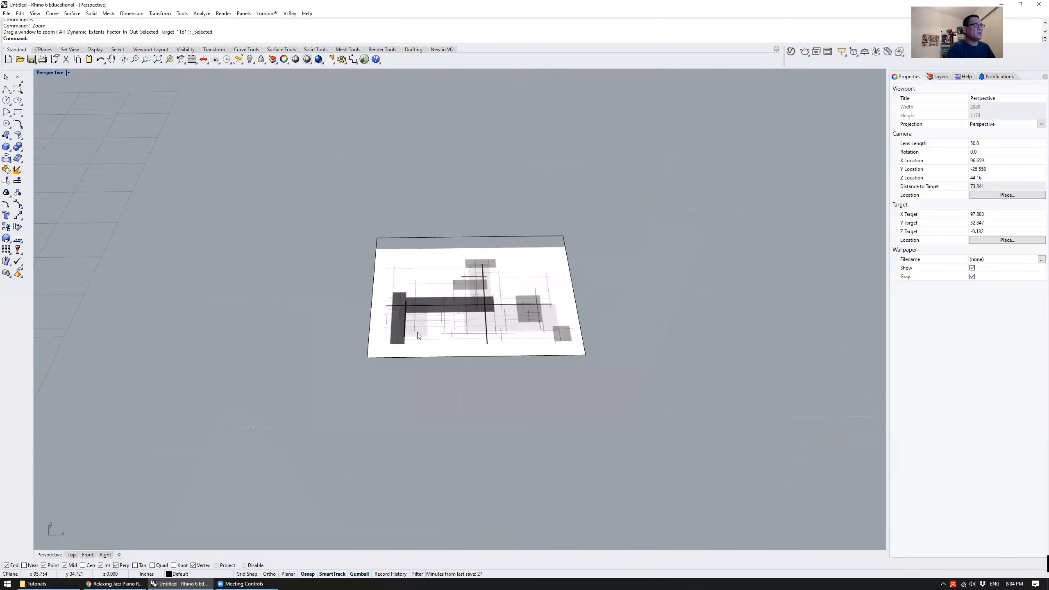
pyautogui.scroll(4, 456, 276)
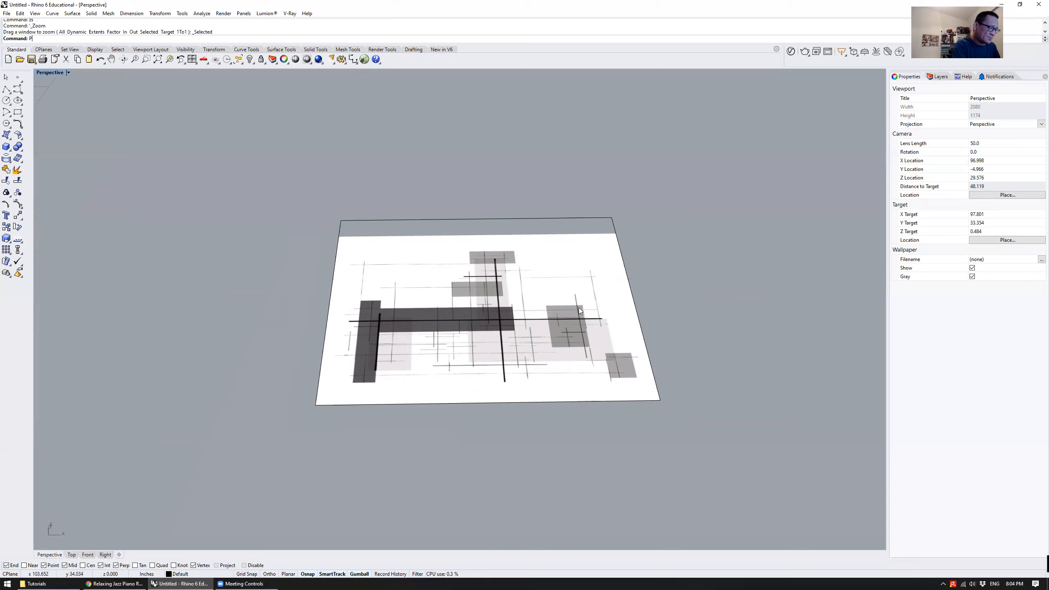
# Start the Picture command, then switch to Adobe Photoshop and open Transparent.png from the Tutorials folder there
pyautogui.press('Return')
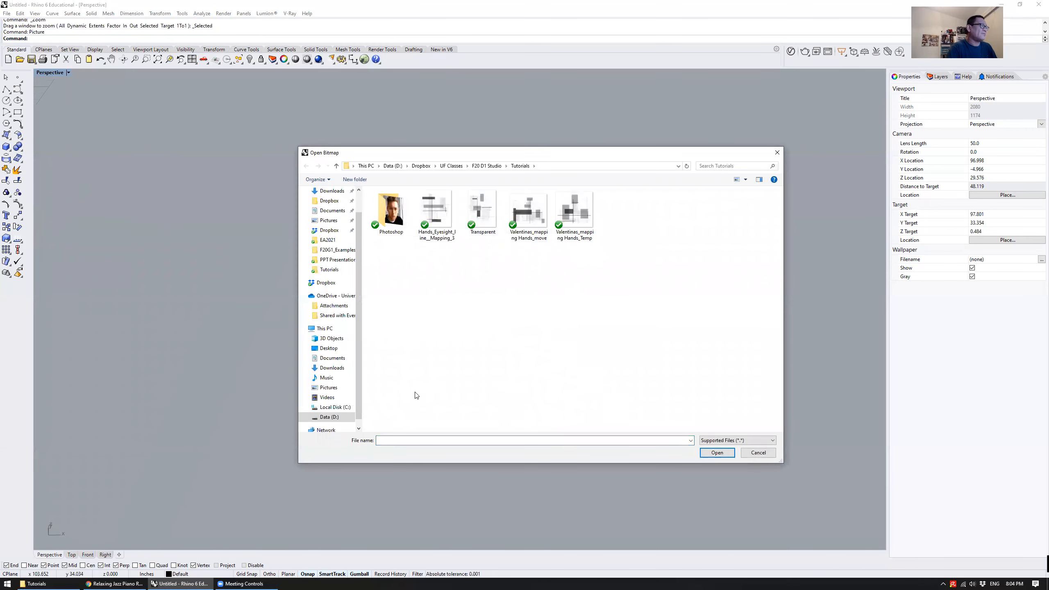
pyautogui.click(2, 582)
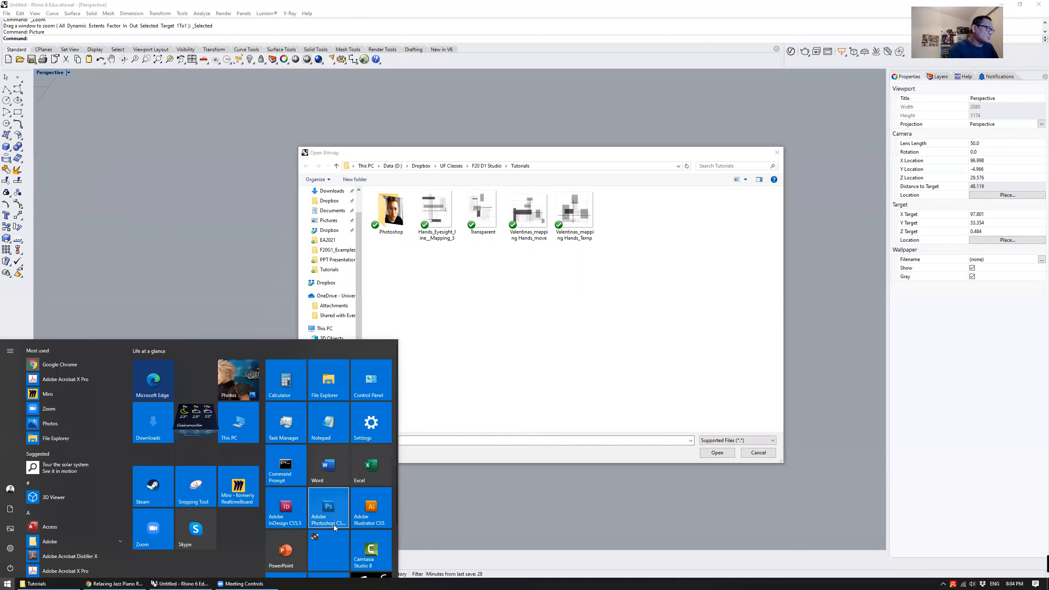
pyautogui.click(341, 493)
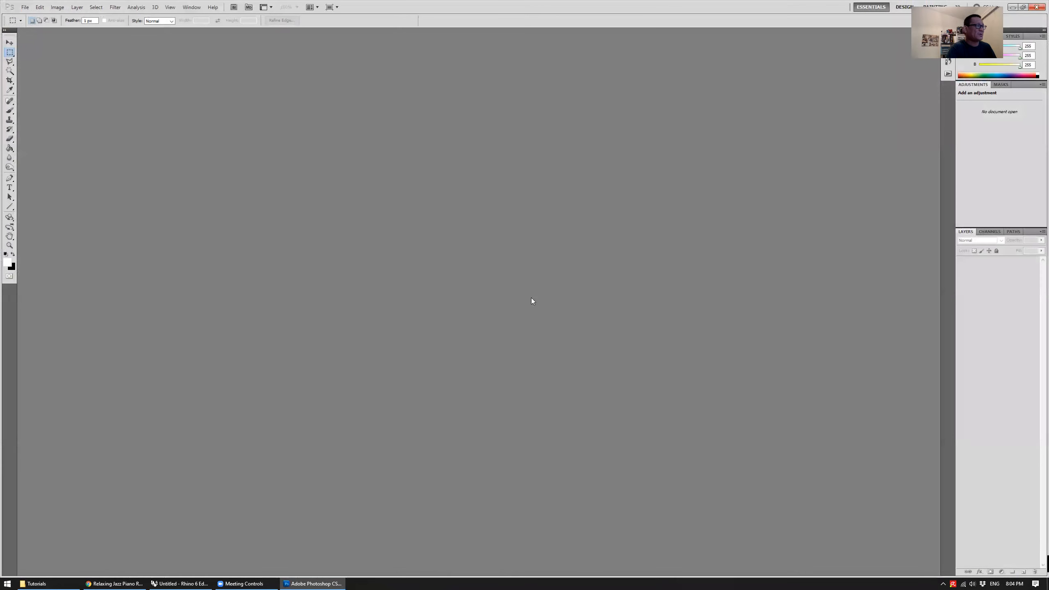
pyautogui.click(70, 581)
pyautogui.click(521, 194)
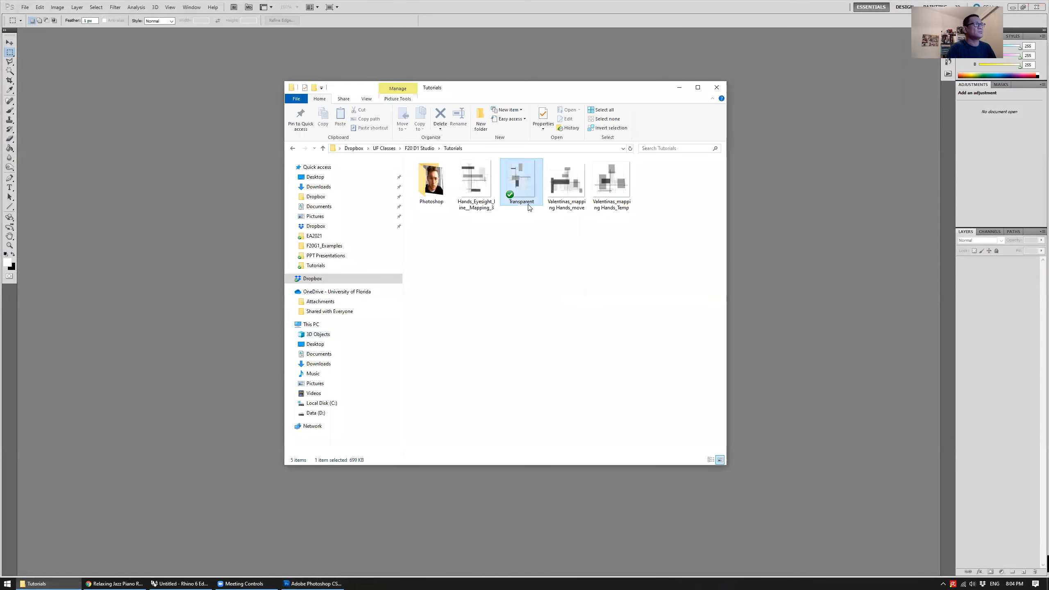
pyautogui.moveTo(517, 208); pyautogui.dragTo(778, 285)
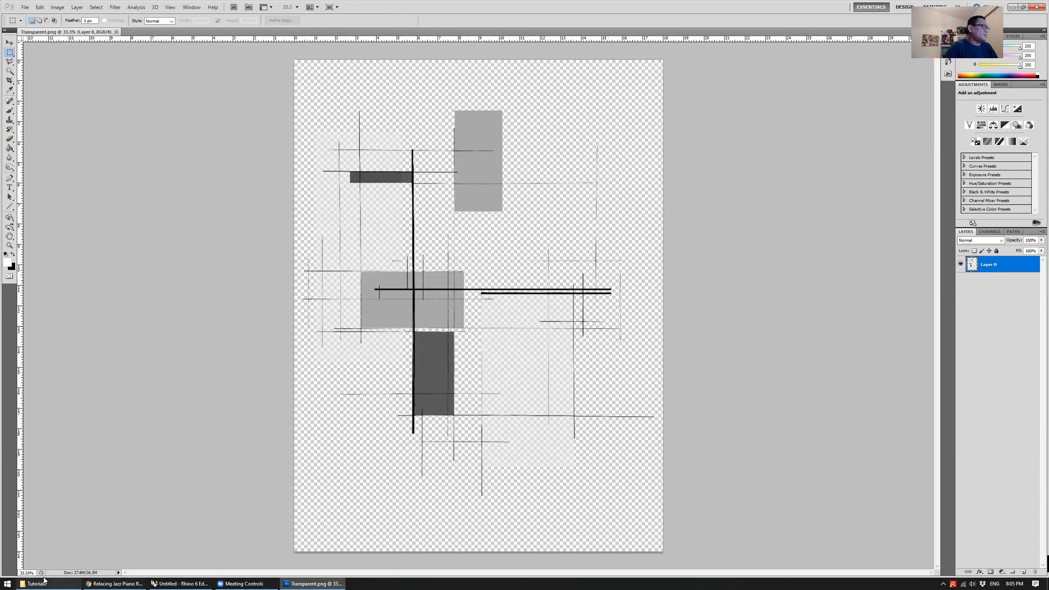
# Switch back to Rhino and place the Transparent picture on the ground plane at the front-left of the white drawing
pyautogui.click(179, 584)
pyautogui.click(470, 213)
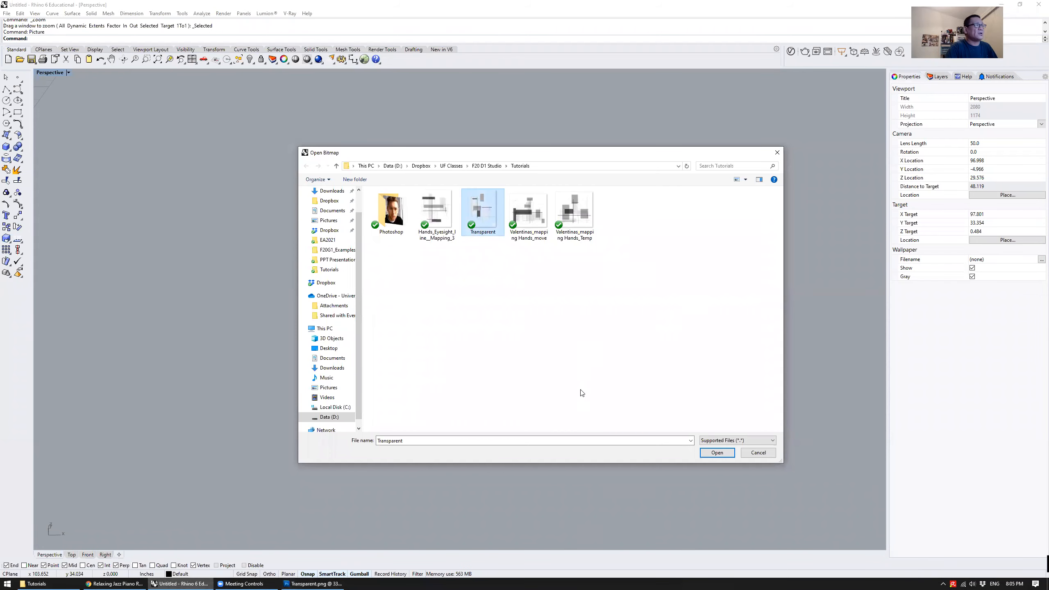
pyautogui.click(703, 450)
pyautogui.click(204, 348)
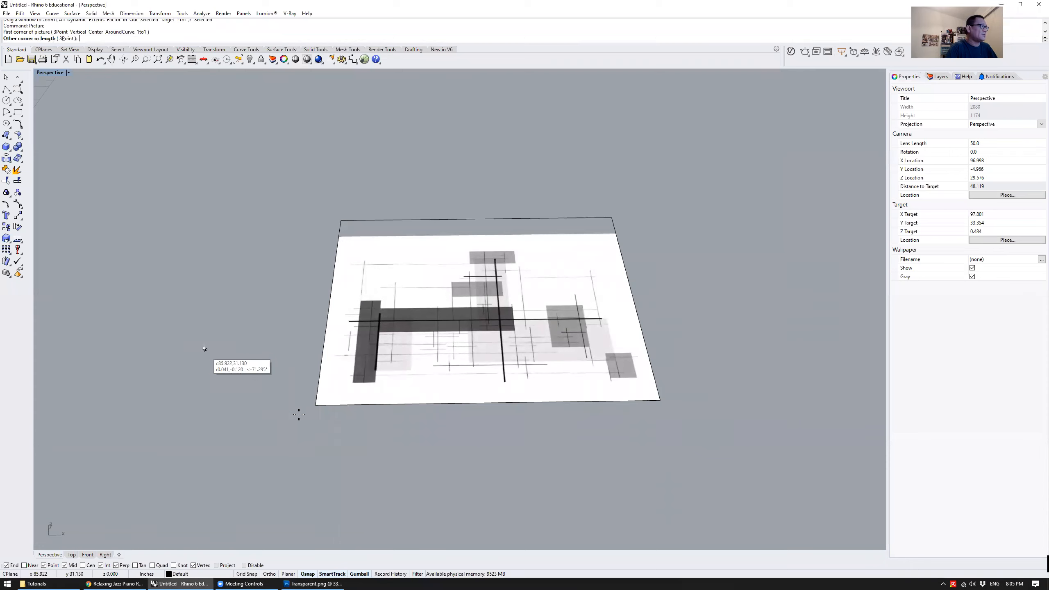
pyautogui.click(367, 461)
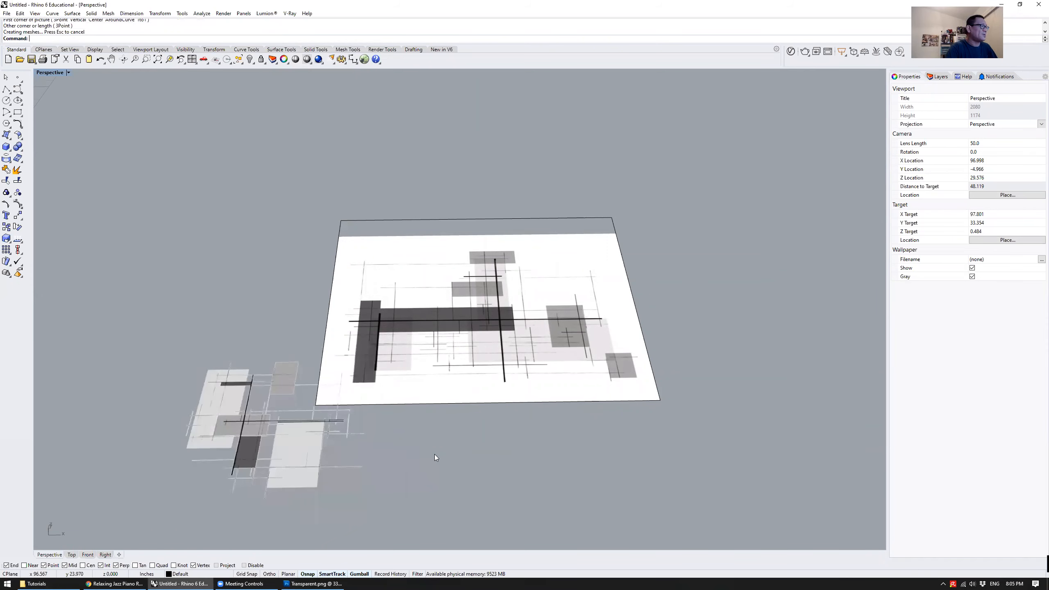
# Move the transparent picture on top of the white drawing so the two overlap, and deselect it
pyautogui.click(347, 447)
pyautogui.moveTo(346, 446); pyautogui.dragTo(279, 407, button='right')
pyautogui.moveTo(280, 408); pyautogui.dragTo(450, 332)
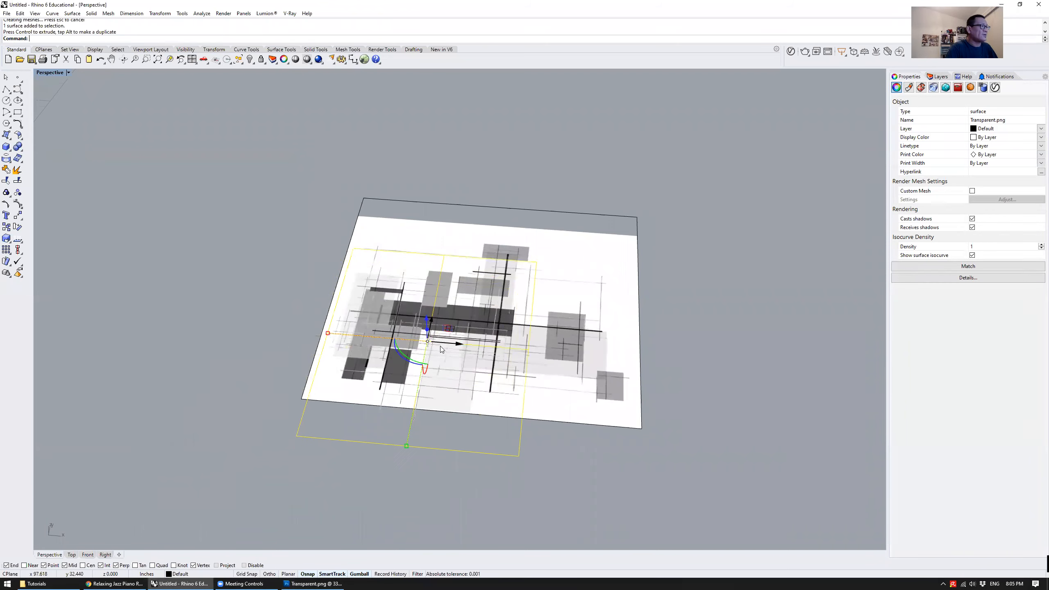
pyautogui.moveTo(441, 350); pyautogui.dragTo(466, 389, button='right')
pyautogui.click(273, 239)
# Move the transparent picture off the white drawing to the empty area on its left, and deselect it
pyautogui.scroll(8, 366, 331)
pyautogui.scroll(-2, 378, 321)
pyautogui.scroll(-3, 378, 321)
pyautogui.scroll(-3, 461, 344)
pyautogui.click(465, 388)
pyautogui.click(494, 404)
pyautogui.moveTo(451, 371); pyautogui.dragTo(288, 359)
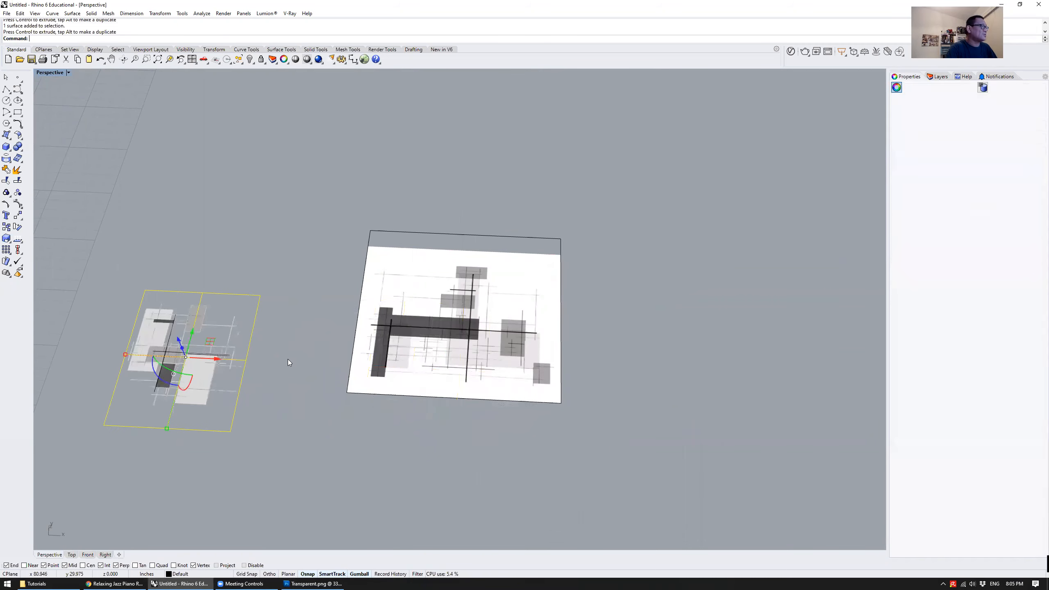
pyautogui.click(209, 284)
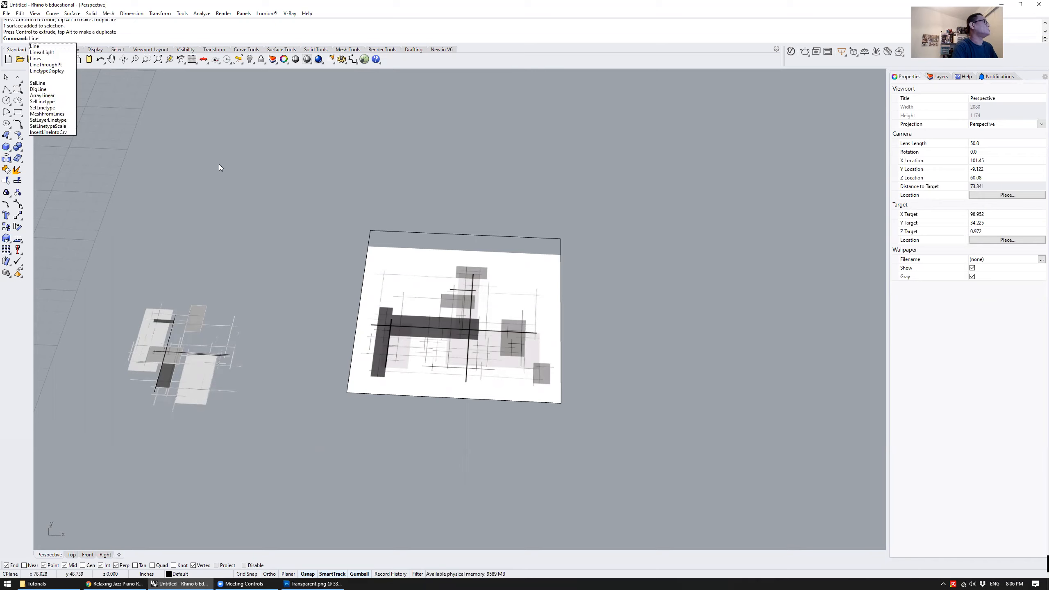
# Draw three separate freehand lines behind the white drawing in the Perspective view
pyautogui.press('Return')
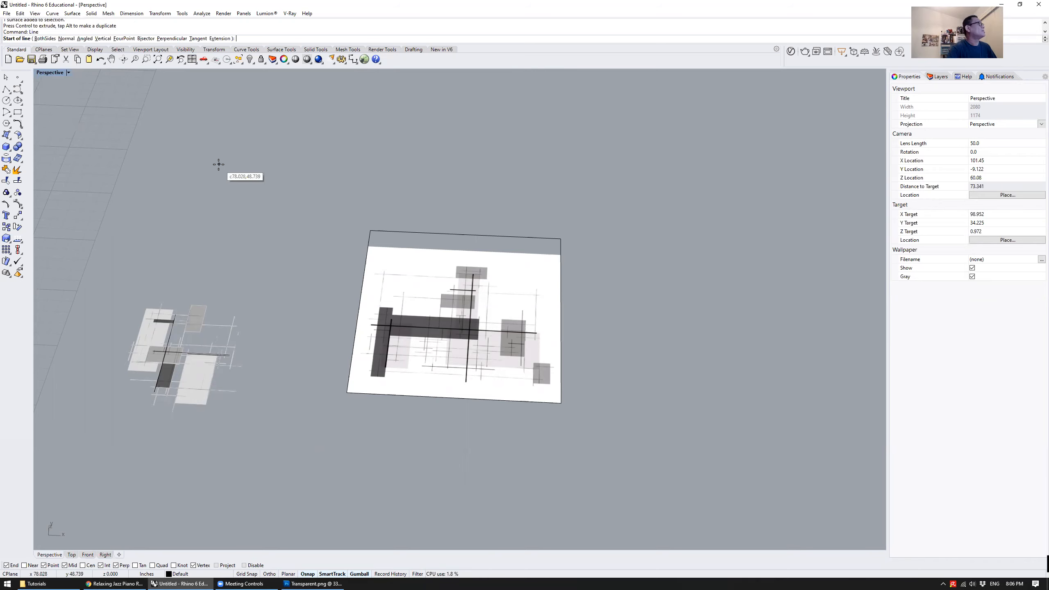
pyautogui.click(330, 162)
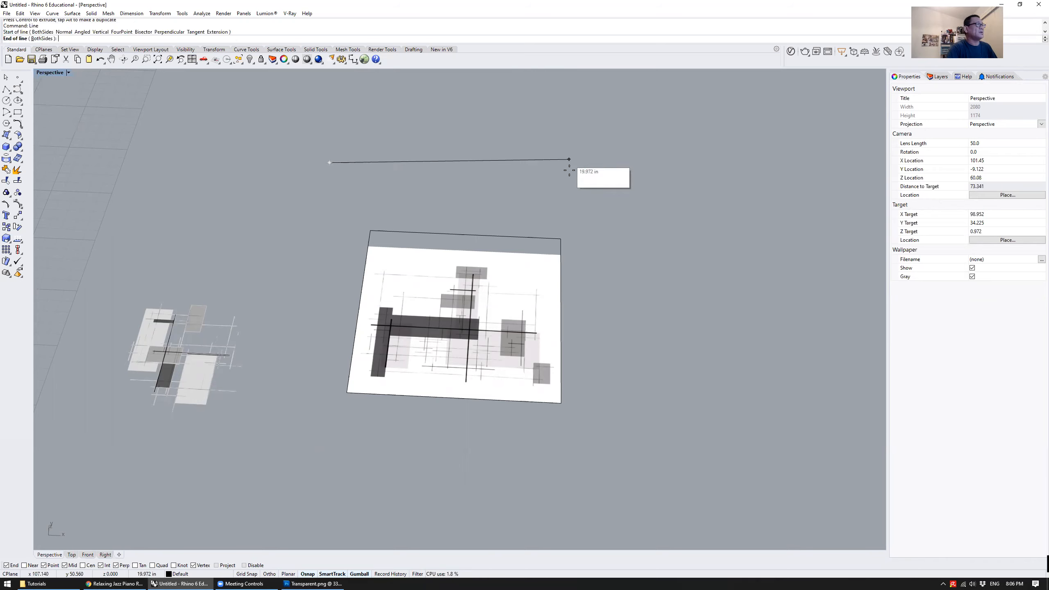
pyautogui.click(497, 104)
pyautogui.press('Return')
pyautogui.click(475, 132)
pyautogui.click(623, 161)
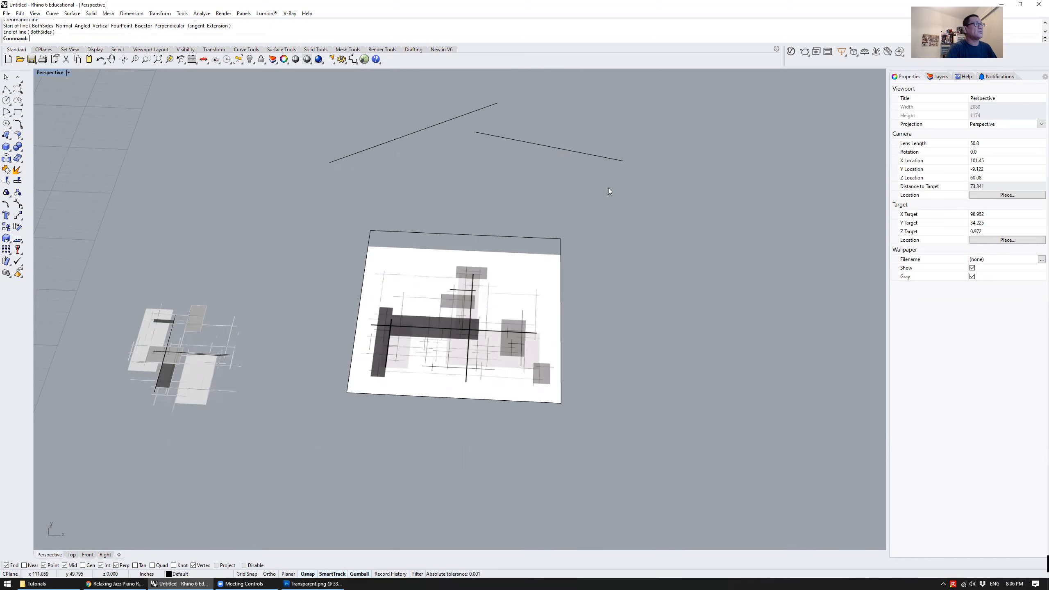
pyautogui.press('Return')
pyautogui.click(403, 164)
pyautogui.click(574, 175)
# Delete the three freehand lines behind the white drawing
pyautogui.moveTo(647, 216)
pyautogui.mouseDown(button='right')
pyautogui.moveTo(511, 211)
pyautogui.moveTo(475, 192)
pyautogui.moveTo(543, 230)
pyautogui.mouseUp(button='right')
pyautogui.moveTo(543, 232); pyautogui.dragTo(528, 167)
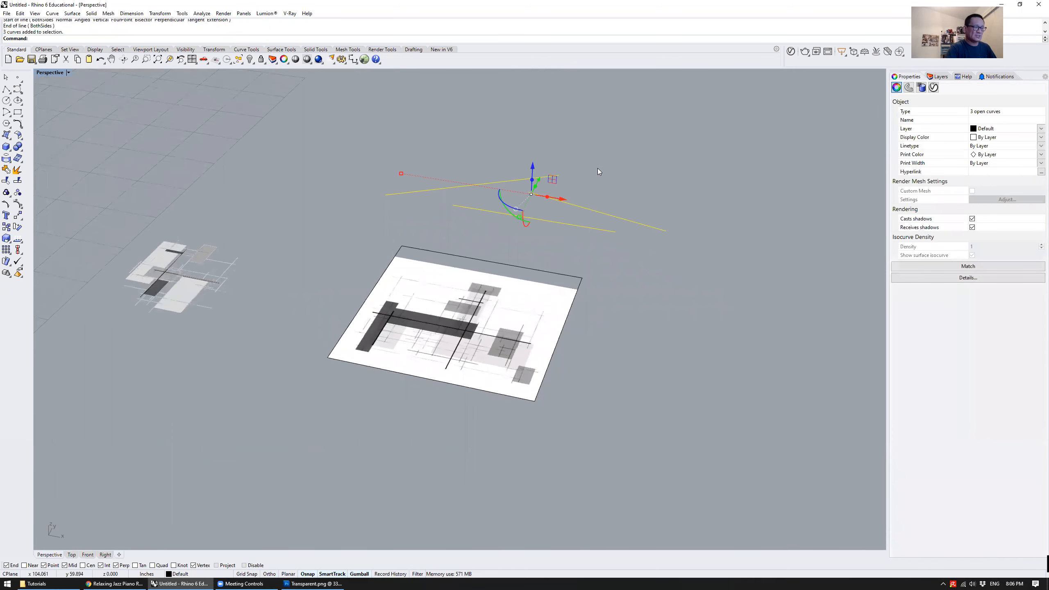
pyautogui.press('Delete')
# Draw a long ortho-constrained line between the two pictures, parallel to the white drawing's left edge
pyautogui.moveTo(434, 183); pyautogui.dragTo(384, 225, button='right')
pyautogui.write('line')
pyautogui.press('Return')
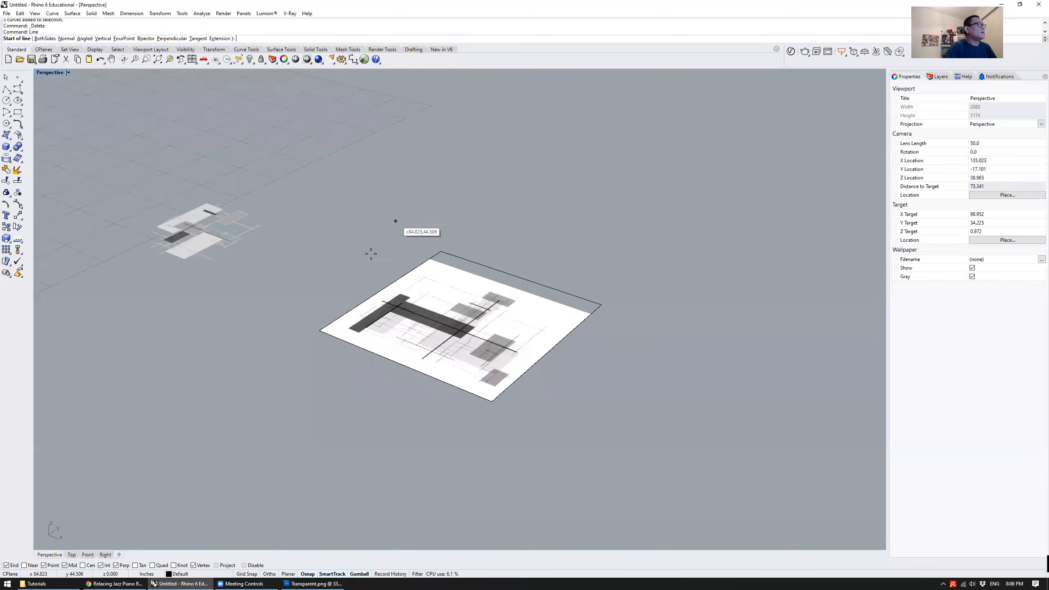
pyautogui.click(265, 342)
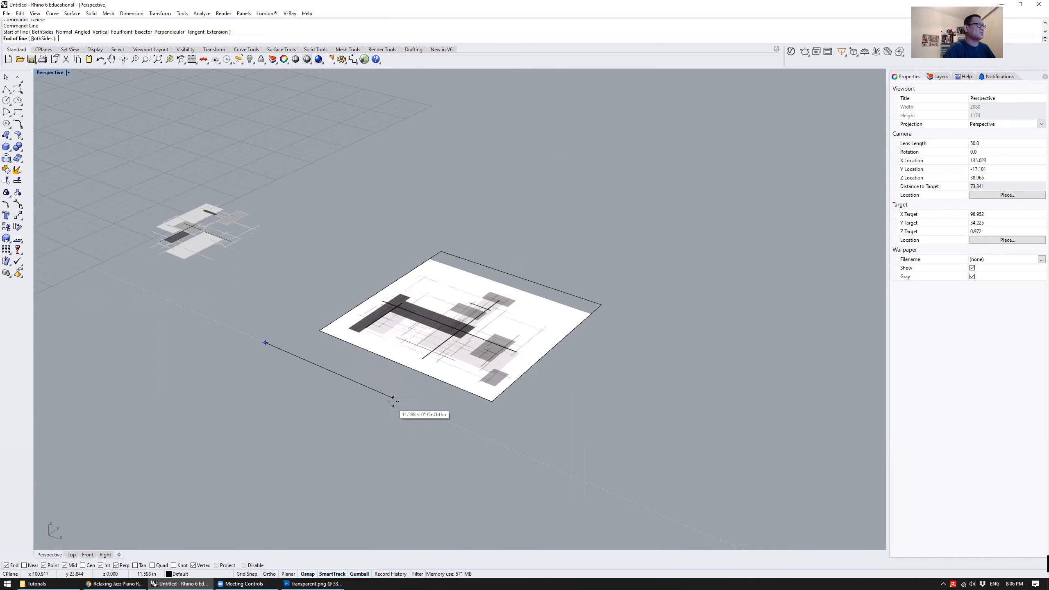
pyautogui.click(473, 210)
pyautogui.moveTo(377, 279); pyautogui.dragTo(372, 308, button='right')
pyautogui.click(332, 303)
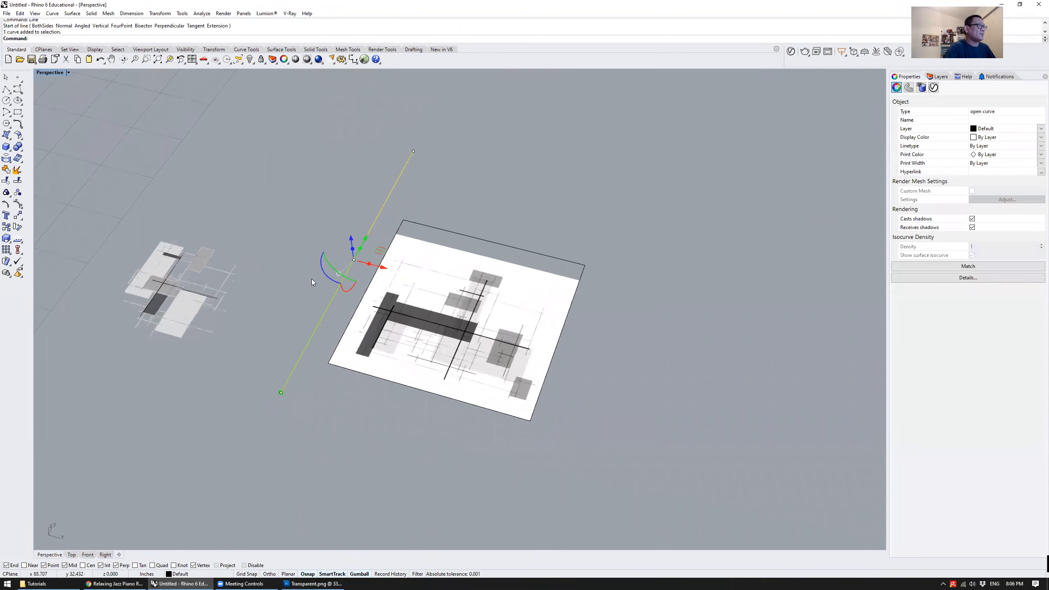
pyautogui.press('Escape')
# Draw a second, slightly slanted line from the front endpoint of the long line without the ortho constraint
pyautogui.press('Return')
pyautogui.click(281, 392)
pyautogui.click(418, 162)
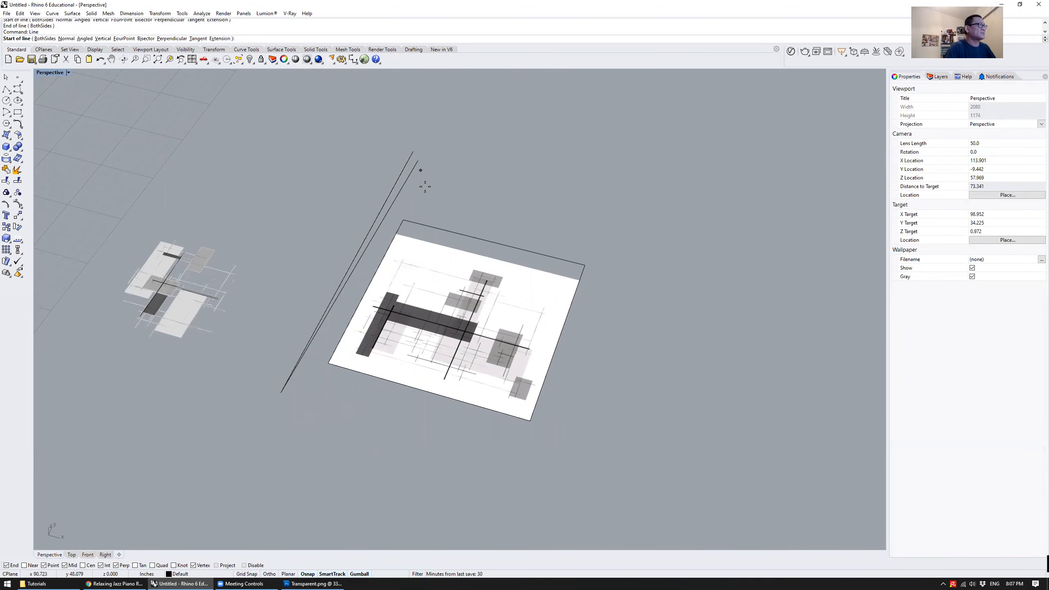
# Maximize the Top view and delete the slanted line beside the straight one
pyautogui.doubleClick(50, 73)
pyautogui.scroll(3, 335, 201)
pyautogui.scroll(3, 315, 192)
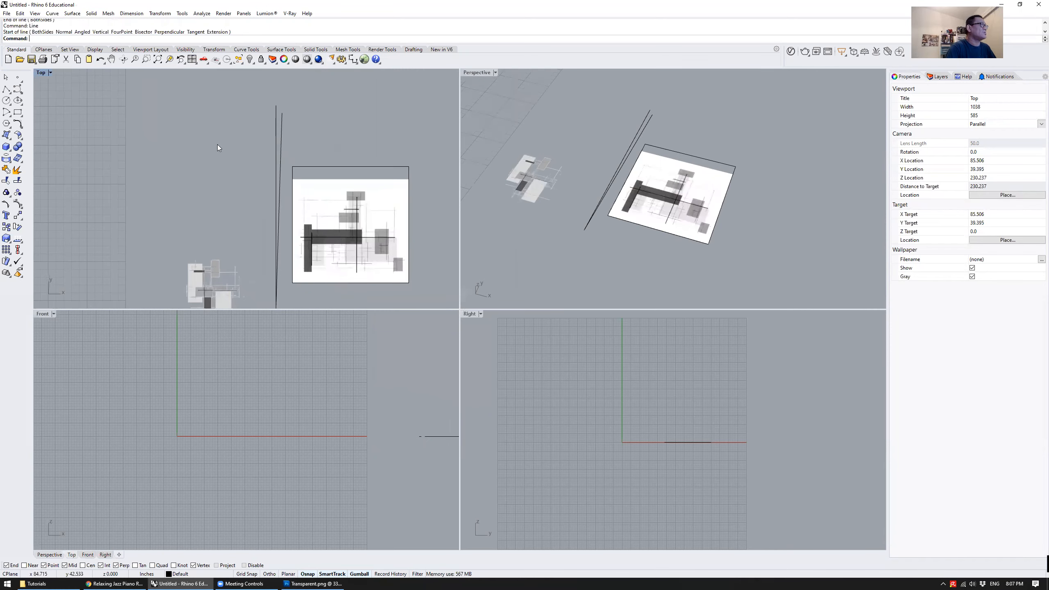
pyautogui.doubleClick(46, 73)
pyautogui.scroll(-3, 312, 205)
pyautogui.click(369, 195)
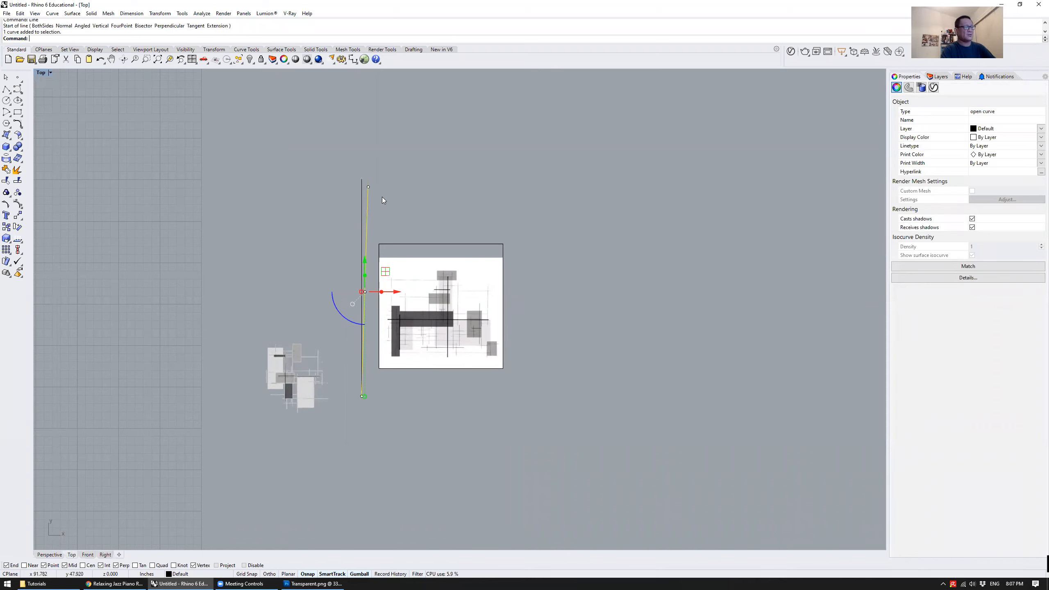
pyautogui.press('Delete')
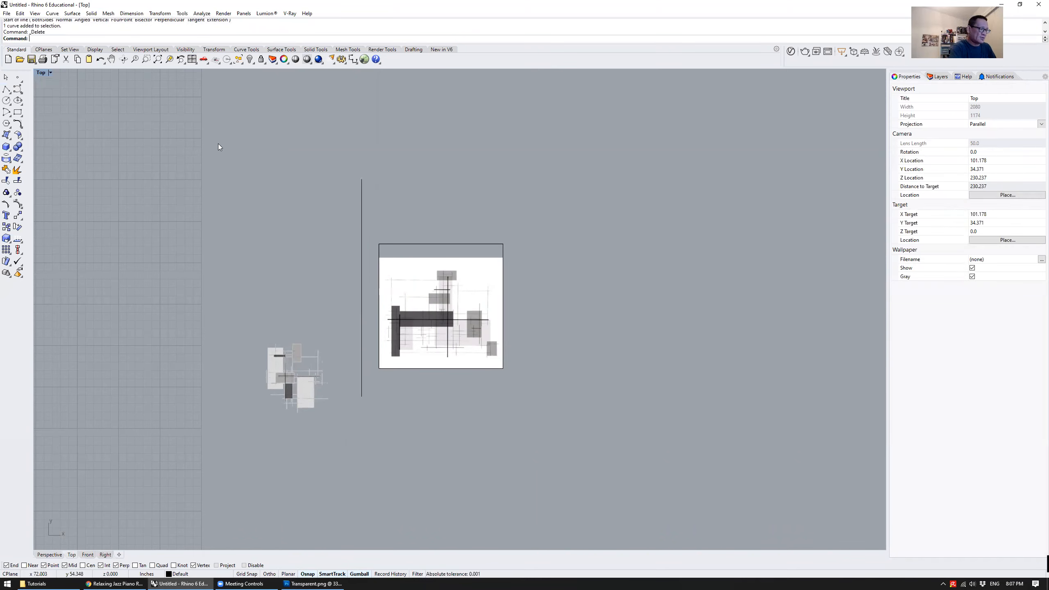
# Draw a horizontal line above the white drawing, crossing the existing line, and a vertical line to the drawing's right
pyautogui.write('Line')
pyautogui.press('Return')
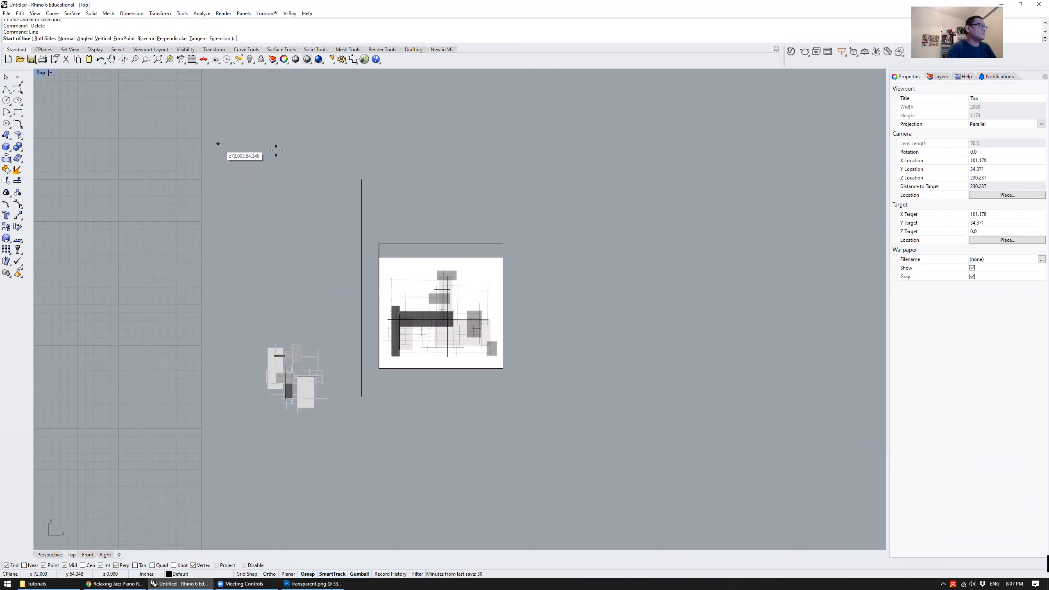
pyautogui.click(308, 214)
pyautogui.click(585, 214)
pyautogui.press('Return')
pyautogui.click(537, 181)
pyautogui.click(532, 396)
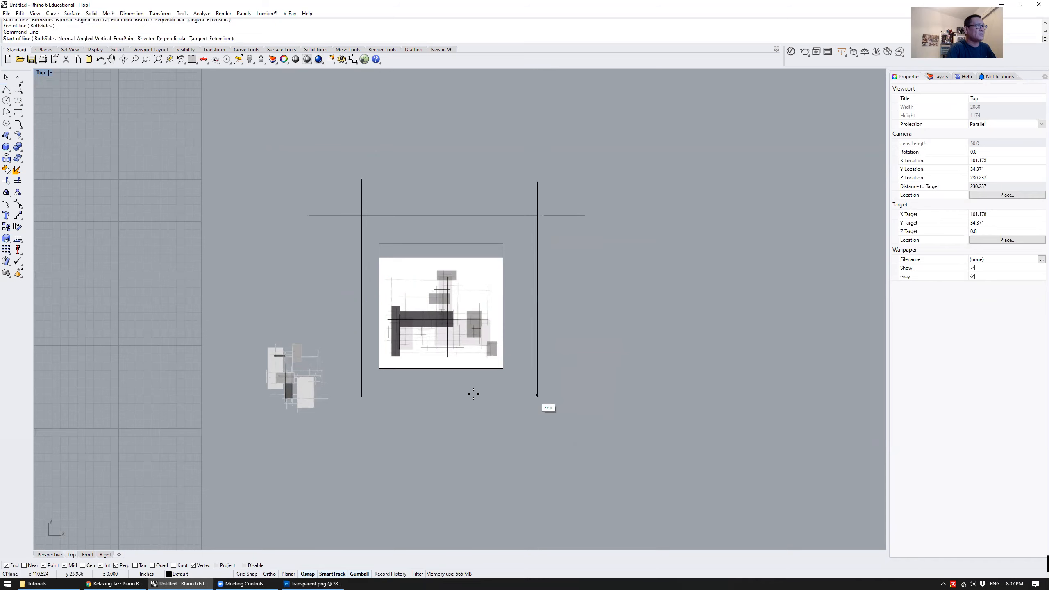
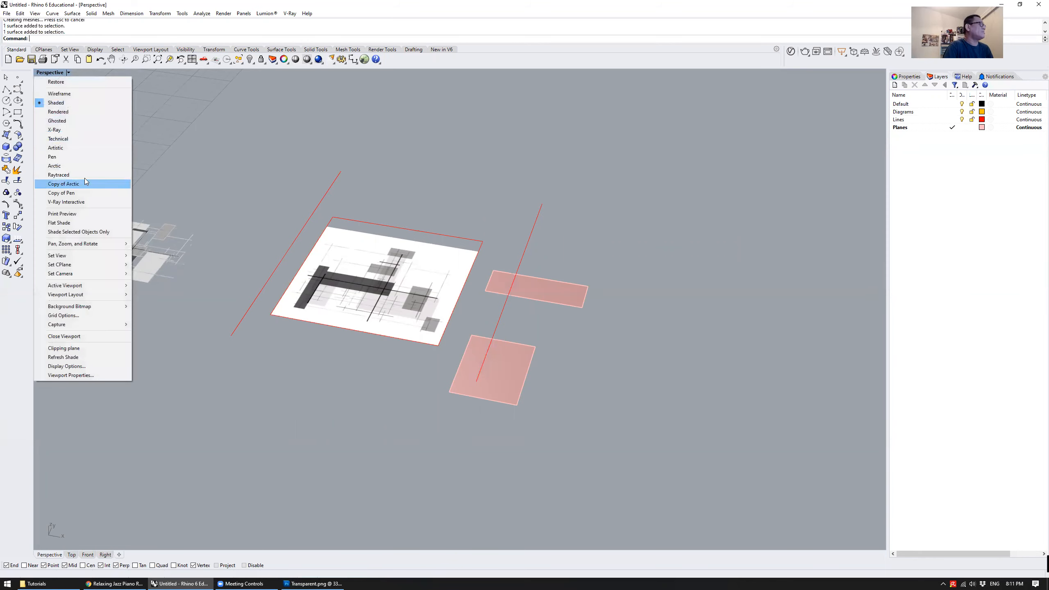
# Compare the Ghosted and X-Ray display modes in the Perspective view and return it to Shaded
pyautogui.click(104, 121)
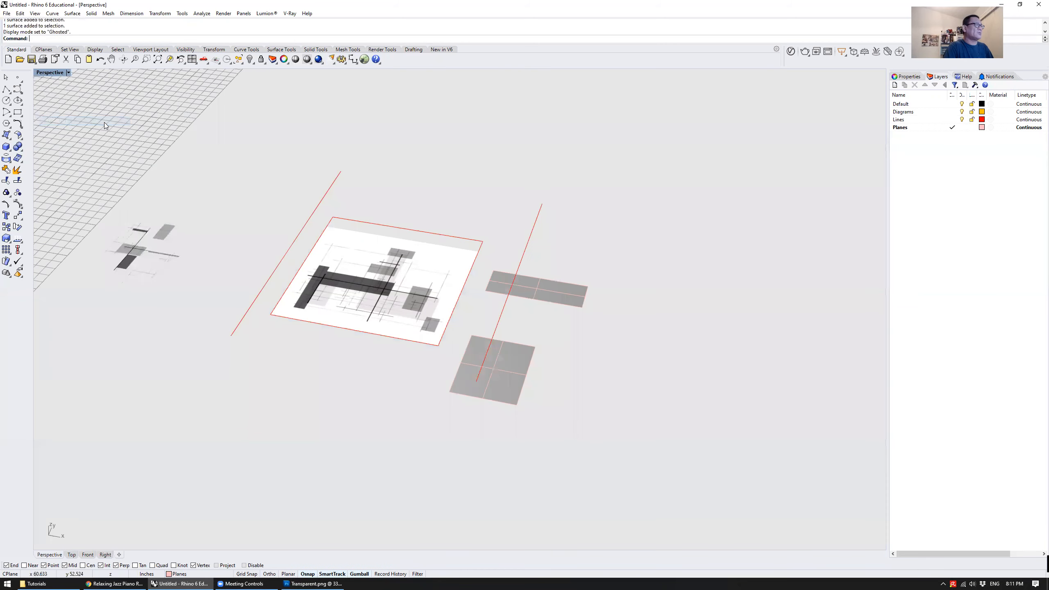
pyautogui.click(50, 72)
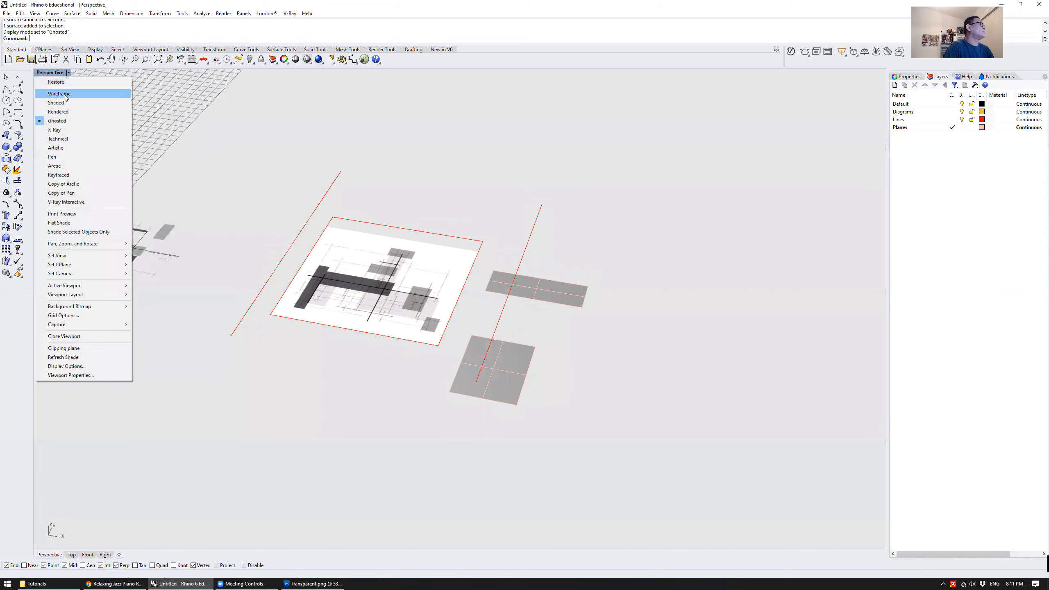
pyautogui.click(78, 131)
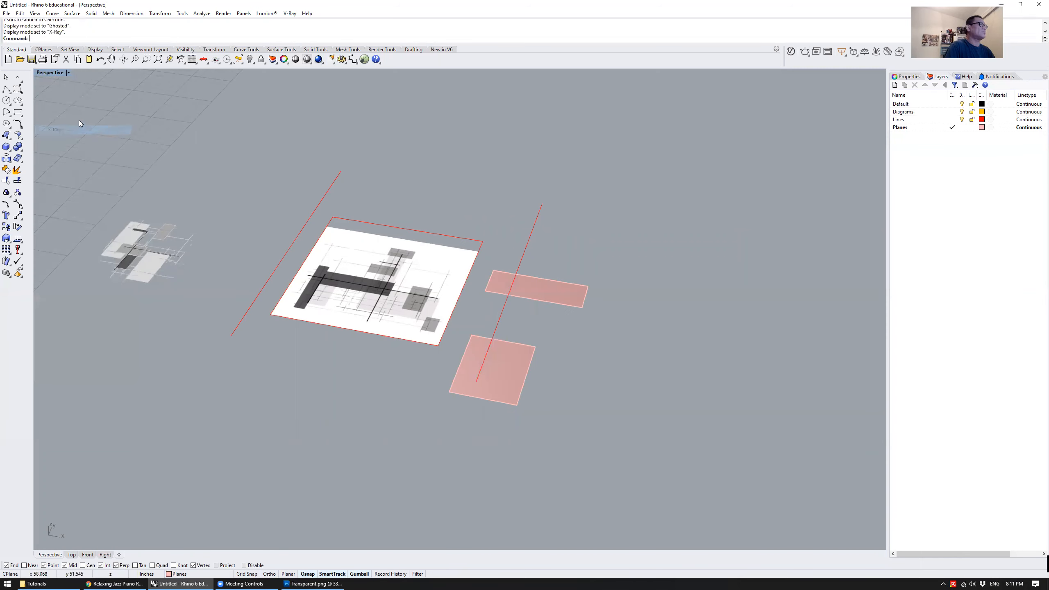
pyautogui.click(50, 73)
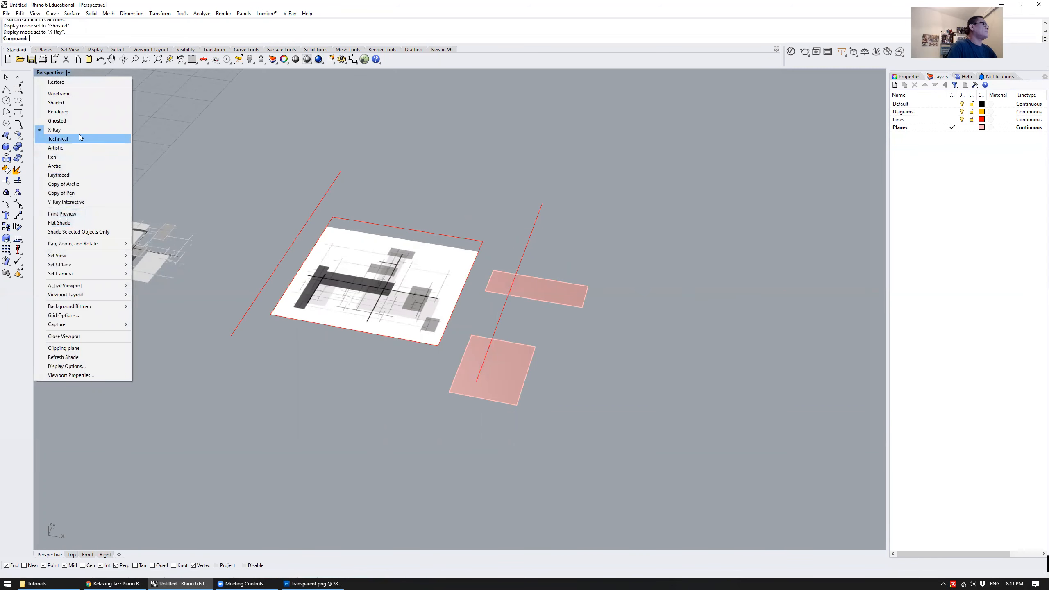
pyautogui.click(84, 103)
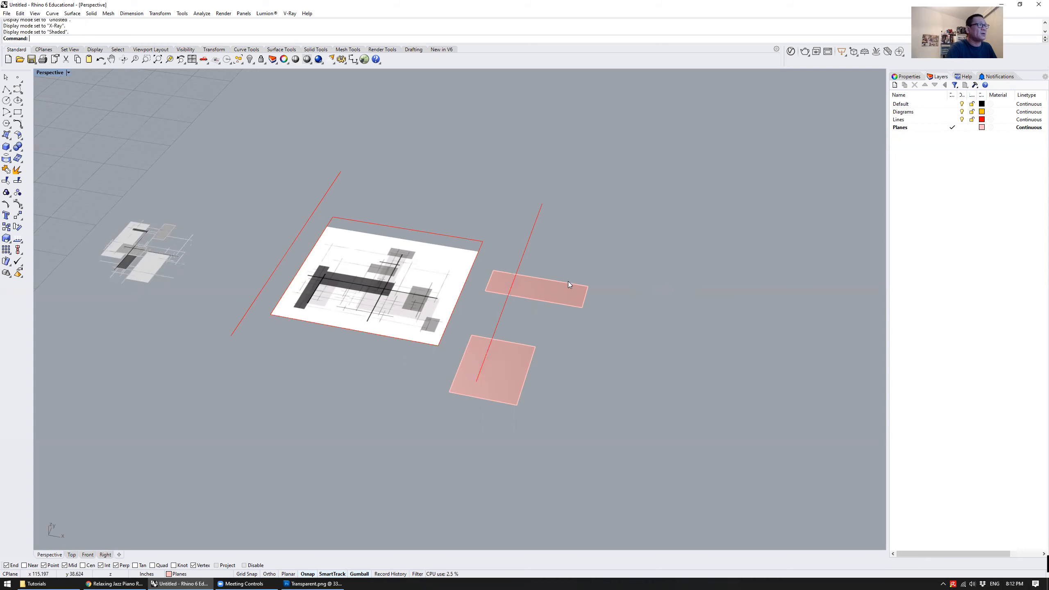
pyautogui.moveTo(544, 292); pyautogui.dragTo(557, 325, button='right')
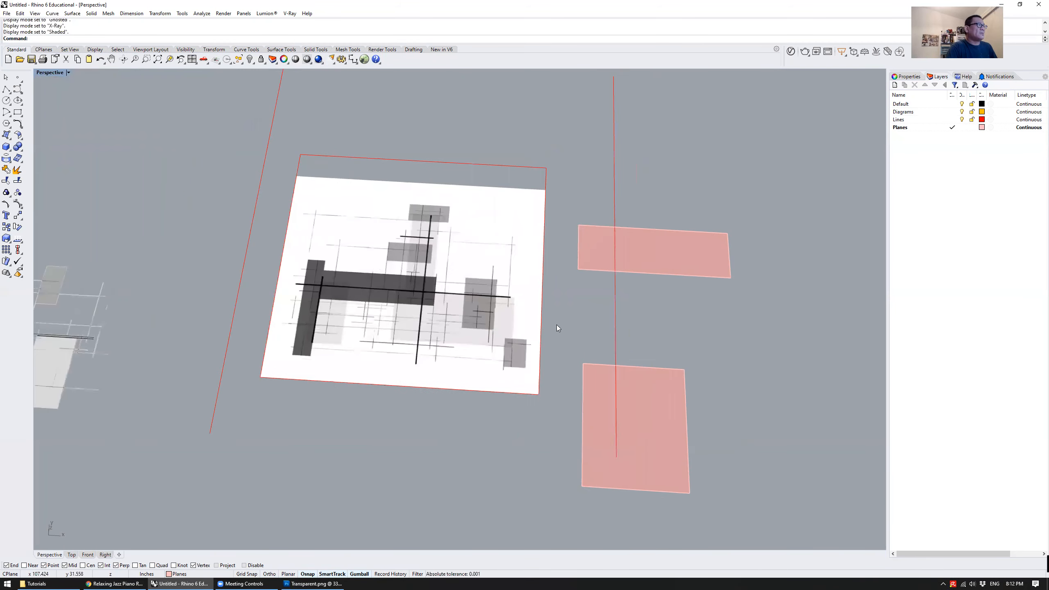
pyautogui.keyDown('shift'); pyautogui.moveTo(408, 320); pyautogui.dragTo(489, 320, button='right'); pyautogui.keyUp('shift')
pyautogui.moveTo(461, 265); pyautogui.dragTo(416, 276, button='right')
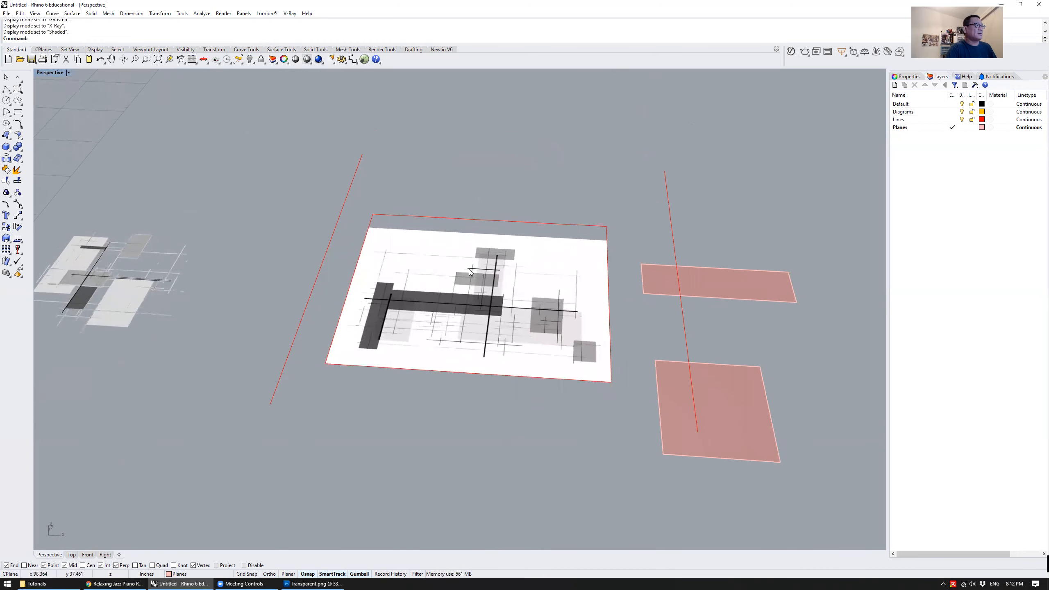
pyautogui.click(443, 265)
pyautogui.click(539, 161)
pyautogui.moveTo(527, 177); pyautogui.dragTo(431, 180, button='right')
pyautogui.click(411, 164)
pyautogui.click(468, 164)
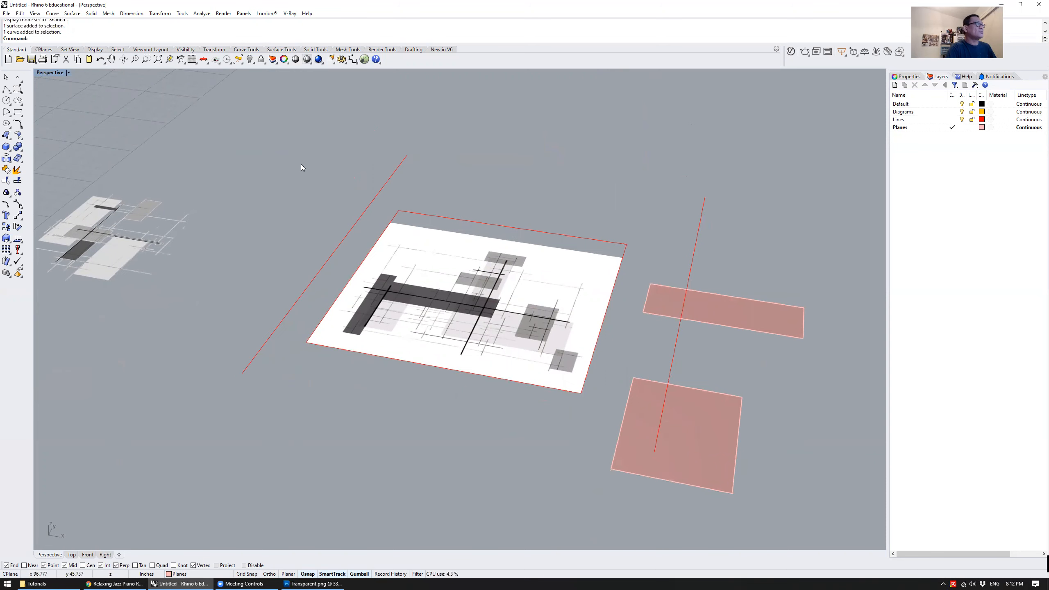
# Maximize the Top view and move the vertical line crossing the two pink planes onto the left part of the white drawing
pyautogui.doubleClick(46, 73)
pyautogui.doubleClick(39, 73)
pyautogui.scroll(-4, 425, 244)
pyautogui.moveTo(471, 218); pyautogui.dragTo(536, 208, button='right')
pyautogui.scroll(2, 537, 209)
pyautogui.click(539, 211)
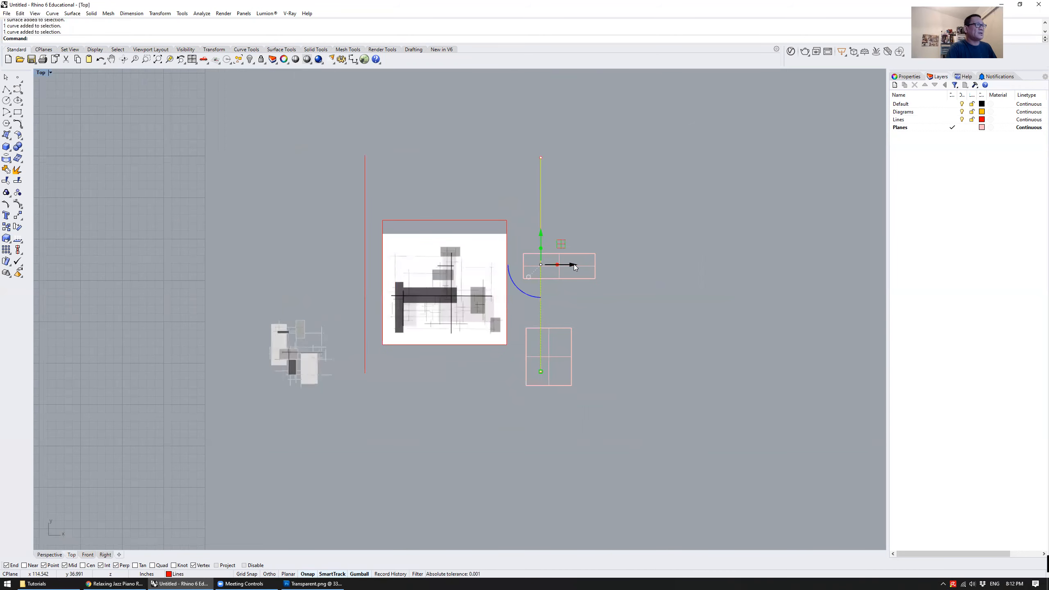
pyautogui.moveTo(558, 244); pyautogui.dragTo(438, 268)
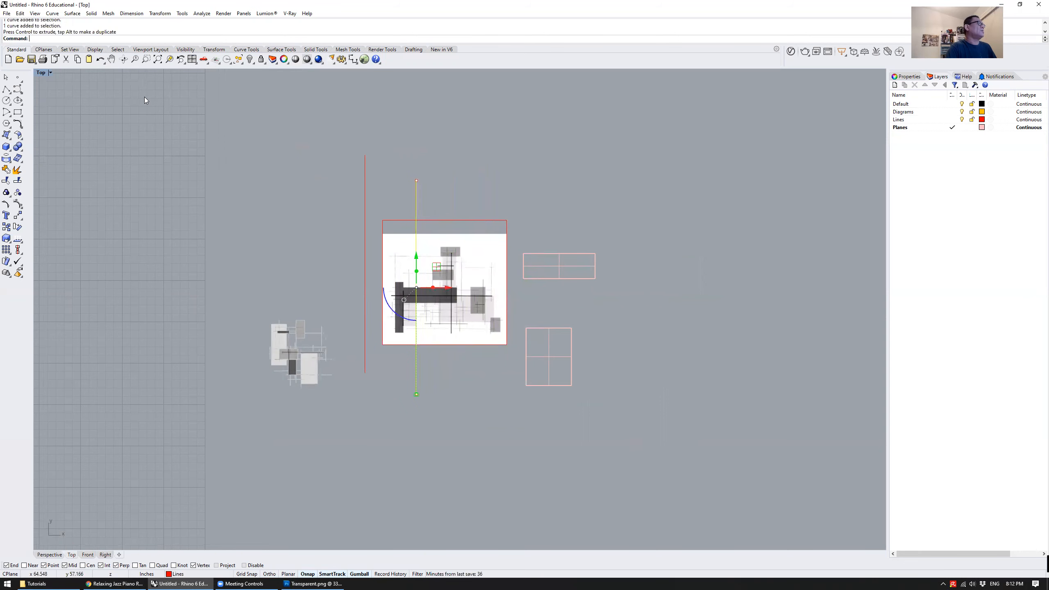
# Leave the maximized Top view and maximize the Perspective view, closing in on the white drawing
pyautogui.doubleClick(45, 73)
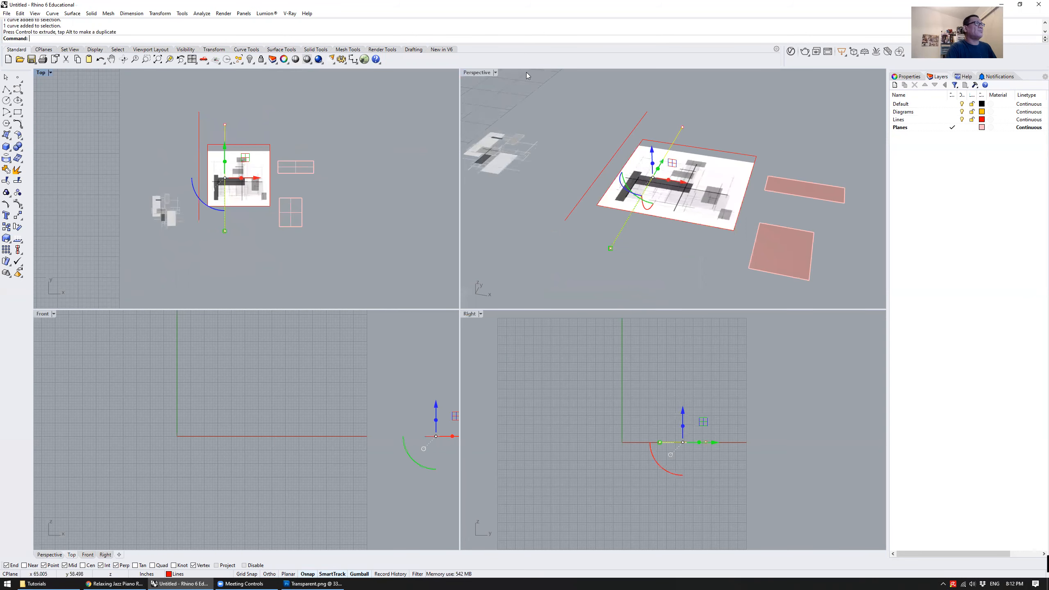
pyautogui.doubleClick(480, 73)
pyautogui.moveTo(466, 286)
pyautogui.mouseDown(button='right')
pyautogui.moveTo(466, 228)
pyautogui.moveTo(448, 289)
pyautogui.mouseUp(button='right')
pyautogui.scroll(5, 343, 254)
pyautogui.click(288, 220)
# Try sliding the line that crosses the white drawing along the gumball's red axis
pyautogui.moveTo(489, 235)
pyautogui.mouseDown(button='right')
pyautogui.moveTo(452, 206)
pyautogui.moveTo(494, 234)
pyautogui.mouseUp(button='right')
pyautogui.click(526, 147)
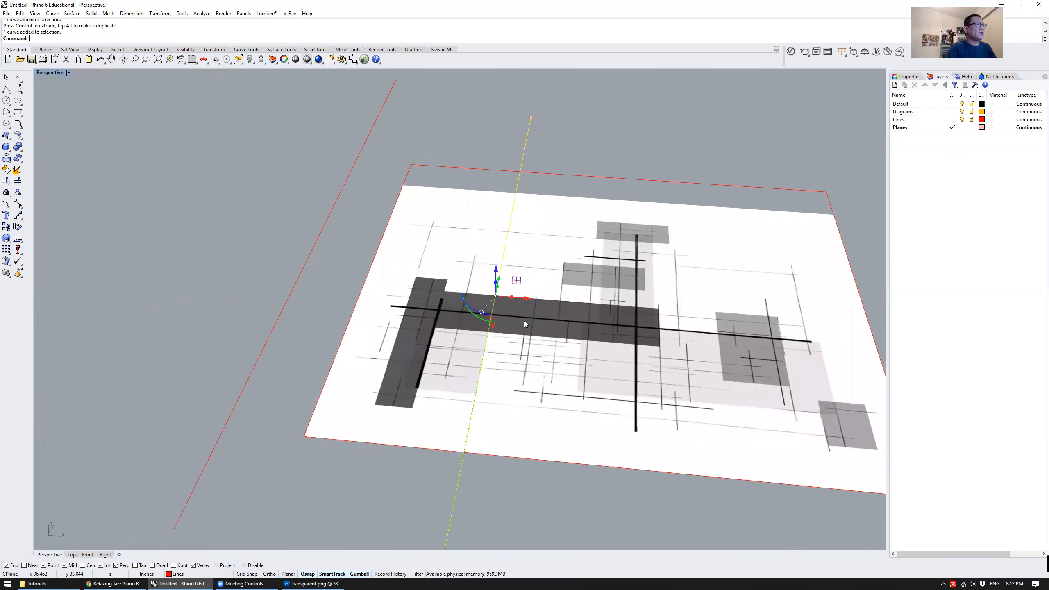
pyautogui.moveTo(522, 298)
pyautogui.mouseDown()
pyautogui.moveTo(607, 310)
pyautogui.moveTo(523, 307)
pyautogui.mouseUp()
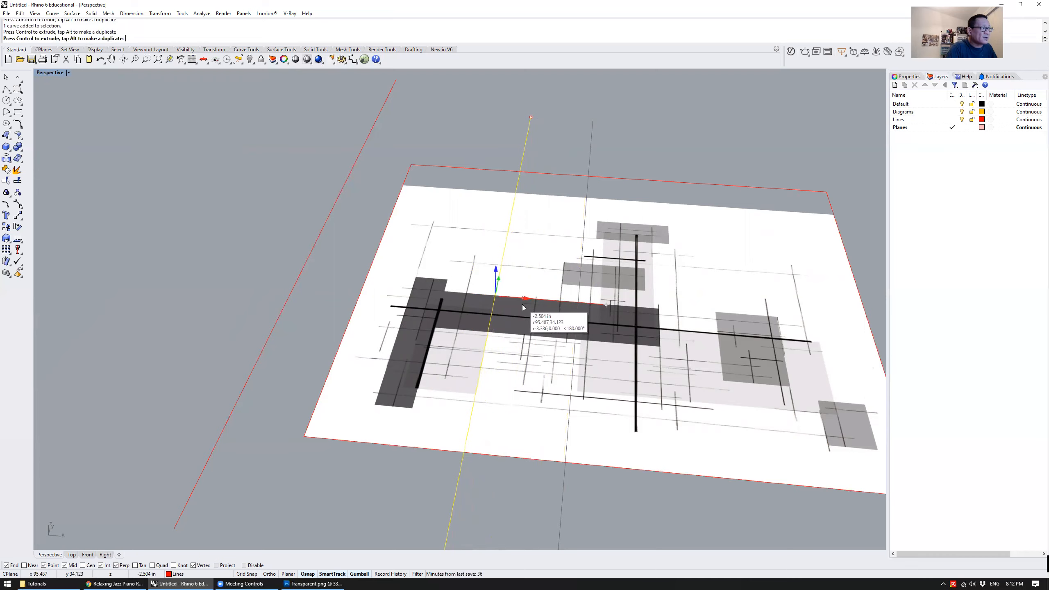
pyautogui.moveTo(523, 304); pyautogui.dragTo(522, 304)
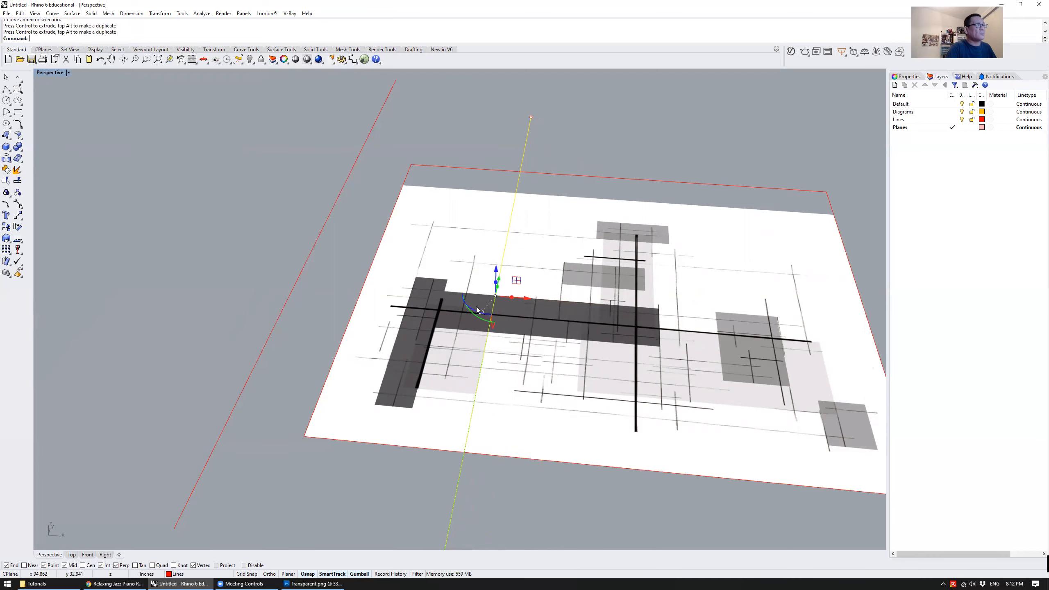
# Trim away the part of the white drawing left of the crossing line, using that line as the cutting object
pyautogui.moveTo(540, 190); pyautogui.dragTo(441, 323, button='right')
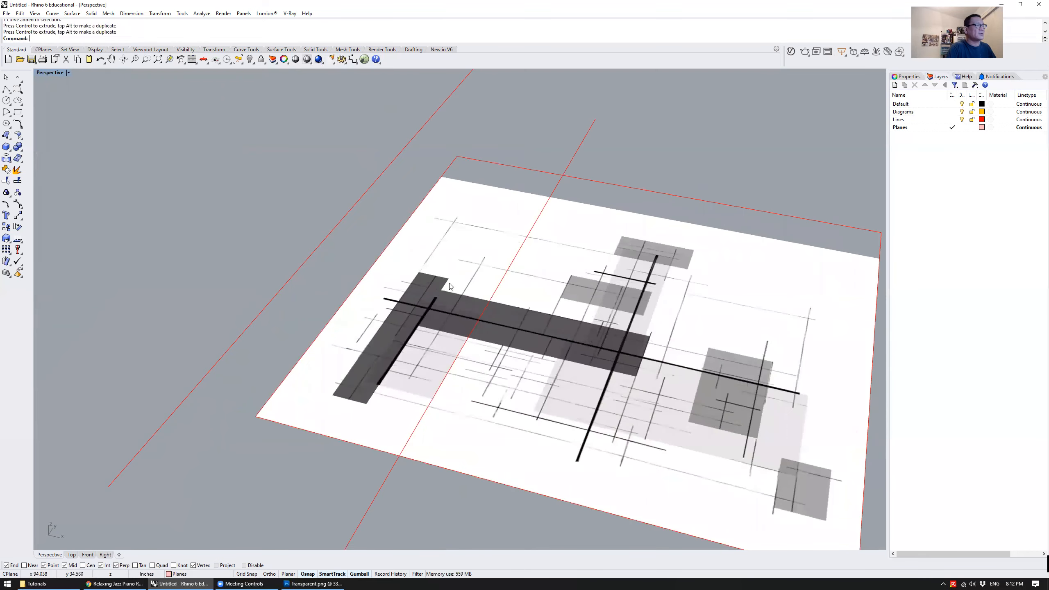
pyautogui.scroll(-5, 480, 278)
pyautogui.scroll(2, 481, 278)
pyautogui.moveTo(480, 278); pyautogui.dragTo(484, 197, button='right')
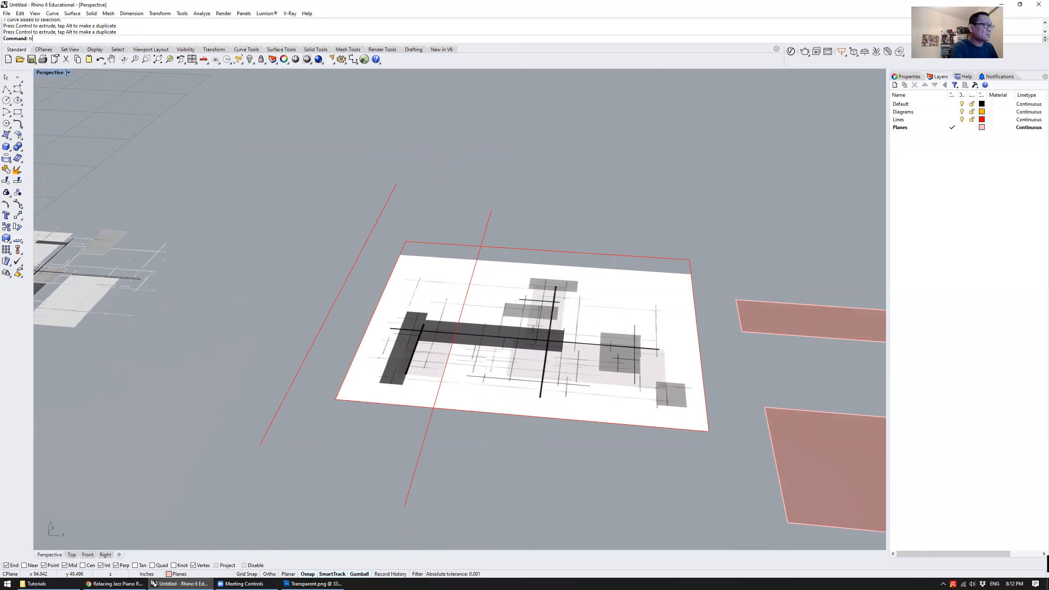
pyautogui.press('Return')
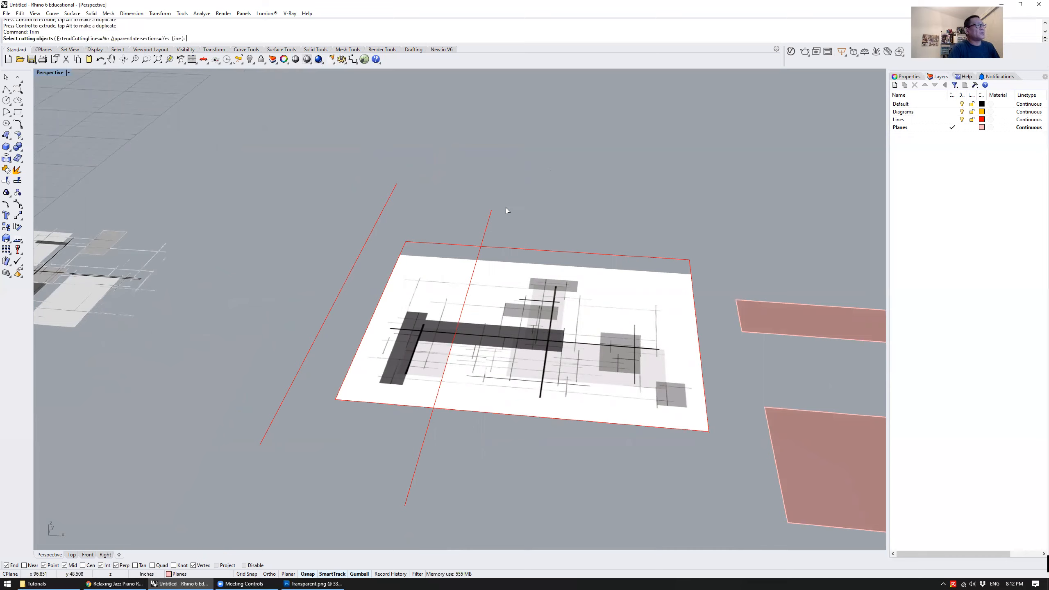
pyautogui.click(488, 220)
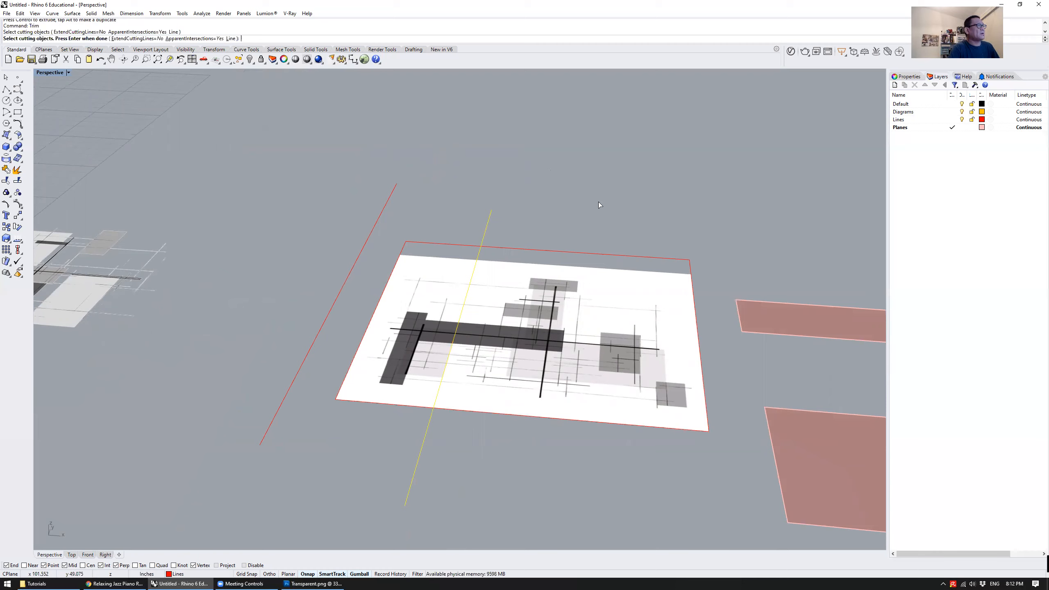
pyautogui.press('Return')
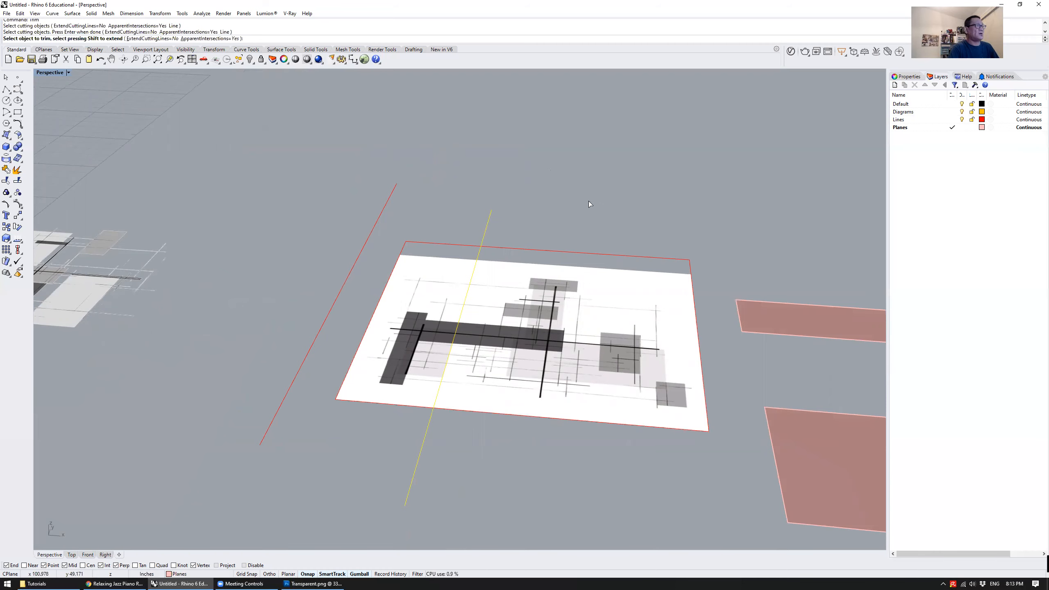
pyautogui.click(445, 287)
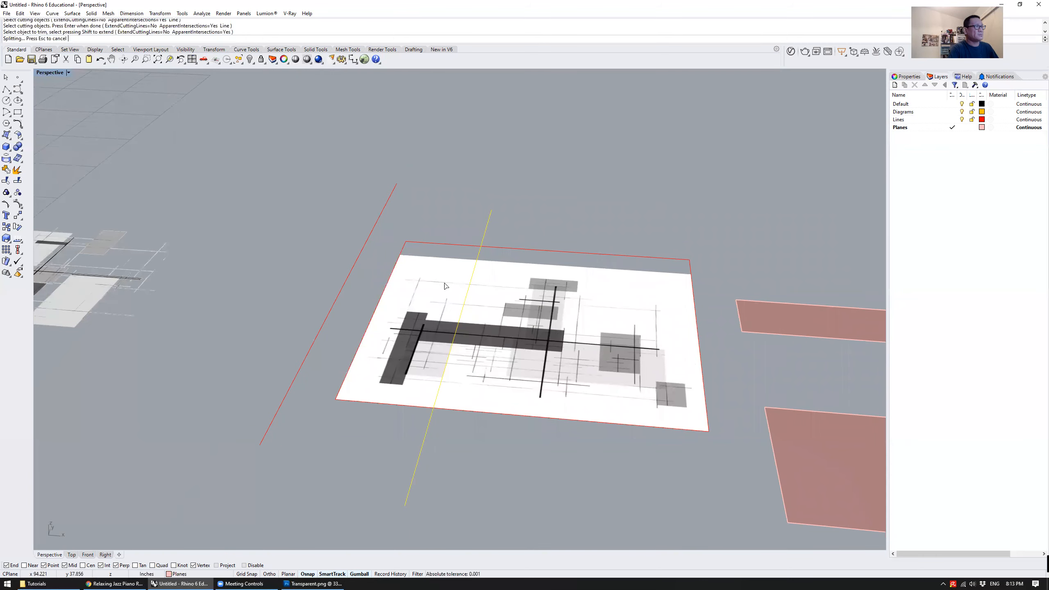
pyautogui.press('Return')
# Undo the trim of the white drawing
pyautogui.moveTo(474, 442)
pyautogui.mouseDown(button='right')
pyautogui.moveTo(485, 393)
pyautogui.moveTo(461, 427)
pyautogui.moveTo(464, 450)
pyautogui.moveTo(492, 458)
pyautogui.moveTo(478, 450)
pyautogui.mouseUp(button='right')
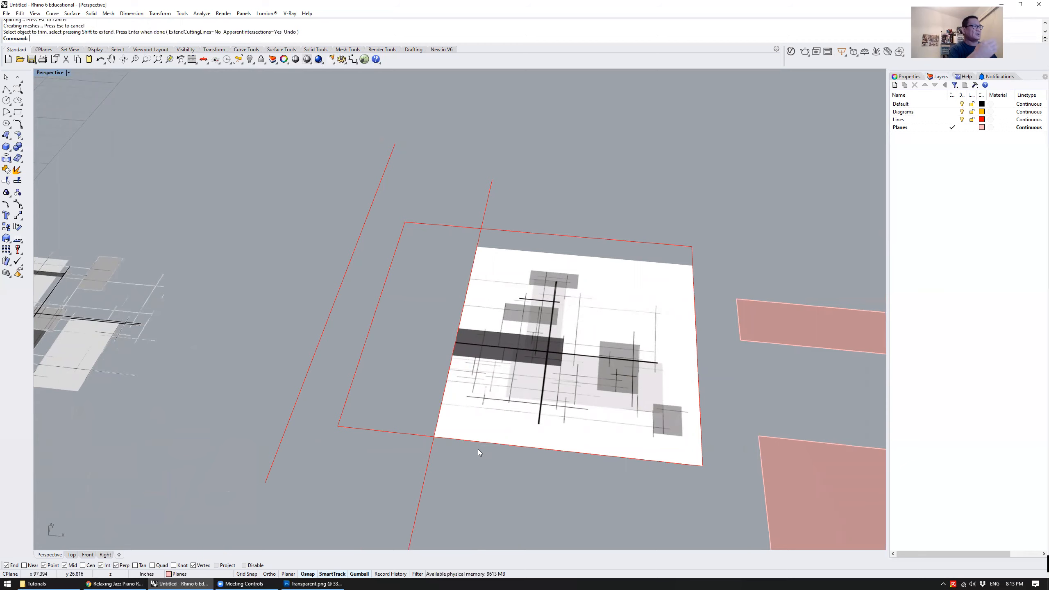
pyautogui.moveTo(498, 459); pyautogui.dragTo(478, 401, button='right')
pyautogui.scroll(-4, 482, 427)
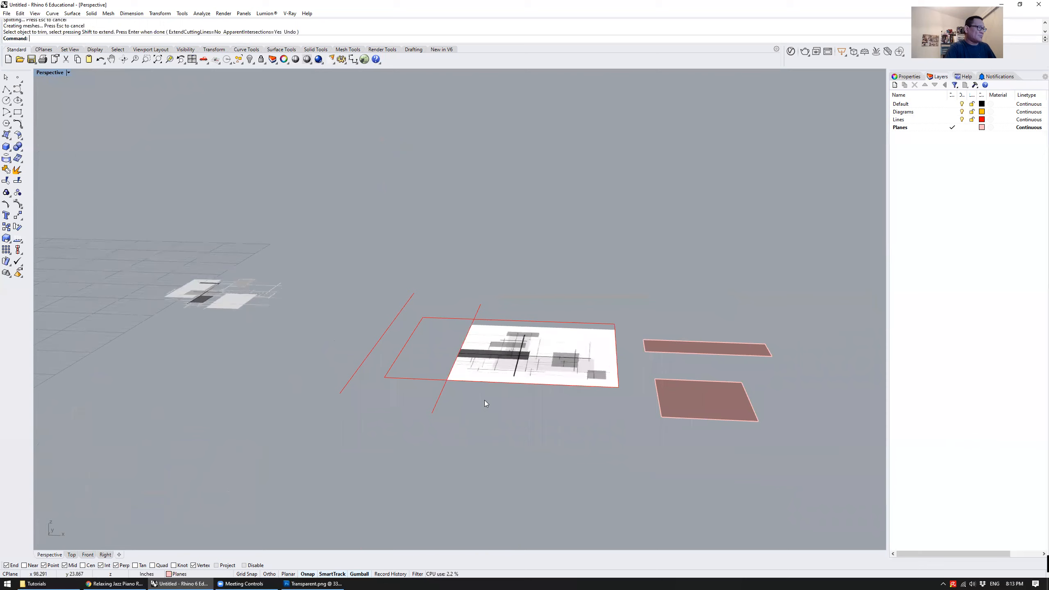
pyautogui.hotkey('ctrl', 'z')
# Scale the white drawing from its front right corner until its back right corner meets the red rectangle's back right corner
pyautogui.moveTo(505, 254); pyautogui.dragTo(536, 277, button='right')
pyautogui.scroll(4, 471, 303)
pyautogui.scroll(-4, 478, 304)
pyautogui.click(536, 277)
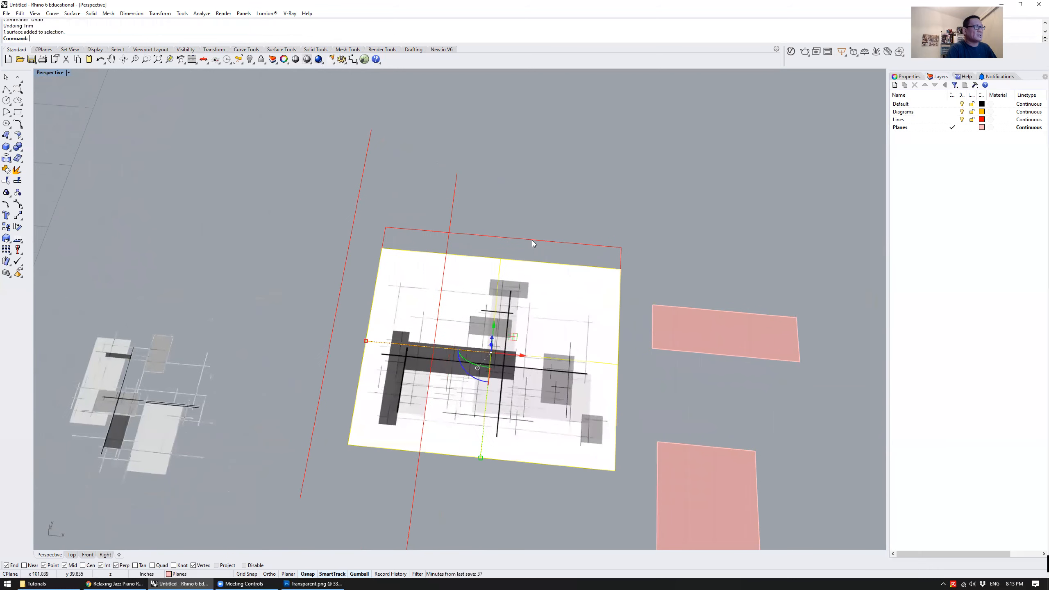
pyautogui.write('Sca')
pyautogui.press('Return')
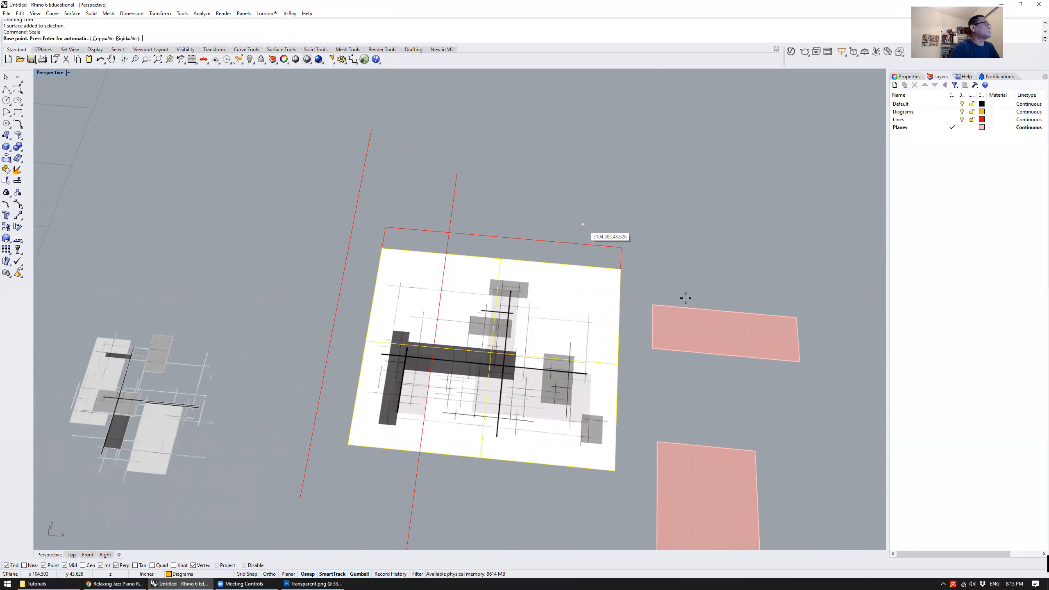
pyautogui.click(614, 471)
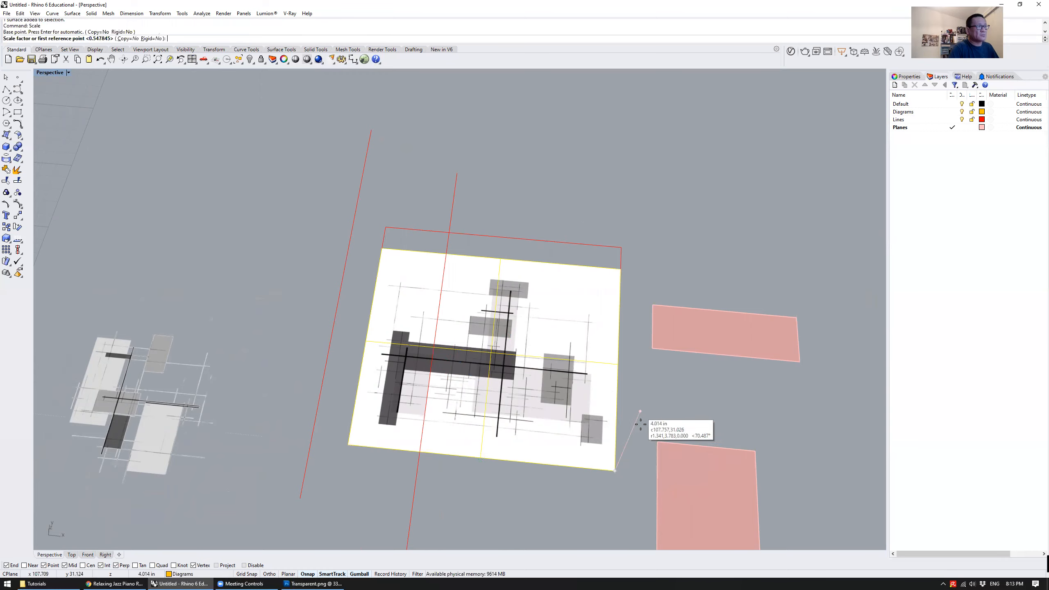
pyautogui.click(620, 267)
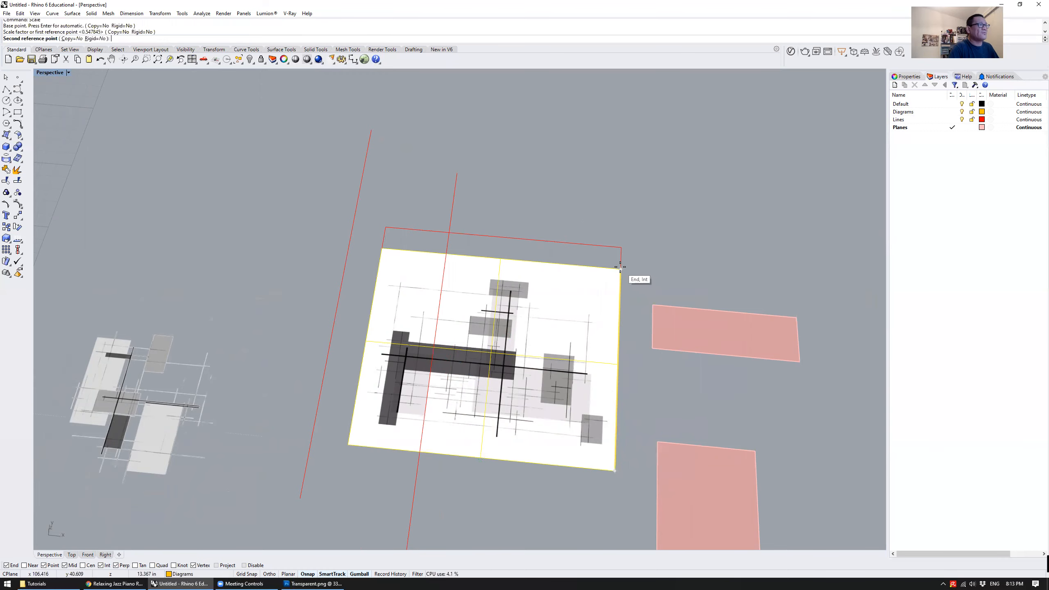
pyautogui.press('Escape')
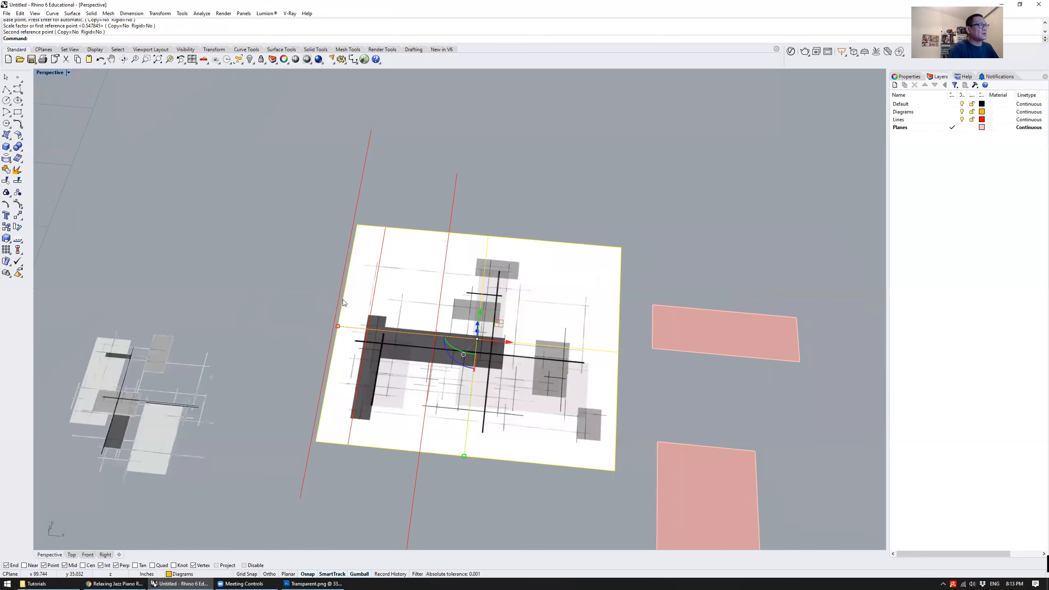
# Shift the scaled drawing along the red axis so it overhangs the red rectangle on both sides
pyautogui.click(373, 339)
pyautogui.moveTo(507, 342); pyautogui.dragTo(515, 349)
pyautogui.press('Escape')
pyautogui.moveTo(621, 199); pyautogui.dragTo(606, 308, button='right')
# Trim both side strips of the white drawing outside the red rectangle, using the rectangle curve as the cutting object
pyautogui.write('trim')
pyautogui.press('Return')
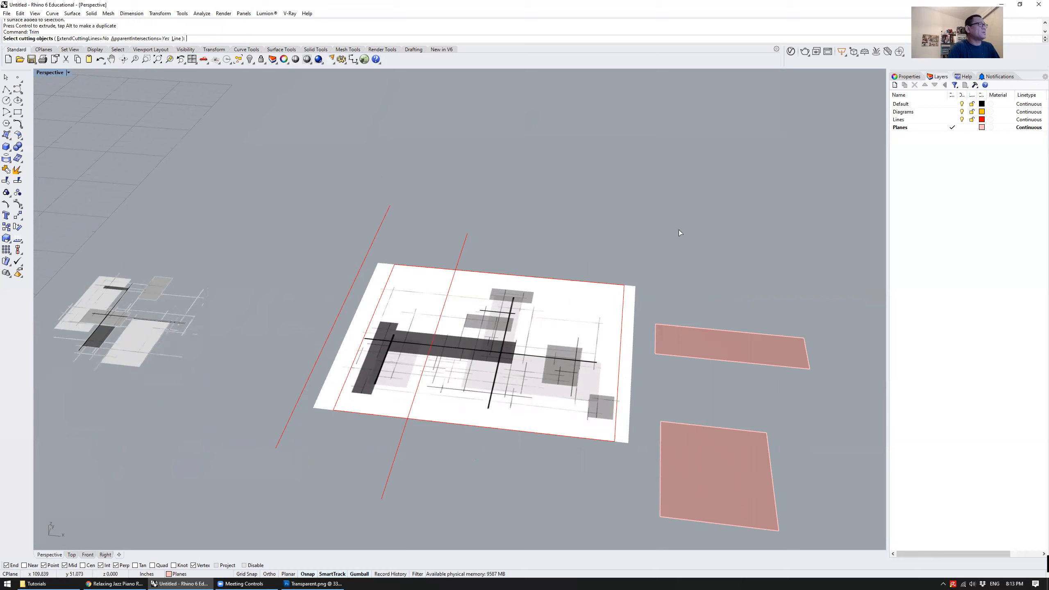
pyautogui.click(625, 297)
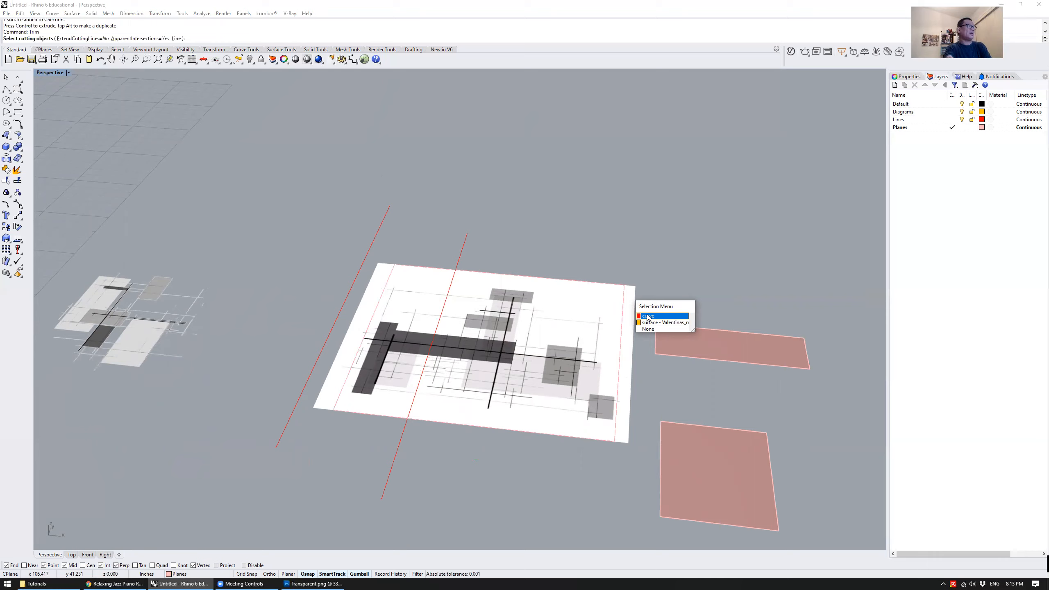
pyautogui.click(674, 281)
pyautogui.click(625, 294)
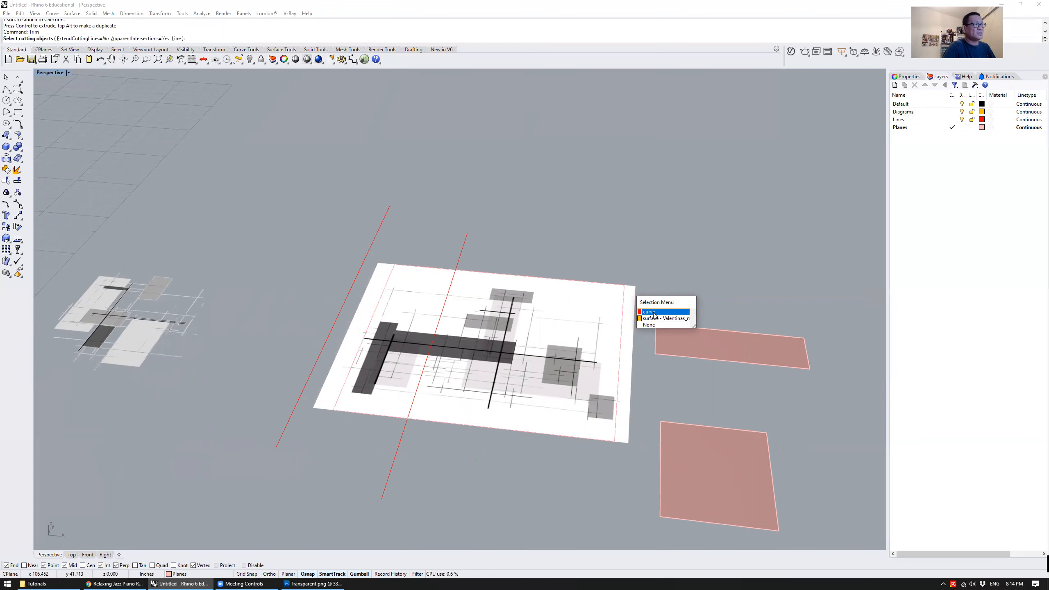
pyautogui.click(653, 314)
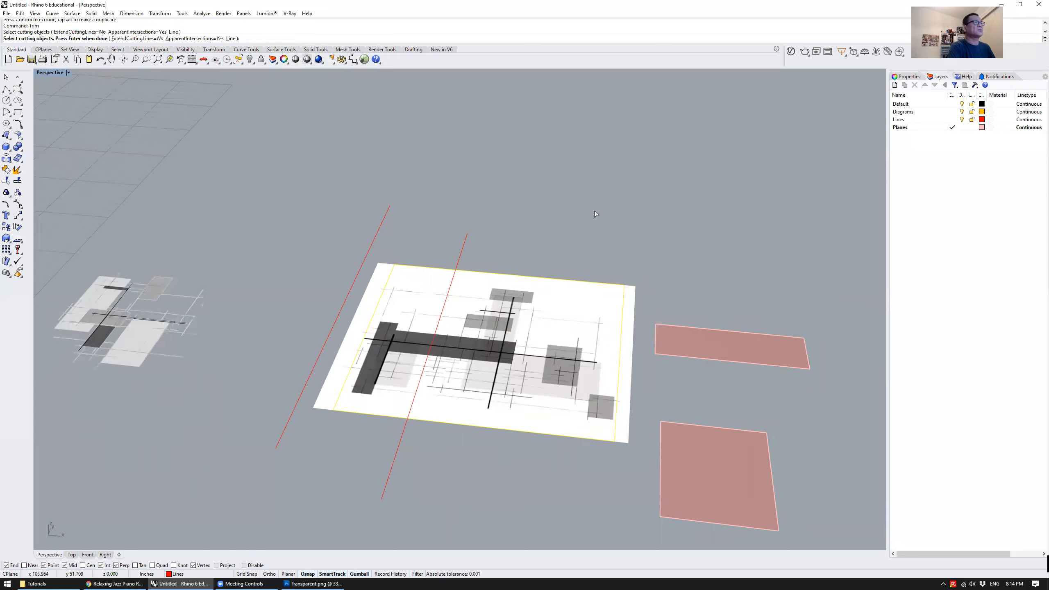
pyautogui.press('Return')
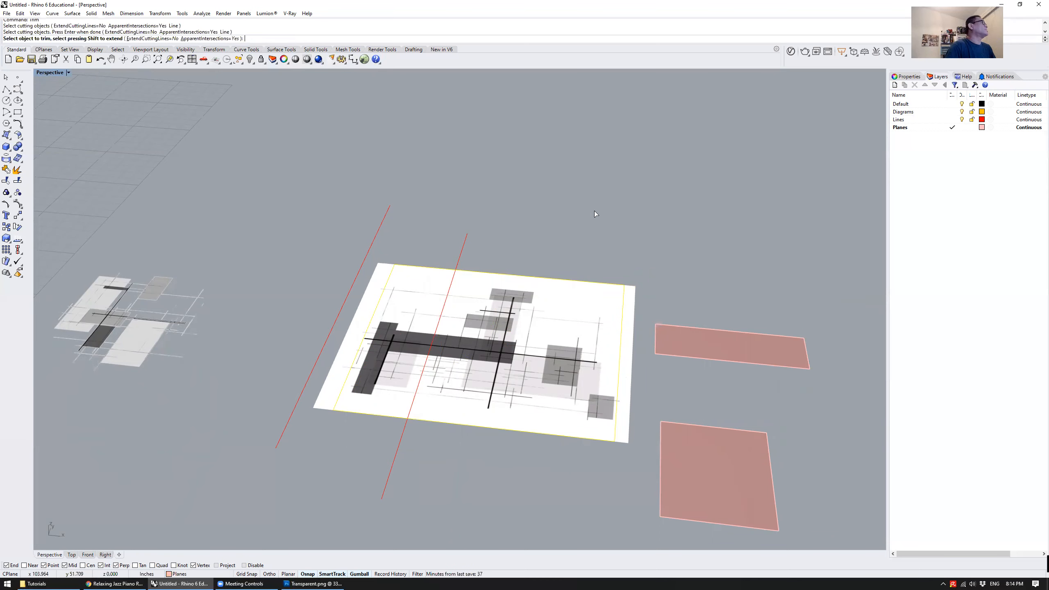
pyautogui.click(631, 312)
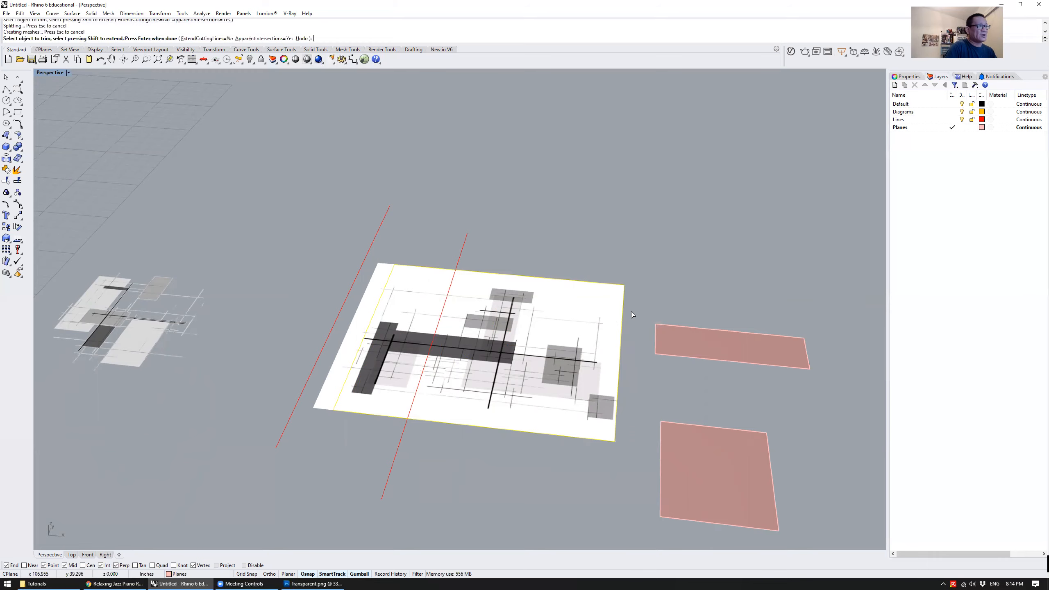
pyautogui.click(364, 306)
pyautogui.press('Return')
# Split the trimmed white drawing in two, using the red line that crosses it as the cutting object
pyautogui.click(541, 316)
pyautogui.click(587, 206)
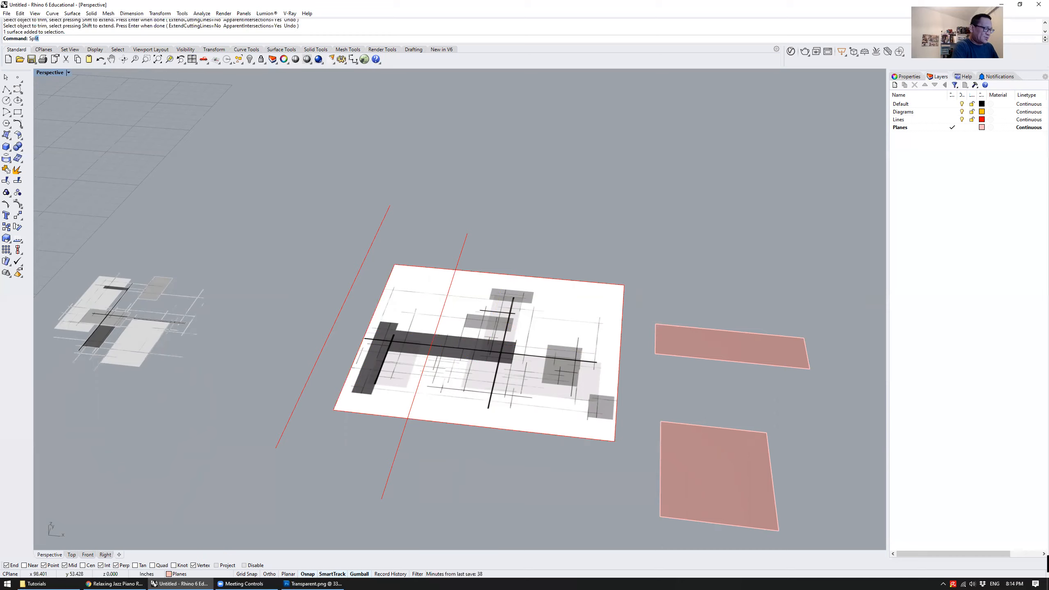
pyautogui.write('Split')
pyautogui.press('Return')
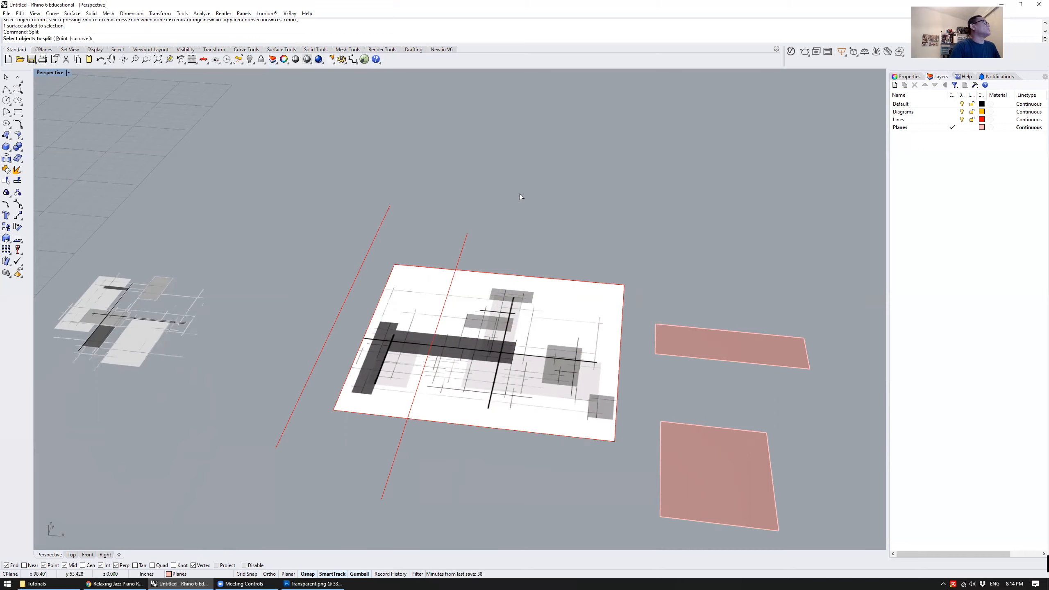
pyautogui.click(548, 331)
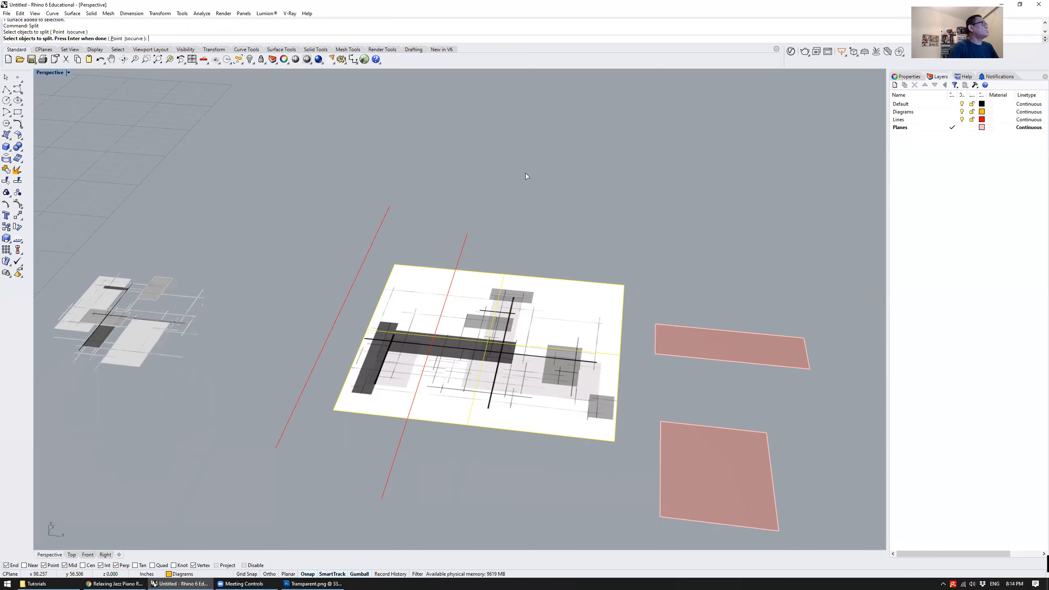
pyautogui.press('Return')
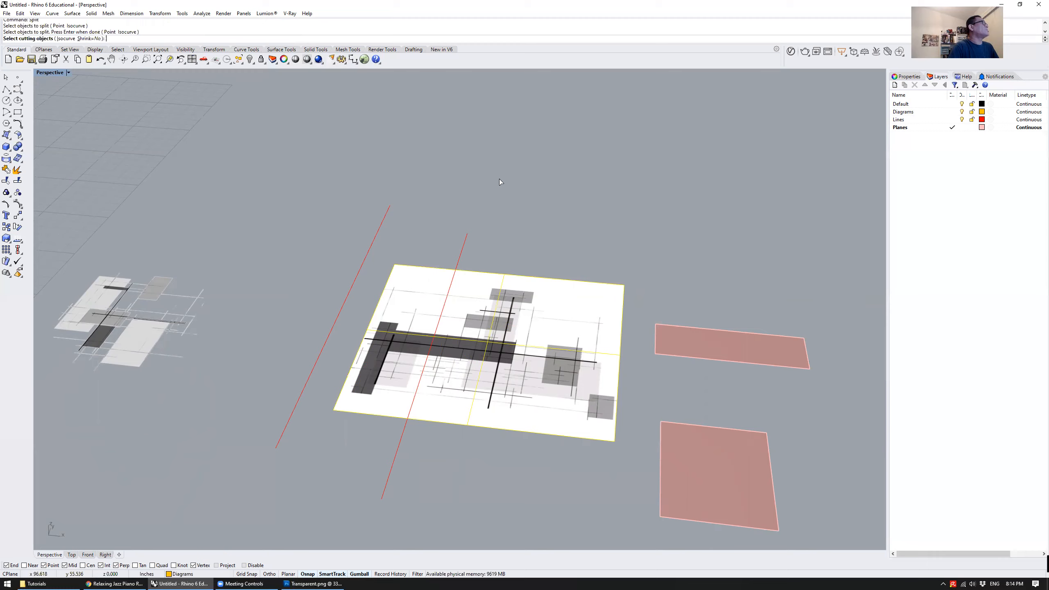
pyautogui.click(471, 238)
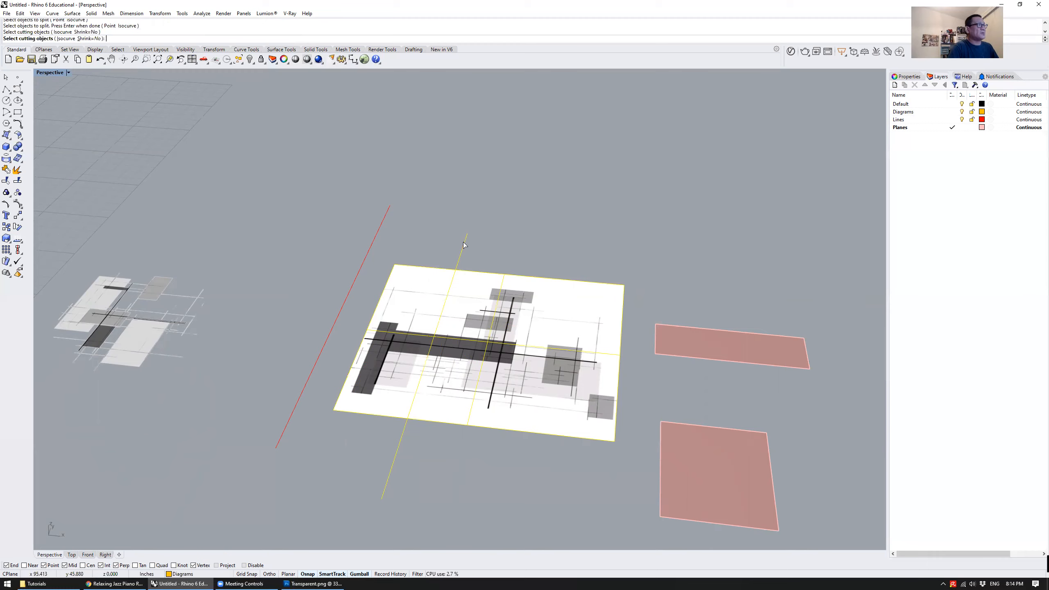
pyautogui.press('Return')
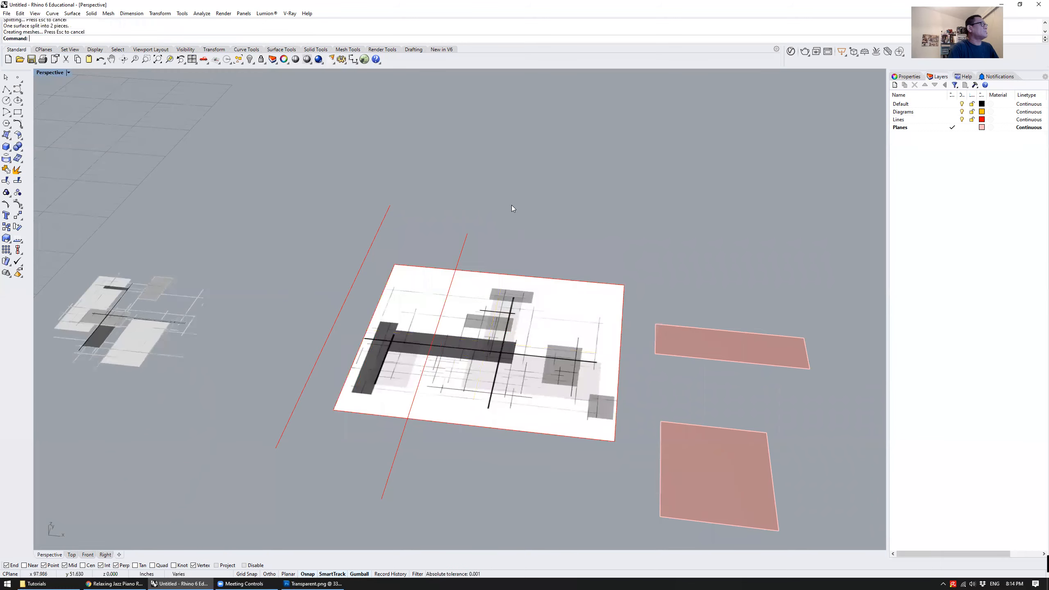
# Pull the larger split piece of the drawing away from the narrow strip, and undo that move
pyautogui.moveTo(519, 210); pyautogui.dragTo(543, 218, button='right')
pyautogui.click(488, 310)
pyautogui.click(406, 317)
pyautogui.moveTo(474, 324); pyautogui.dragTo(533, 348)
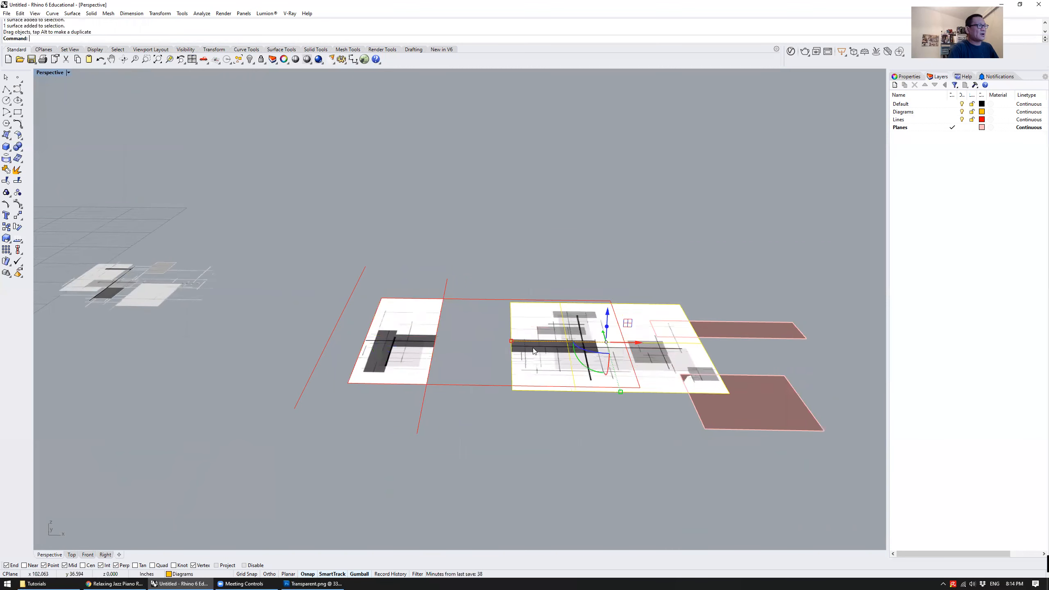
pyautogui.moveTo(539, 242); pyautogui.dragTo(531, 282, button='right')
pyautogui.hotkey('ctrl', 'z')
pyautogui.click(512, 217)
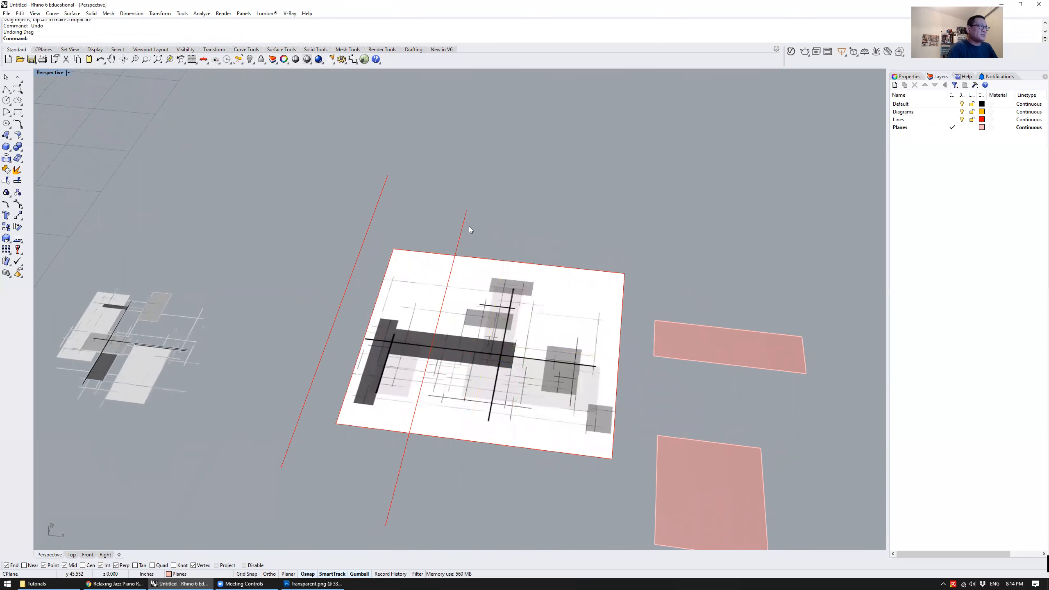
# Rotate the outer red line perpendicular to the cutting line and shift it so it crosses the whole drawing
pyautogui.click(347, 288)
pyautogui.moveTo(347, 288); pyautogui.dragTo(321, 335, button='right')
pyautogui.moveTo(324, 328); pyautogui.dragTo(392, 315)
pyautogui.moveTo(333, 330)
pyautogui.mouseDown(button='right')
pyautogui.moveTo(327, 359)
pyautogui.moveTo(324, 322)
pyautogui.mouseUp(button='right')
pyautogui.moveTo(326, 268); pyautogui.dragTo(527, 297)
pyautogui.moveTo(526, 293)
pyautogui.mouseDown()
pyautogui.moveTo(542, 274)
pyautogui.moveTo(509, 289)
pyautogui.mouseUp()
pyautogui.click(303, 221)
pyautogui.moveTo(453, 289); pyautogui.dragTo(446, 267, button='right')
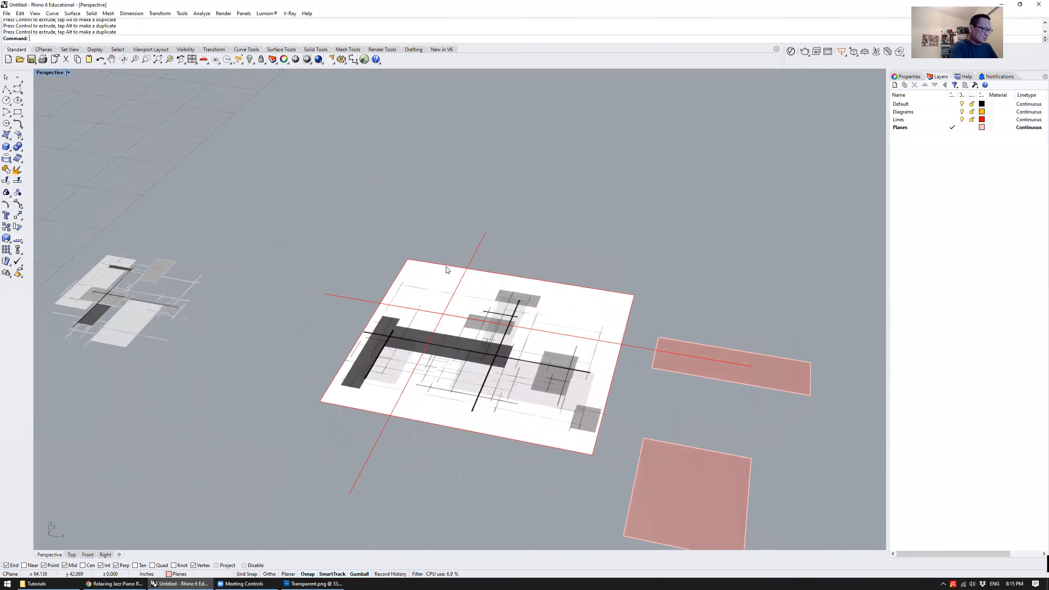
# Split the larger piece of the drawing, using both crossing red lines as cutting objects
pyautogui.press('Return')
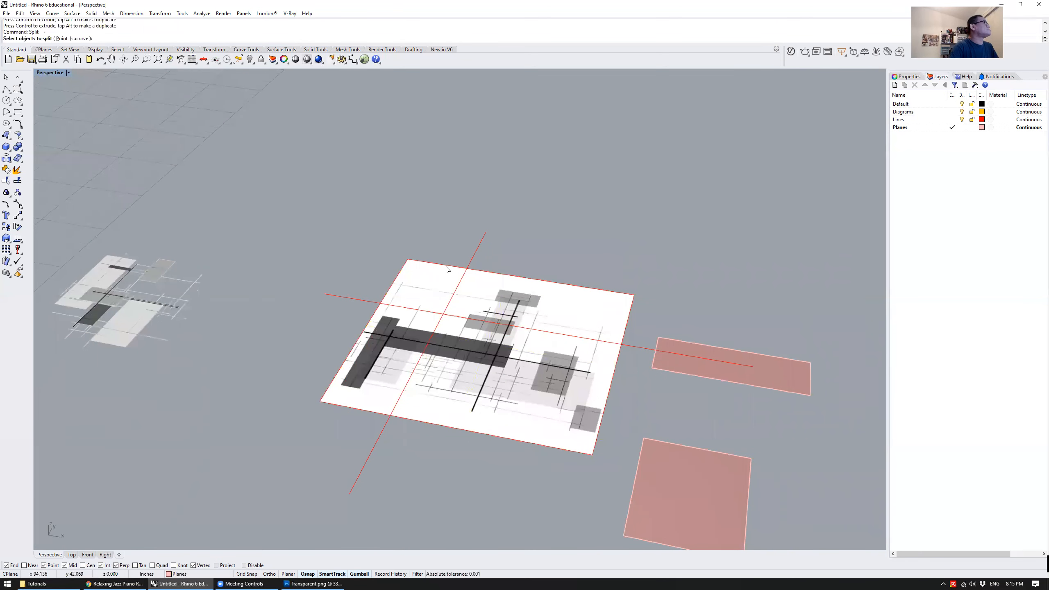
pyautogui.click(538, 301)
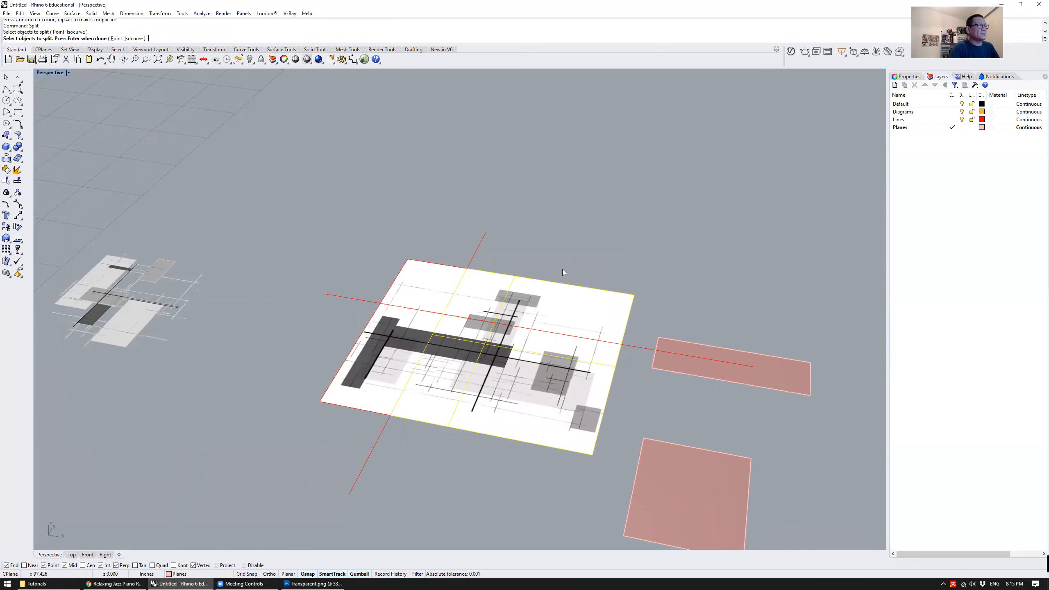
pyautogui.press('Return')
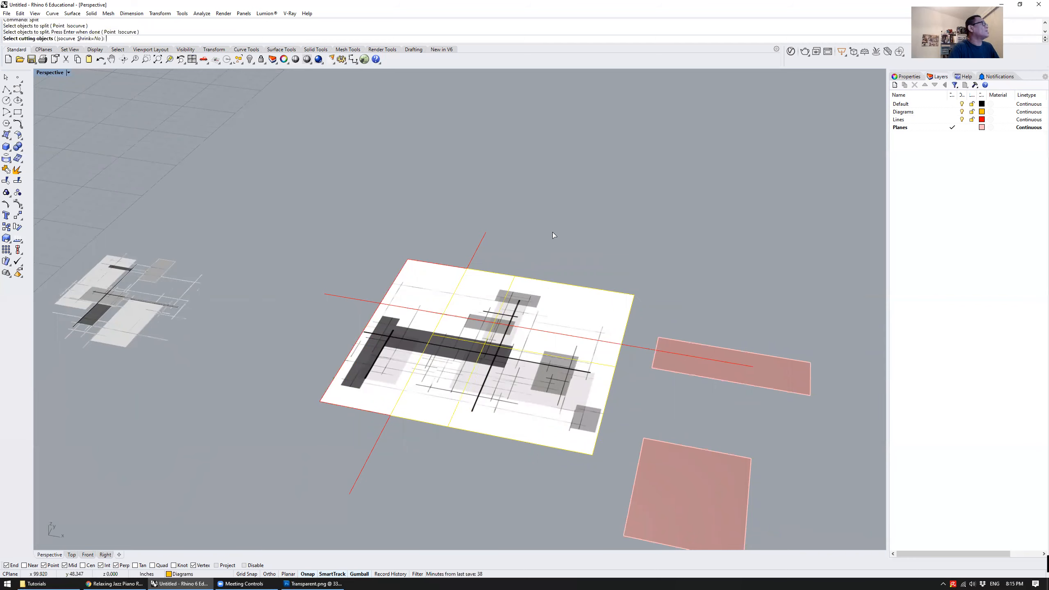
pyautogui.click(482, 239)
pyautogui.click(330, 295)
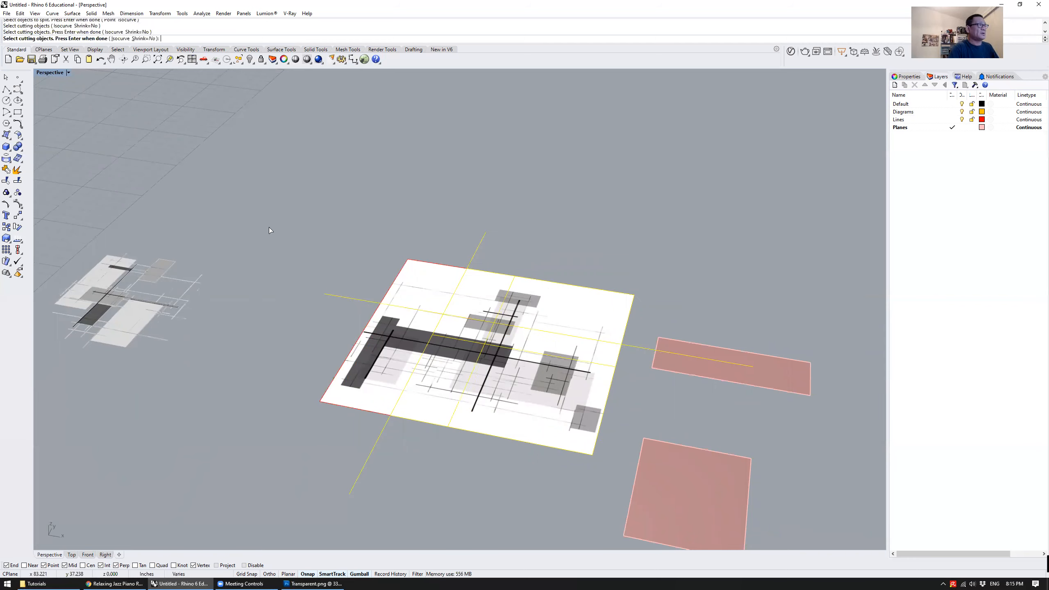
pyautogui.press('Return')
# Pull the three split pieces of the drawing apart, and undo those moves
pyautogui.moveTo(455, 218); pyautogui.dragTo(453, 206, button='right')
pyautogui.click(419, 282)
pyautogui.moveTo(420, 285); pyautogui.dragTo(391, 229)
pyautogui.moveTo(474, 353); pyautogui.dragTo(486, 432)
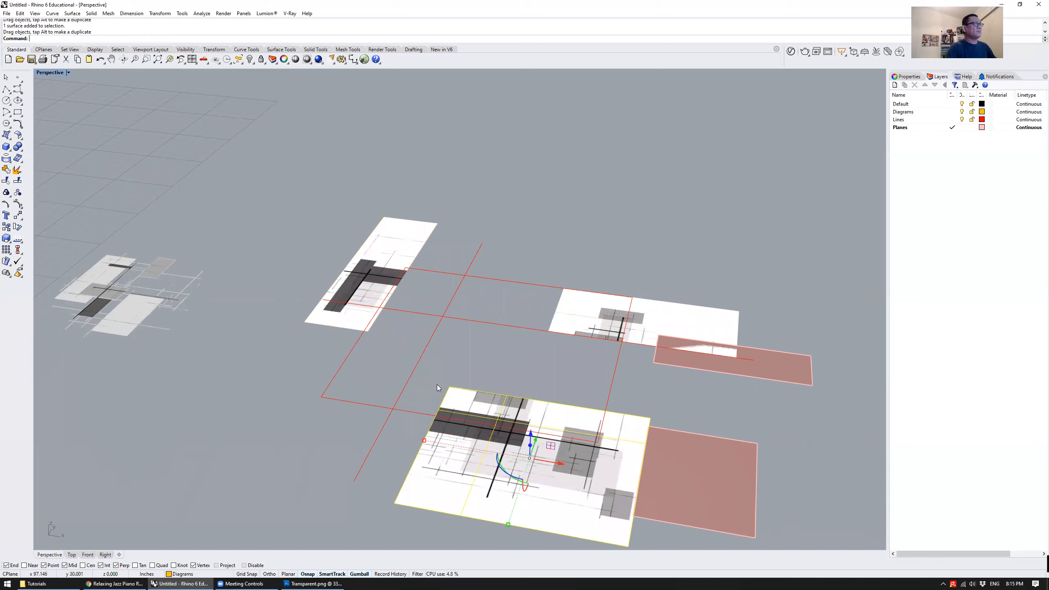
pyautogui.click(386, 254)
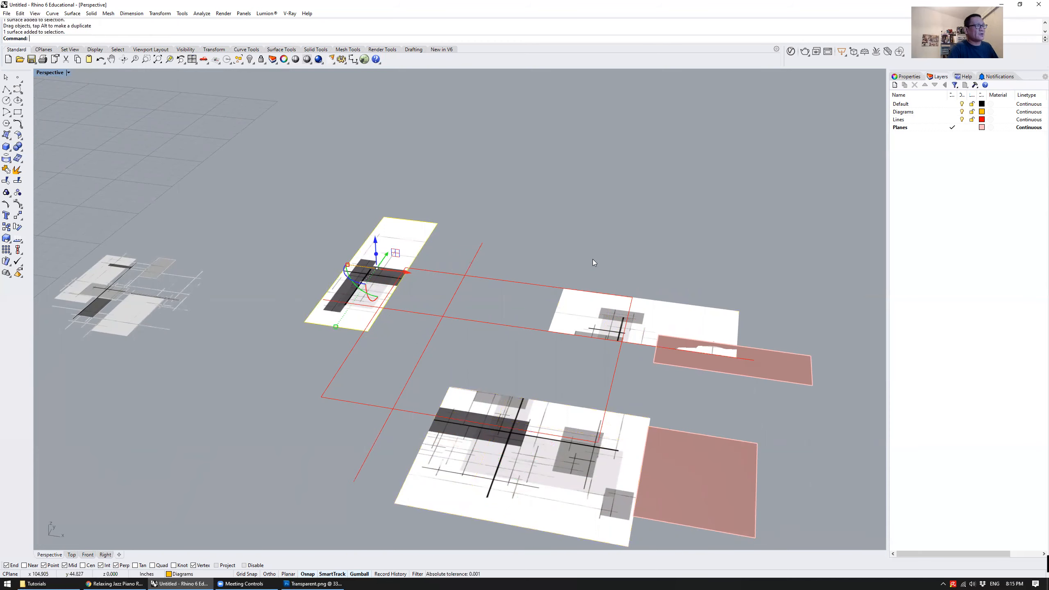
pyautogui.hotkey('ctrl', 'z')
pyautogui.hotkey('ctrl', 'z')
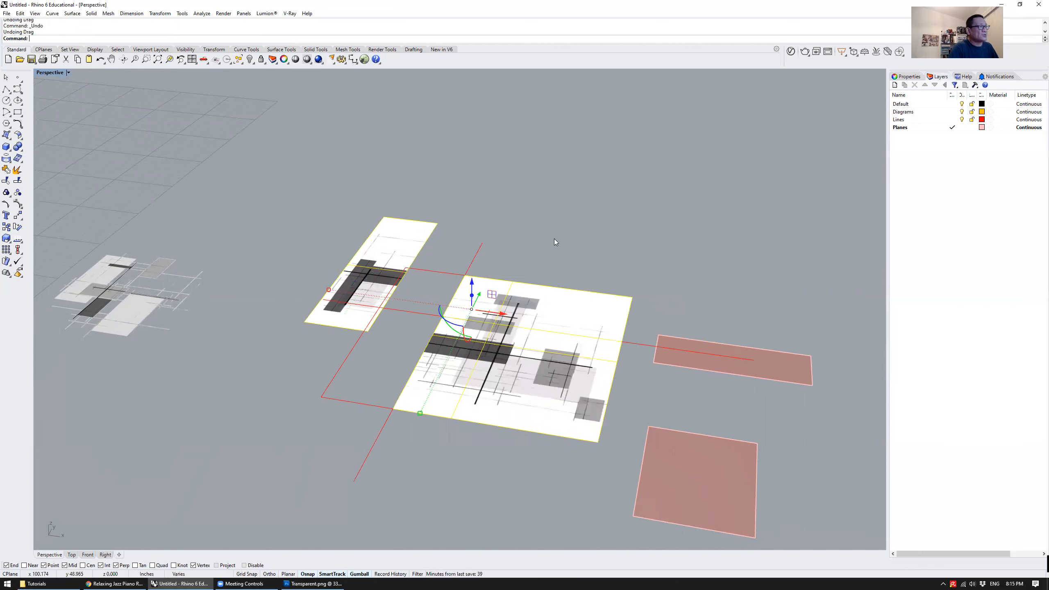
pyautogui.hotkey('ctrl', 'z')
pyautogui.click(435, 206)
# Select the split pieces of the drawing one by one to check where each is divided
pyautogui.click(426, 287)
pyautogui.click(483, 296)
pyautogui.click(449, 356)
pyautogui.click(390, 349)
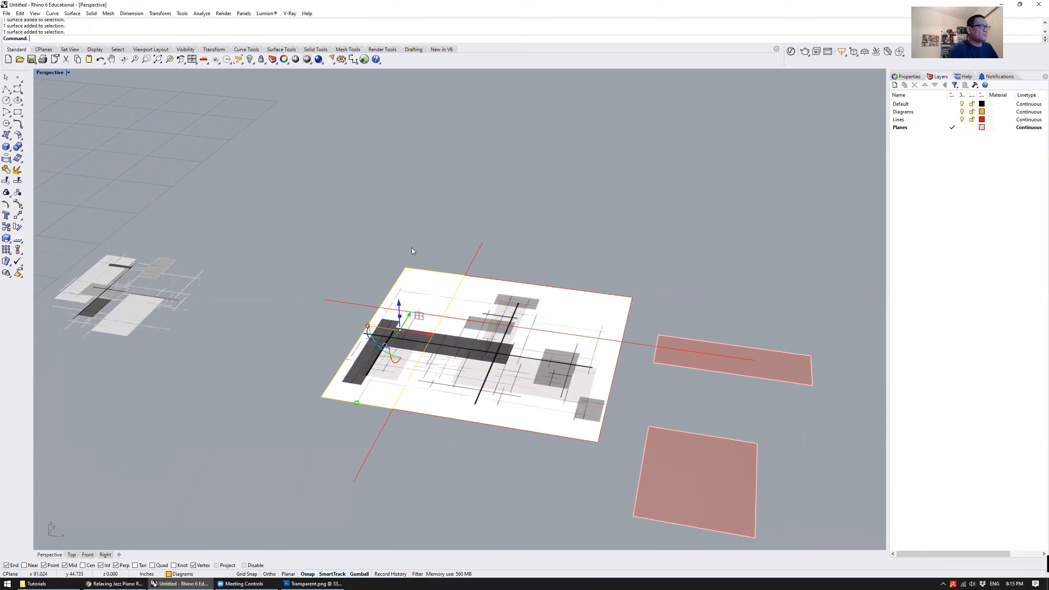
pyautogui.scroll(5, 353, 336)
pyautogui.moveTo(353, 336); pyautogui.dragTo(469, 253, button='right')
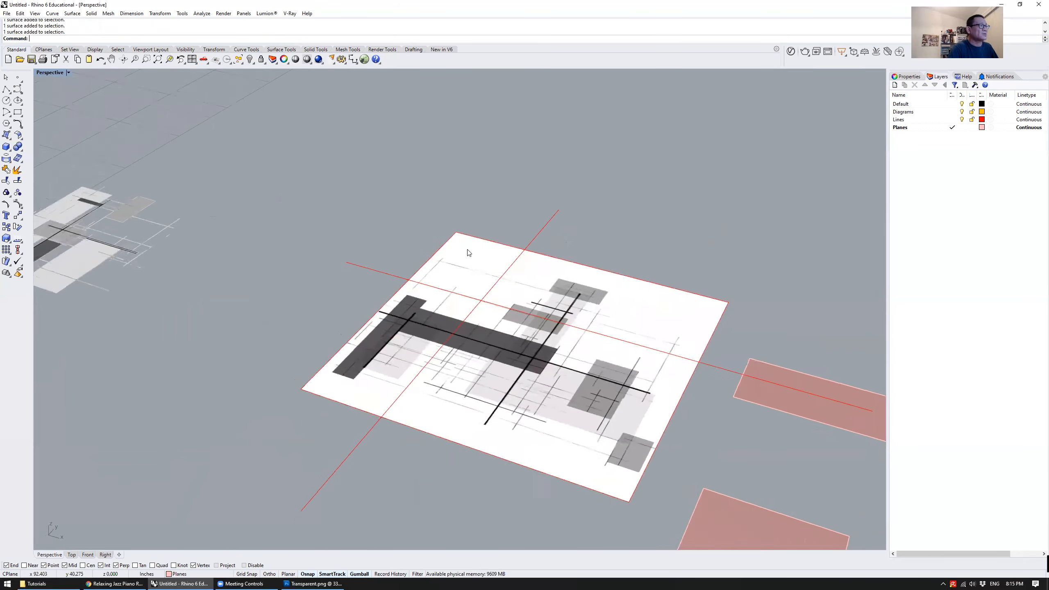
pyautogui.scroll(-1, 434, 277)
pyautogui.scroll(-3, 397, 301)
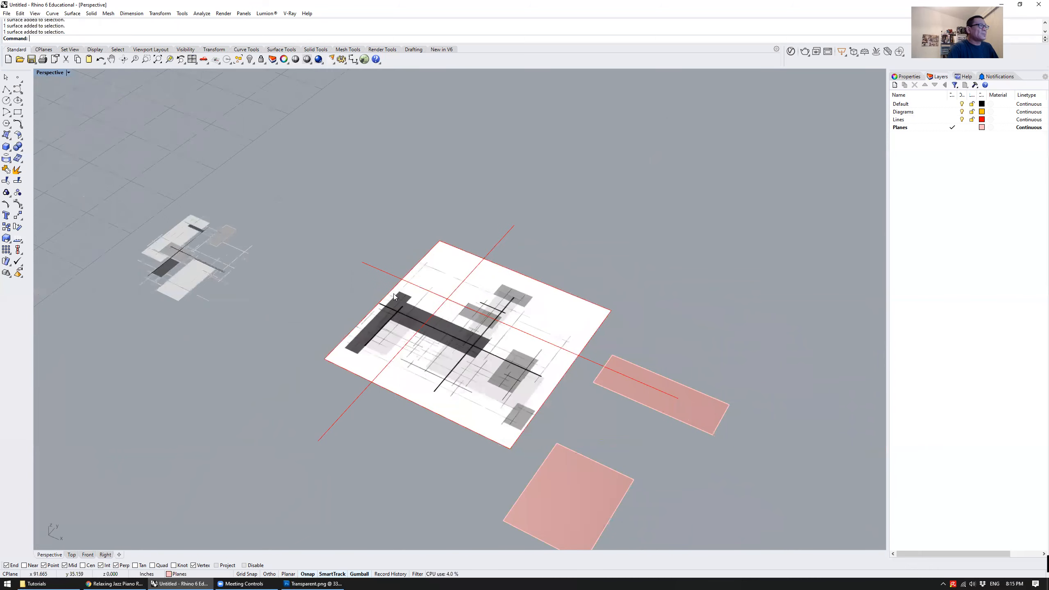
# Move the narrow left strip outward from the rest of the drawing and rotate it upright into a vertical wall
pyautogui.click(394, 297)
pyautogui.moveTo(395, 297); pyautogui.dragTo(466, 265, button='right')
pyautogui.moveTo(451, 292); pyautogui.dragTo(399, 297)
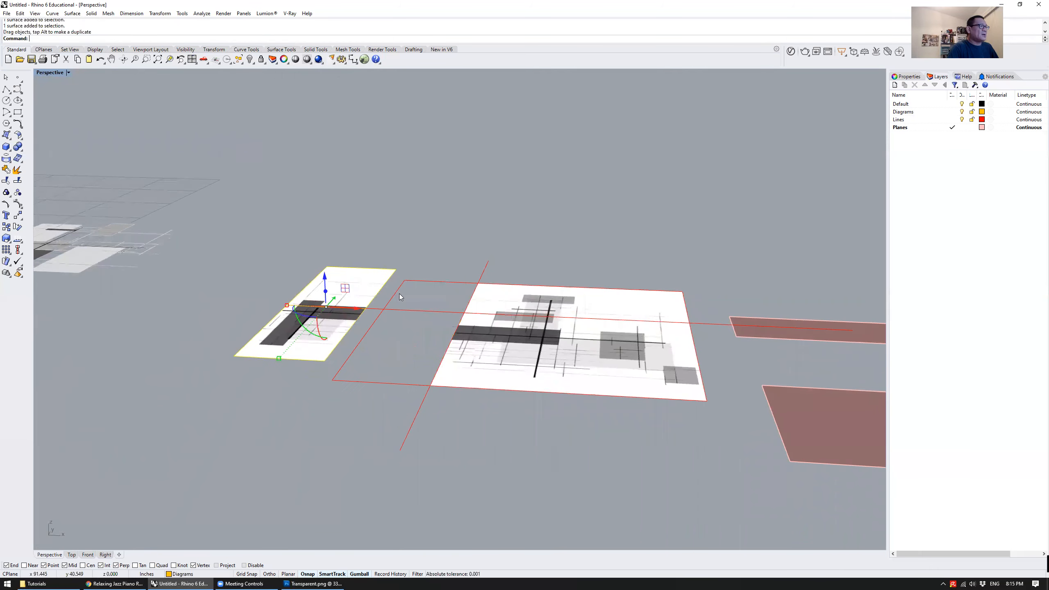
pyautogui.click(298, 385)
pyautogui.moveTo(299, 386); pyautogui.dragTo(316, 350, button='right')
pyautogui.click(322, 341)
pyautogui.moveTo(308, 351); pyautogui.dragTo(267, 325)
pyautogui.moveTo(325, 396); pyautogui.dragTo(298, 409, button='right')
# Move the upright strip from its lower front corner to the floor piece's front left corner
pyautogui.click(287, 371)
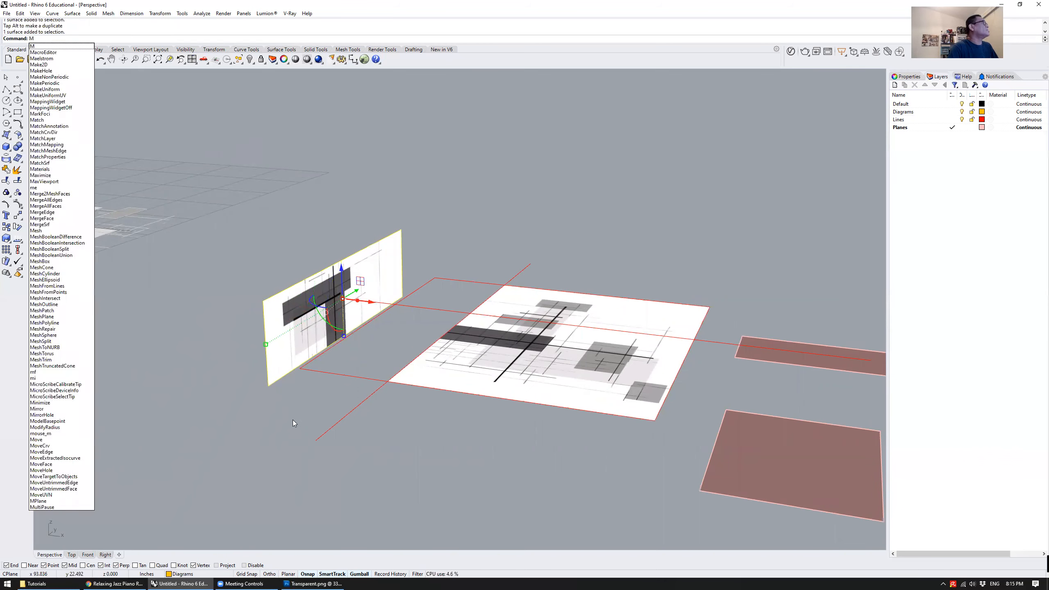
pyautogui.press('Return')
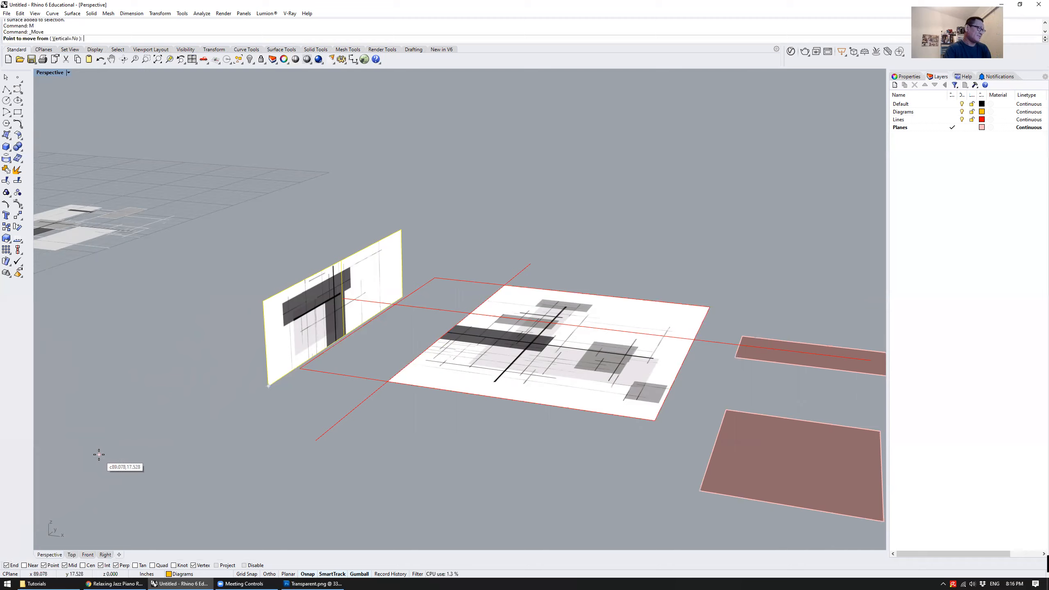
pyautogui.click(269, 387)
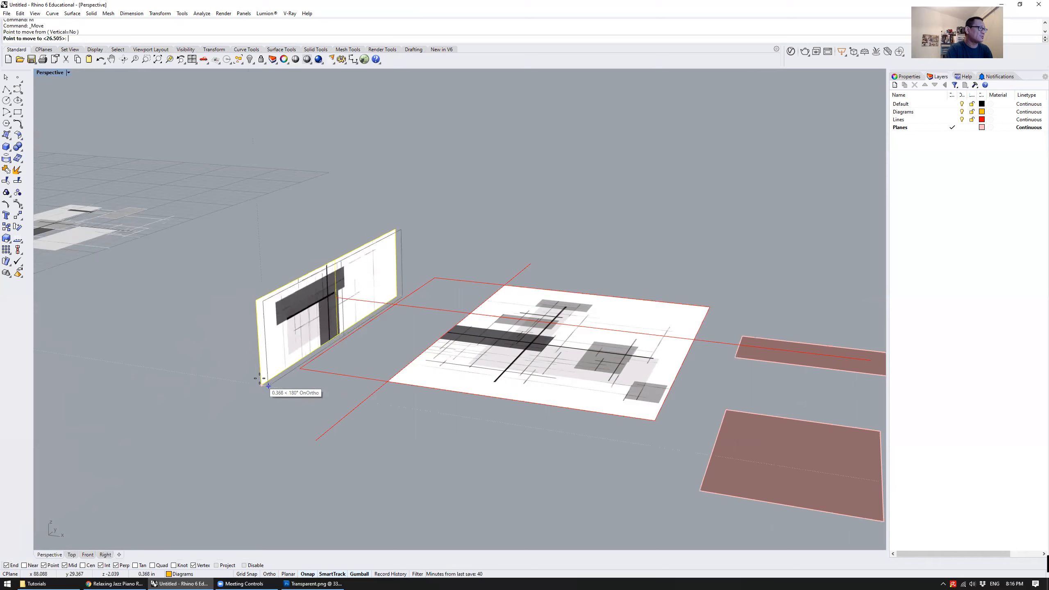
pyautogui.click(387, 382)
pyautogui.click(473, 426)
pyautogui.moveTo(533, 351)
pyautogui.mouseDown(button='right')
pyautogui.moveTo(447, 359)
pyautogui.moveTo(452, 419)
pyautogui.moveTo(543, 367)
pyautogui.mouseUp(button='right')
pyautogui.moveTo(432, 342); pyautogui.dragTo(330, 336, button='right')
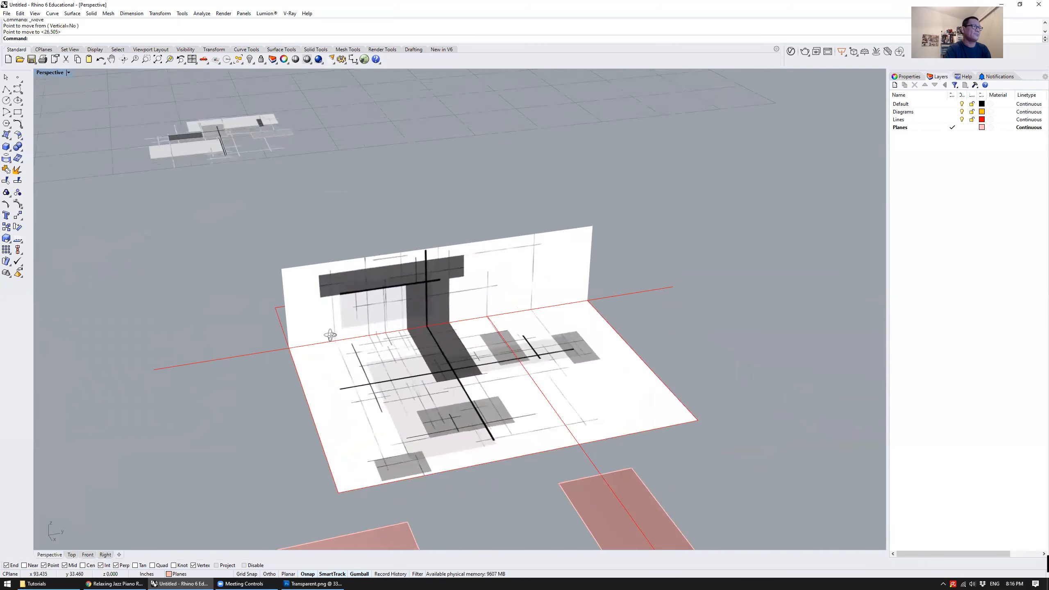
# Rotate the back piece of the drawing upright into a second vertical wall
pyautogui.click(583, 358)
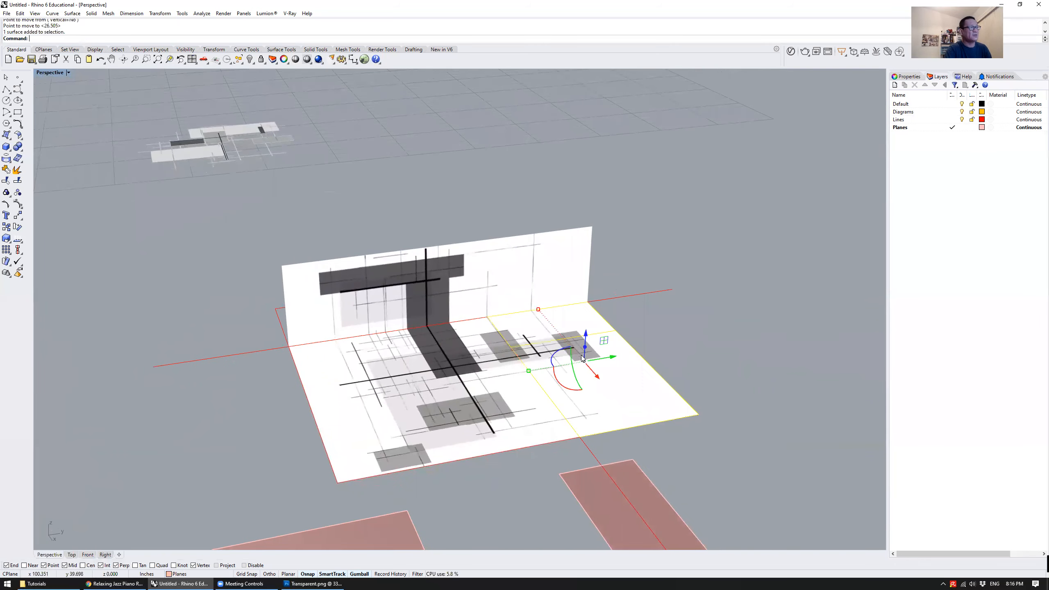
pyautogui.moveTo(597, 393); pyautogui.dragTo(568, 377, button='right')
pyautogui.moveTo(538, 384); pyautogui.dragTo(625, 405)
pyautogui.moveTo(625, 407); pyautogui.dragTo(612, 388, button='right')
# Move the second upright piece from its lower outer corner to the floor piece's back right corner on the red line
pyautogui.click(612, 389)
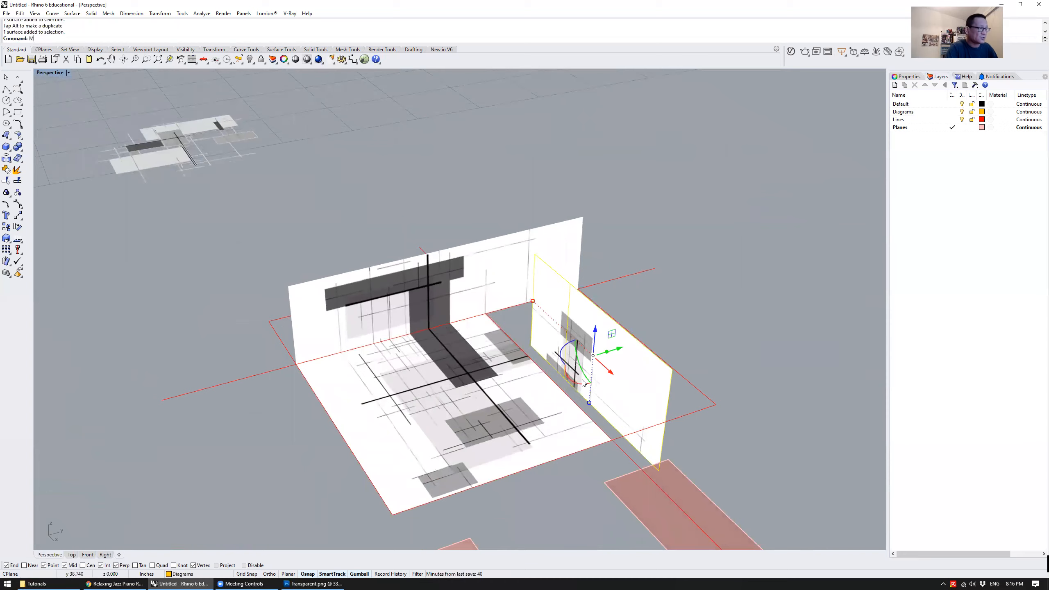
pyautogui.press('Return')
pyautogui.scroll(2, 659, 475)
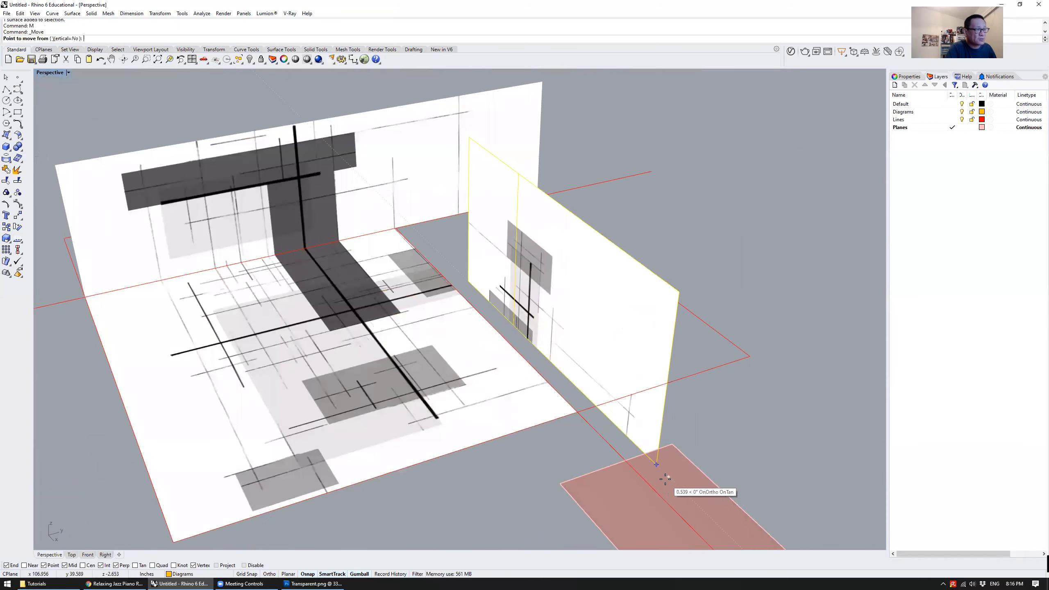
pyautogui.click(657, 465)
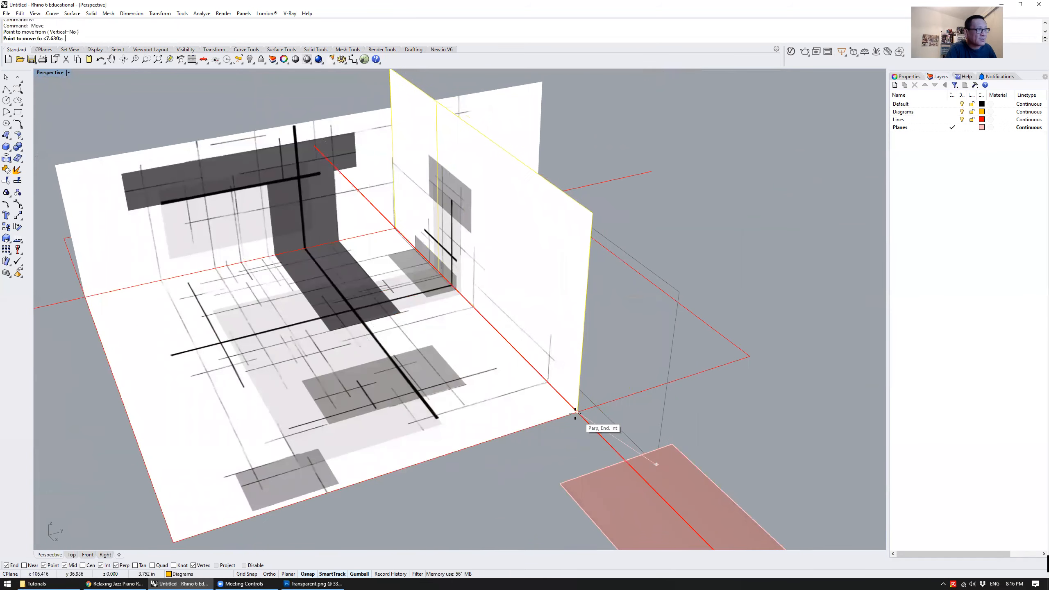
pyautogui.click(585, 417)
pyautogui.moveTo(620, 346); pyautogui.dragTo(487, 283, button='right')
pyautogui.scroll(-5, 578, 351)
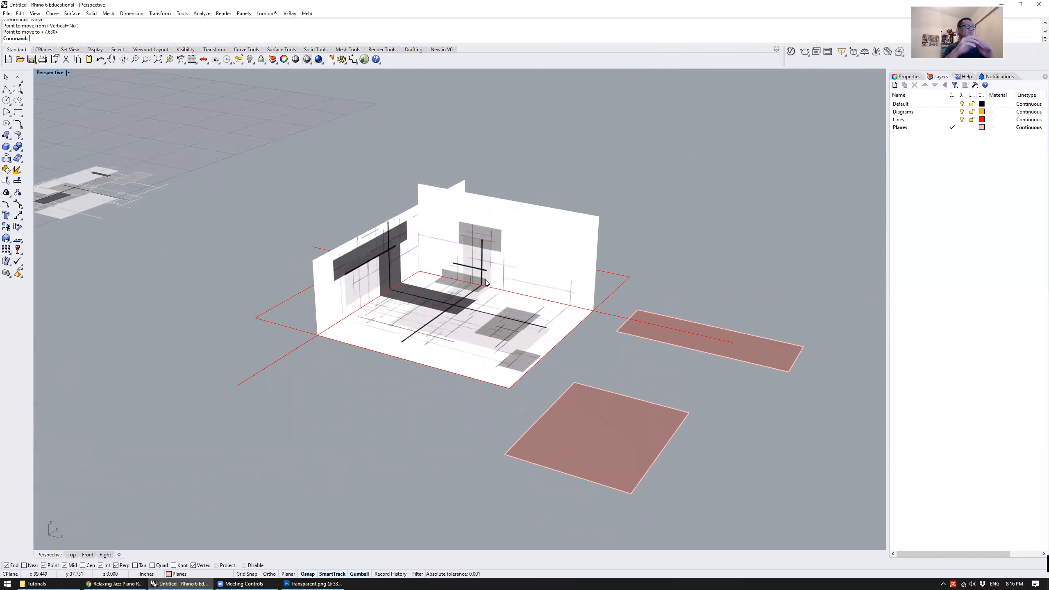
pyautogui.moveTo(484, 283); pyautogui.dragTo(380, 289, button='right')
pyautogui.click(358, 264)
pyautogui.moveTo(591, 223); pyautogui.dragTo(618, 285, button='right')
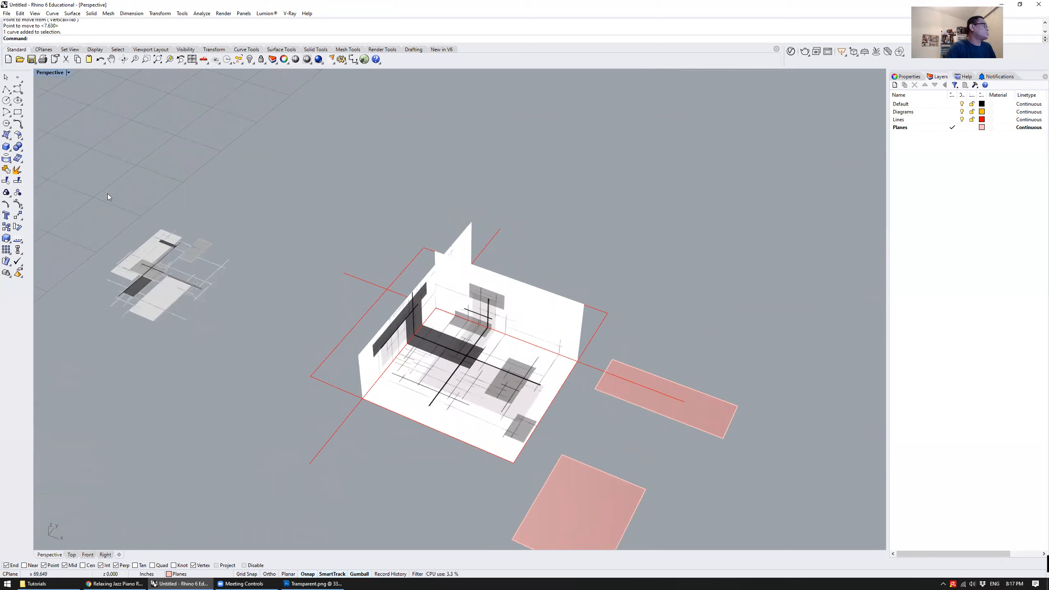
# Start a corner-to-corner box with its first base corner at the back right corner of the floor's dark rectangle
pyautogui.click(6, 147)
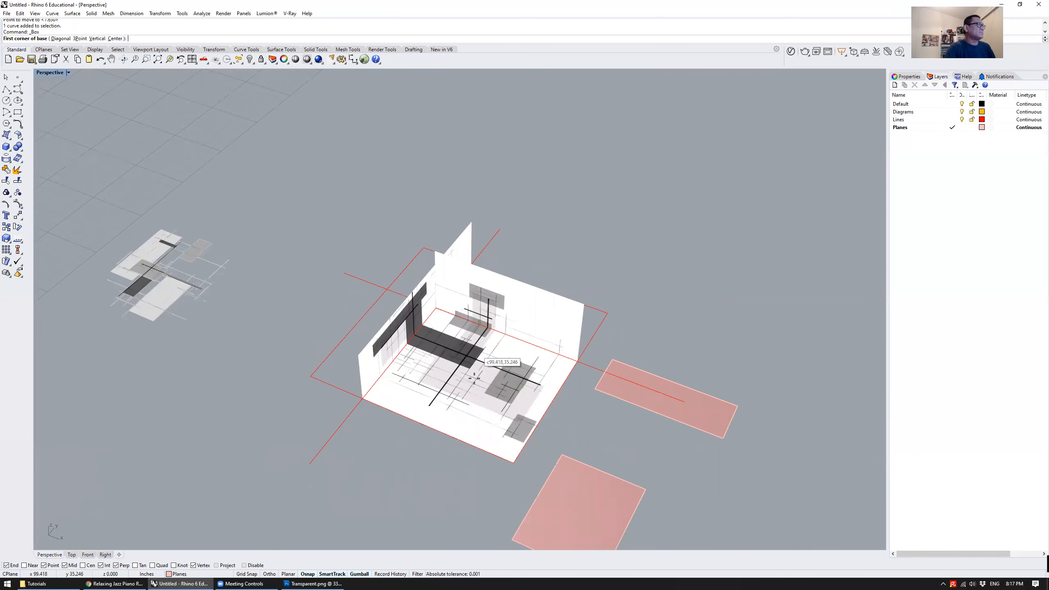
pyautogui.scroll(5, 467, 355)
pyautogui.scroll(5, 468, 352)
pyautogui.scroll(-3, 517, 332)
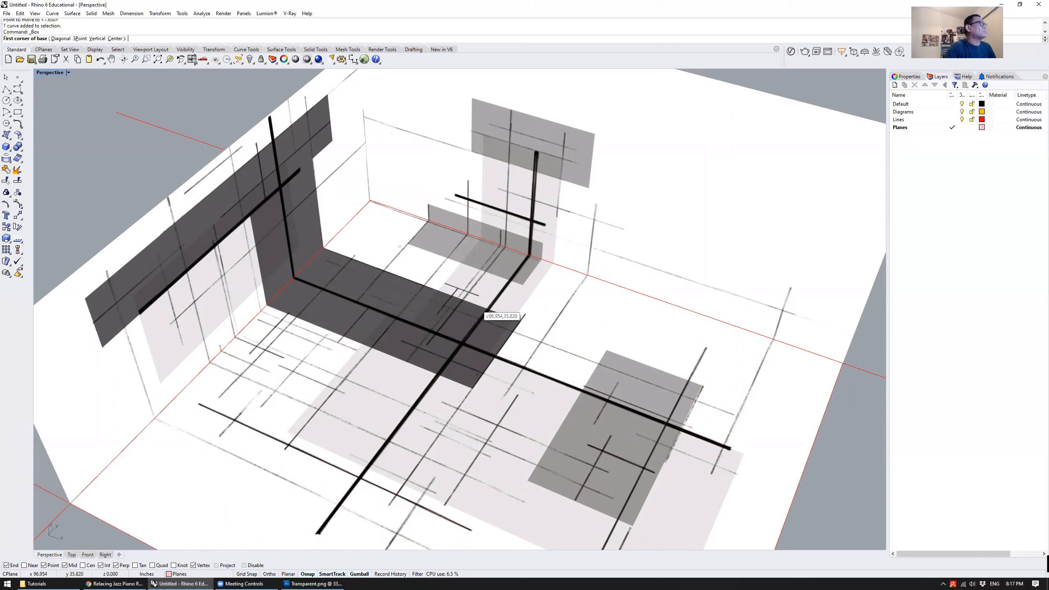
pyautogui.doubleClick(48, 72)
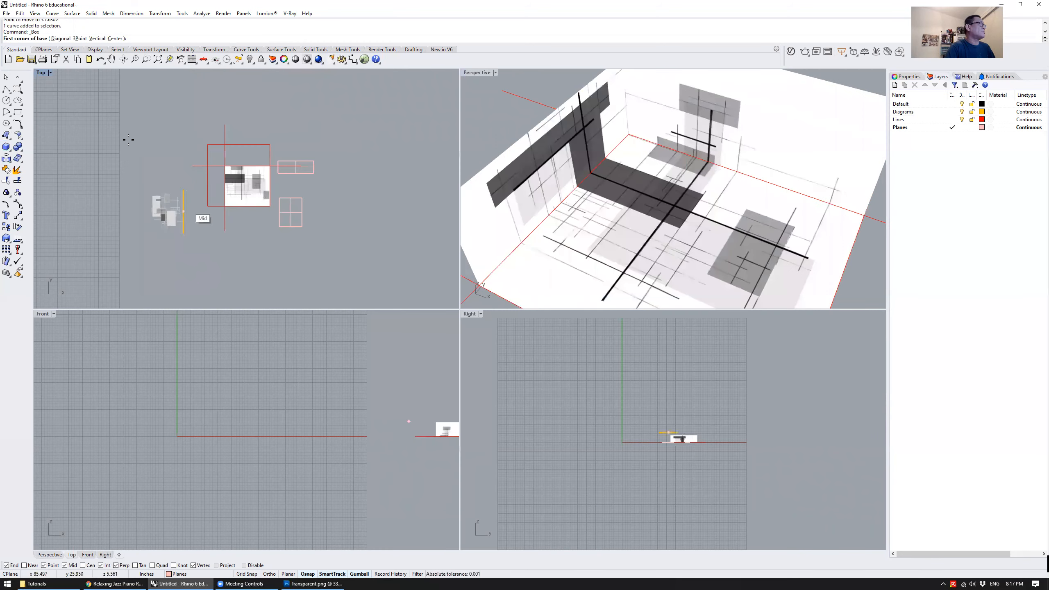
pyautogui.doubleClick(43, 73)
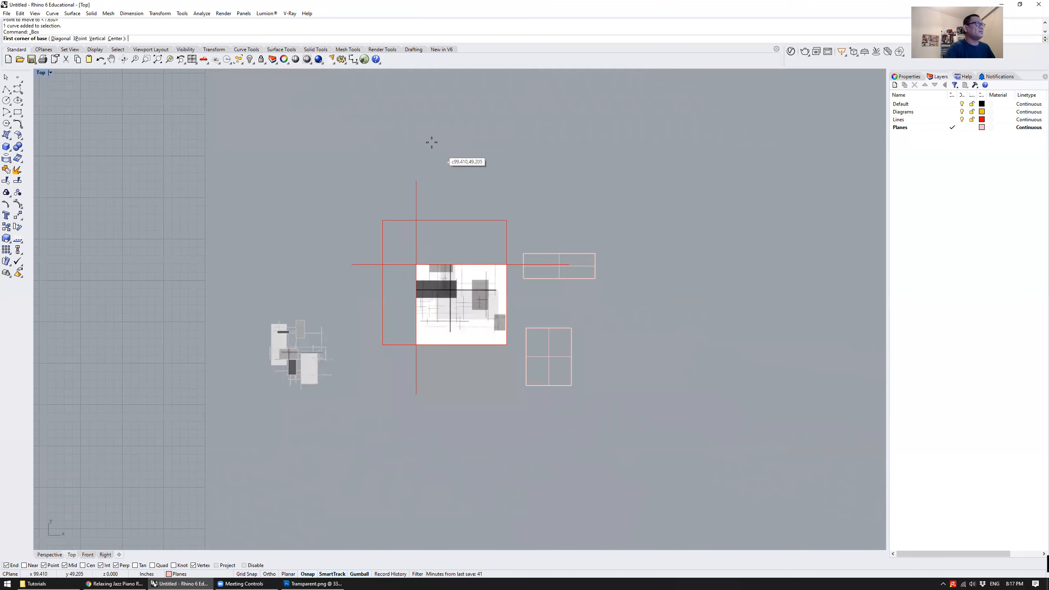
pyautogui.scroll(3, 447, 302)
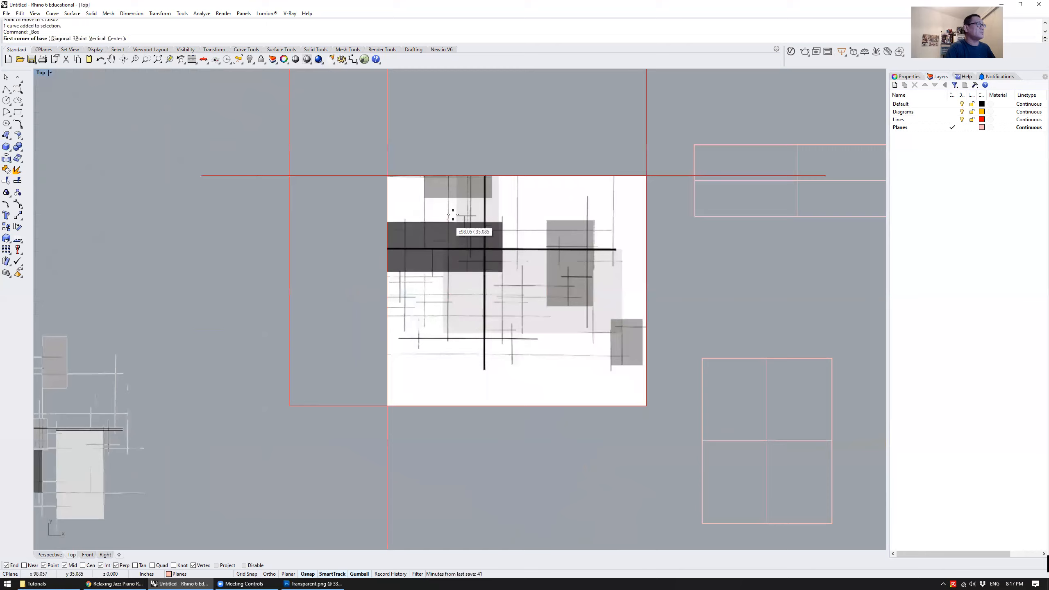
pyautogui.scroll(6, 454, 224)
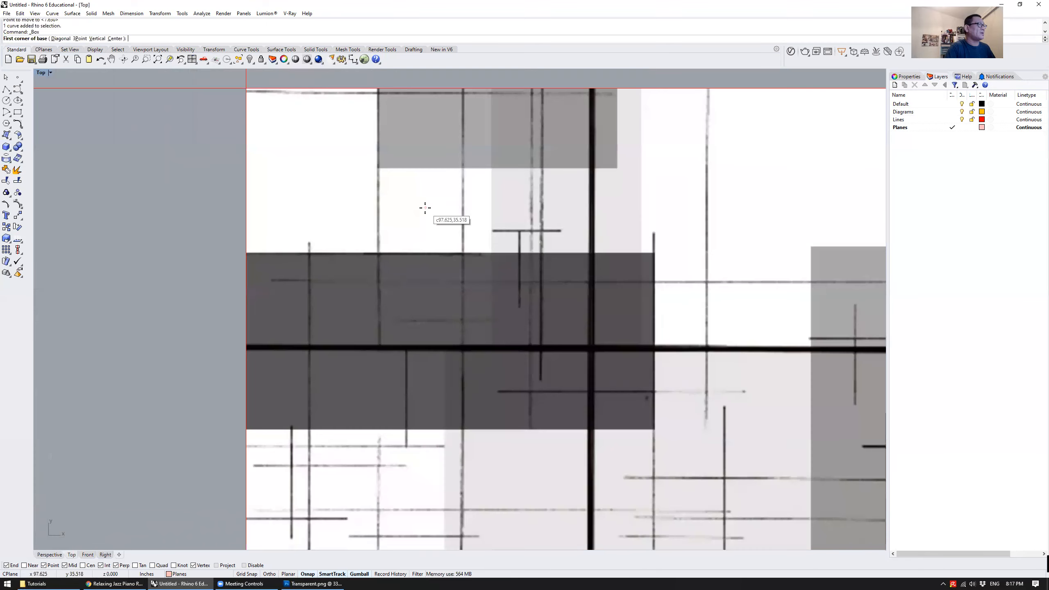
pyautogui.click(653, 253)
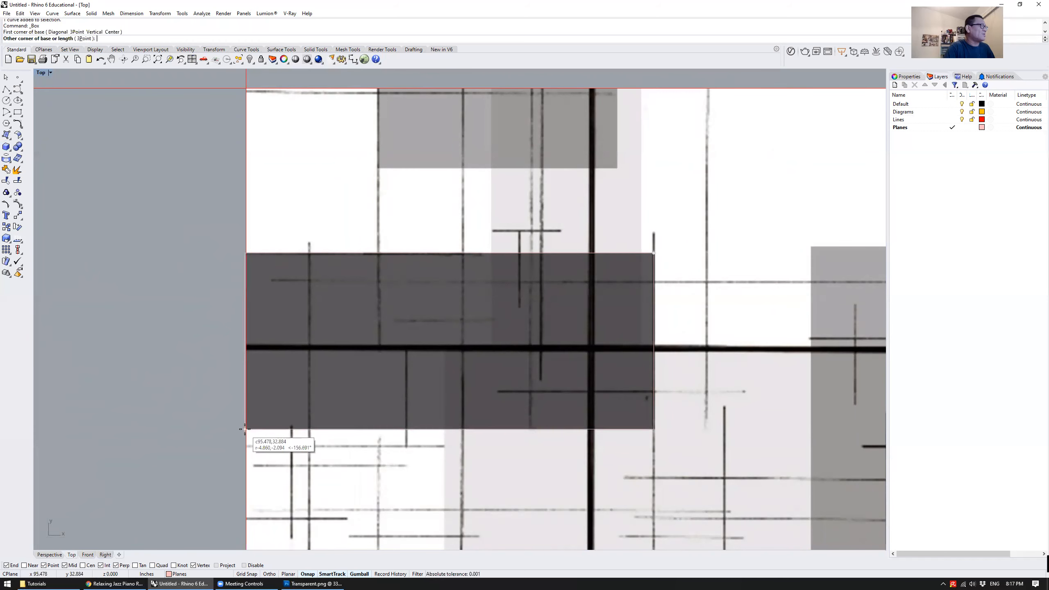
# Place the box's opposite base corner where the dark rectangle's front edge meets the left wall
pyautogui.doubleClick(41, 73)
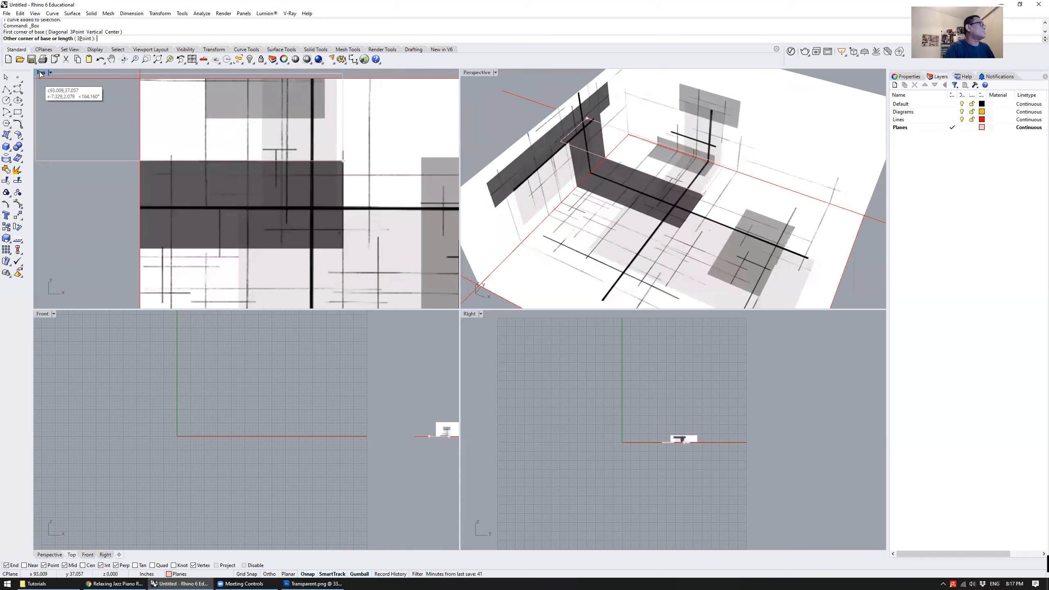
pyautogui.hotkey('ctrl', 'F4')
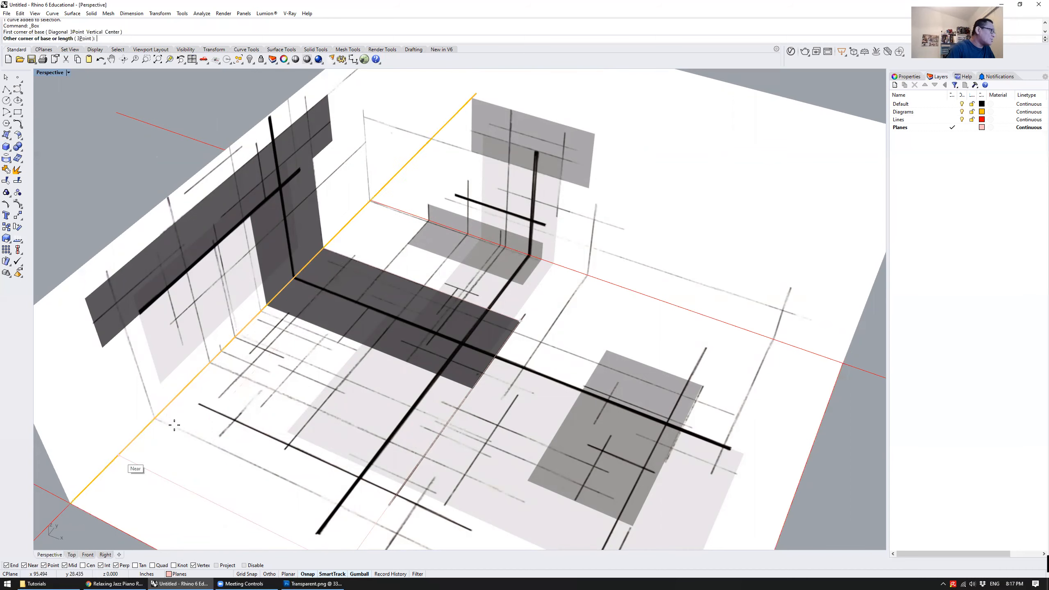
pyautogui.scroll(-3, 178, 432)
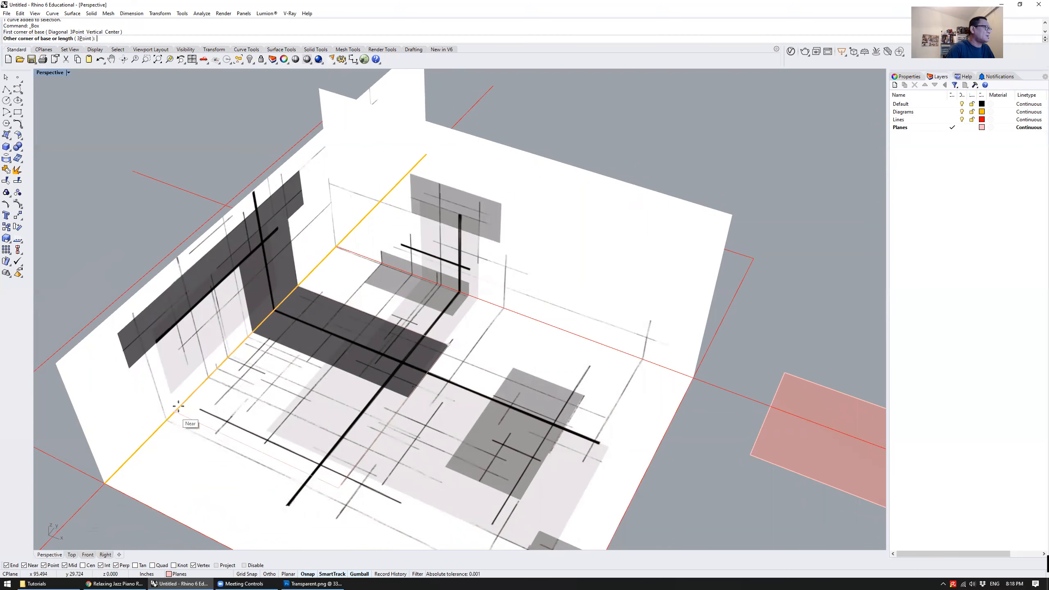
pyautogui.scroll(5, 234, 347)
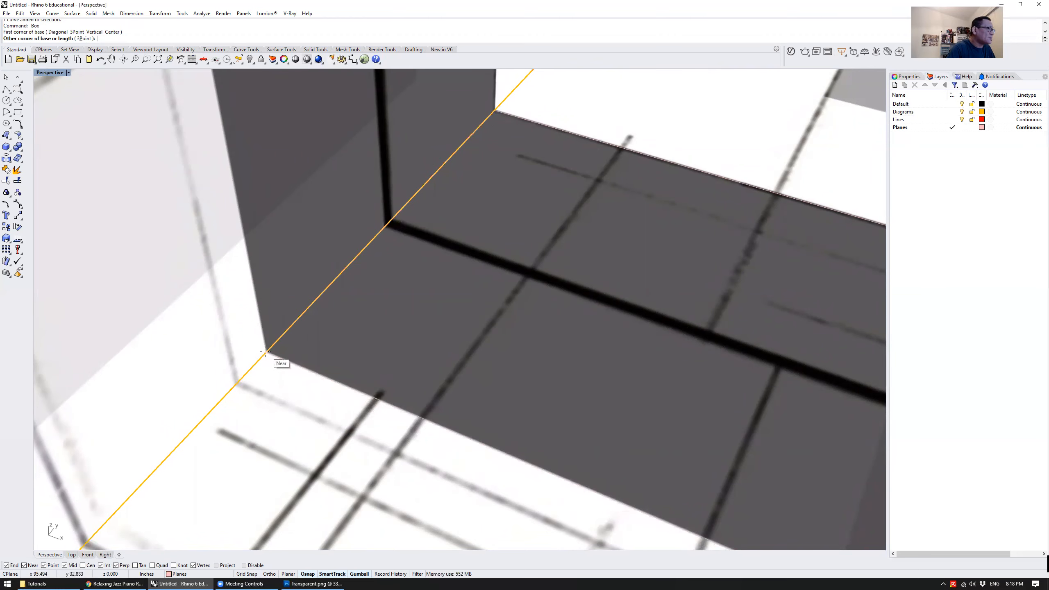
pyautogui.click(265, 351)
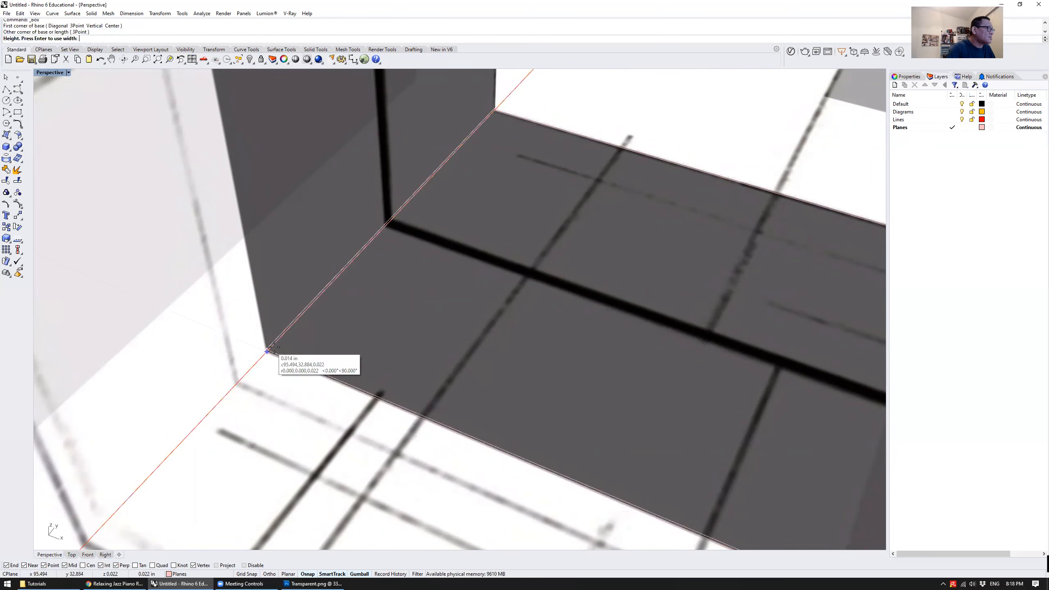
# Give the box a height of about 2.35 in, matching the dark vertical strip on the left wall
pyautogui.scroll(-5, 289, 343)
pyautogui.scroll(6, 293, 290)
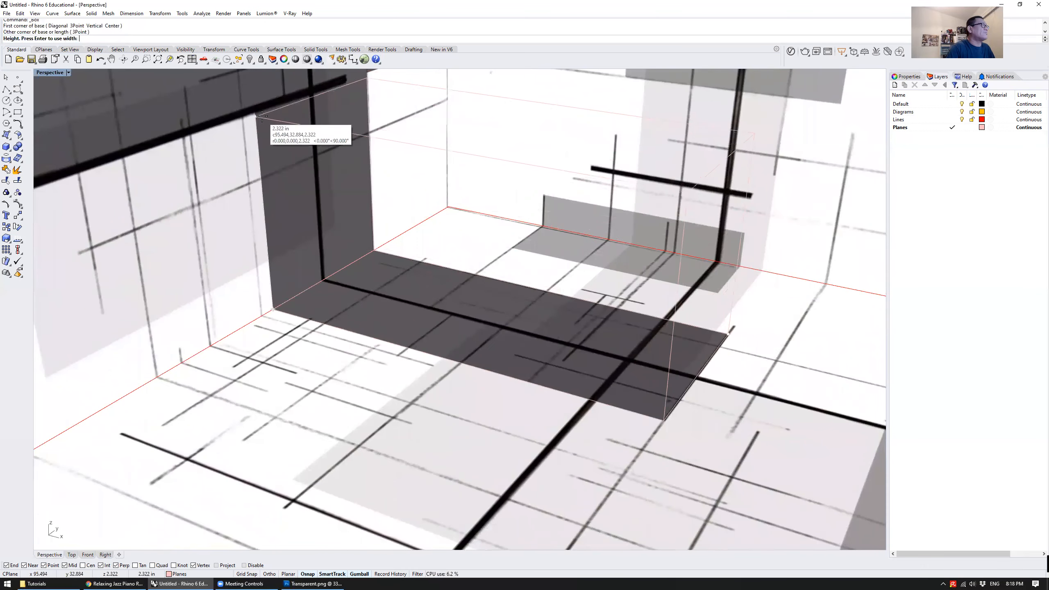
pyautogui.scroll(-4, 260, 114)
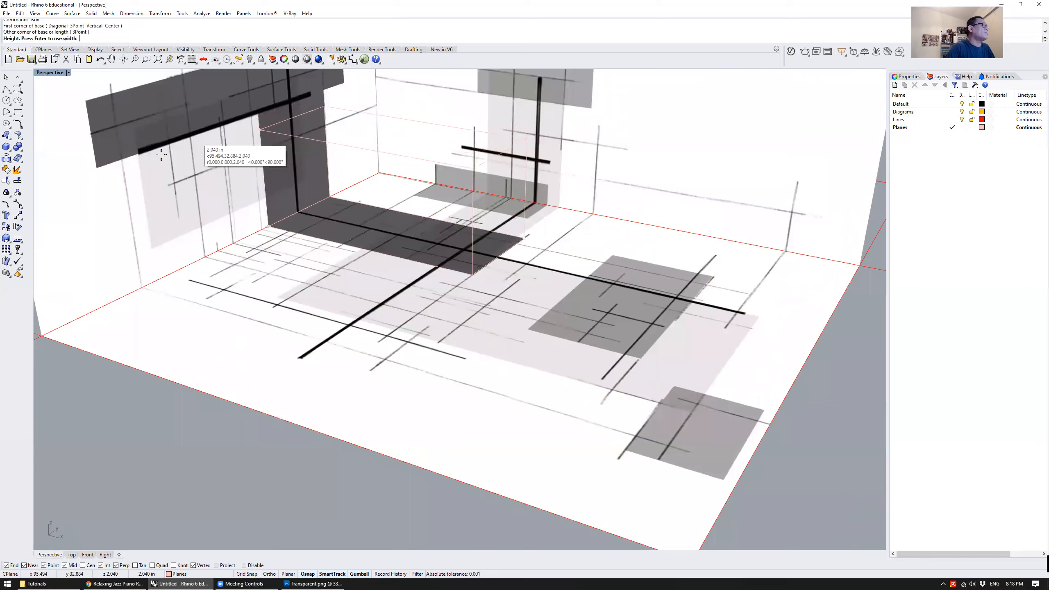
pyautogui.scroll(5, 256, 109)
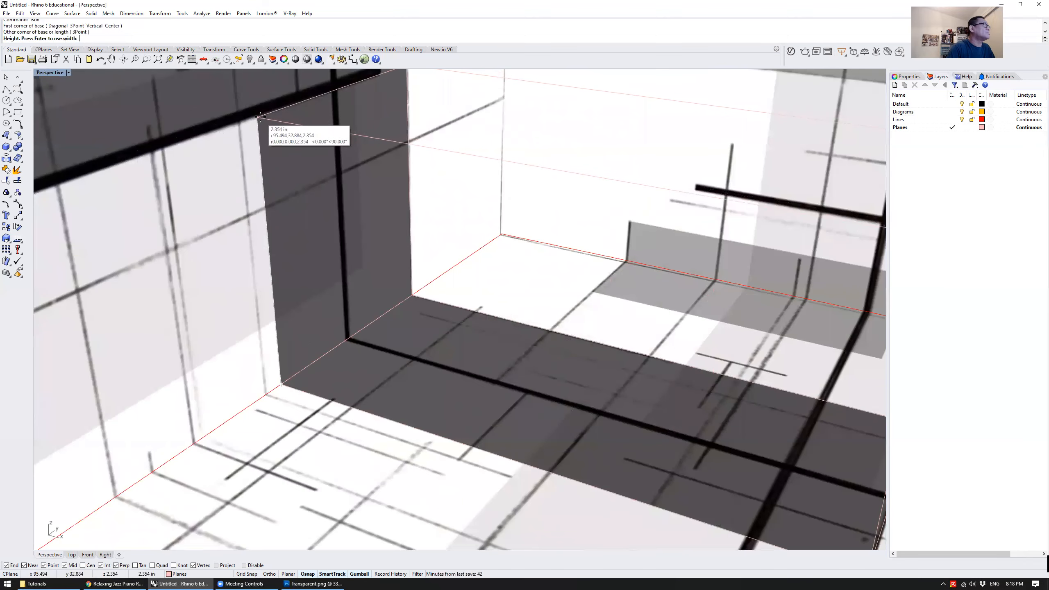
pyautogui.click(259, 117)
pyautogui.scroll(-8, 264, 129)
pyautogui.moveTo(331, 226); pyautogui.dragTo(388, 255, button='right')
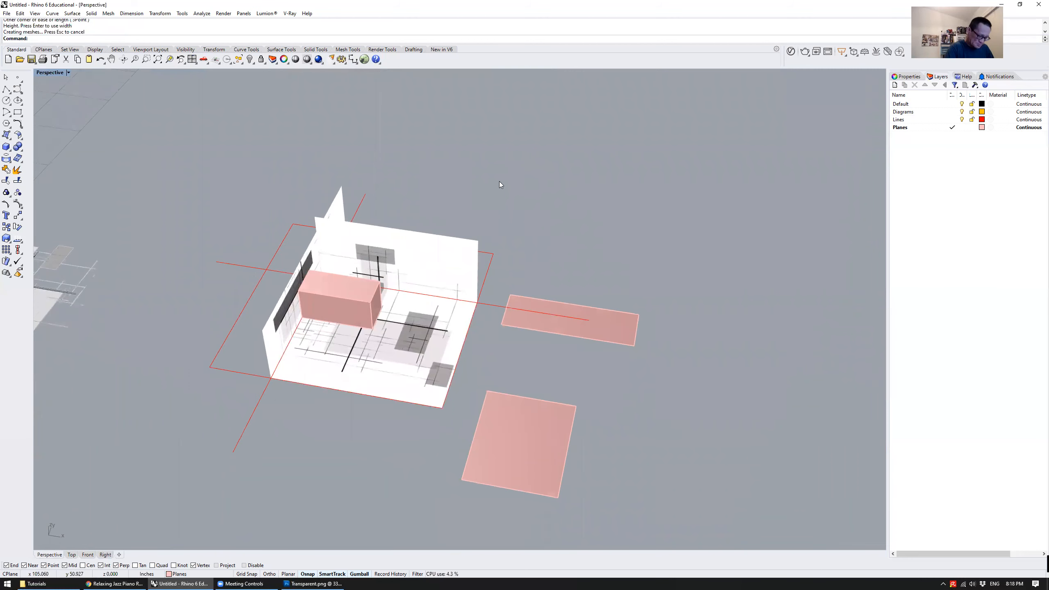
pyautogui.keyDown('shift'); pyautogui.moveTo(499, 181); pyautogui.dragTo(514, 183, button='right'); pyautogui.keyUp('shift')
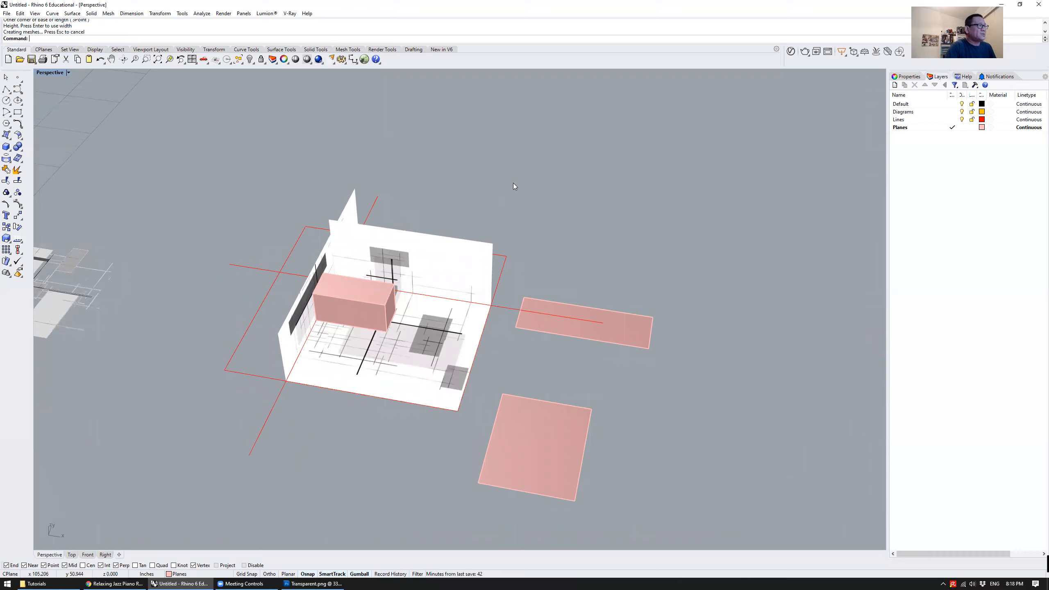
# Draw a plane over the grey rectangle beside the box, from its back left to its front right corner
pyautogui.click(544, 420)
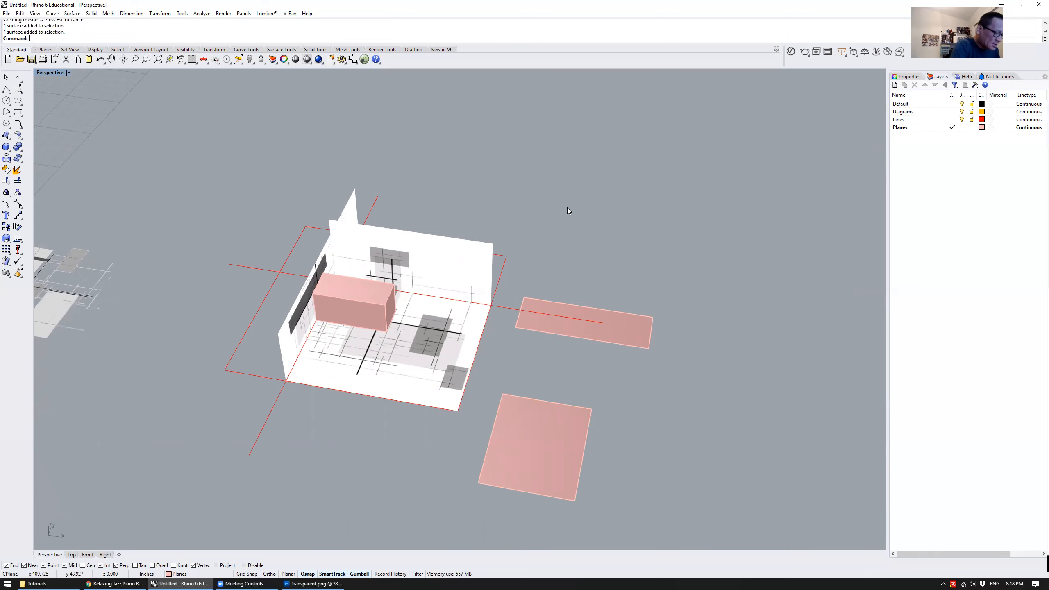
pyautogui.scroll(8, 451, 283)
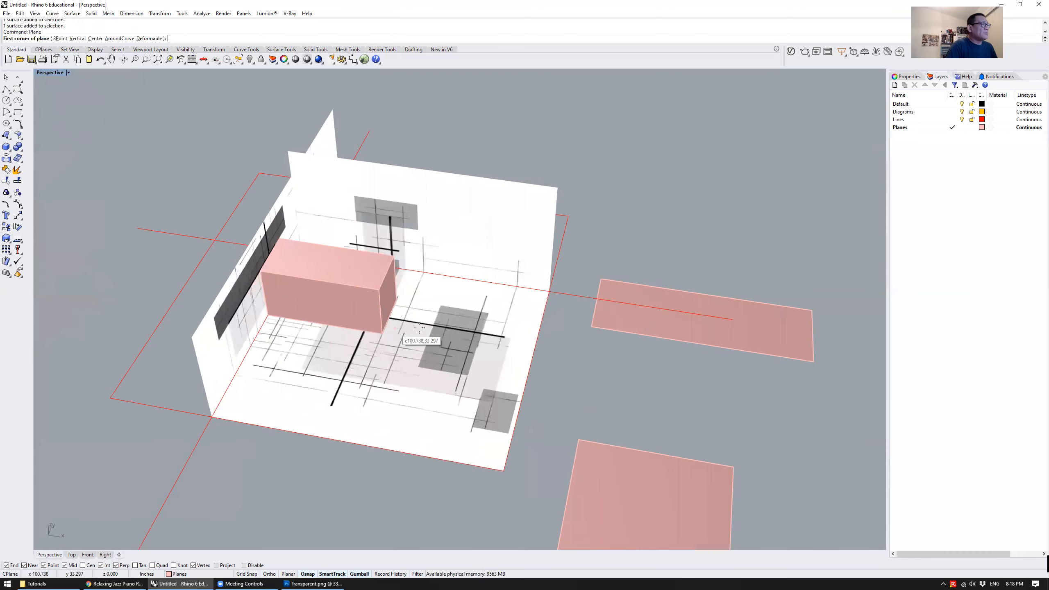
pyautogui.click(456, 285)
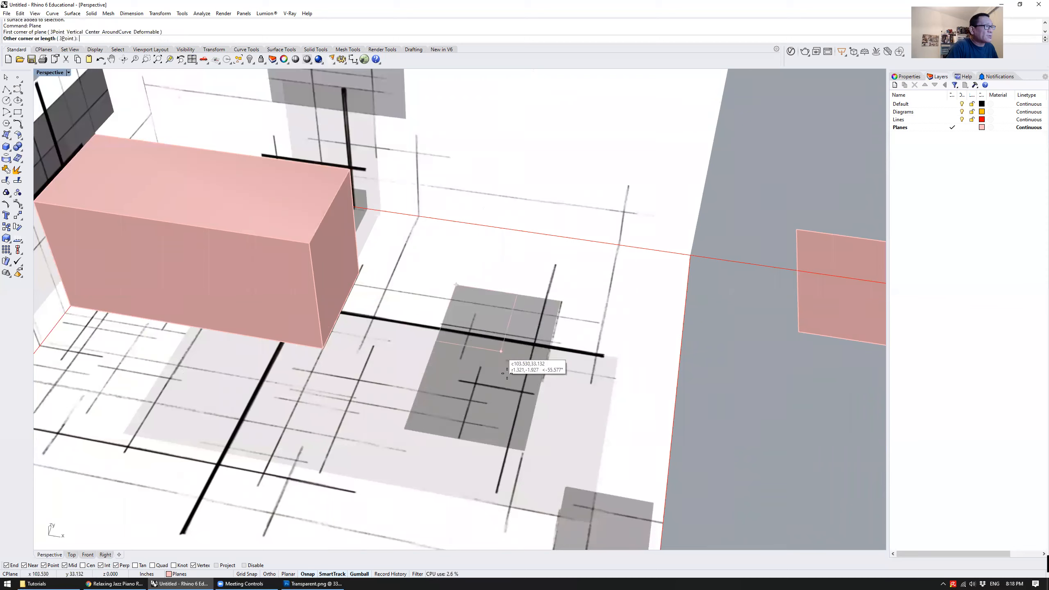
pyautogui.click(525, 450)
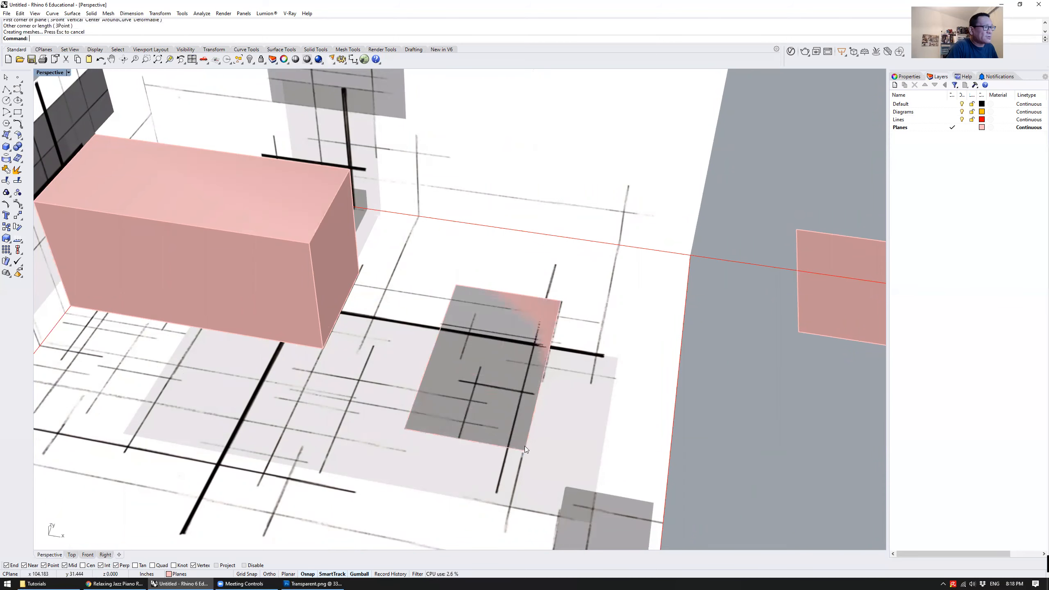
# Select the new pink plane instead of the picture beneath it and raise it vertically above the floor
pyautogui.scroll(-6, 572, 399)
pyautogui.moveTo(573, 399); pyautogui.dragTo(554, 383, button='right')
pyautogui.click(496, 297)
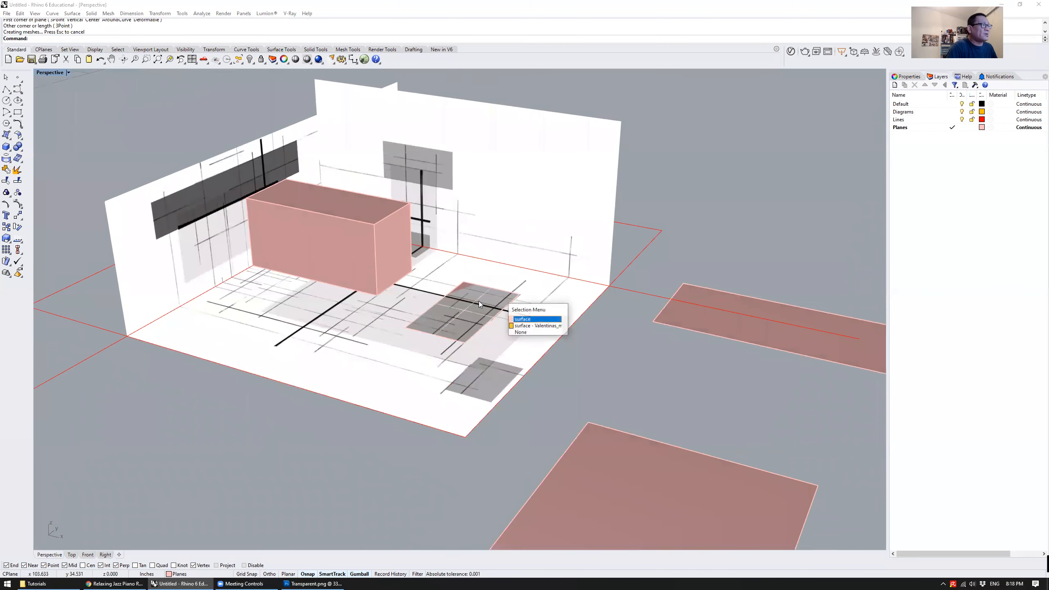
pyautogui.click(540, 326)
pyautogui.click(492, 304)
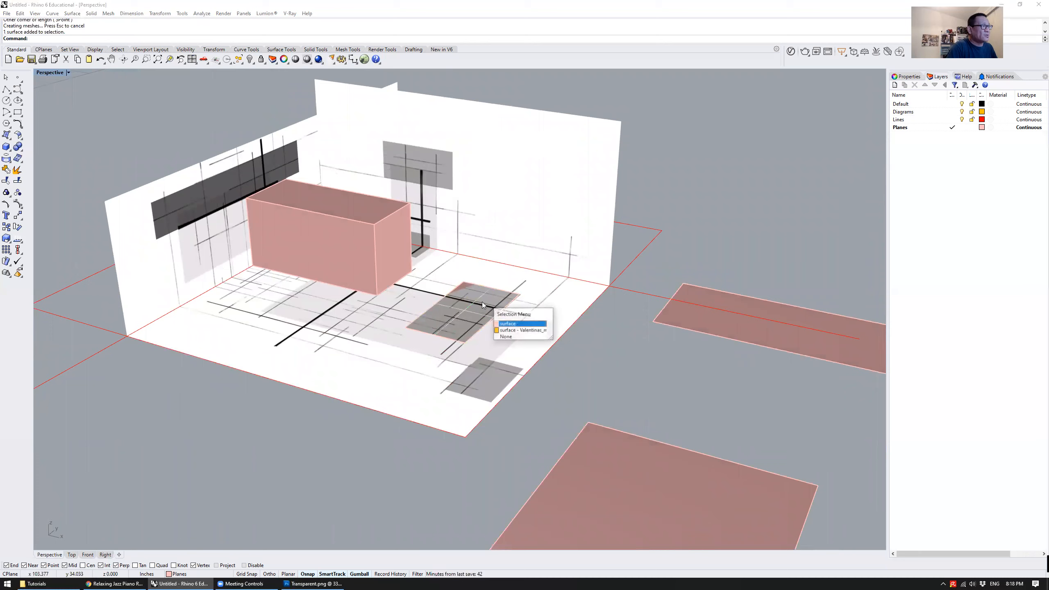
pyautogui.click(508, 325)
pyautogui.moveTo(464, 294); pyautogui.dragTo(461, 253)
pyautogui.moveTo(526, 300); pyautogui.dragTo(580, 222, button='right')
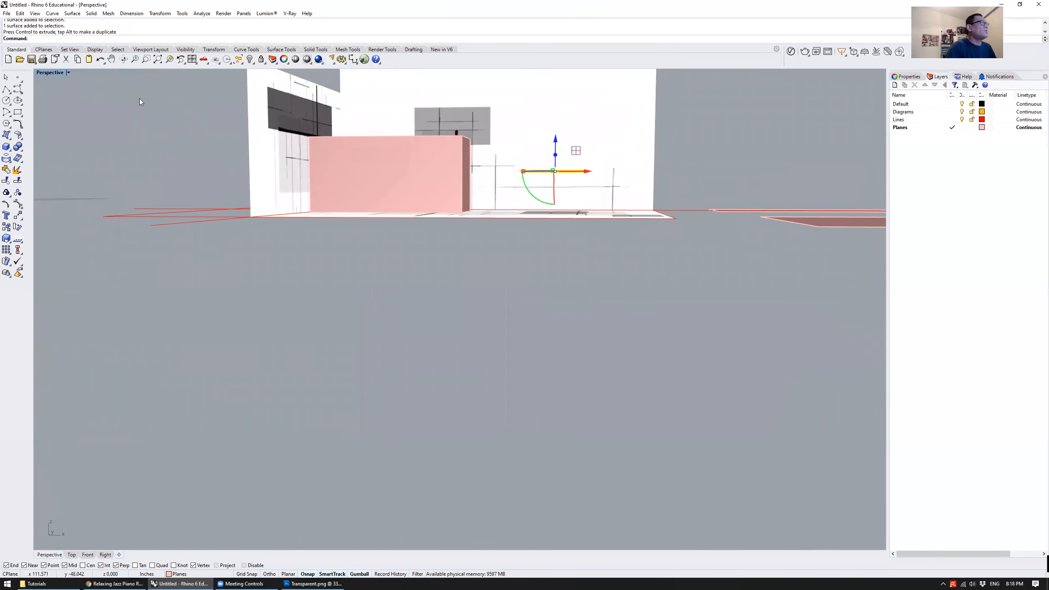
# Lower the raised plane in the Front view toward the long thin horizontal line on the back wall
pyautogui.doubleClick(43, 74)
pyautogui.click(686, 422)
pyautogui.write('zs')
pyautogui.press('Return')
pyautogui.scroll(-15, 633, 412)
pyautogui.click(394, 402)
pyautogui.write('zs')
pyautogui.press('Return')
pyautogui.scroll(-20, 352, 399)
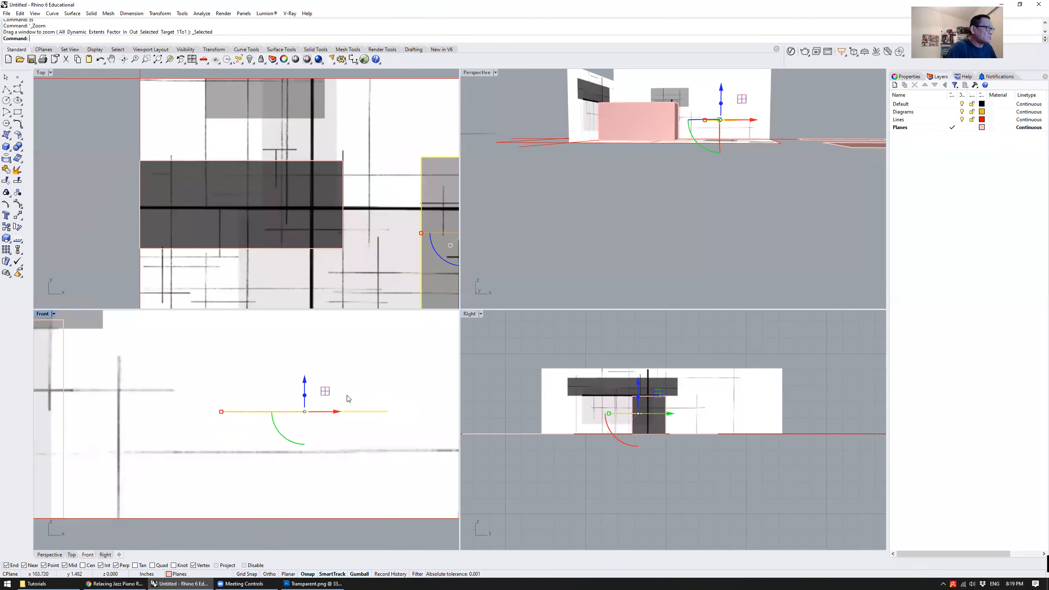
pyautogui.moveTo(324, 430); pyautogui.dragTo(315, 445, button='right')
pyautogui.scroll(9, 314, 446)
pyautogui.moveTo(344, 327); pyautogui.dragTo(343, 371)
pyautogui.click(719, 189)
pyautogui.moveTo(719, 189); pyautogui.dragTo(695, 153, button='right')
pyautogui.doubleClick(477, 72)
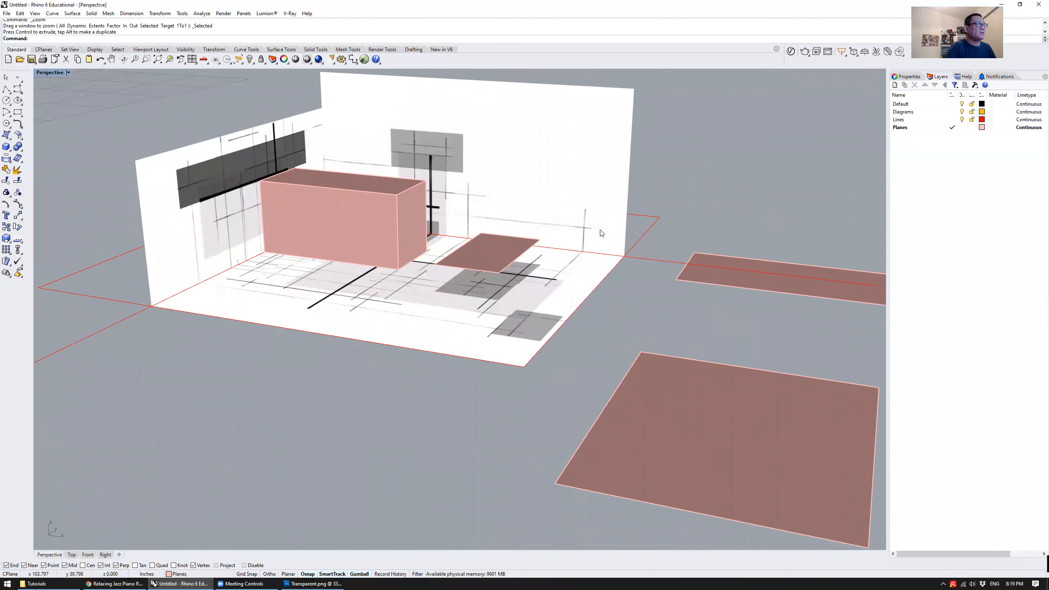
# Examine the raised plane and the box against the floor and wall drawings from several angles
pyautogui.moveTo(591, 241); pyautogui.dragTo(535, 209, button='right')
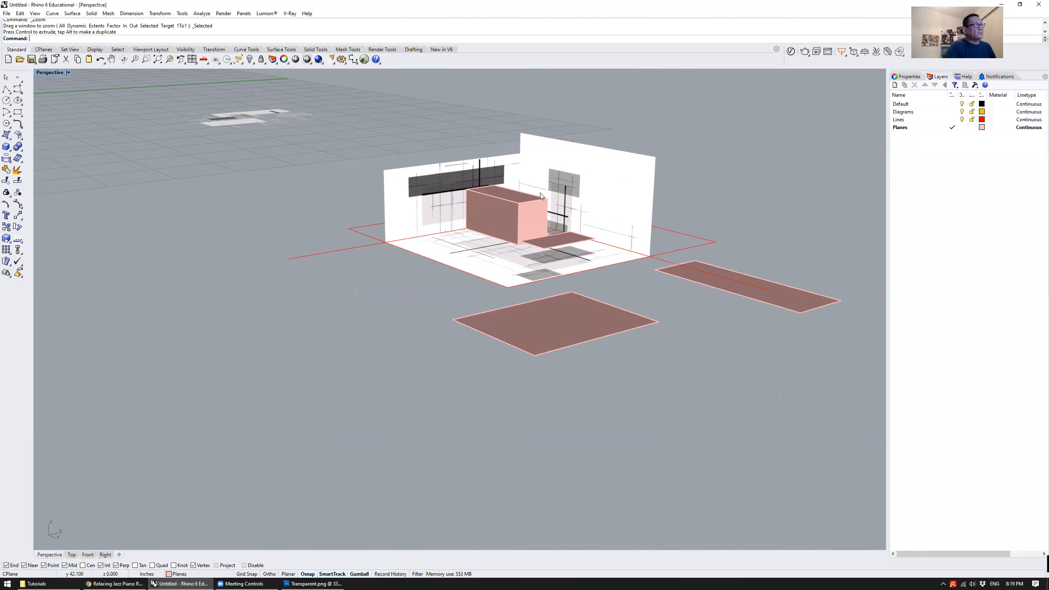
pyautogui.moveTo(540, 193); pyautogui.dragTo(546, 240, button='right')
pyautogui.scroll(8, 555, 266)
pyautogui.click(553, 266)
pyautogui.write('zs')
pyautogui.press('Return')
pyautogui.scroll(-10, 475, 238)
pyautogui.moveTo(476, 240); pyautogui.dragTo(554, 384, button='right')
# Extrude the red line along the left wall's base upward about 11 in with ExtrudeCrv, setting BothSides to No
pyautogui.click(560, 364)
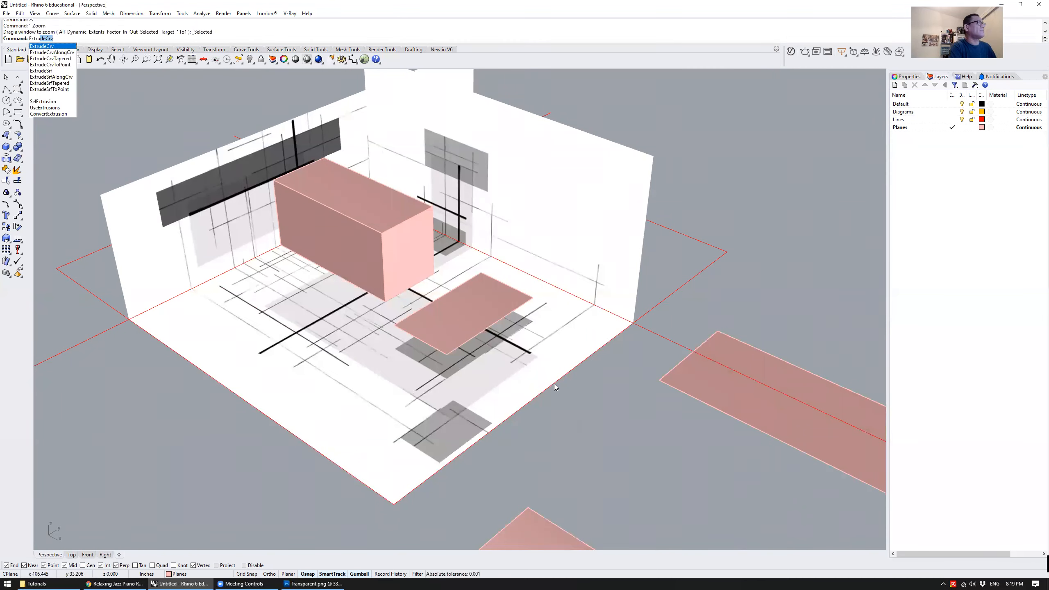
pyautogui.press('Return')
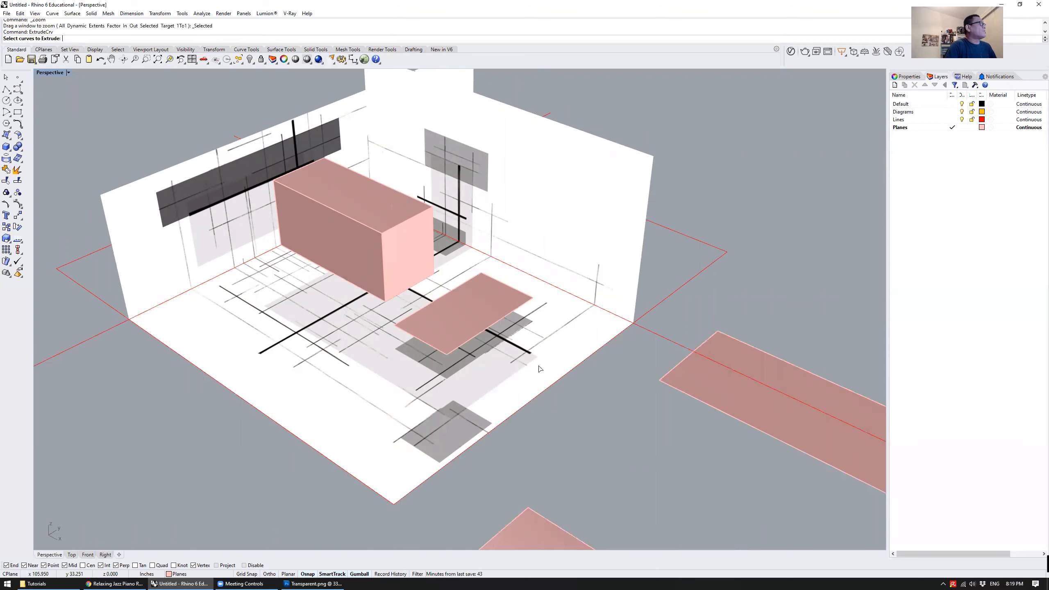
pyautogui.scroll(-5, 461, 275)
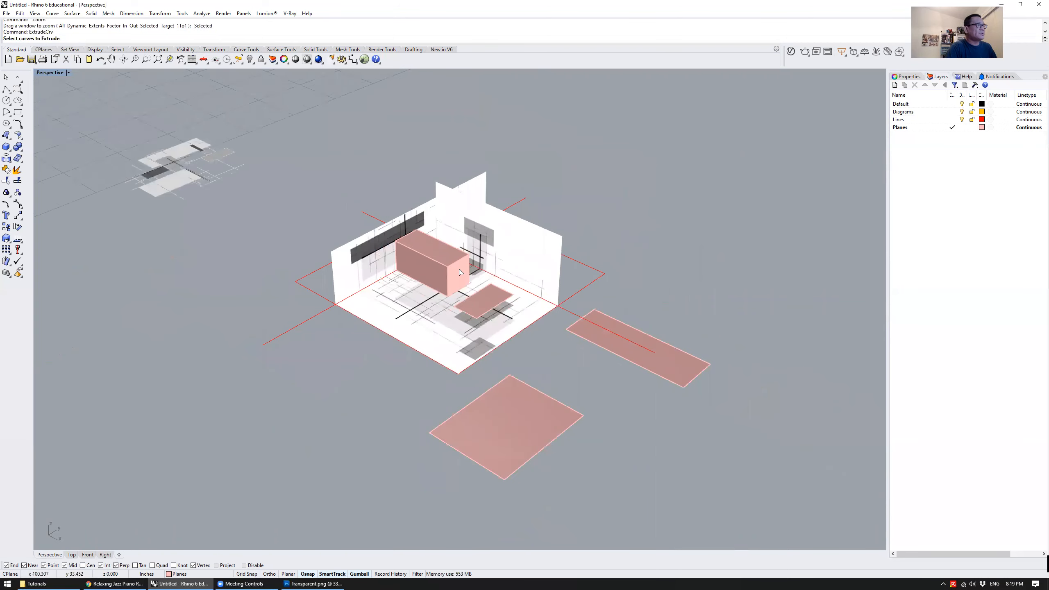
pyautogui.moveTo(580, 275); pyautogui.dragTo(618, 260, button='right')
pyautogui.moveTo(348, 351)
pyautogui.mouseDown(button='right')
pyautogui.moveTo(346, 372)
pyautogui.moveTo(322, 356)
pyautogui.moveTo(330, 351)
pyautogui.mouseUp(button='right')
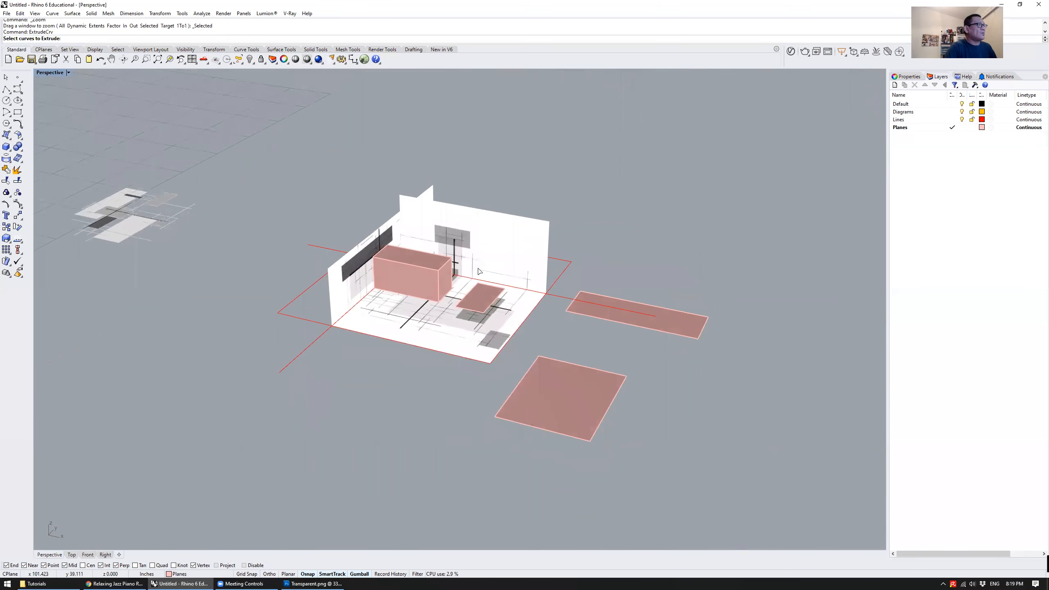
pyautogui.click(313, 341)
pyautogui.press('Return')
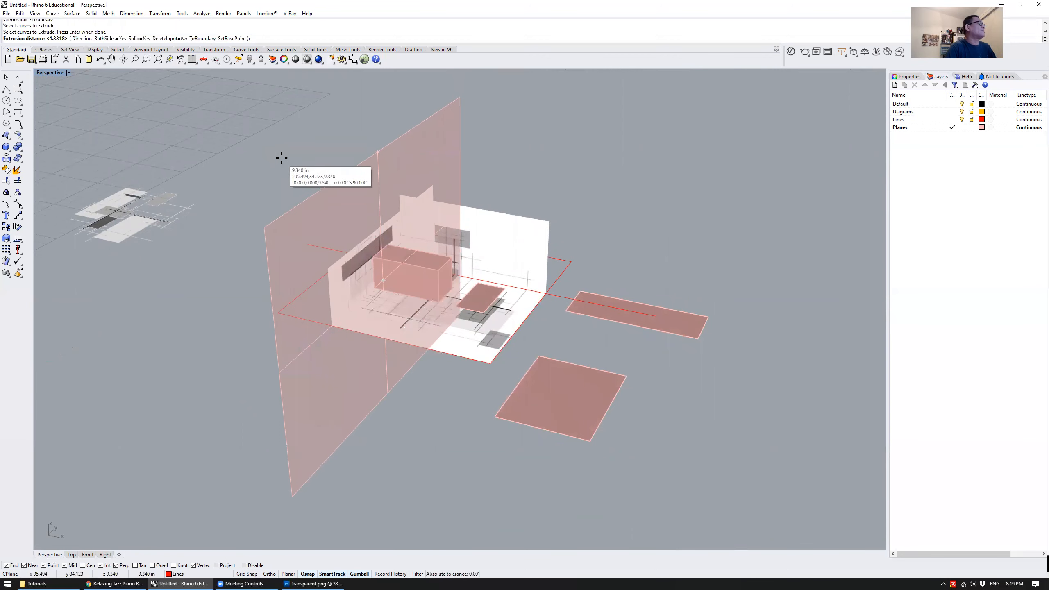
pyautogui.click(116, 40)
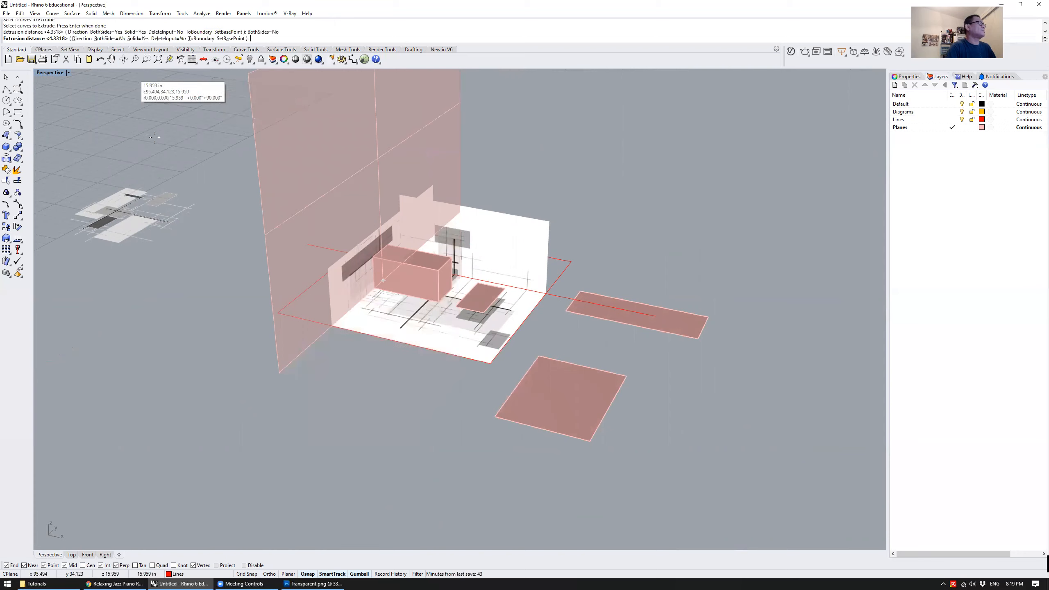
pyautogui.click(211, 132)
# Delete the tall extruded surface standing along the left wall
pyautogui.moveTo(279, 216); pyautogui.dragTo(358, 171, button='right')
pyautogui.click(359, 172)
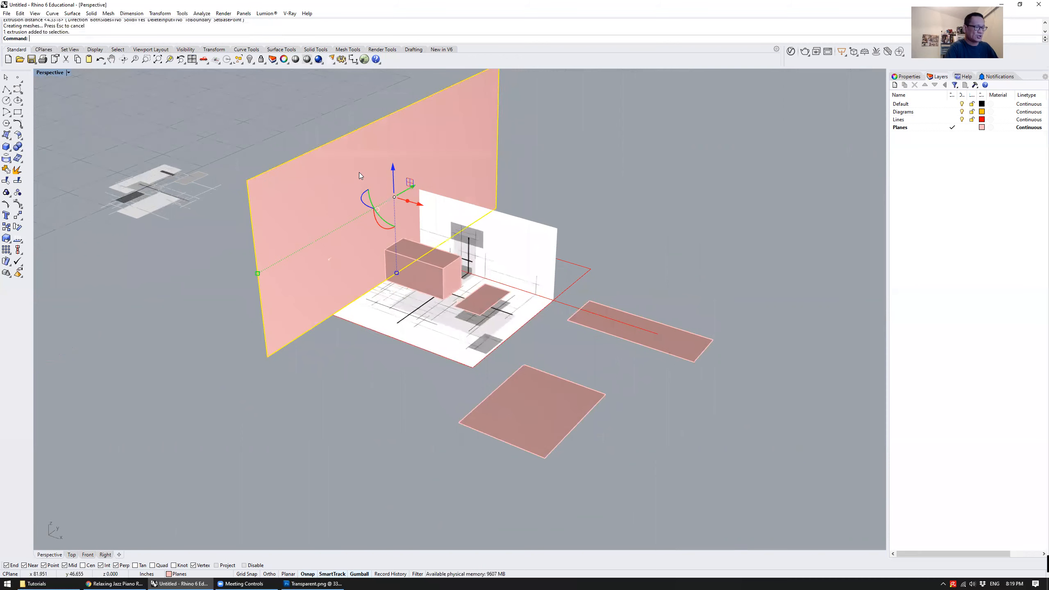
pyautogui.press('Delete')
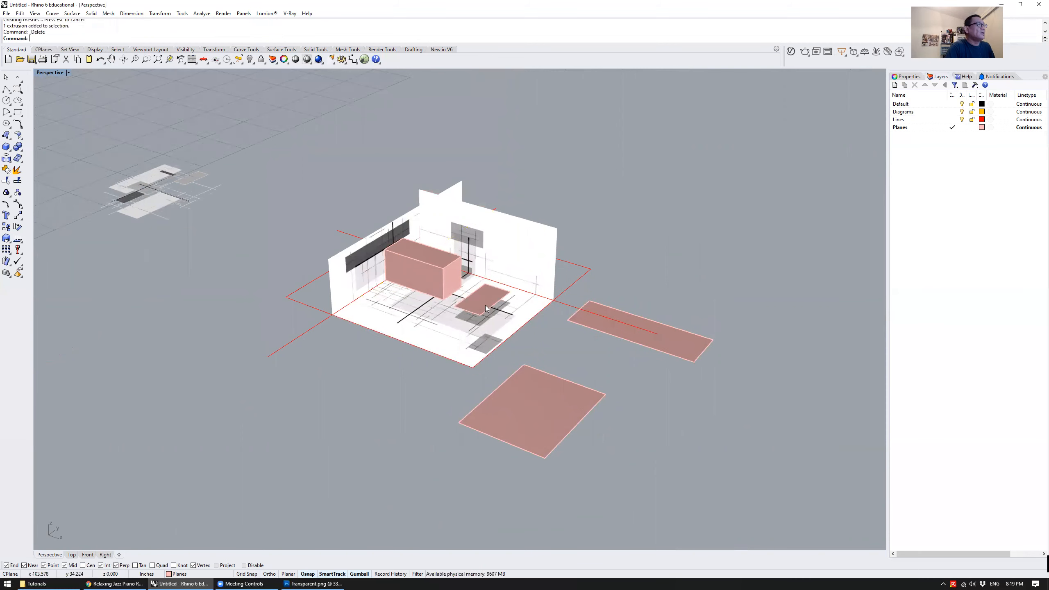
# Extrude the raised plane's short front edge straight down about 1.9 in with ExtrudeCrv
pyautogui.scroll(10, 485, 305)
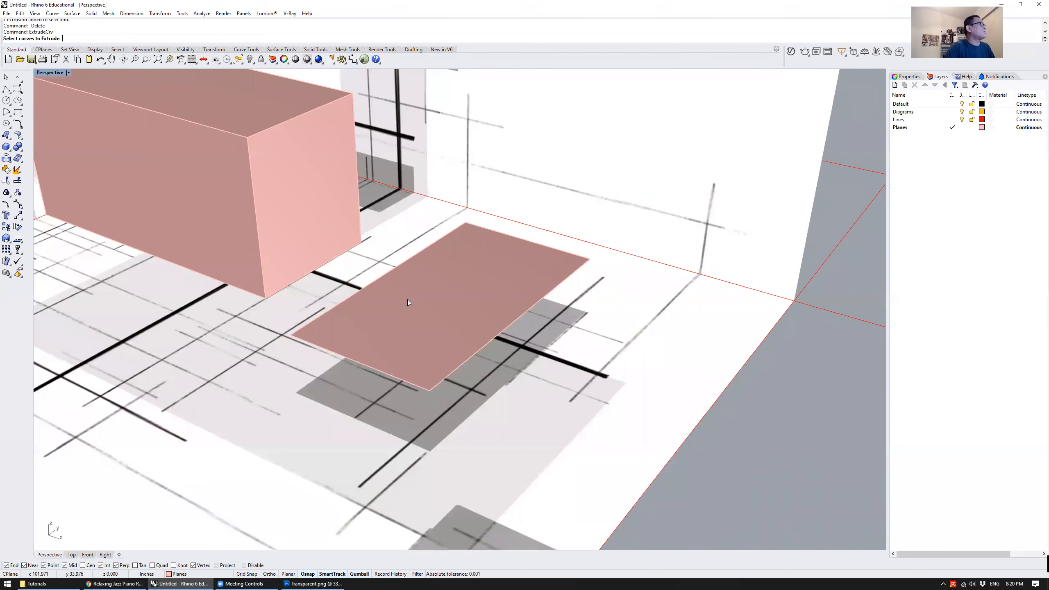
pyautogui.click(396, 376)
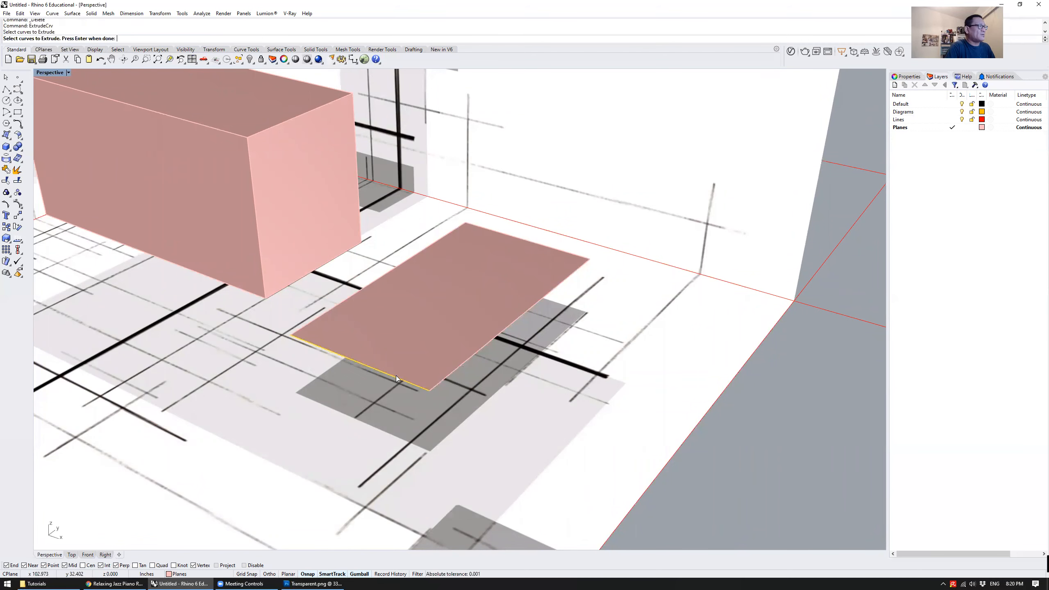
pyautogui.moveTo(424, 353); pyautogui.dragTo(425, 325, button='right')
pyautogui.scroll(-4, 416, 339)
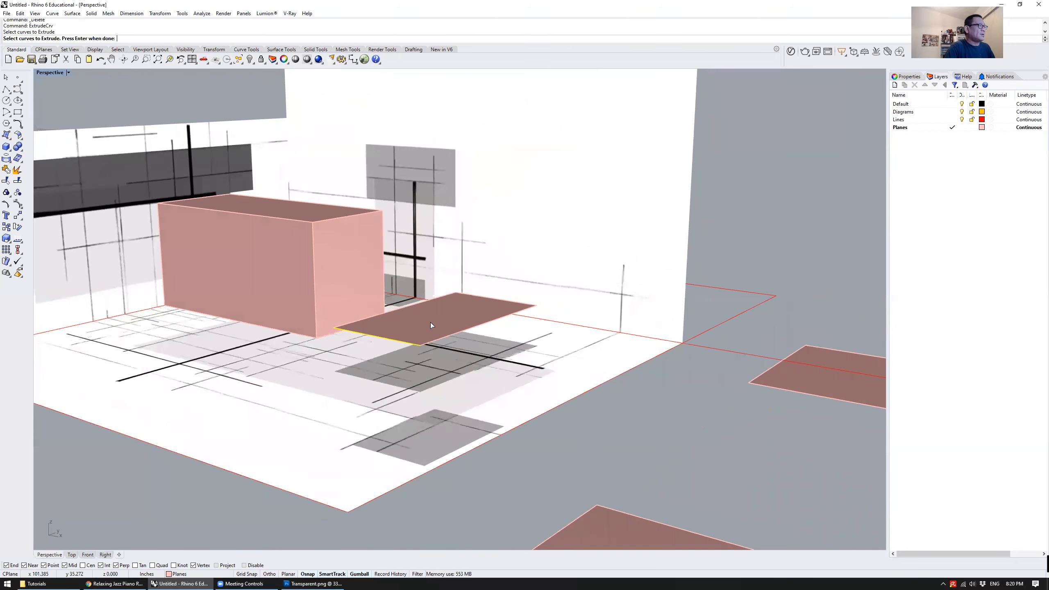
pyautogui.press('Return')
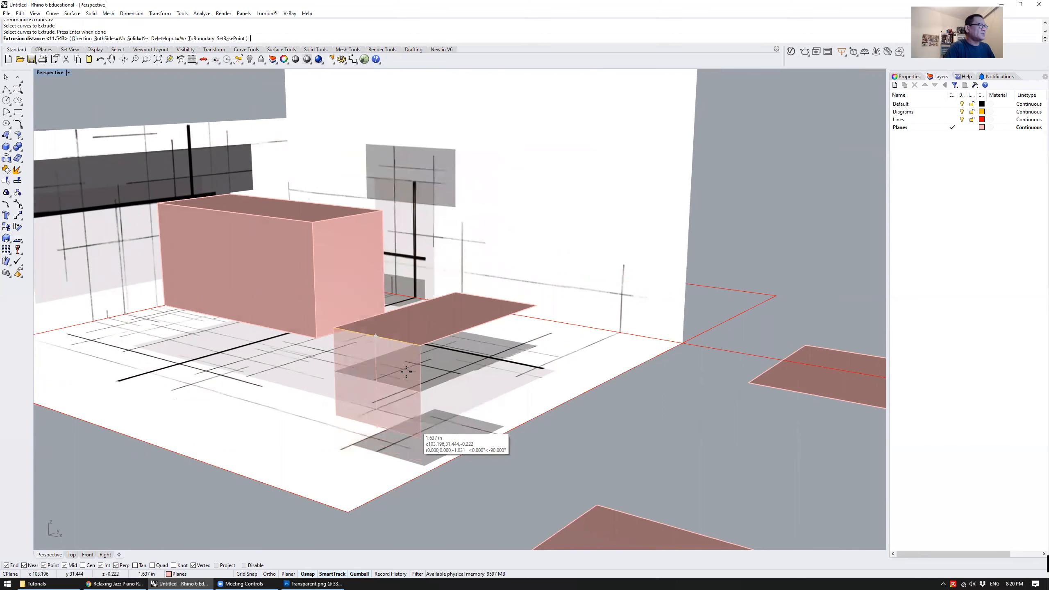
pyautogui.moveTo(480, 483); pyautogui.dragTo(374, 424, button='right')
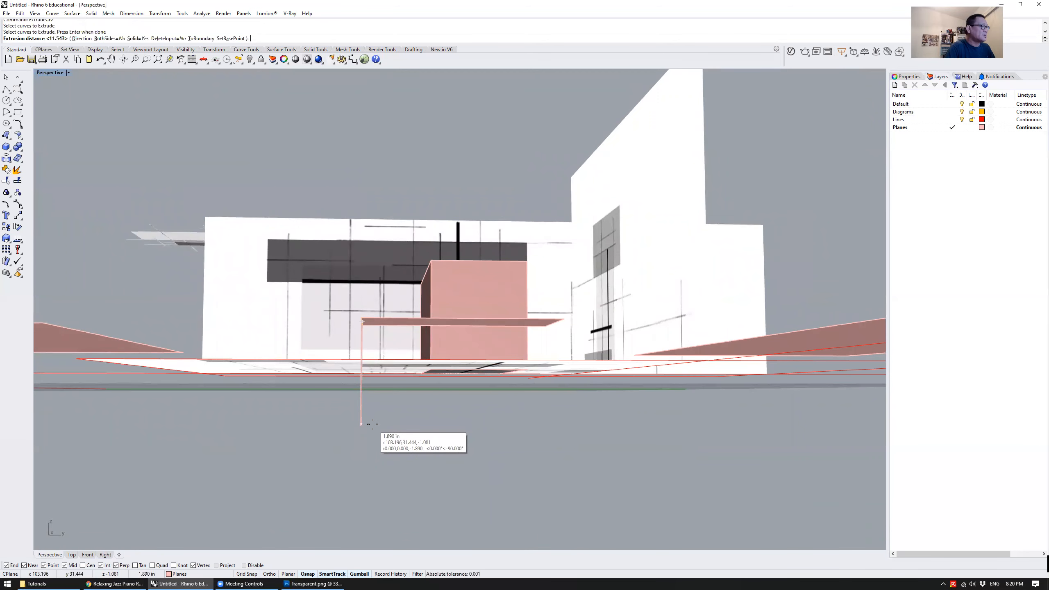
pyautogui.click(373, 425)
pyautogui.moveTo(372, 426); pyautogui.dragTo(441, 395, button='right')
pyautogui.scroll(-5, 454, 425)
# Delete the two loose pink planes lying outside the walls, the large one in front and the long narrow one beside it
pyautogui.click(471, 458)
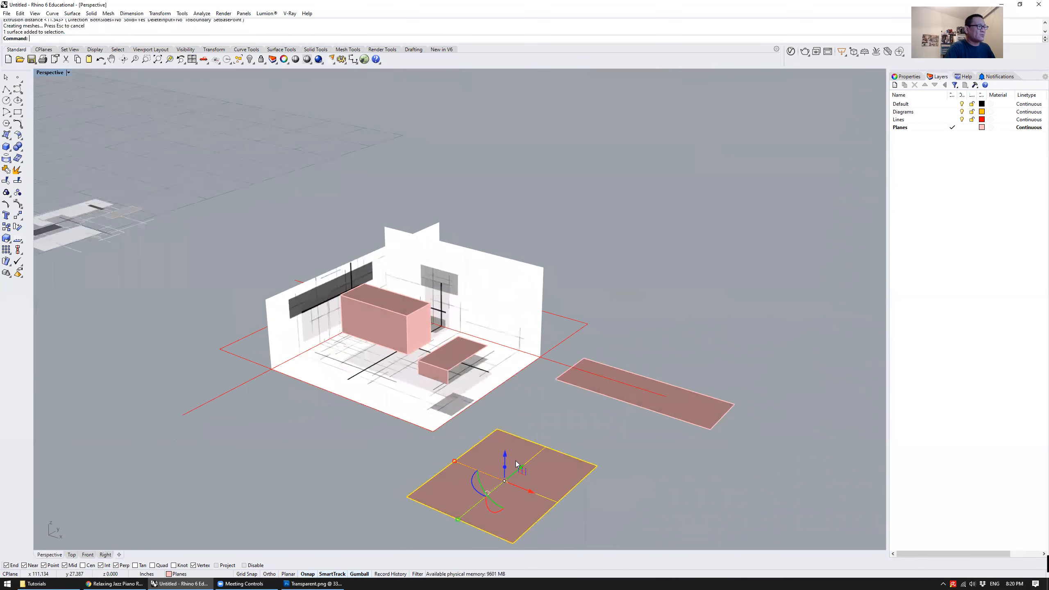
pyautogui.moveTo(505, 455); pyautogui.dragTo(760, 277)
pyautogui.click(568, 428)
pyautogui.moveTo(568, 428); pyautogui.dragTo(564, 404, button='right')
pyautogui.scroll(-6, 564, 404)
pyautogui.hotkey('ctrl', 'z')
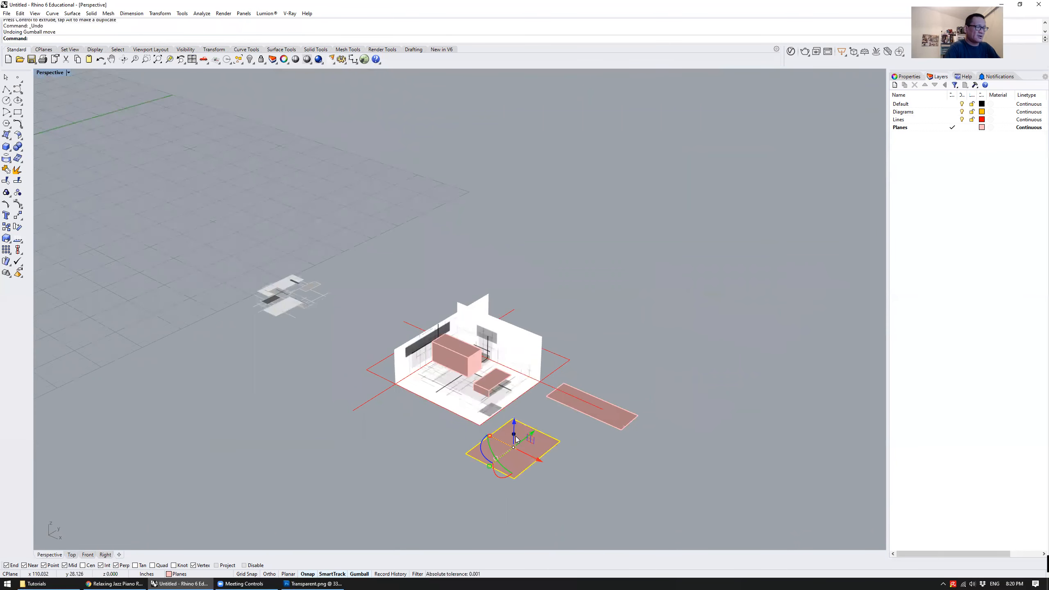
pyautogui.press('Delete')
pyautogui.click(593, 419)
pyautogui.press('Delete')
# Start ExtrudeCrv on the lower edge of the small vertical surface and set its direction horizontal, parallel to the raised plane's long side
pyautogui.moveTo(498, 419); pyautogui.dragTo(409, 461, button='right')
pyautogui.scroll(10, 478, 403)
pyautogui.click(420, 457)
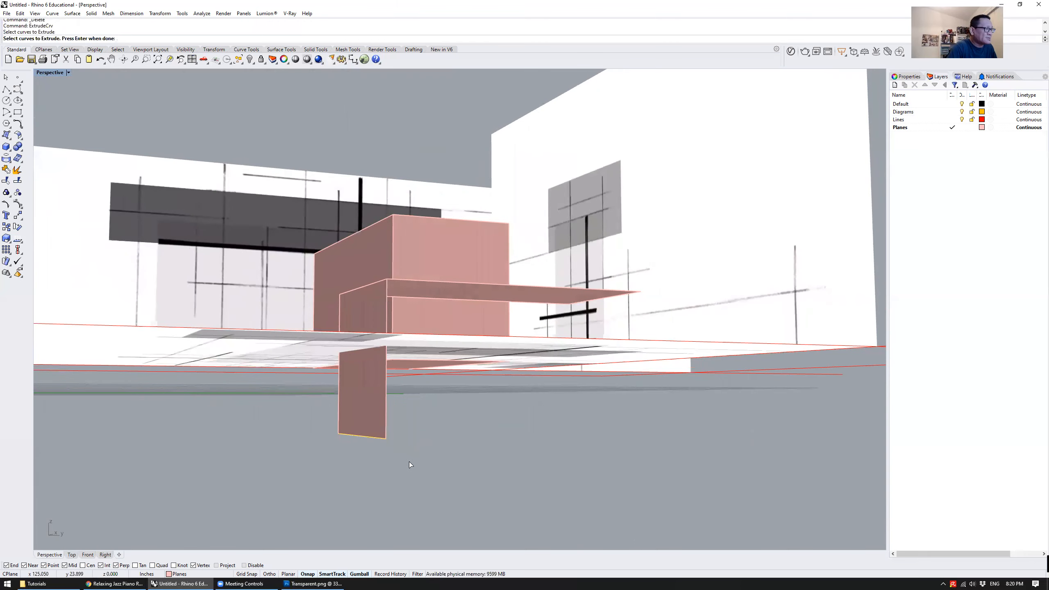
pyautogui.press('Return')
pyautogui.moveTo(391, 500); pyautogui.dragTo(440, 446, button='right')
pyautogui.scroll(-5, 396, 483)
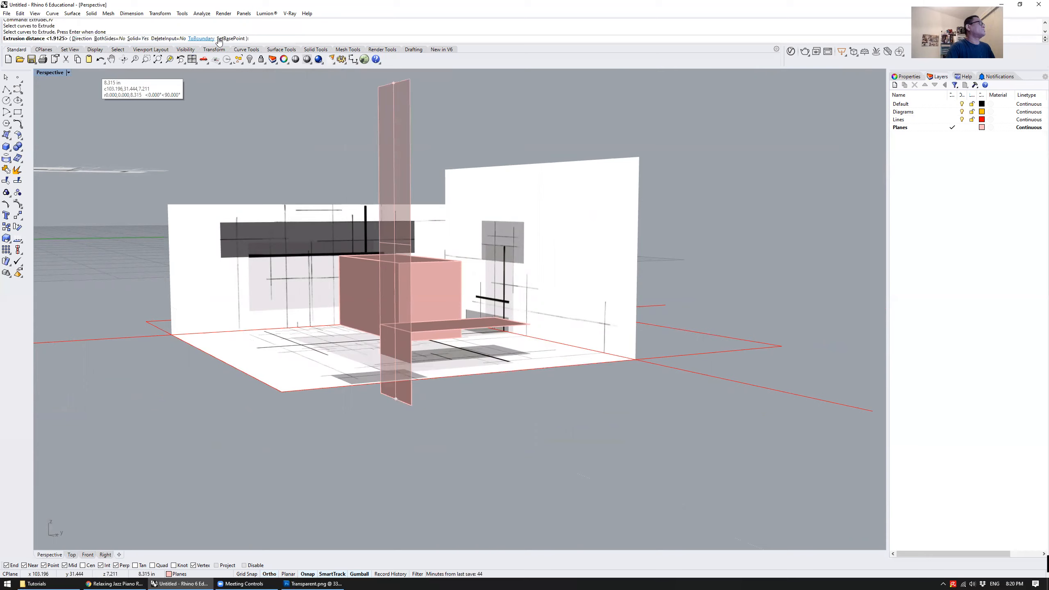
pyautogui.click(81, 39)
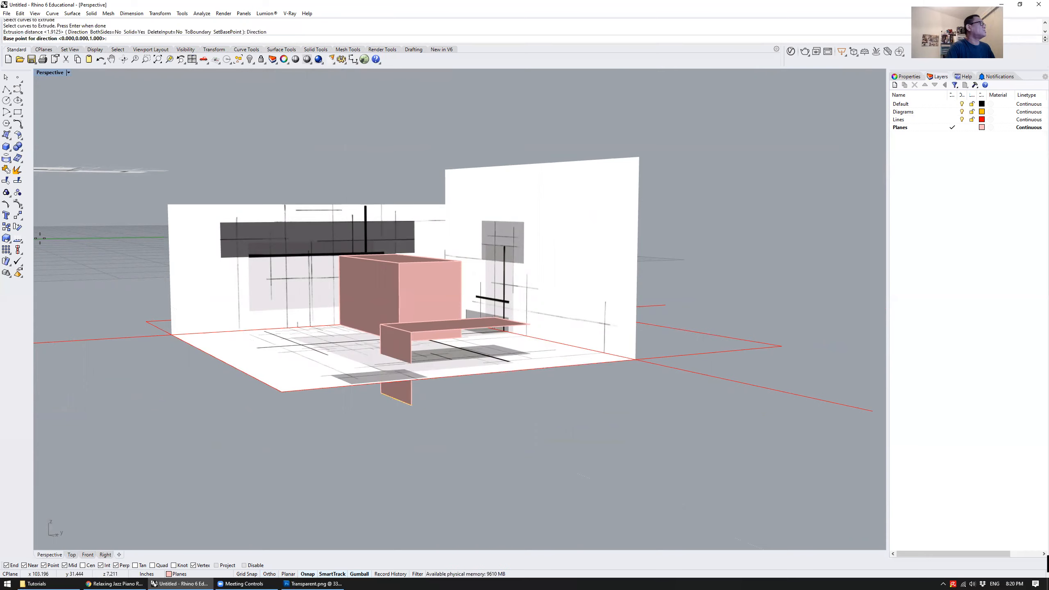
pyautogui.scroll(1, 406, 432)
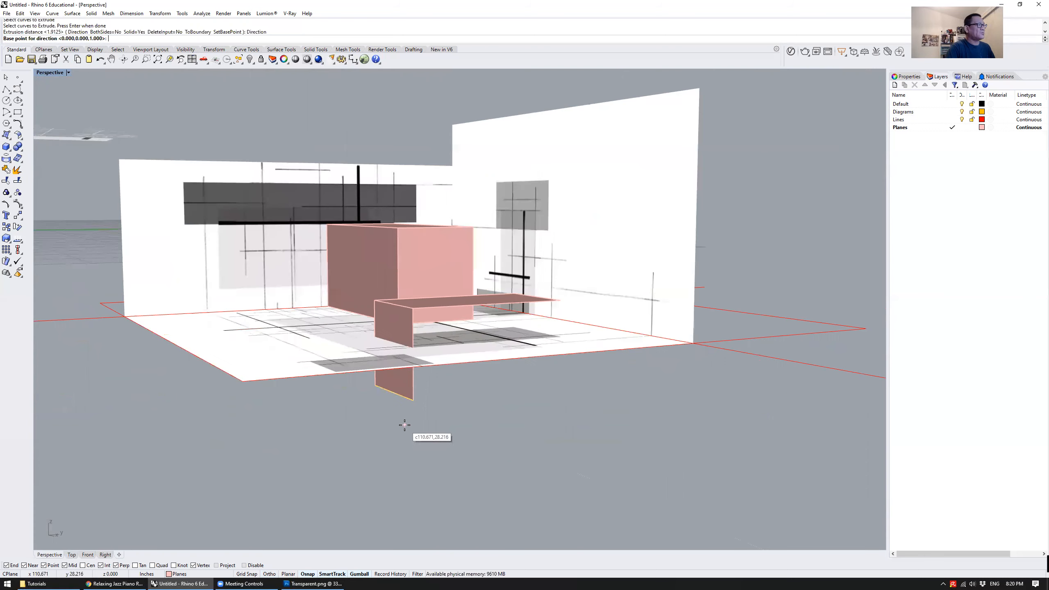
pyautogui.moveTo(418, 421)
pyautogui.mouseDown(button='right')
pyautogui.moveTo(405, 415)
pyautogui.moveTo(414, 419)
pyautogui.mouseUp(button='right')
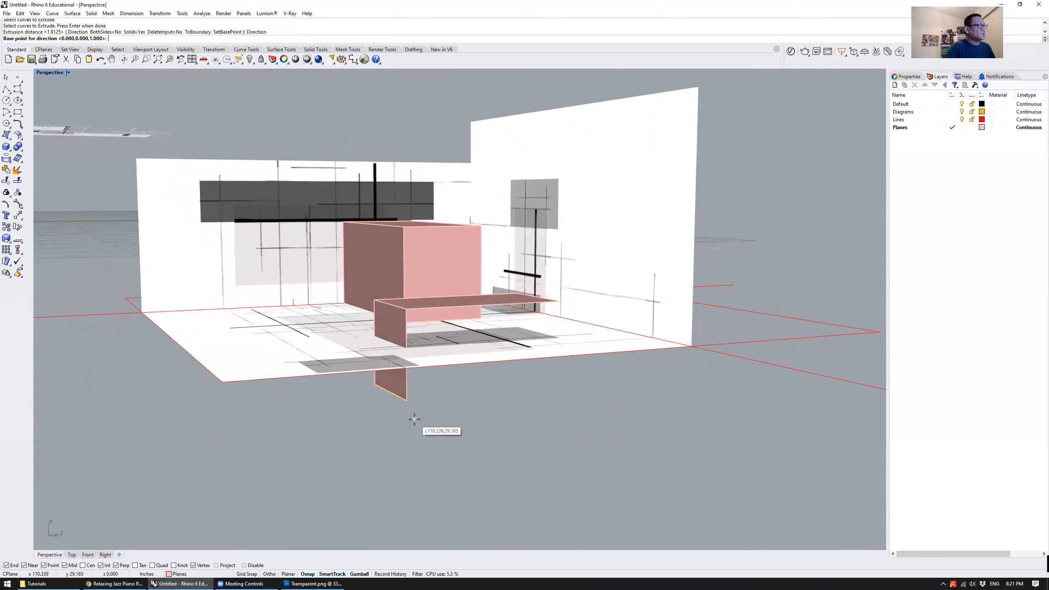
pyautogui.click(407, 399)
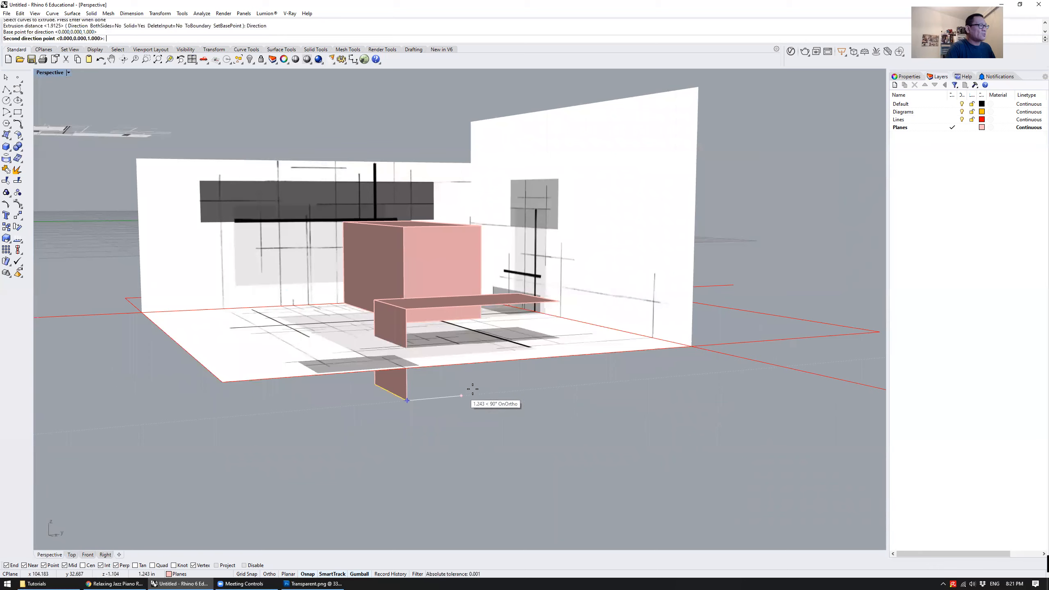
pyautogui.moveTo(553, 383)
pyautogui.mouseDown(button='right')
pyautogui.moveTo(552, 364)
pyautogui.moveTo(554, 387)
pyautogui.mouseUp(button='right')
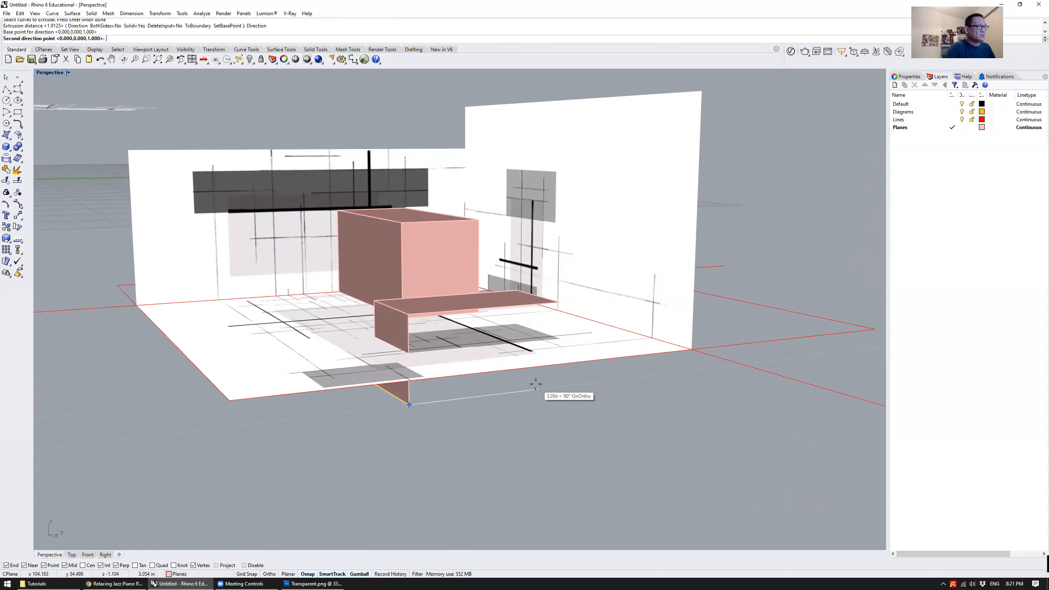
pyautogui.click(536, 385)
# Extend the bottom extrusion until it reaches the far end corner of the raised plane above
pyautogui.moveTo(577, 382); pyautogui.dragTo(554, 380, button='right')
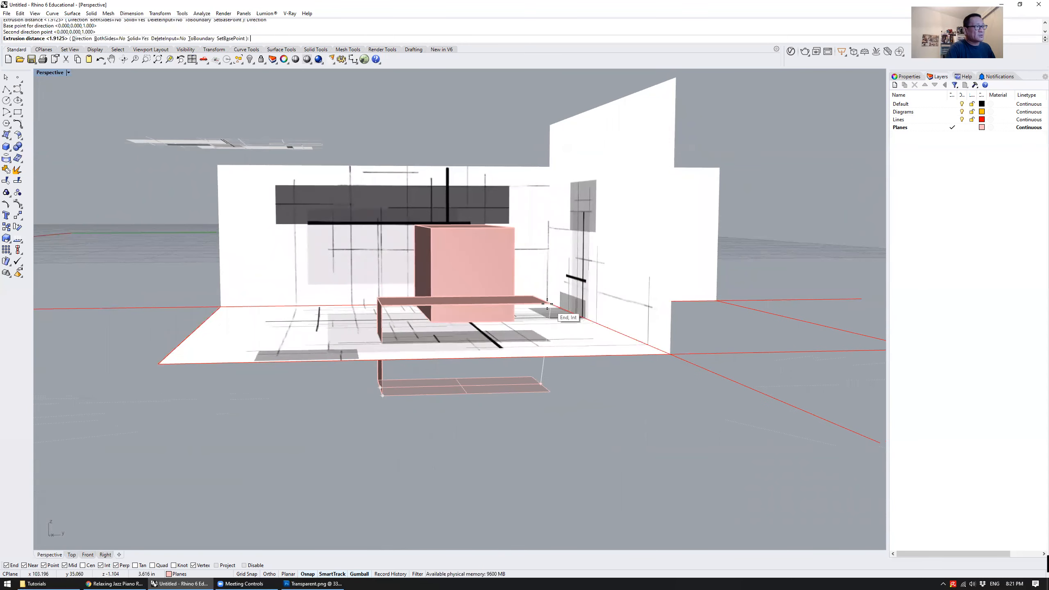
pyautogui.moveTo(691, 403); pyautogui.dragTo(679, 393, button='right')
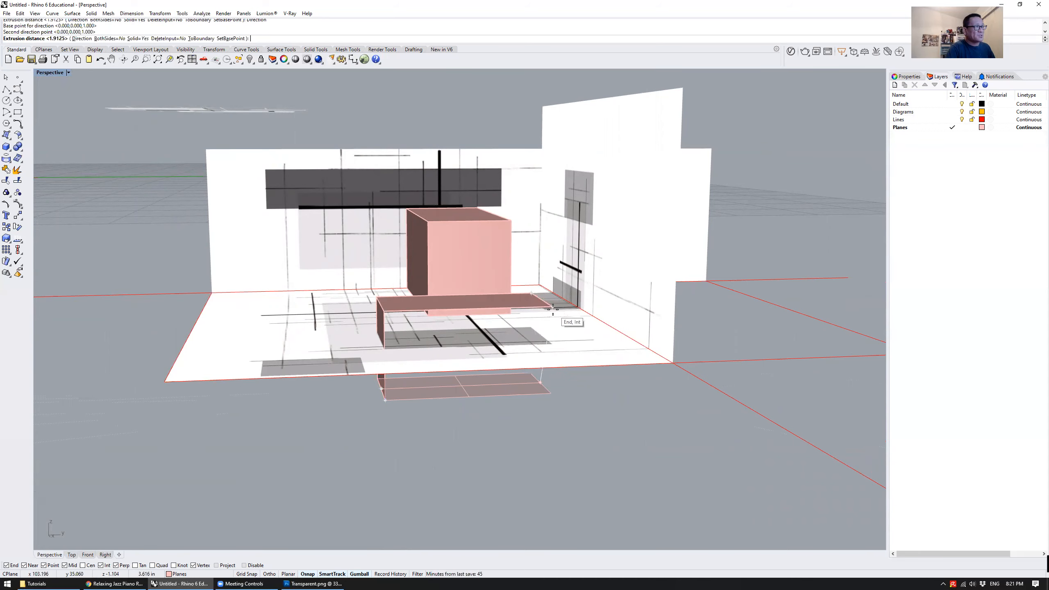
pyautogui.moveTo(553, 309)
pyautogui.mouseDown(button='right')
pyautogui.moveTo(537, 294)
pyautogui.moveTo(553, 319)
pyautogui.moveTo(555, 308)
pyautogui.mouseUp(button='right')
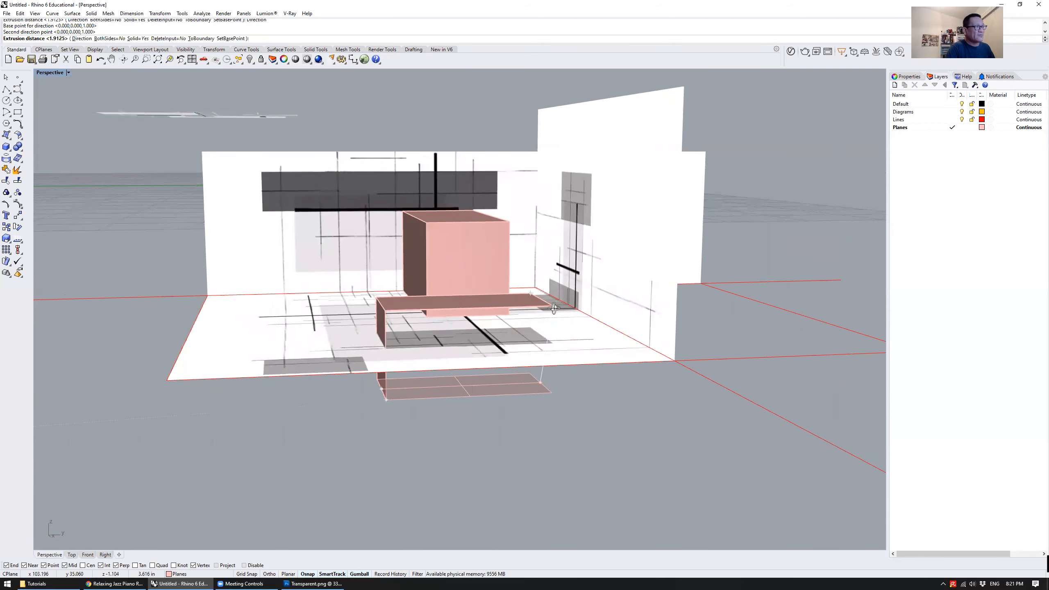
pyautogui.moveTo(676, 361); pyautogui.dragTo(651, 360, button='right')
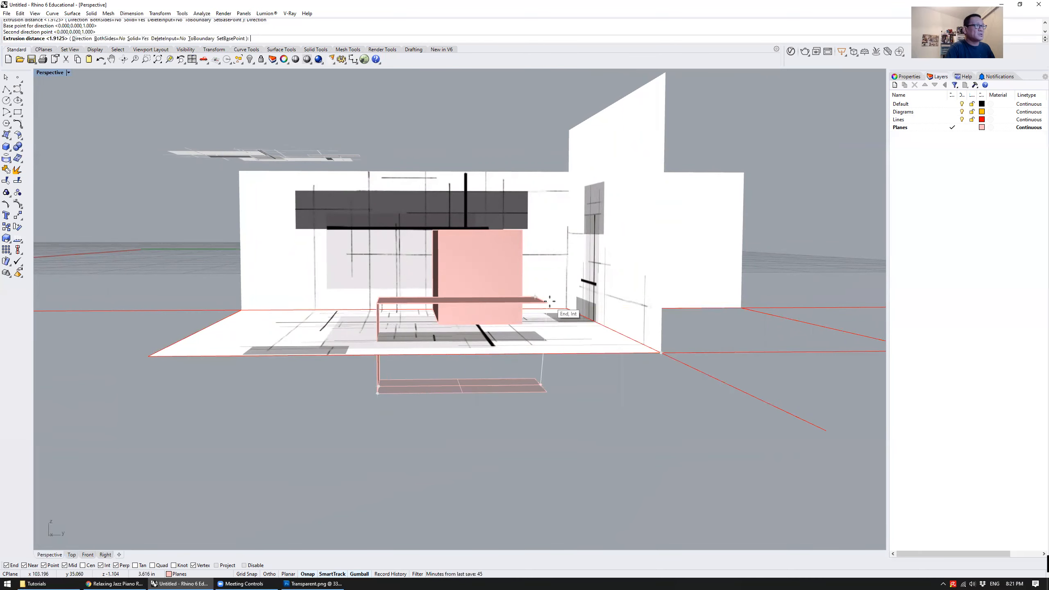
pyautogui.click(550, 301)
pyautogui.moveTo(584, 410); pyautogui.dragTo(611, 406, button='right')
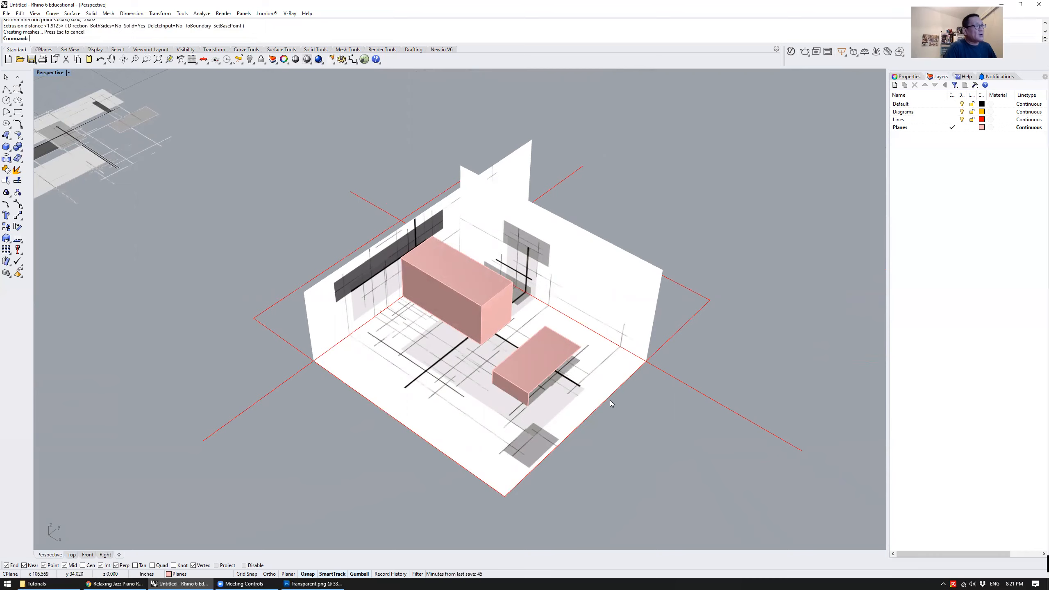
pyautogui.moveTo(610, 400); pyautogui.dragTo(533, 334, button='right')
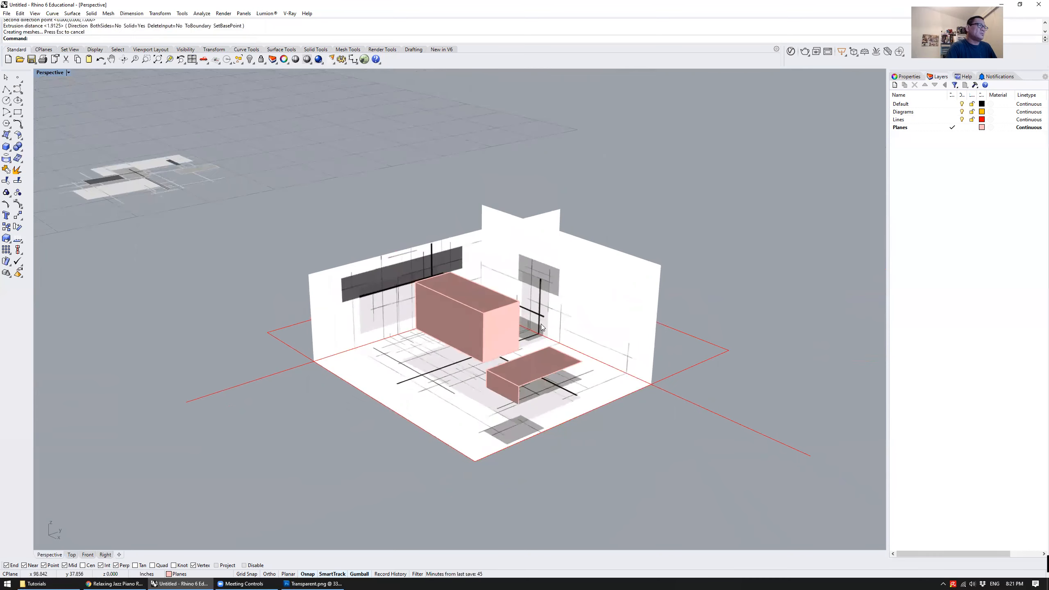
pyautogui.moveTo(542, 327); pyautogui.dragTo(364, 366, button='right')
# Start copying the red line along the left wall's base with Copy, using the floor's front corner at that wall as base point
pyautogui.click(370, 364)
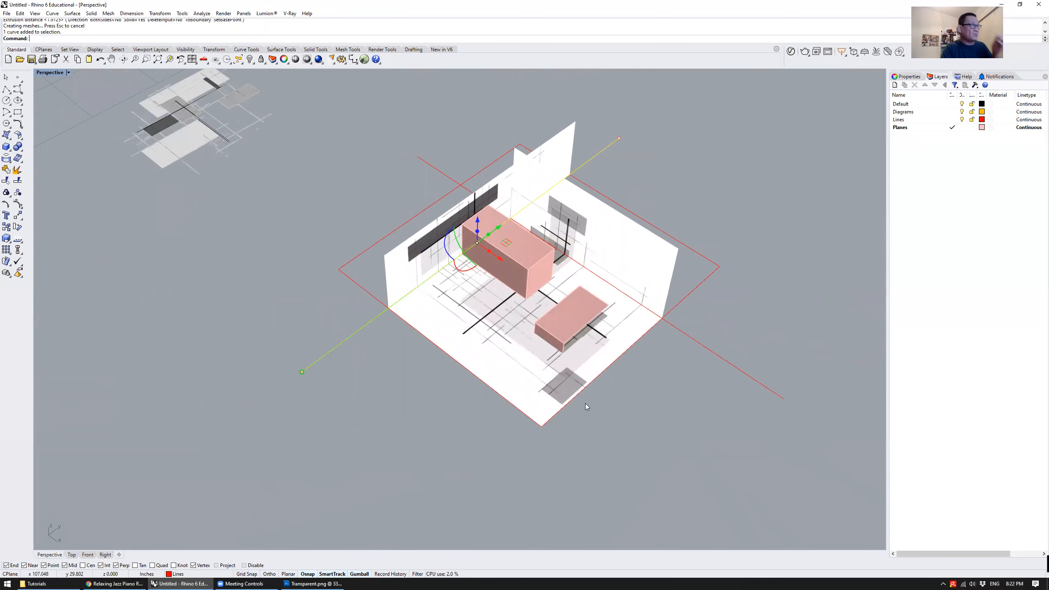
pyautogui.moveTo(436, 401); pyautogui.dragTo(465, 402, button='right')
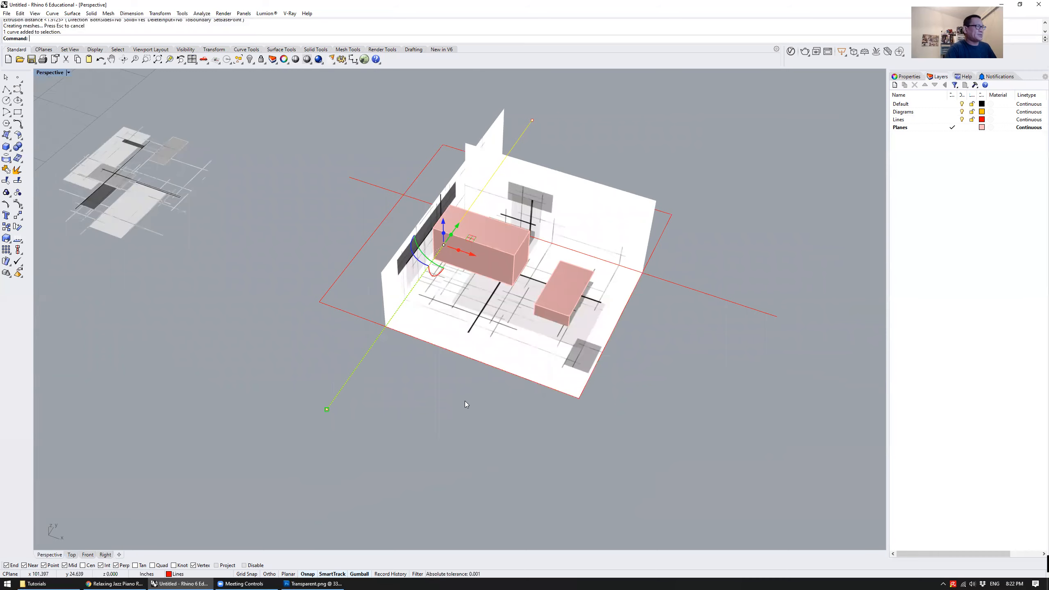
pyautogui.click(442, 407)
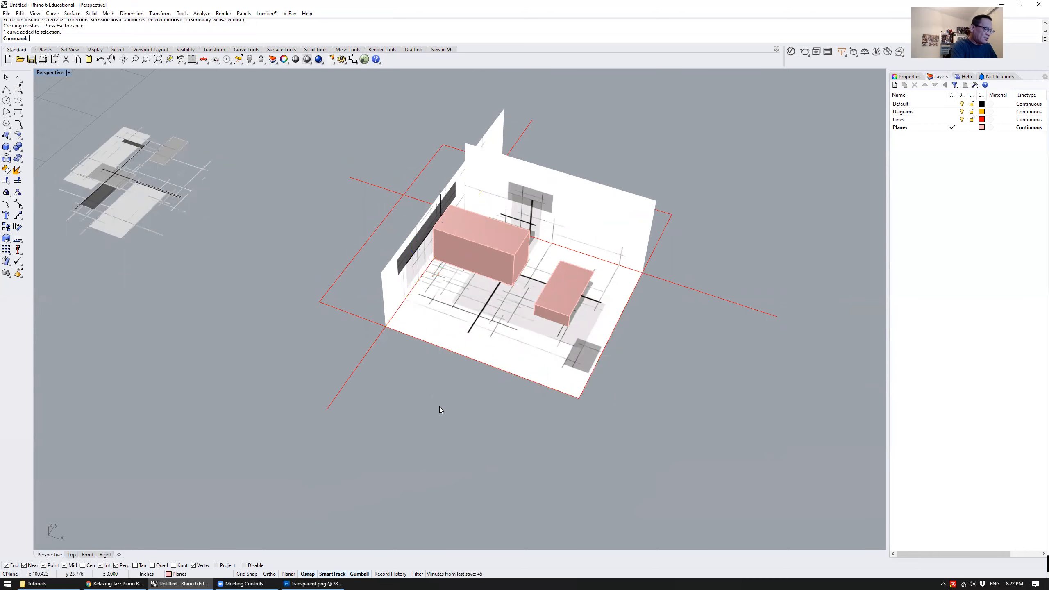
pyautogui.write('copy')
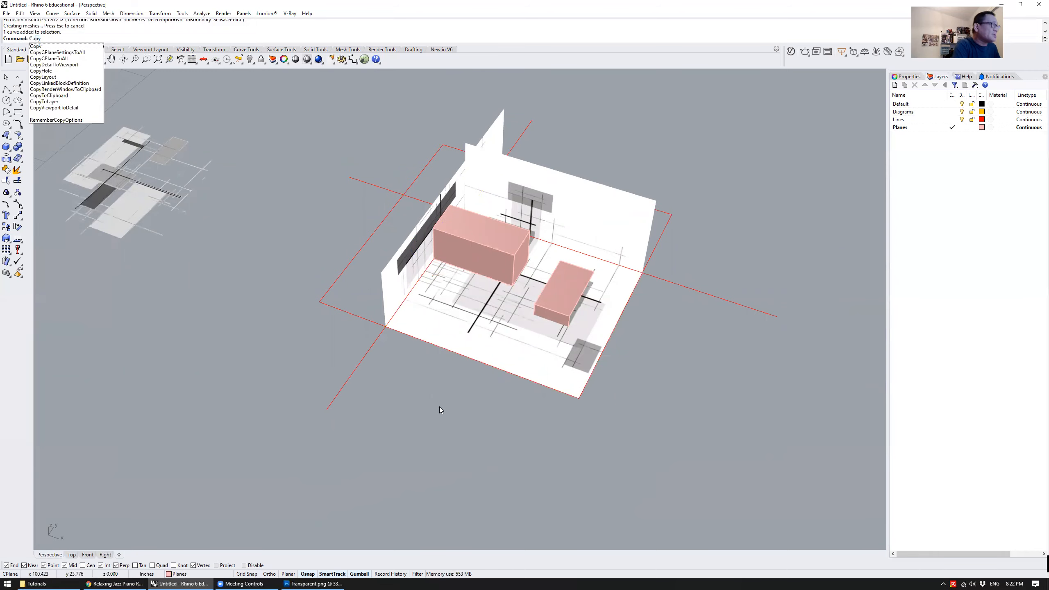
pyautogui.press('Return')
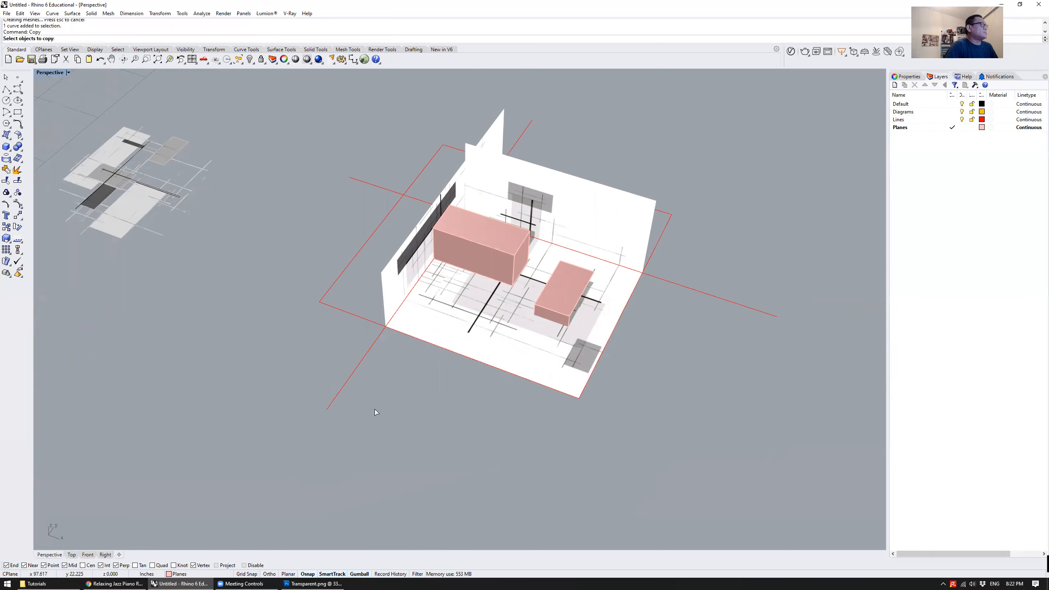
pyautogui.moveTo(398, 410); pyautogui.dragTo(400, 396, button='right')
pyautogui.click(388, 382)
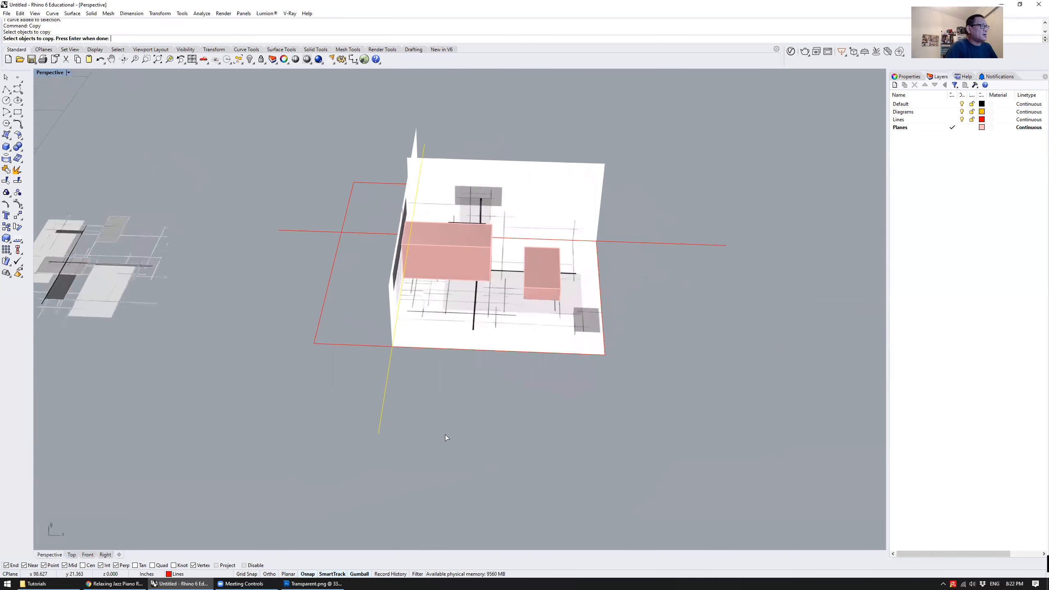
pyautogui.press('Return')
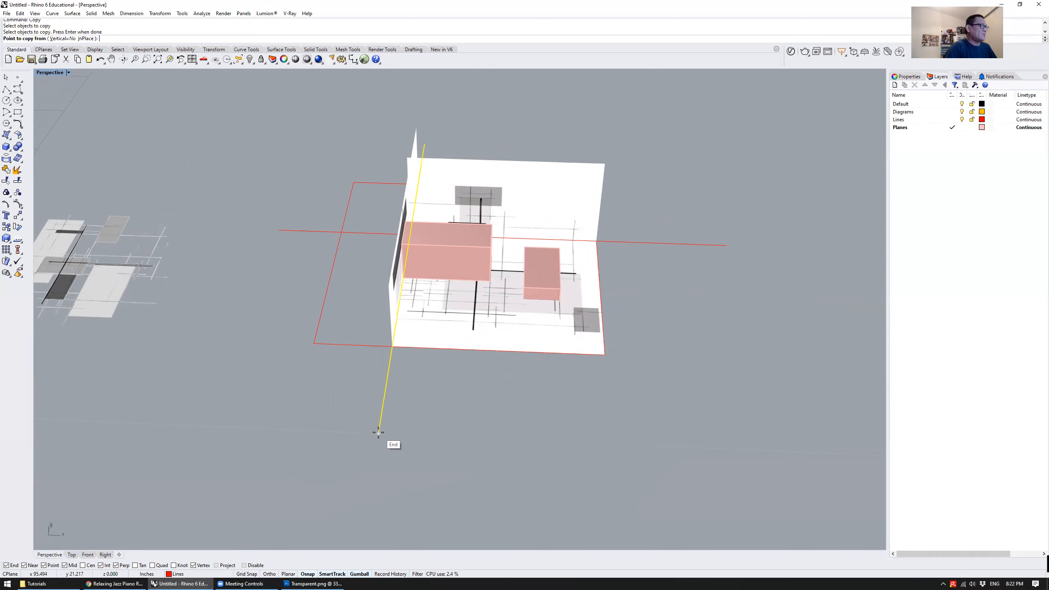
pyautogui.moveTo(439, 408); pyautogui.dragTo(388, 332, button='right')
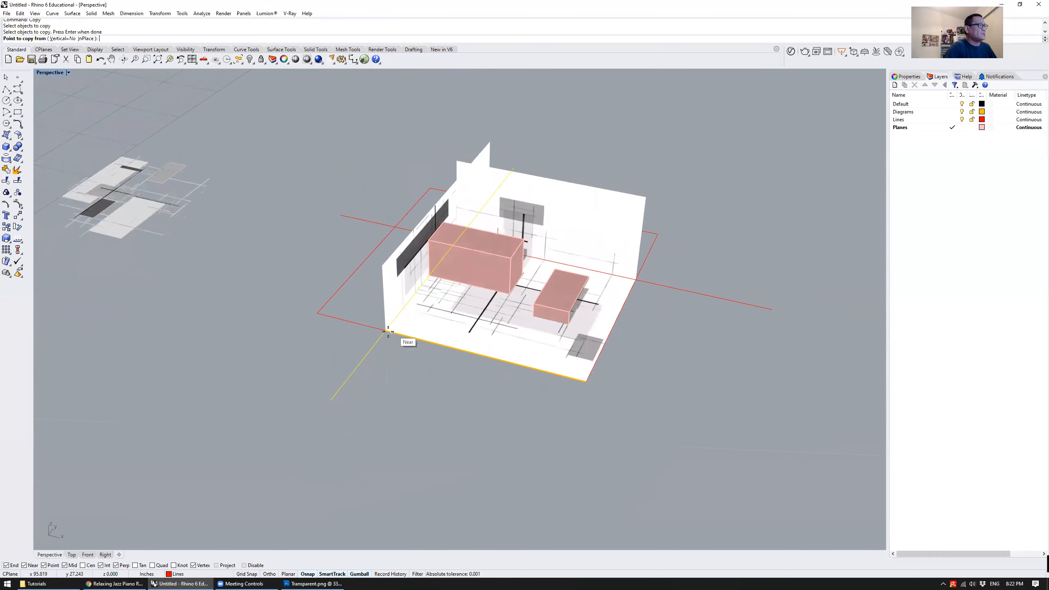
pyautogui.scroll(3, 438, 393)
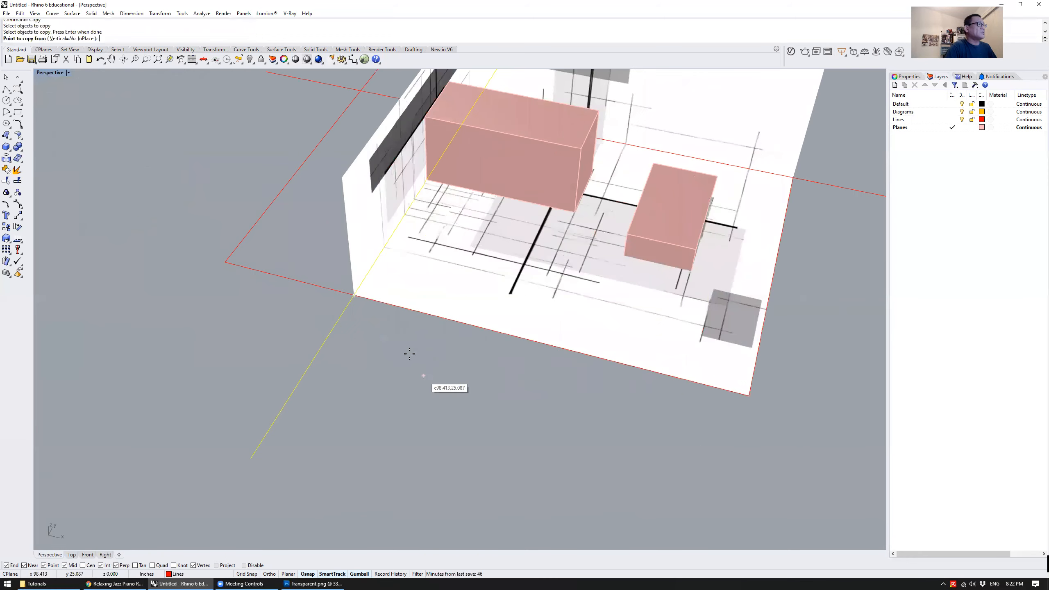
pyautogui.click(353, 292)
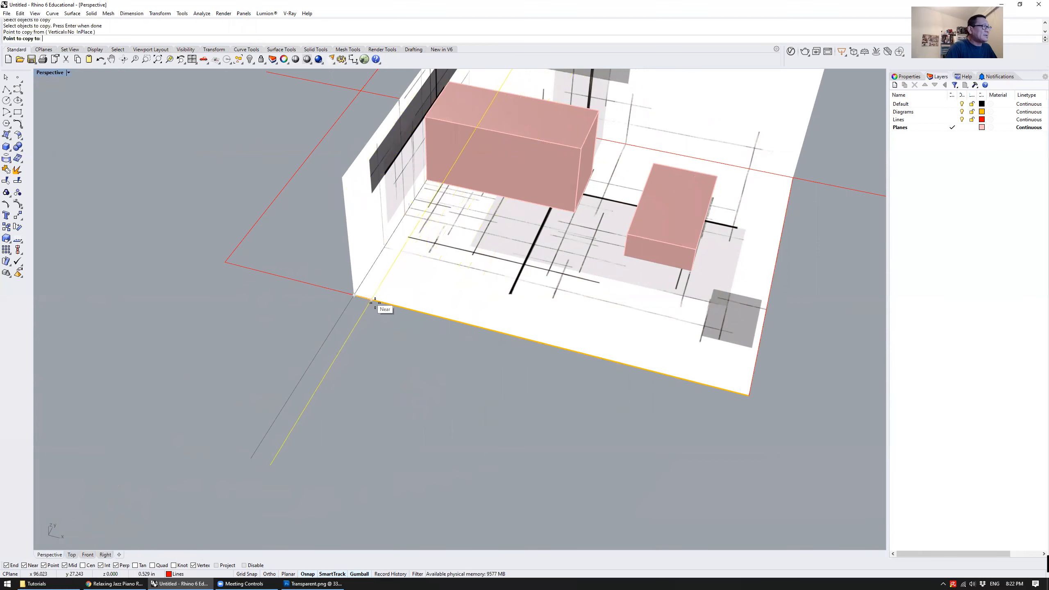
# Place four copies of the red line across the floor's front edge, one of them at the edge's midpoint, and finish copying
pyautogui.click(437, 321)
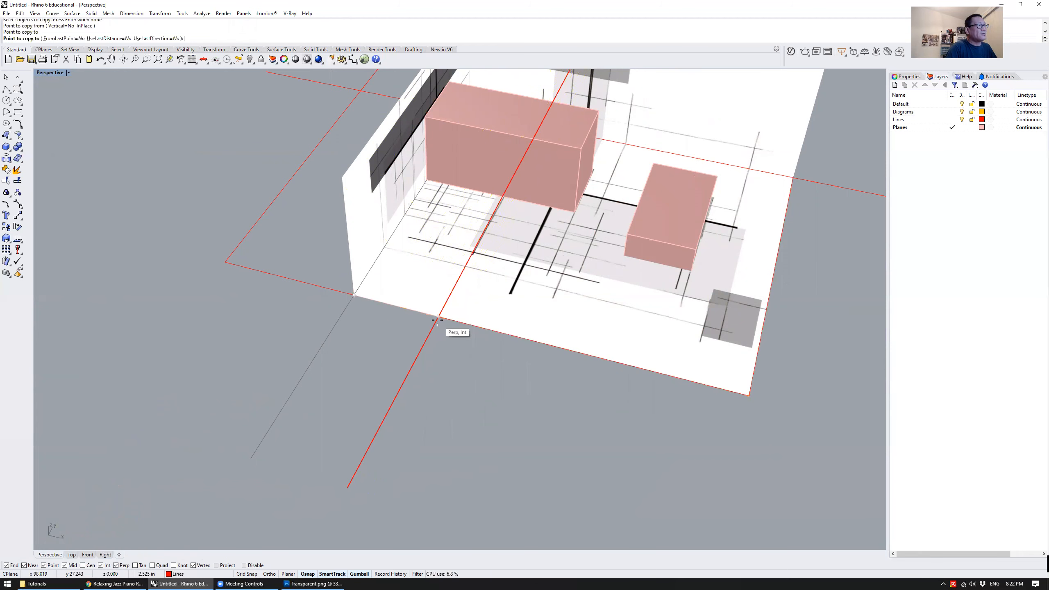
pyautogui.click(493, 331)
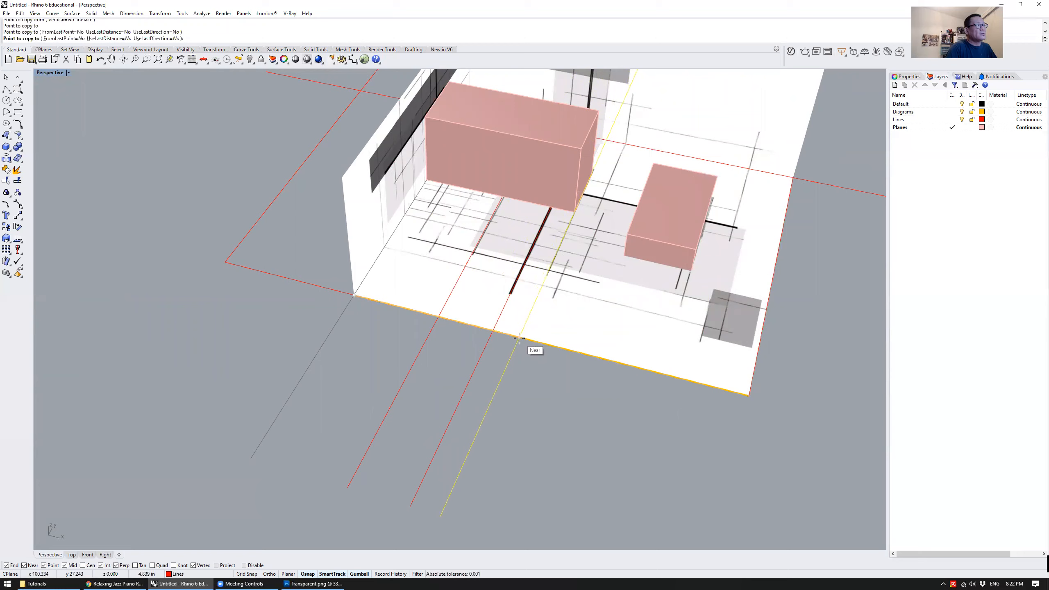
pyautogui.click(542, 344)
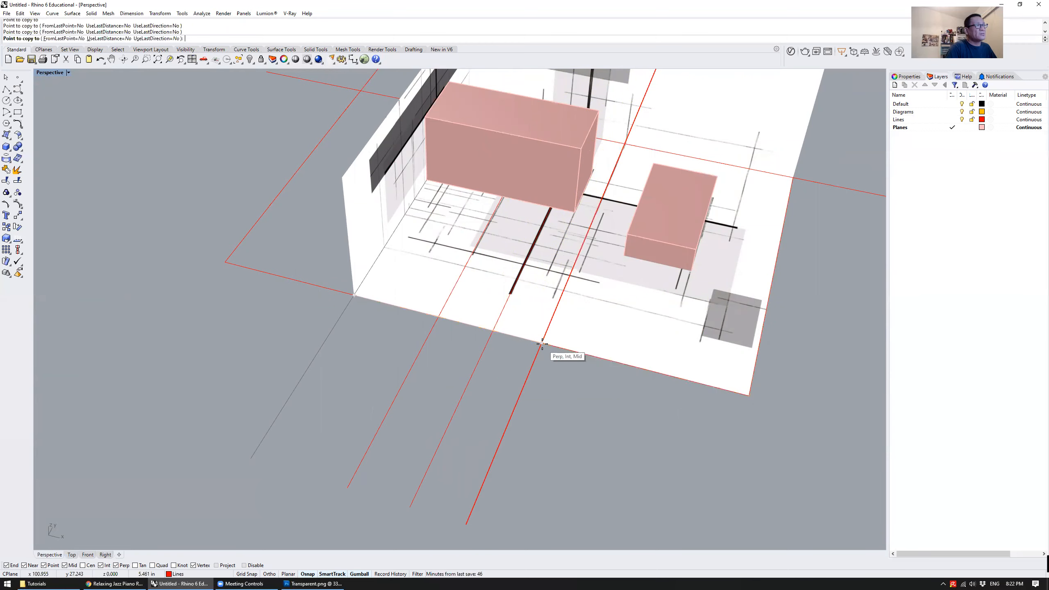
pyautogui.click(655, 359)
pyautogui.rightClick(613, 369)
pyautogui.scroll(-6, 570, 401)
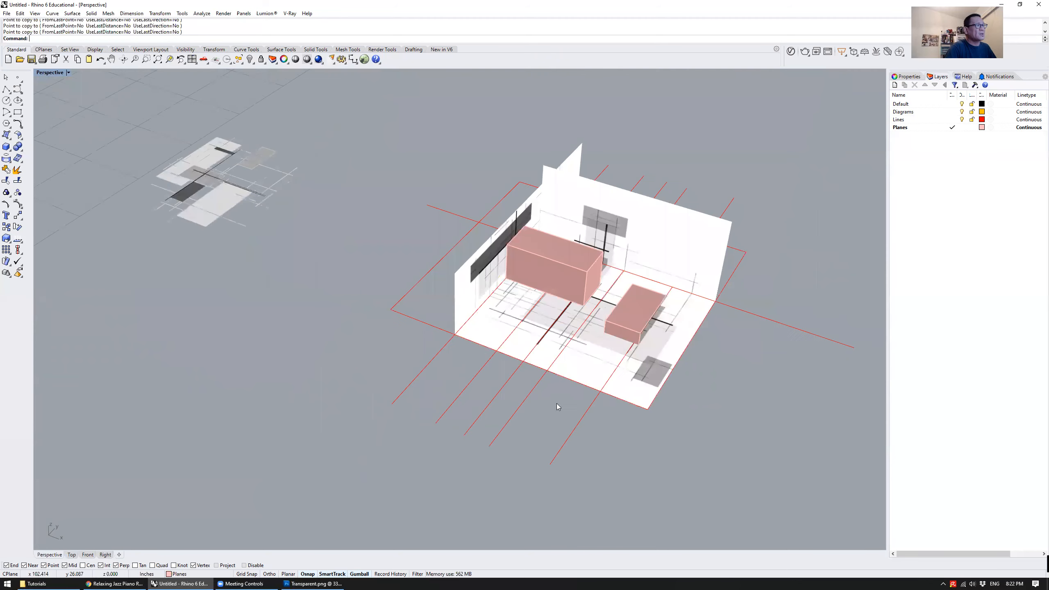
pyautogui.moveTo(557, 403); pyautogui.dragTo(559, 391, button='right')
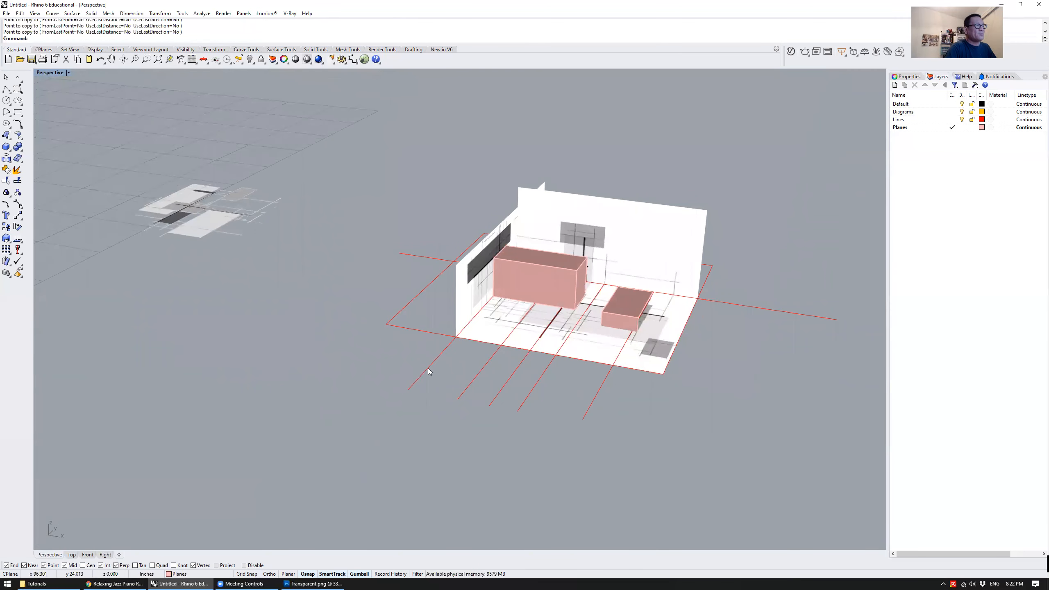
pyautogui.moveTo(565, 383); pyautogui.dragTo(627, 452, button='right')
pyautogui.moveTo(650, 450); pyautogui.dragTo(456, 409)
pyautogui.press('Escape')
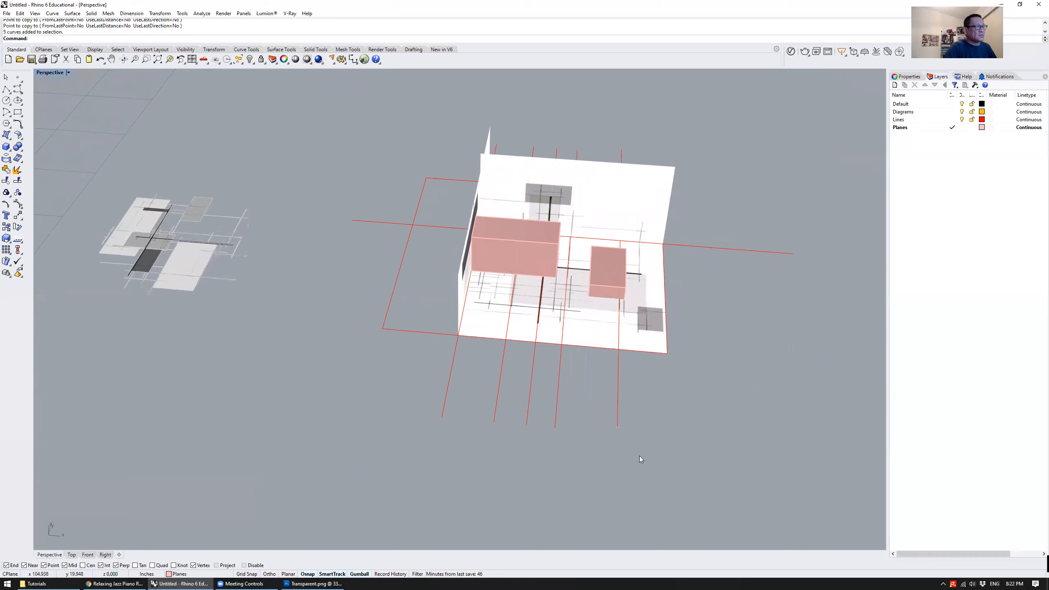
pyautogui.click(618, 411)
pyautogui.moveTo(567, 401); pyautogui.dragTo(535, 398)
pyautogui.keyDown('shift'); pyautogui.click(532, 397); pyautogui.keyUp('shift')
pyautogui.keyDown('shift'); pyautogui.click(497, 394); pyautogui.keyUp('shift')
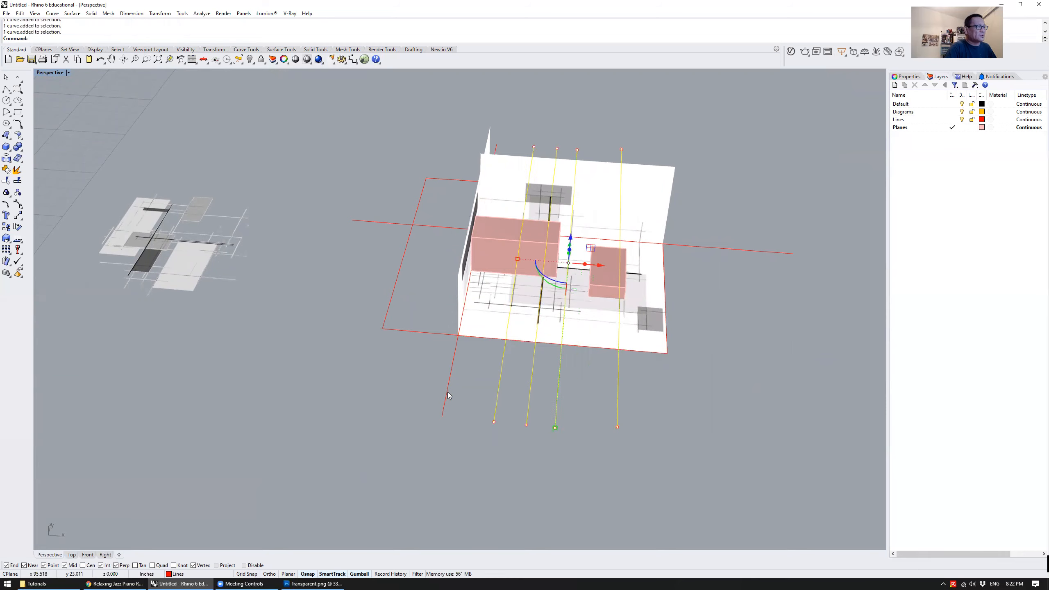
pyautogui.press('Escape')
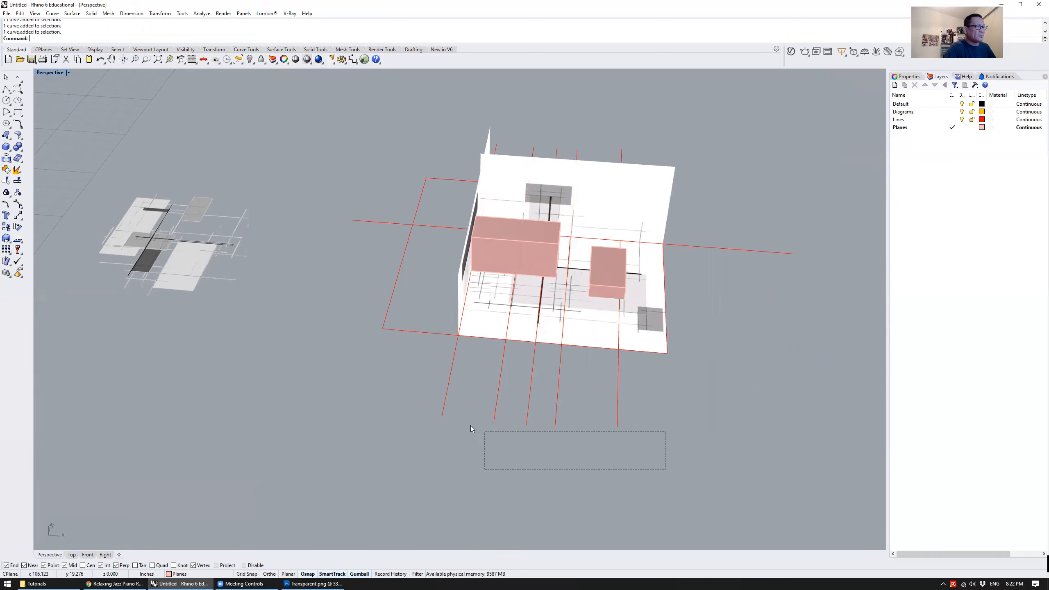
# Select the five parallel red lines crossing the floor's front edge and start Copy with Vertical=Yes, using the leftmost line's front endpoint as base point
pyautogui.moveTo(419, 399); pyautogui.dragTo(406, 386)
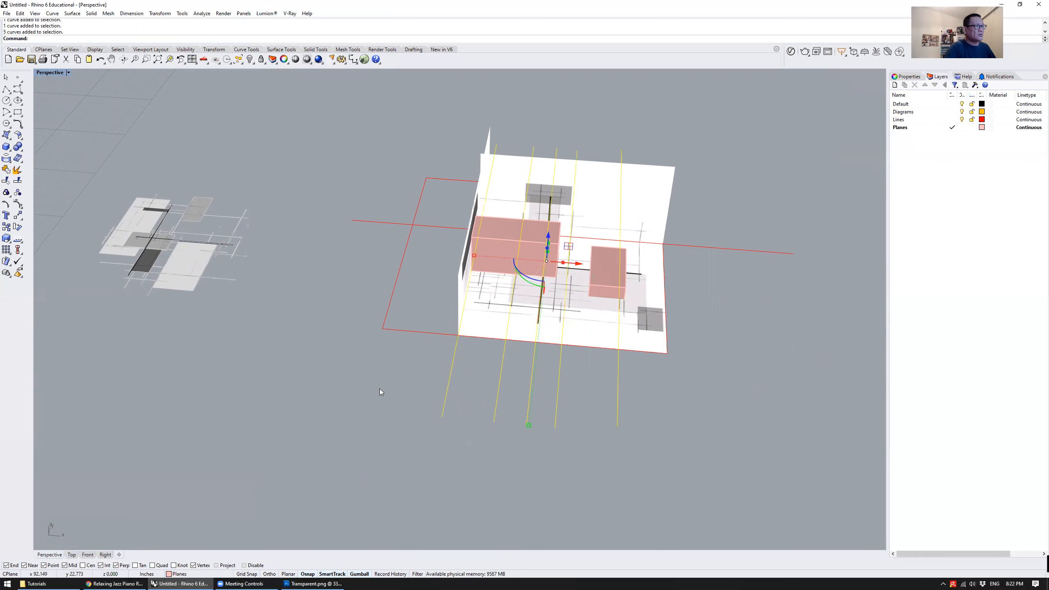
pyautogui.moveTo(434, 400); pyautogui.dragTo(410, 352, button='right')
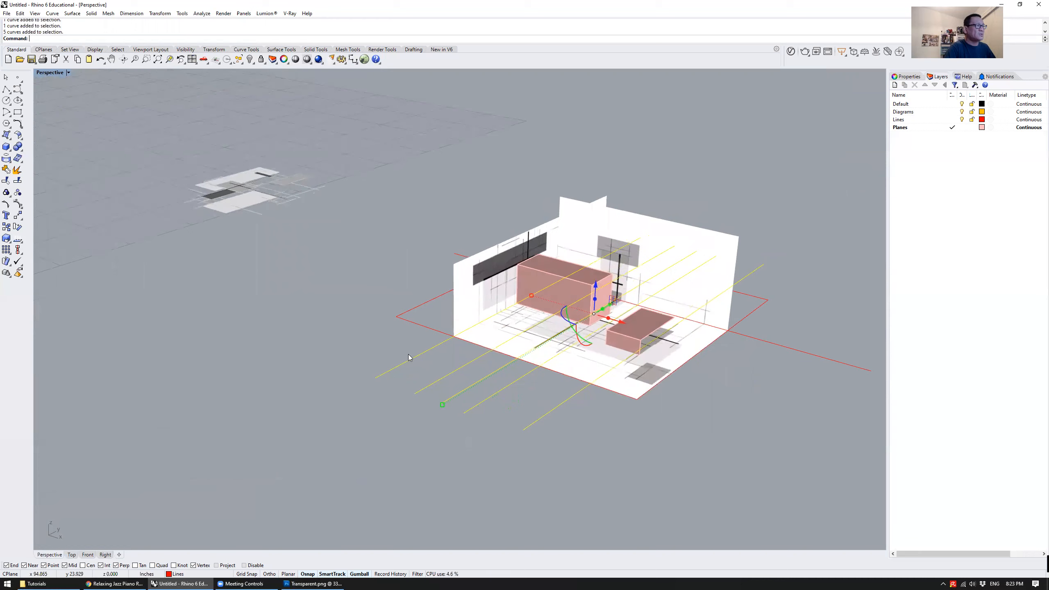
pyautogui.scroll(4, 411, 352)
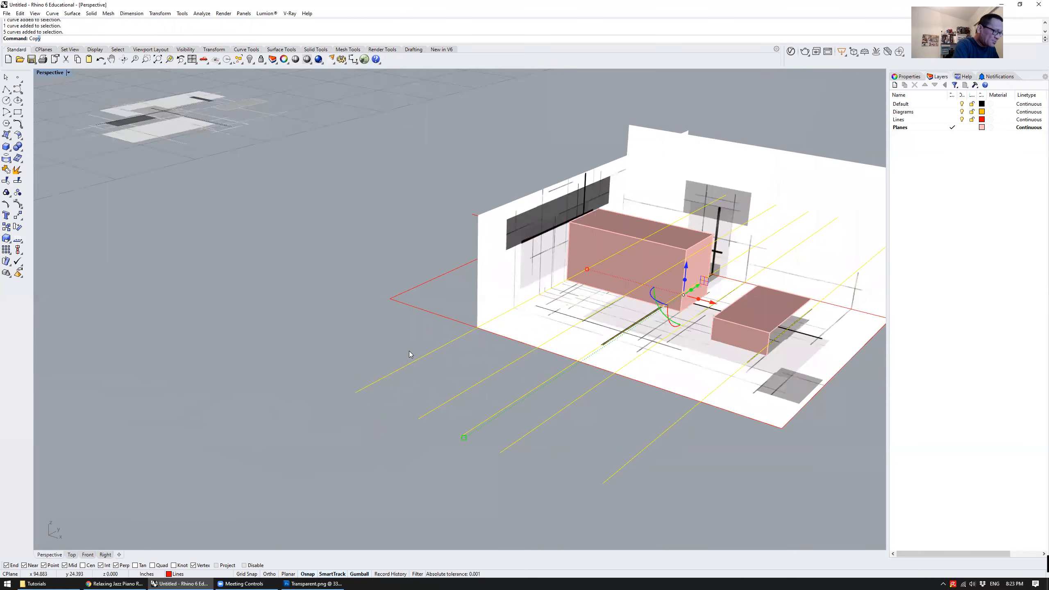
pyautogui.press('Return')
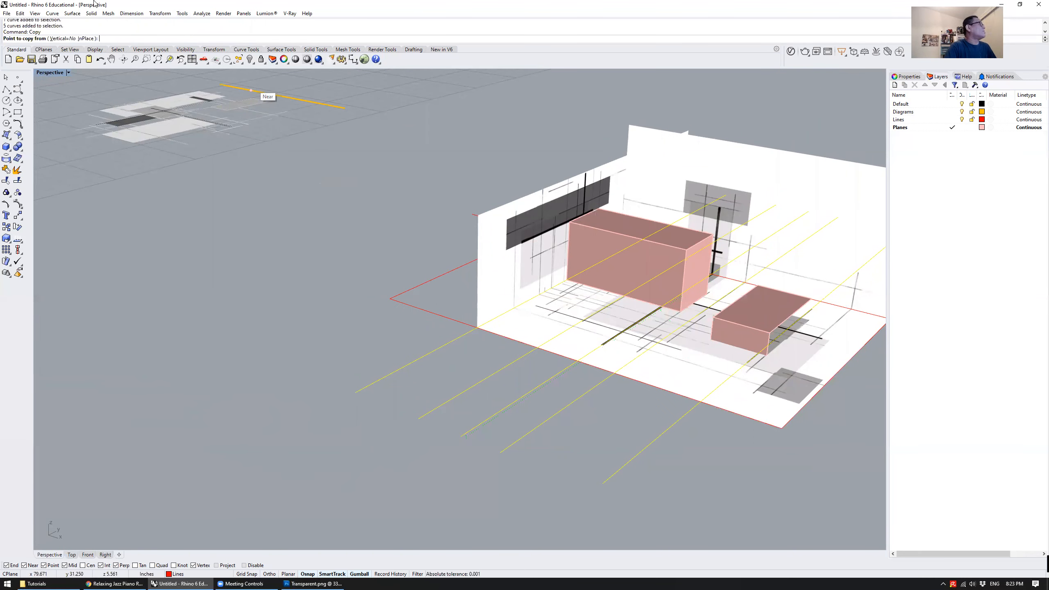
pyautogui.click(60, 39)
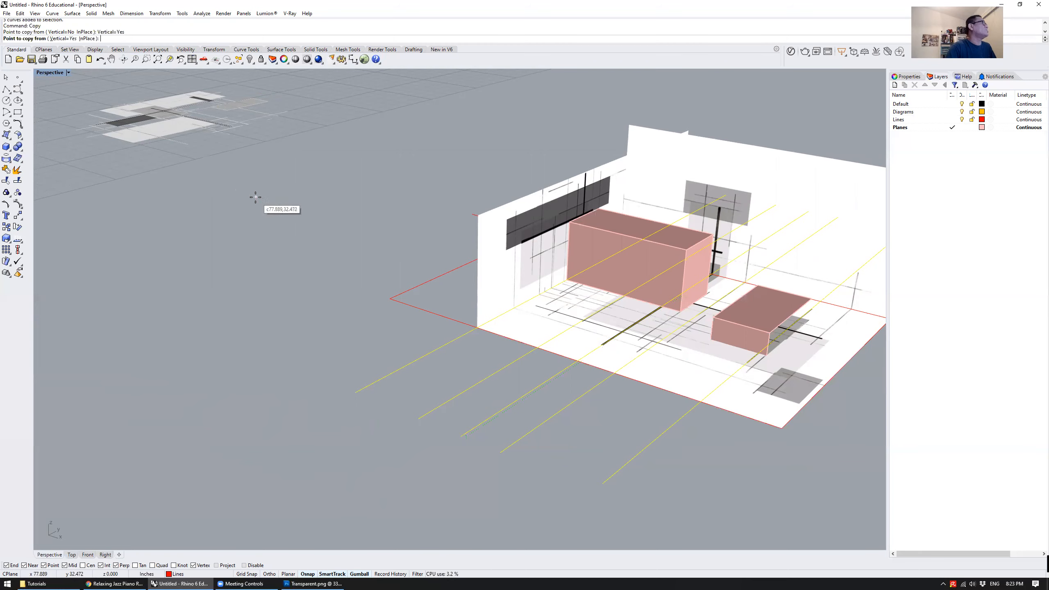
pyautogui.moveTo(326, 253)
pyautogui.mouseDown(button='right')
pyautogui.moveTo(307, 251)
pyautogui.moveTo(322, 248)
pyautogui.mouseUp(button='right')
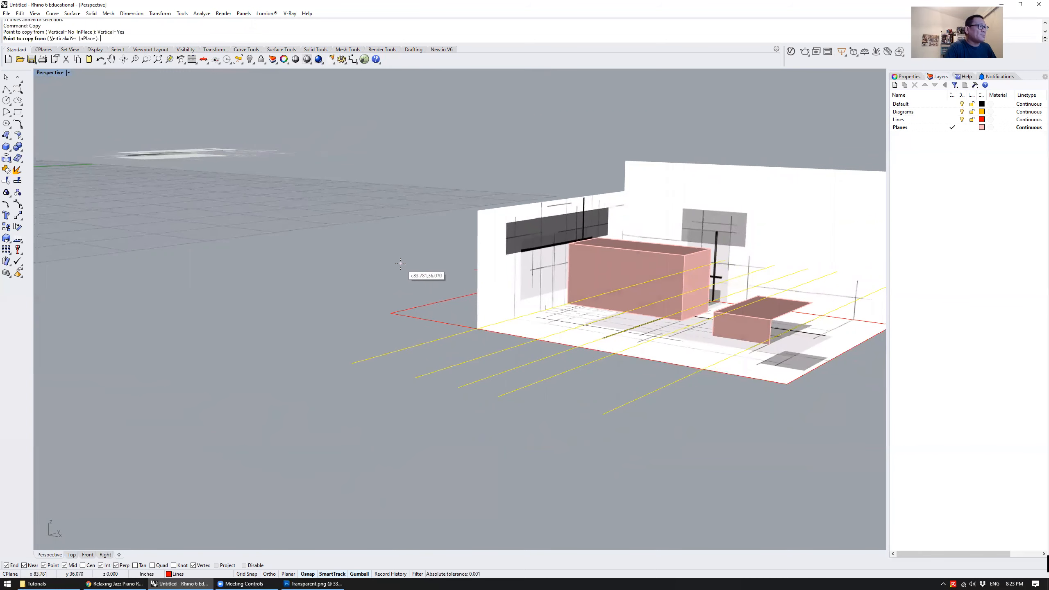
pyautogui.click(352, 362)
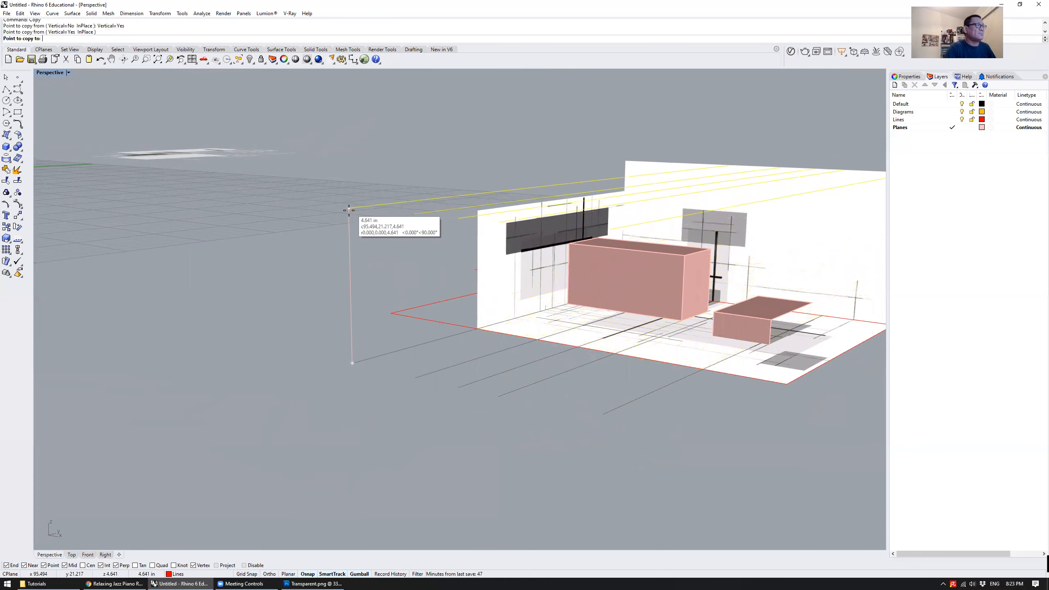
# Place a copy of the five lines straight above at the height of the large box's top front corner
pyautogui.moveTo(341, 272); pyautogui.dragTo(344, 217, button='right')
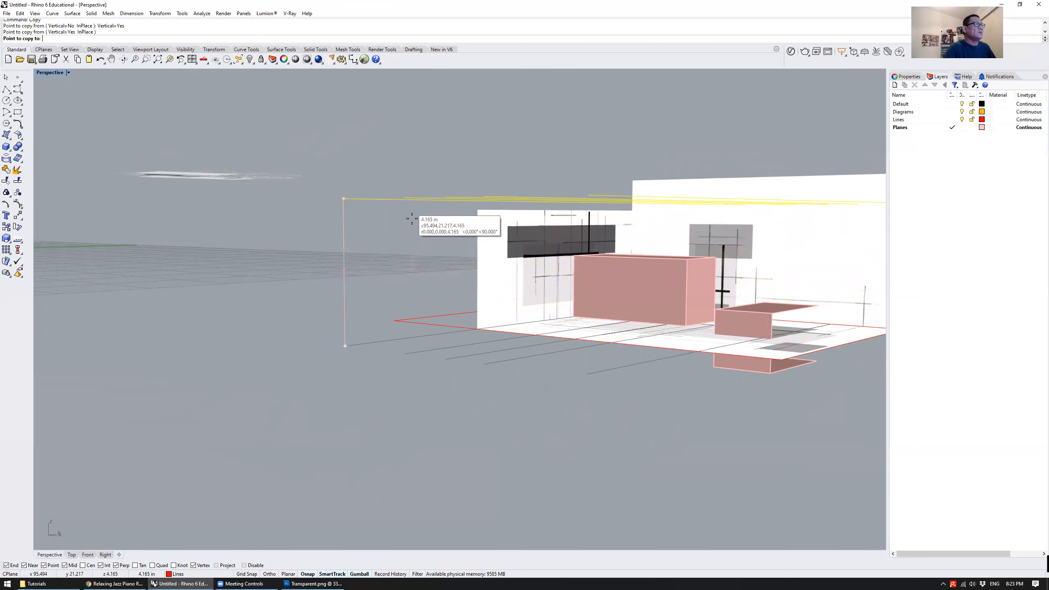
pyautogui.moveTo(395, 248); pyautogui.dragTo(489, 209, button='right')
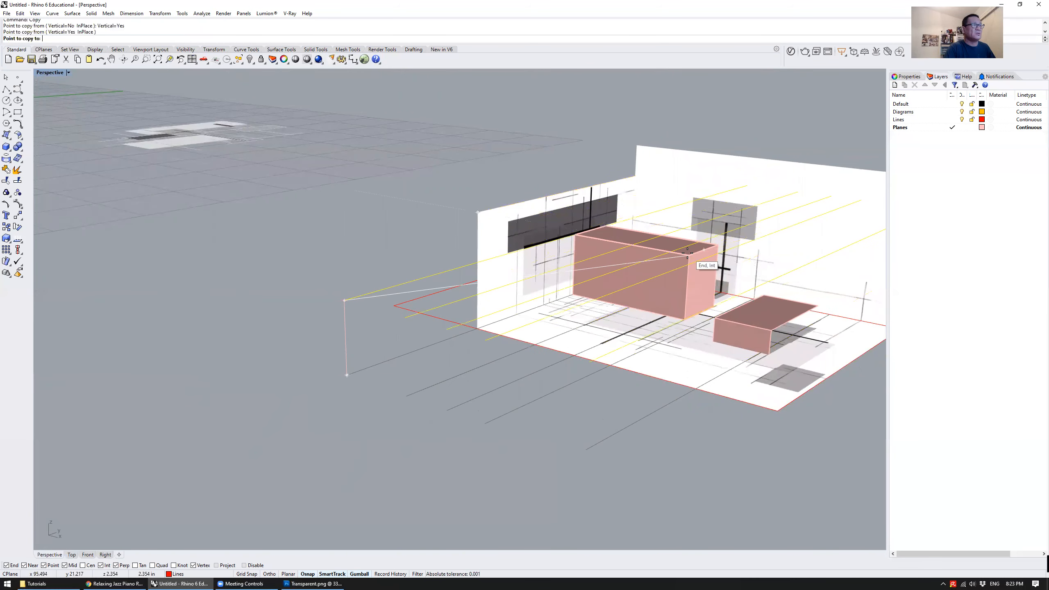
pyautogui.scroll(5, 688, 253)
pyautogui.moveTo(695, 287)
pyautogui.mouseDown(button='right')
pyautogui.moveTo(711, 231)
pyautogui.moveTo(701, 285)
pyautogui.mouseUp(button='right')
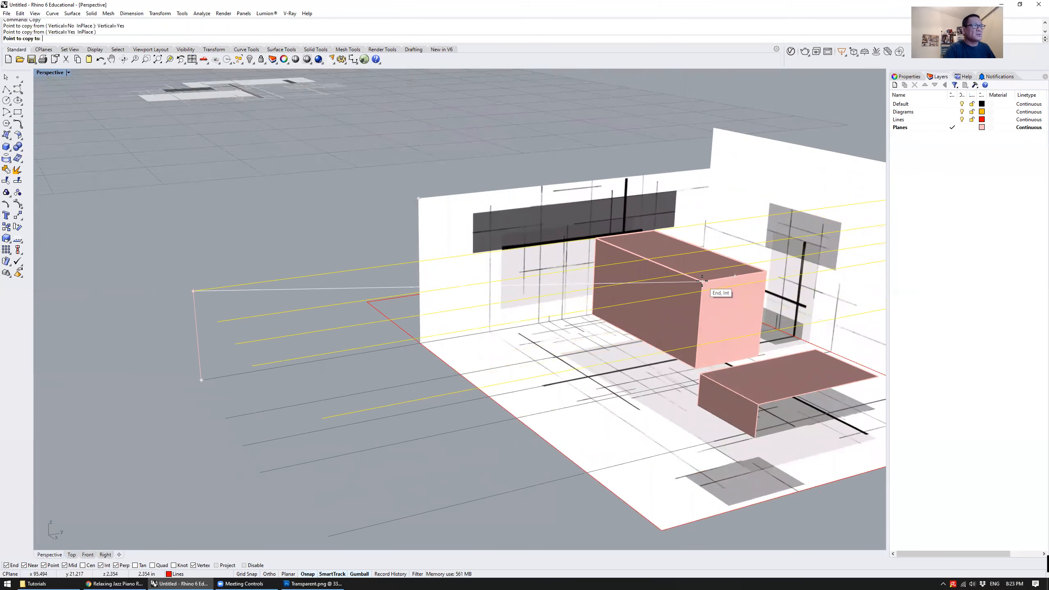
pyautogui.click(702, 281)
# Place two more copies of the five lines at the heights of the left wall's and back wall's top corners, and finish copying
pyautogui.moveTo(622, 300); pyautogui.dragTo(636, 190, button='right')
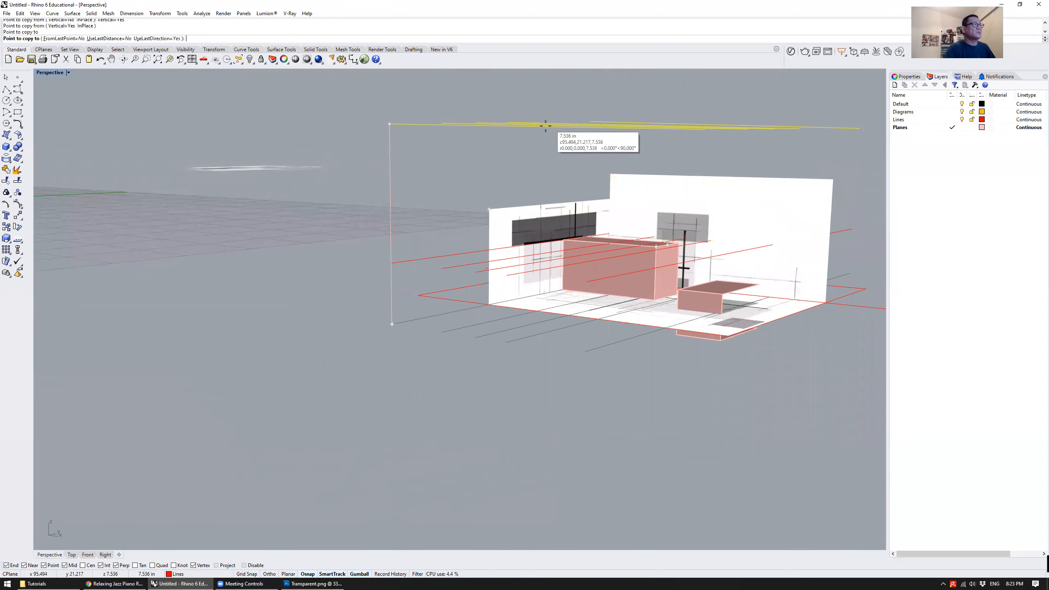
pyautogui.click(489, 209)
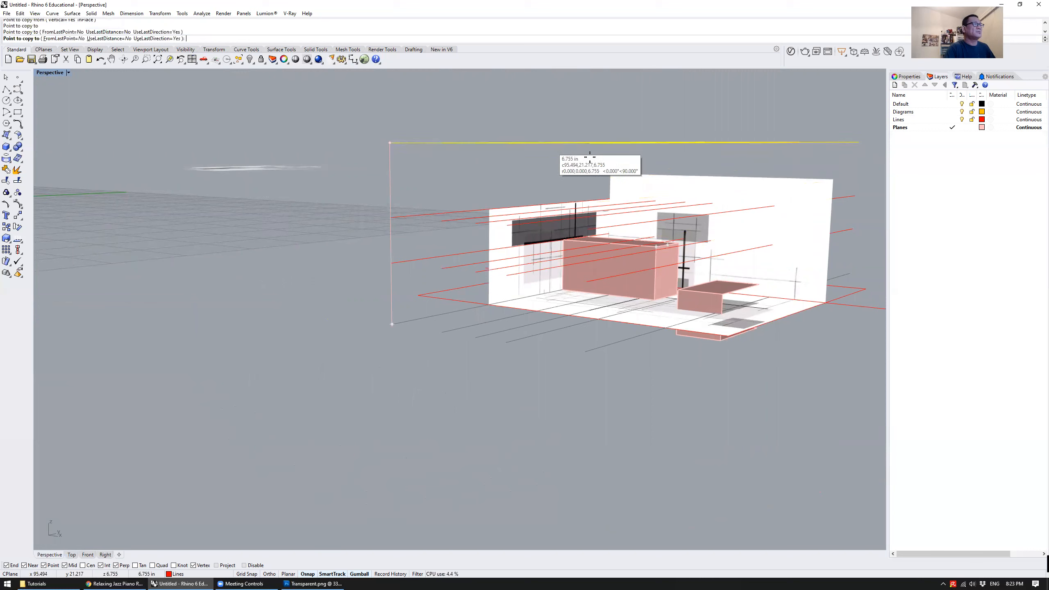
pyautogui.click(608, 175)
pyautogui.press('Return')
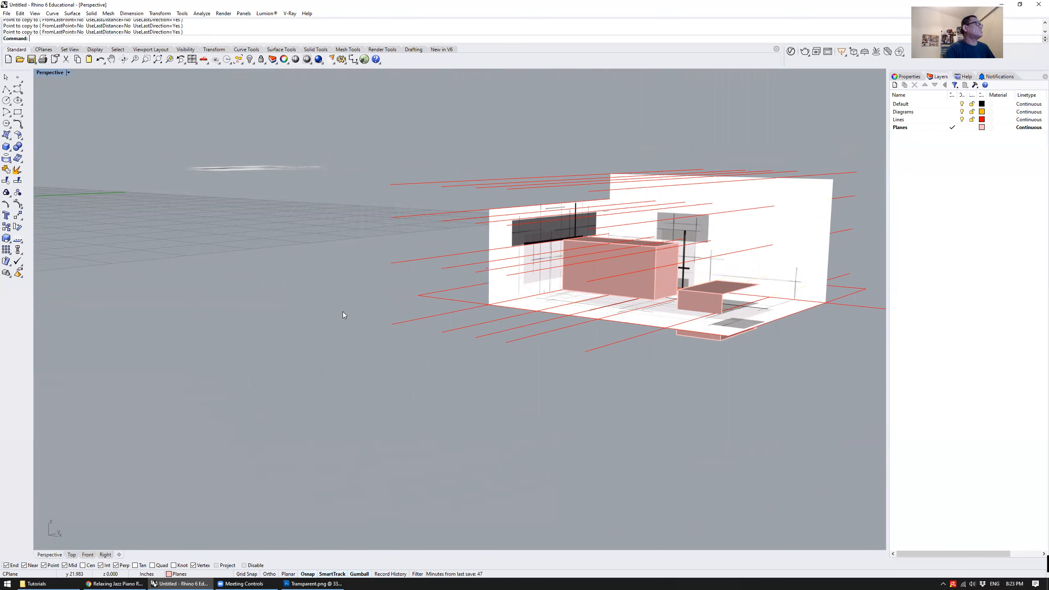
# Delete the two upper sets of red lines at the tops of the walls
pyautogui.moveTo(406, 334); pyautogui.dragTo(474, 229, button='right')
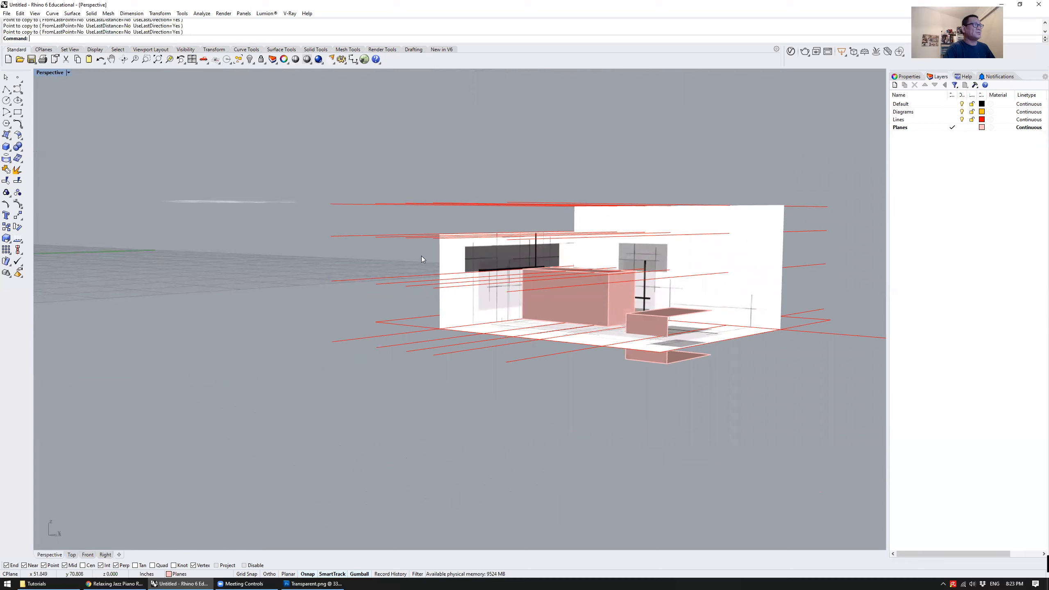
pyautogui.moveTo(669, 264); pyautogui.dragTo(682, 261, button='right')
pyautogui.moveTo(473, 236)
pyautogui.mouseDown(button='right')
pyautogui.moveTo(477, 264)
pyautogui.moveTo(478, 230)
pyautogui.mouseUp(button='right')
pyautogui.moveTo(291, 171); pyautogui.dragTo(839, 254)
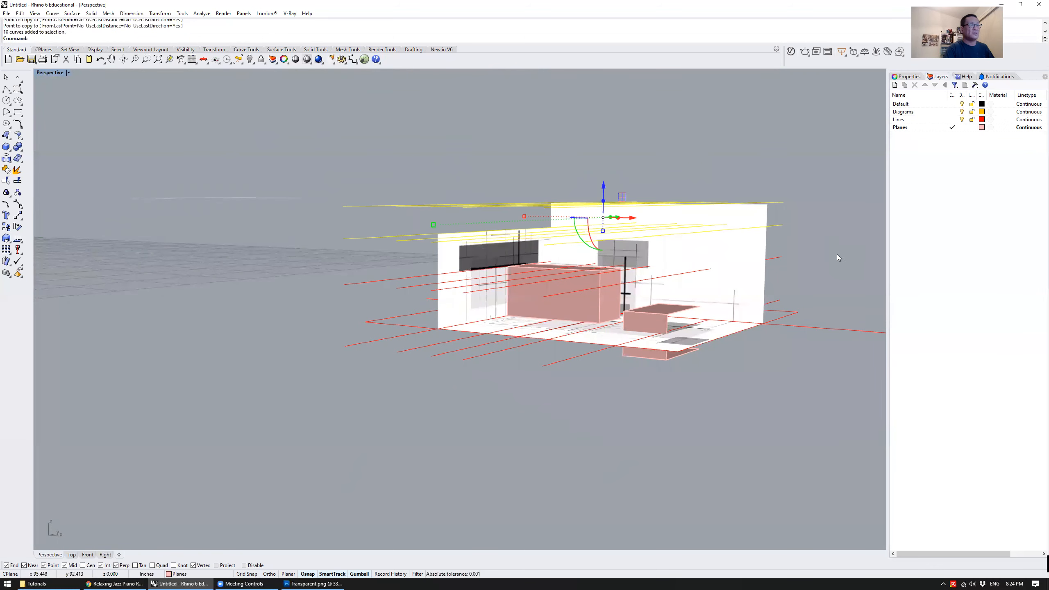
pyautogui.press('Delete')
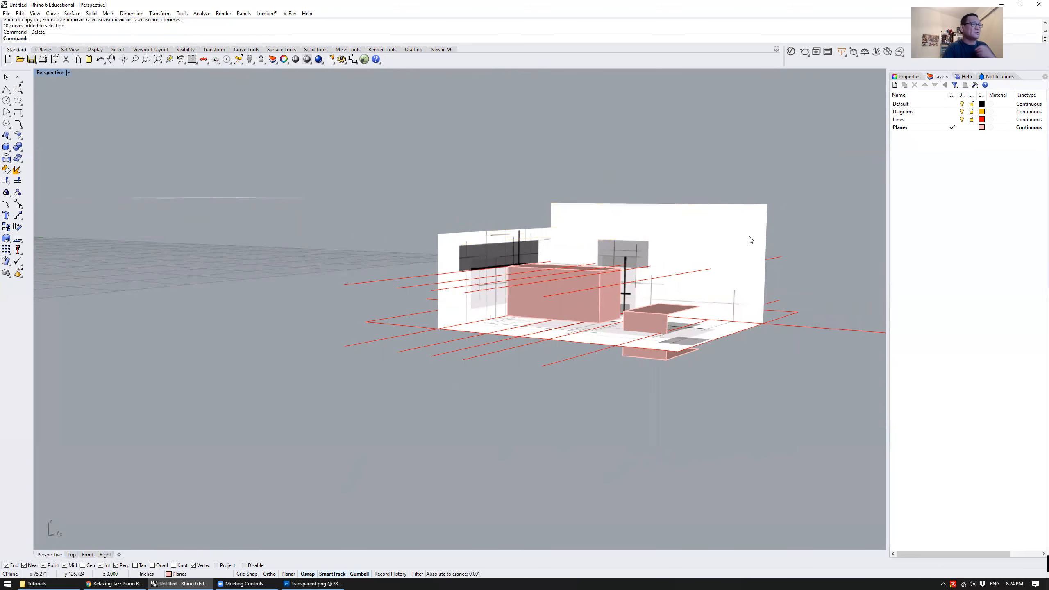
# Start copying the red line along the back wall's base with Copy, using the point where the drawn vertical line meets that base as base point
pyautogui.moveTo(657, 229); pyautogui.dragTo(426, 238, button='right')
pyautogui.scroll(-5, 428, 239)
pyautogui.keyDown('shift'); pyautogui.moveTo(531, 265); pyautogui.dragTo(496, 275, button='right'); pyautogui.keyUp('shift')
pyautogui.scroll(3, 593, 333)
pyautogui.click(672, 338)
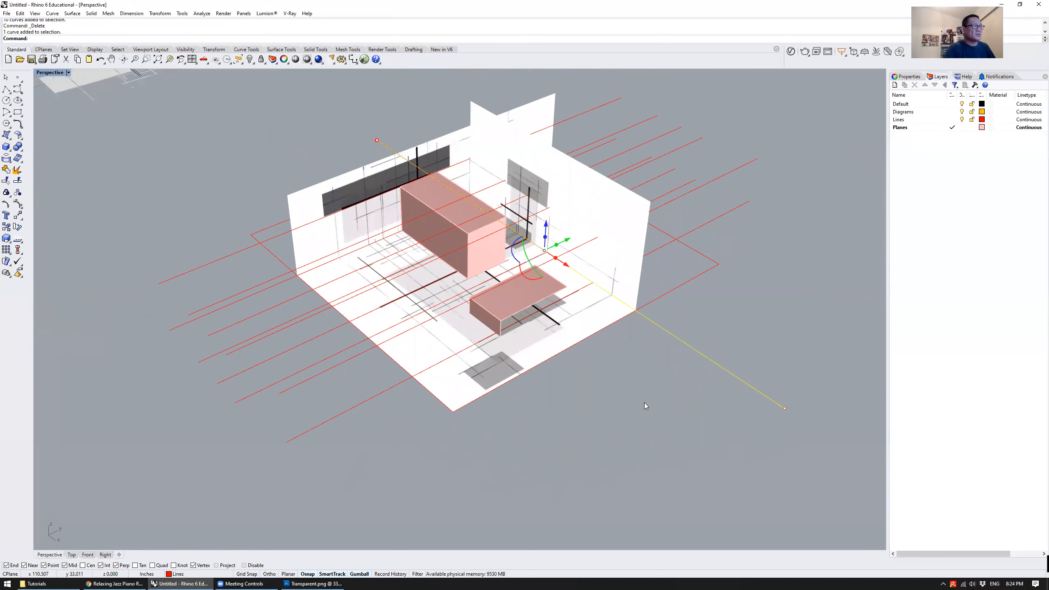
pyautogui.scroll(2, 645, 403)
pyautogui.moveTo(632, 391); pyautogui.dragTo(669, 379, button='right')
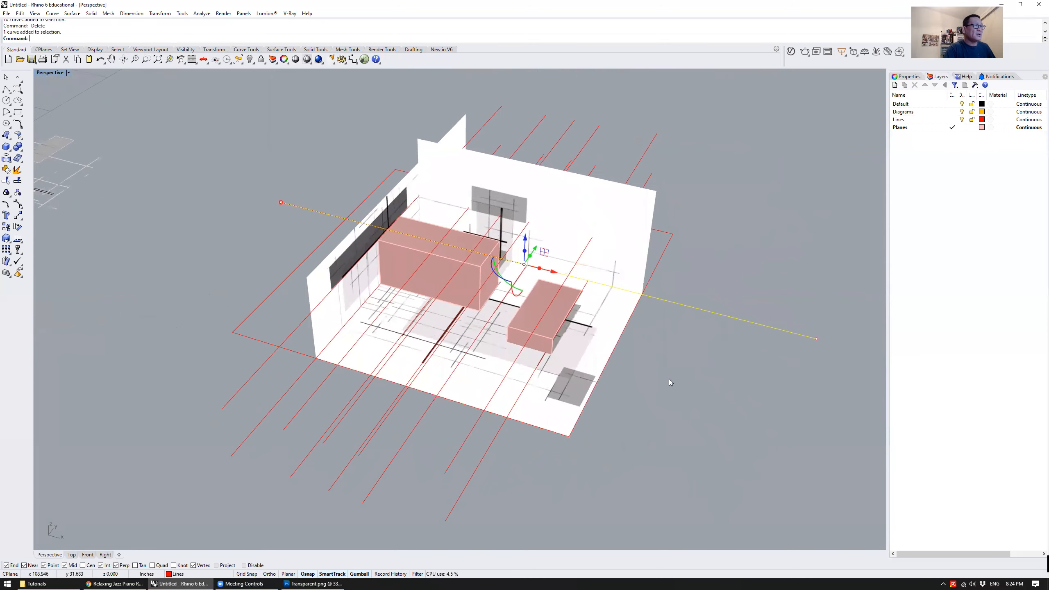
pyautogui.moveTo(680, 327); pyautogui.dragTo(650, 347, button='right')
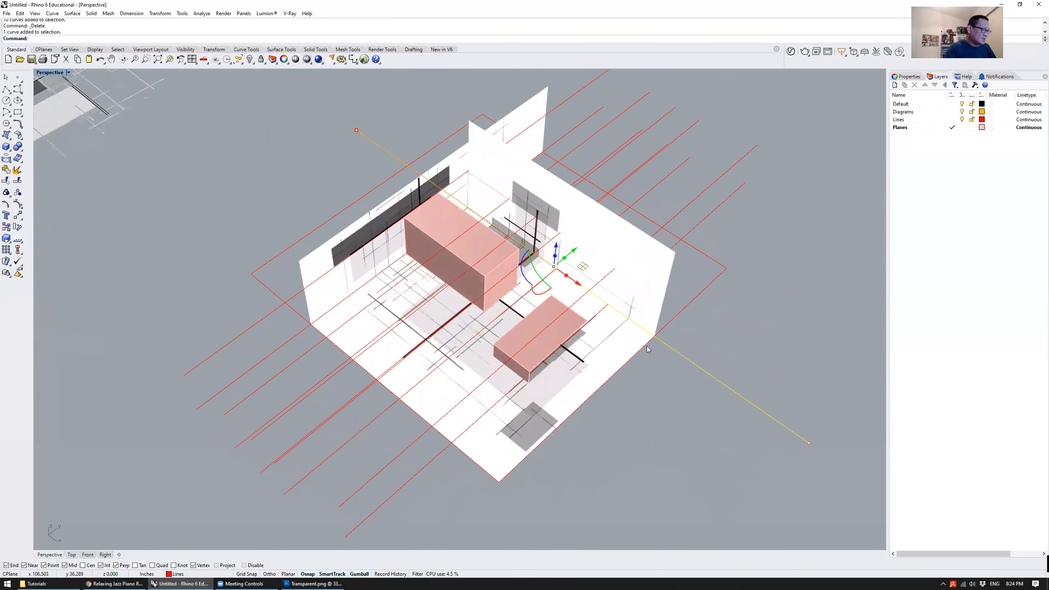
pyautogui.press('Return')
pyautogui.scroll(5, 550, 256)
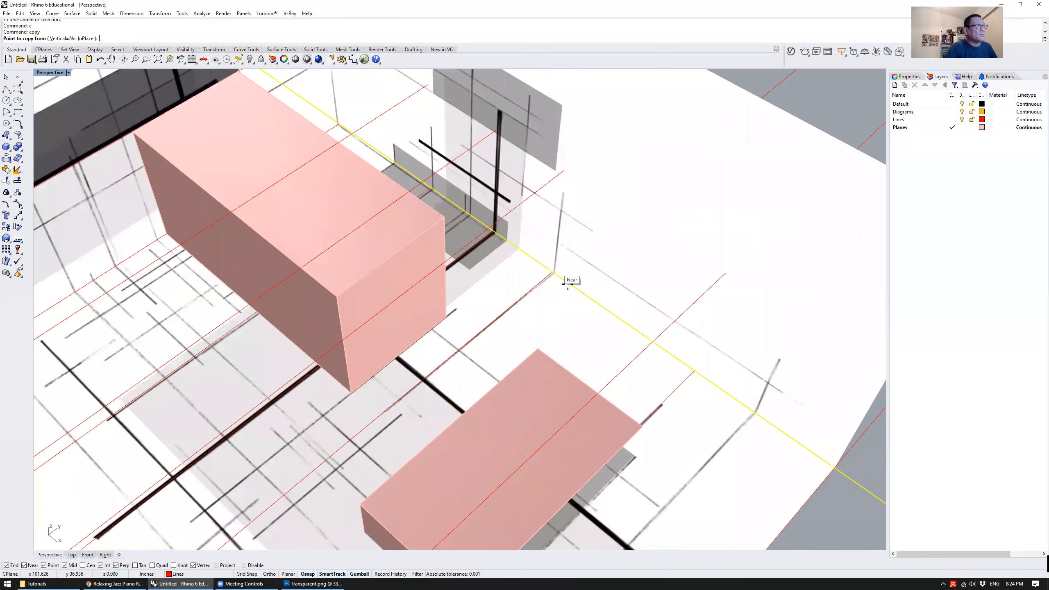
pyautogui.click(553, 272)
# Place copies of the back wall's base line at the four corners of the large box's end face, and finish copying
pyautogui.scroll(-4, 593, 281)
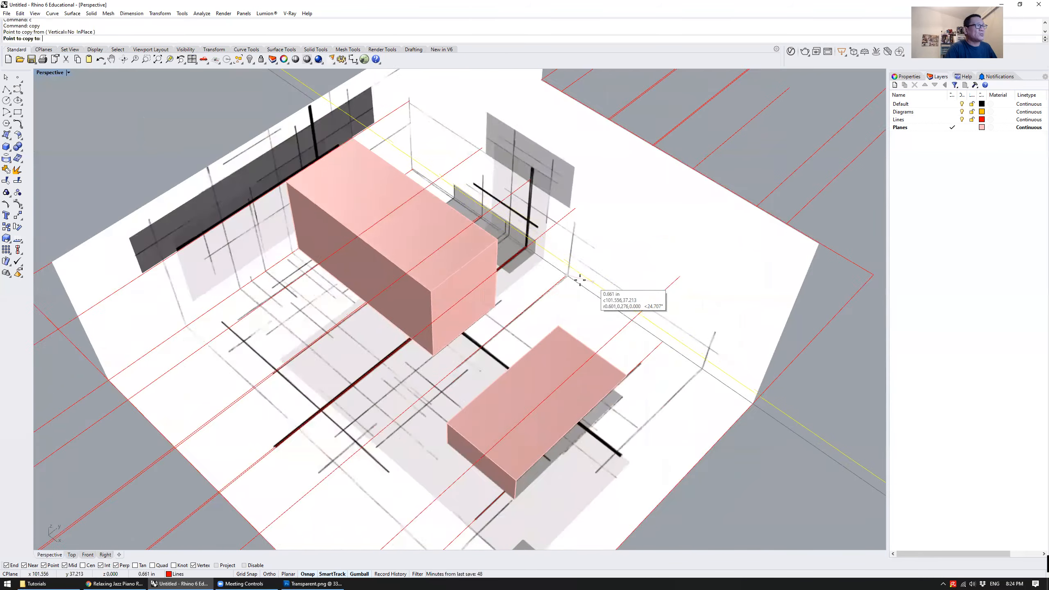
pyautogui.moveTo(582, 284); pyautogui.dragTo(539, 250, button='right')
pyautogui.scroll(7, 512, 242)
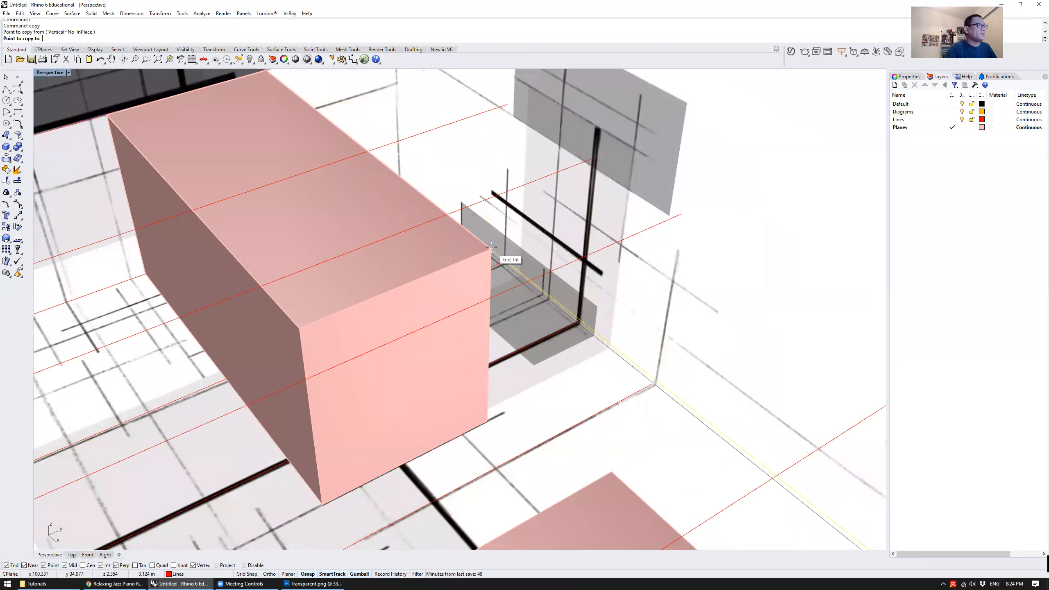
pyautogui.click(491, 250)
pyautogui.scroll(-5, 599, 248)
pyautogui.scroll(7, 443, 285)
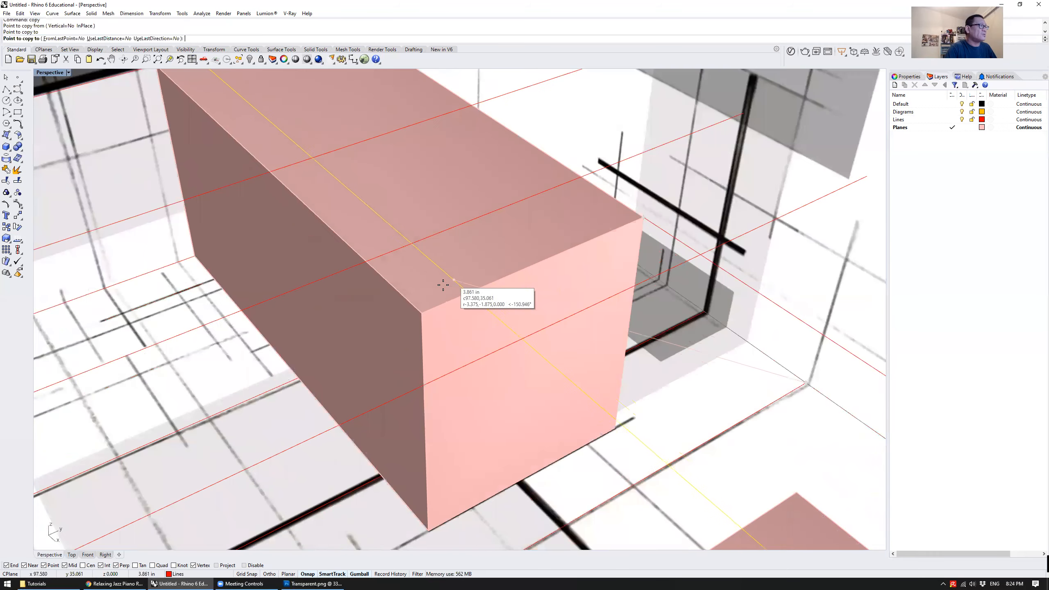
pyautogui.click(423, 313)
pyautogui.scroll(-5, 438, 312)
pyautogui.scroll(6, 468, 375)
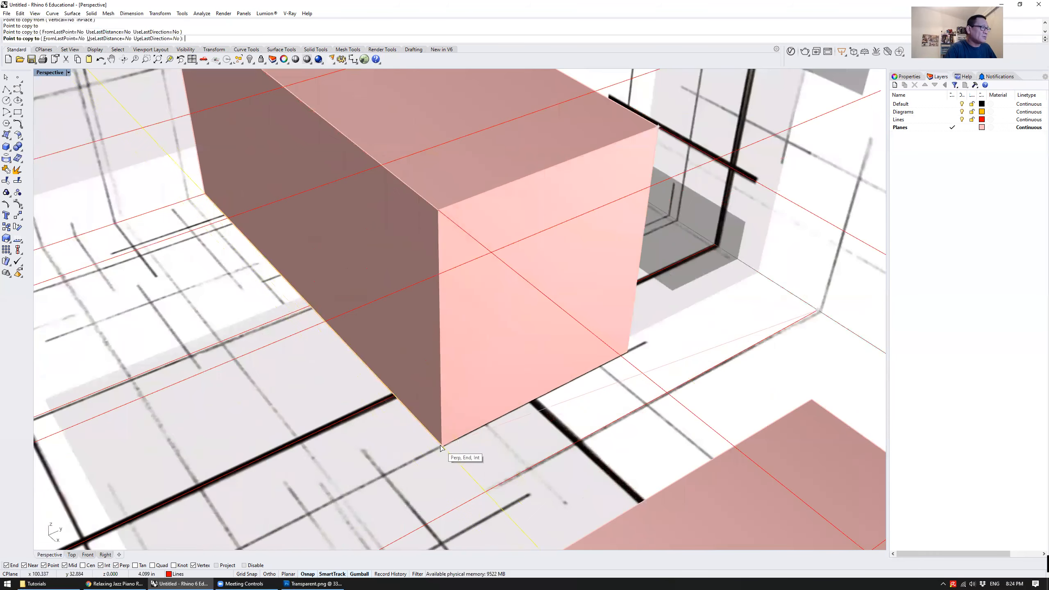
pyautogui.click(442, 446)
pyautogui.click(628, 353)
pyautogui.scroll(-8, 526, 298)
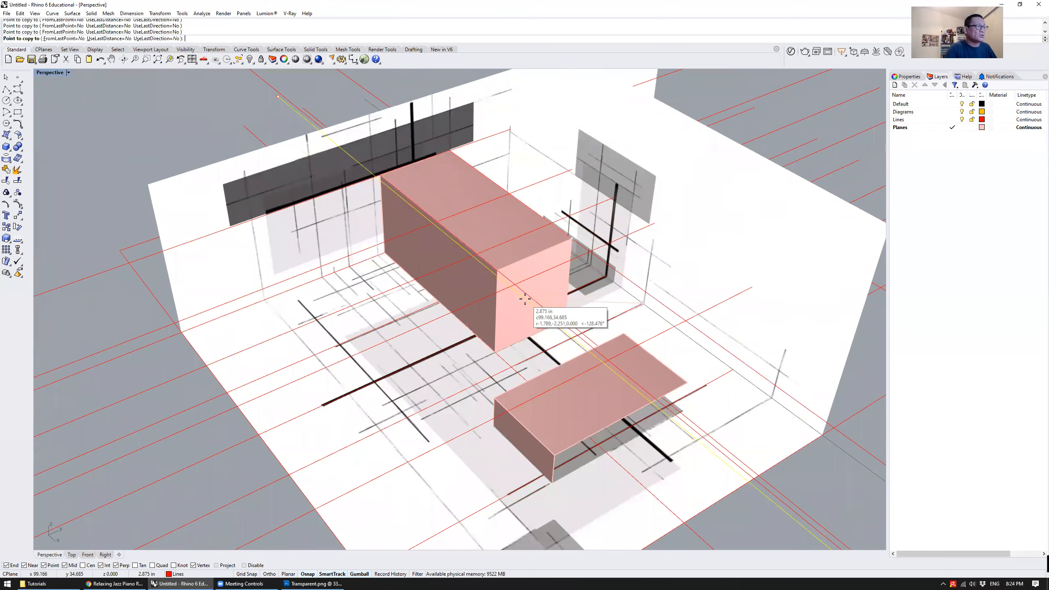
pyautogui.press('Return')
pyautogui.scroll(6, 631, 269)
pyautogui.moveTo(537, 322); pyautogui.dragTo(549, 290, button='right')
pyautogui.moveTo(626, 295); pyautogui.dragTo(599, 326, button='right')
pyautogui.moveTo(420, 315); pyautogui.dragTo(577, 330, button='right')
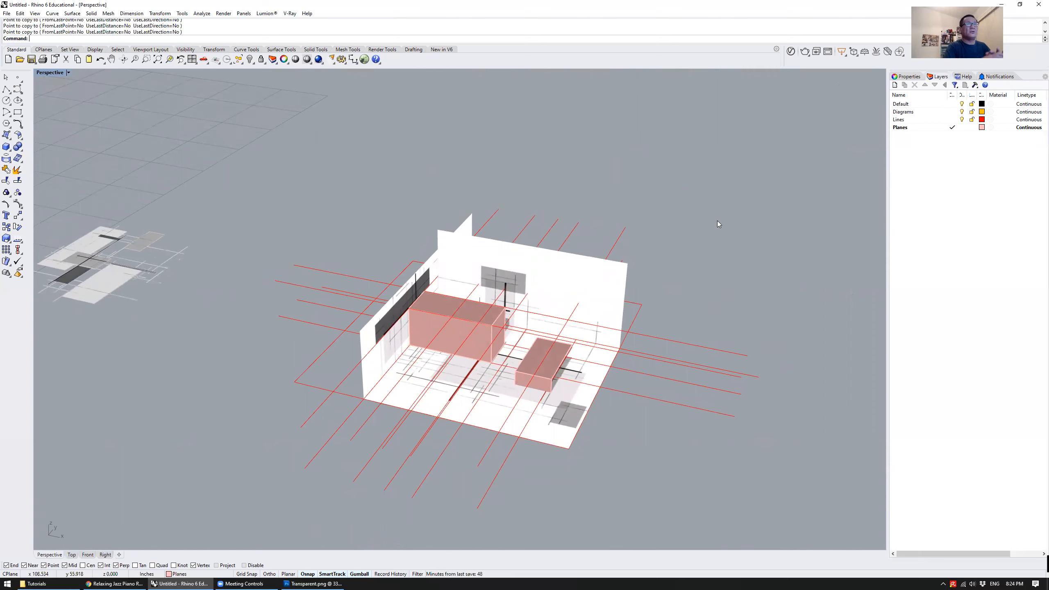
pyautogui.moveTo(723, 248); pyautogui.dragTo(682, 276, button='right')
# Toggle the visibility of the Diagrams and Lines layers off and back on
pyautogui.click(937, 149)
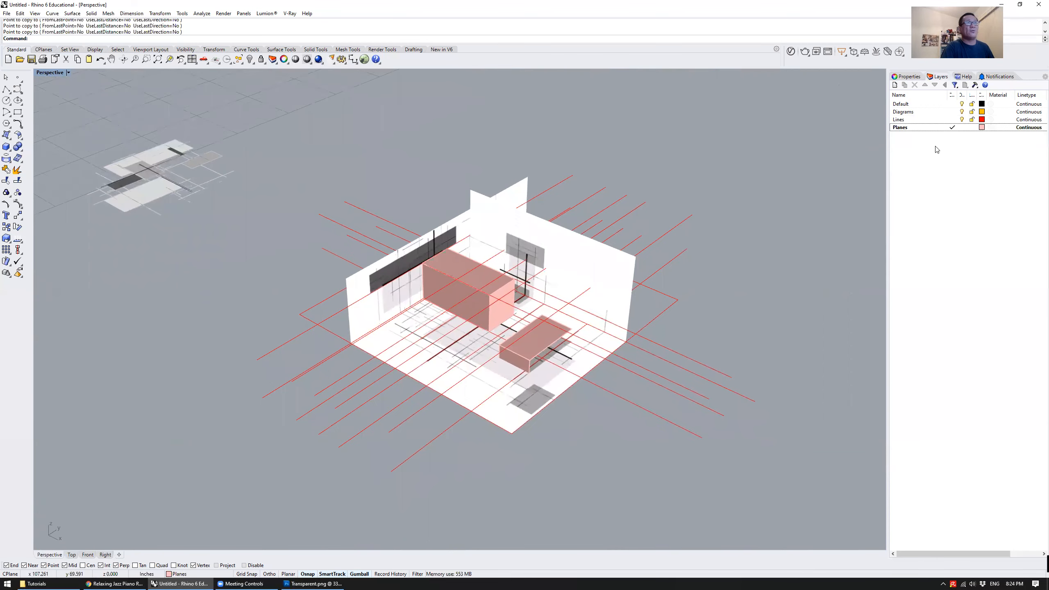
pyautogui.click(962, 111)
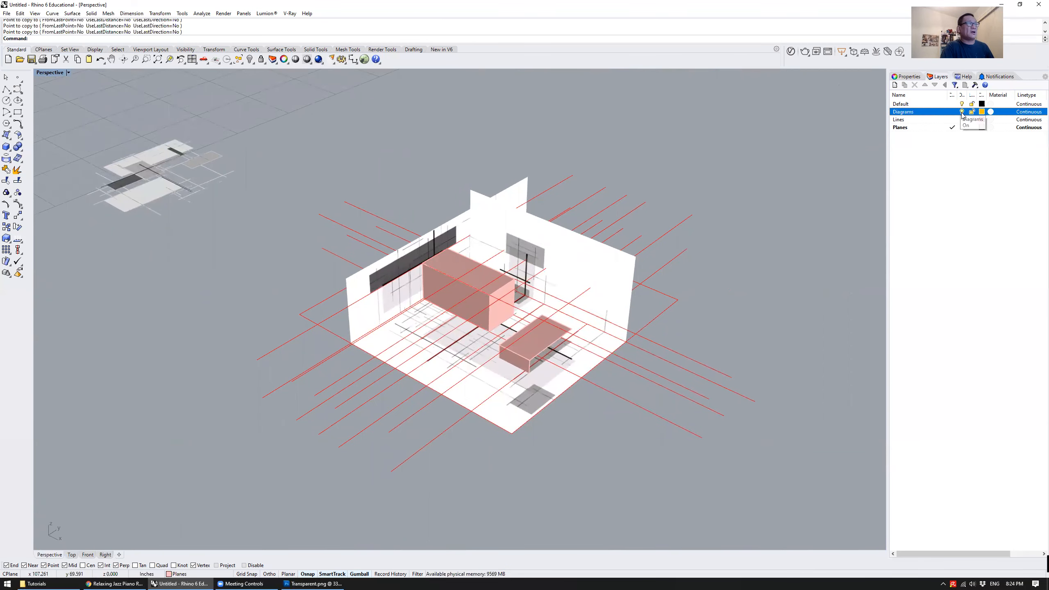
pyautogui.click(962, 111)
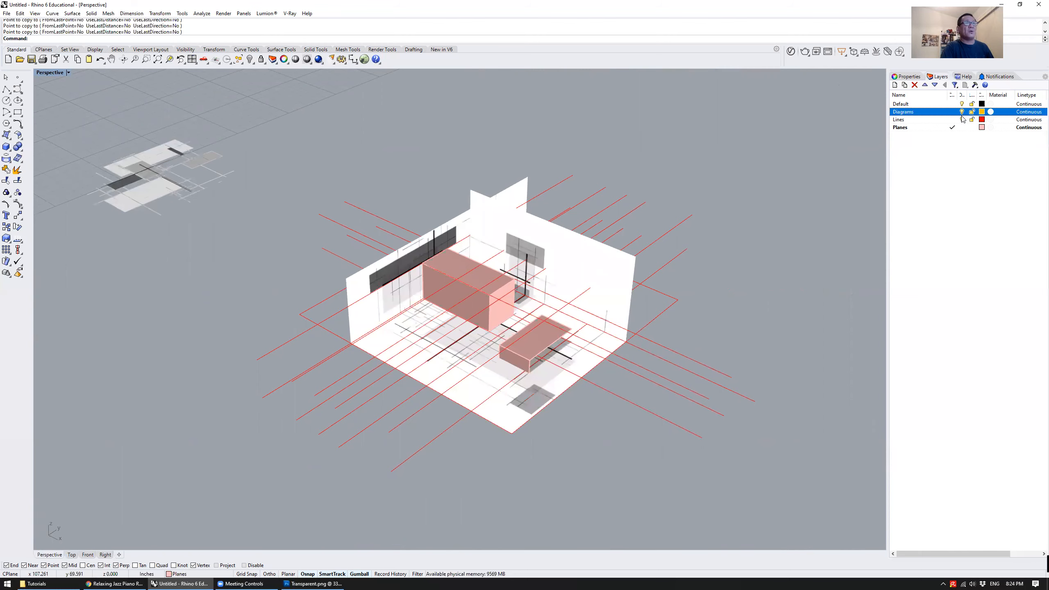
pyautogui.click(962, 120)
pyautogui.click(962, 119)
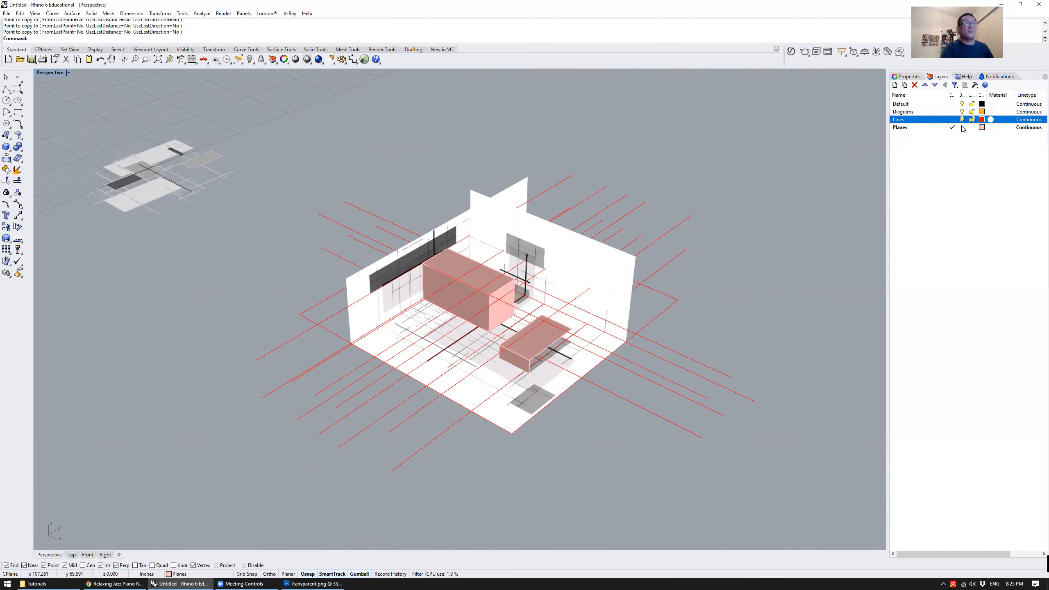
# Try rotating the small raised plane by 45 degrees with the gumball, and undo the rotation
pyautogui.click(517, 365)
pyautogui.click(517, 365)
pyautogui.write('45')
pyautogui.press('Return')
pyautogui.click(726, 322)
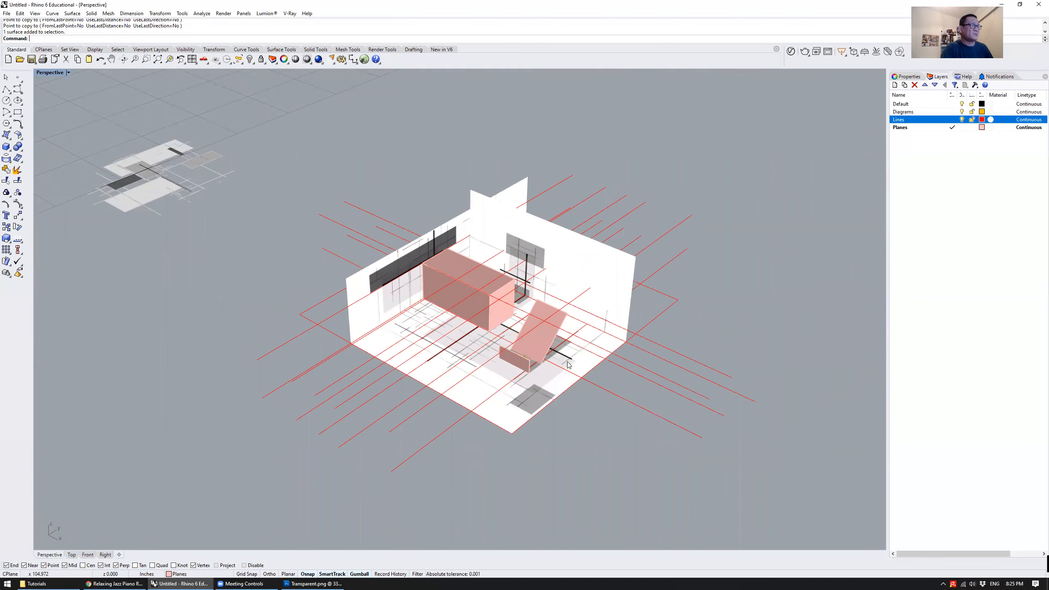
pyautogui.hotkey('ctrl', 'z')
pyautogui.click(764, 304)
pyautogui.moveTo(592, 333); pyautogui.dragTo(546, 307, button='right')
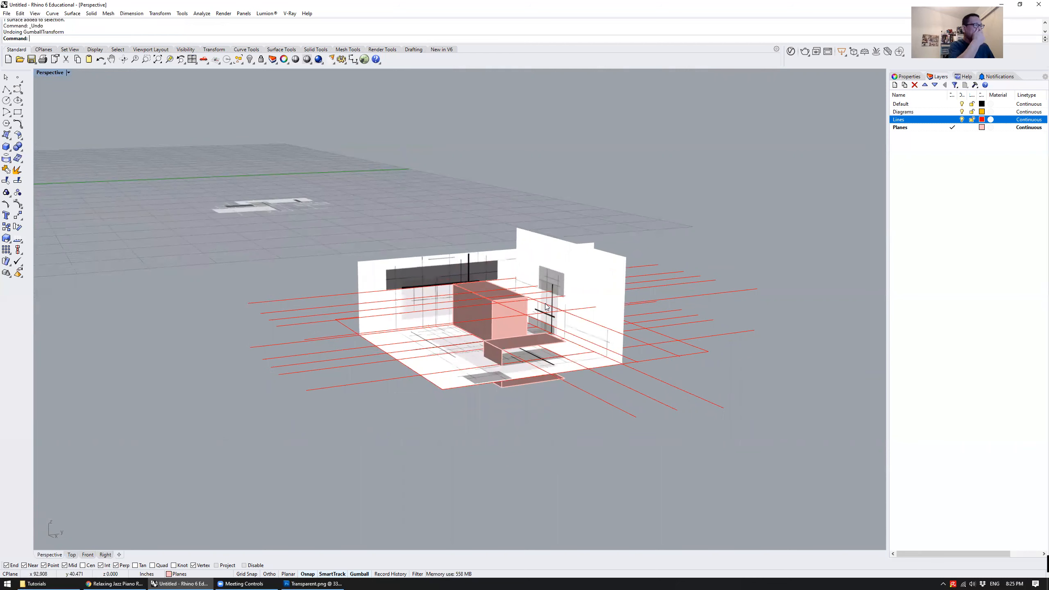
# Use the red base rectangle as the Trim cutter and cut off the floor lines' ends beyond its side outside the drawing
pyautogui.moveTo(534, 307); pyautogui.dragTo(443, 208, button='right')
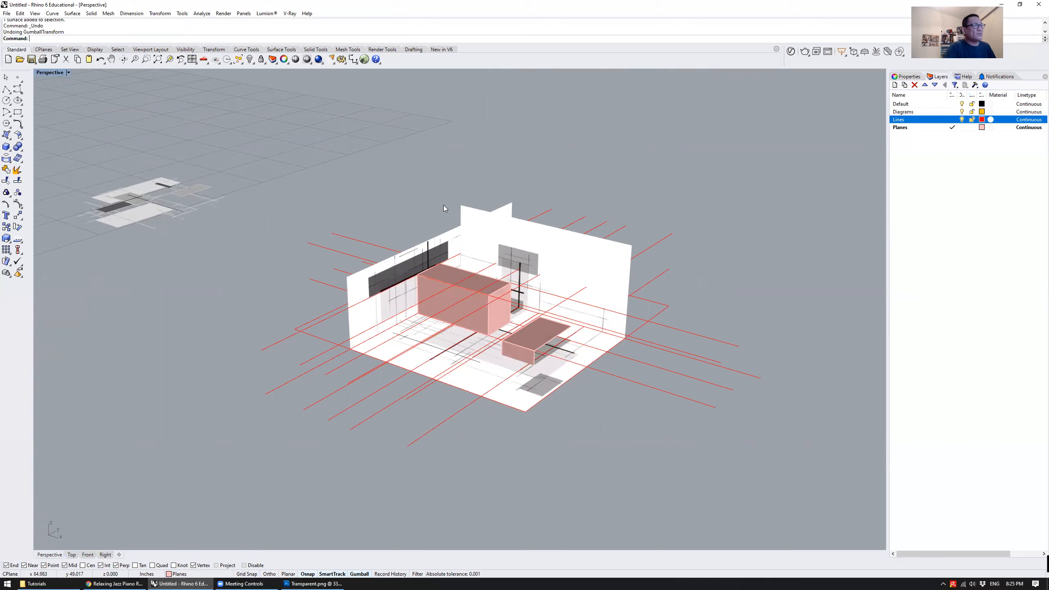
pyautogui.moveTo(655, 342); pyautogui.dragTo(687, 326, button='right')
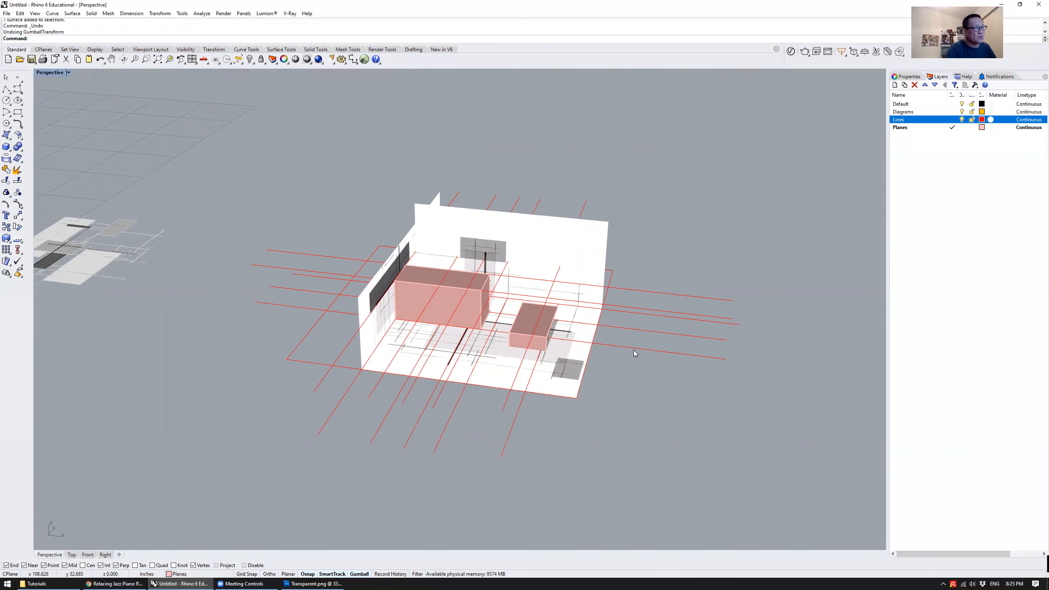
pyautogui.moveTo(620, 363); pyautogui.dragTo(598, 351, button='right')
pyautogui.scroll(3, 289, 360)
pyautogui.click(288, 365)
pyautogui.moveTo(347, 368); pyautogui.dragTo(430, 355, button='right')
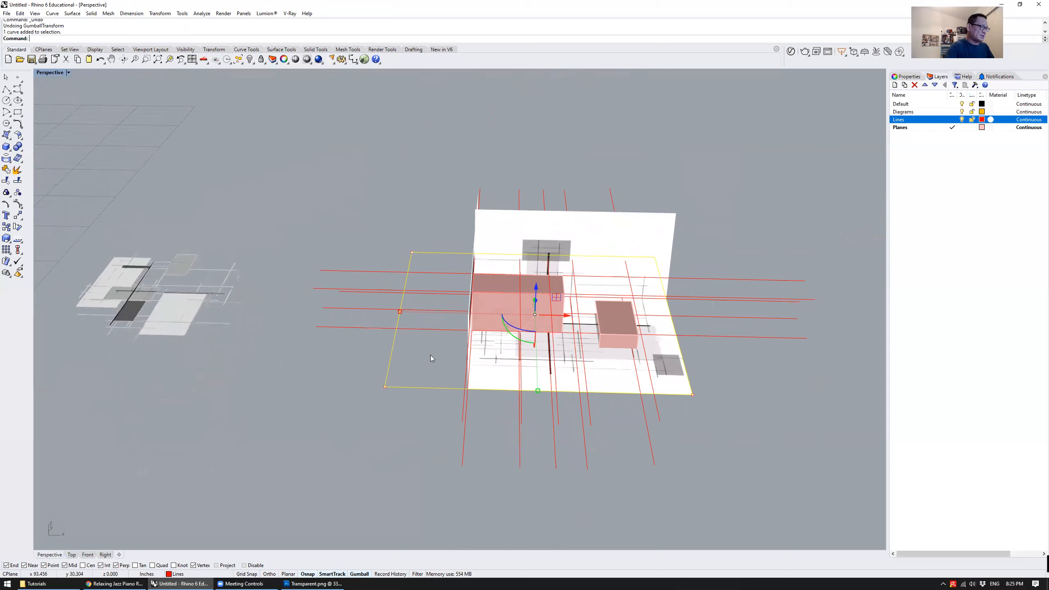
pyautogui.write('trim')
pyautogui.press('Return')
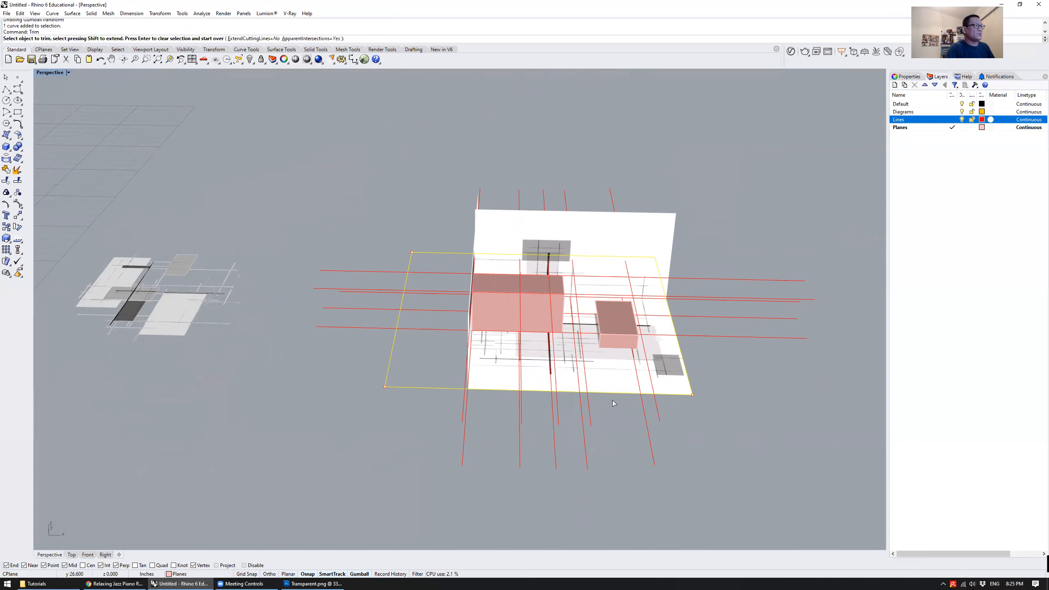
pyautogui.moveTo(436, 341); pyautogui.dragTo(370, 344, button='right')
pyautogui.scroll(5, 369, 345)
pyautogui.scroll(-5, 371, 344)
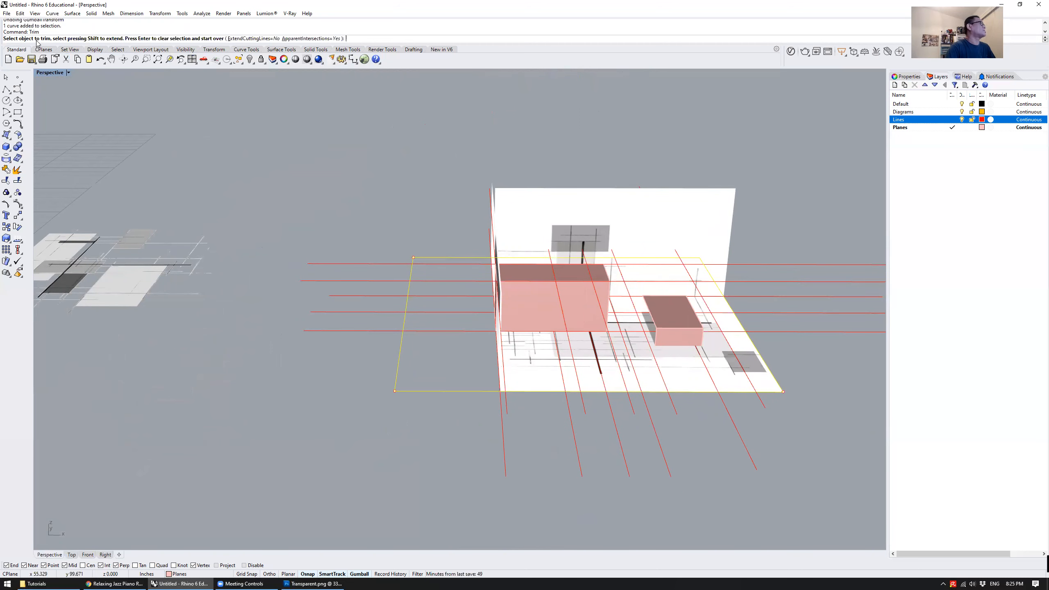
pyautogui.click(356, 331)
pyautogui.click(366, 312)
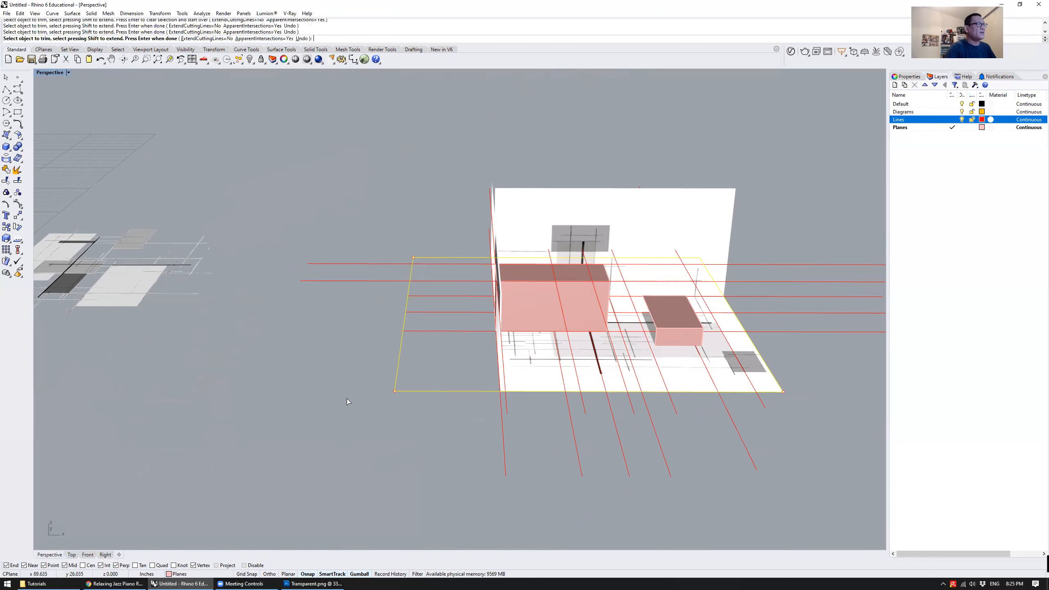
# Trim the remaining floor line ends that stick out past the other sides of the base rectangle, and finish trimming
pyautogui.moveTo(349, 391); pyautogui.dragTo(357, 428, button='right')
pyautogui.click(399, 458)
pyautogui.moveTo(644, 461); pyautogui.dragTo(496, 460, button='right')
pyautogui.moveTo(419, 439); pyautogui.dragTo(418, 440)
pyautogui.moveTo(626, 436); pyautogui.dragTo(627, 386, button='right')
pyautogui.moveTo(591, 293); pyautogui.dragTo(592, 293)
pyautogui.press('Return')
# Inspect the raised red lines that extend past the model on the side opposite the dark picture wall
pyautogui.moveTo(554, 313); pyautogui.dragTo(580, 268, button='right')
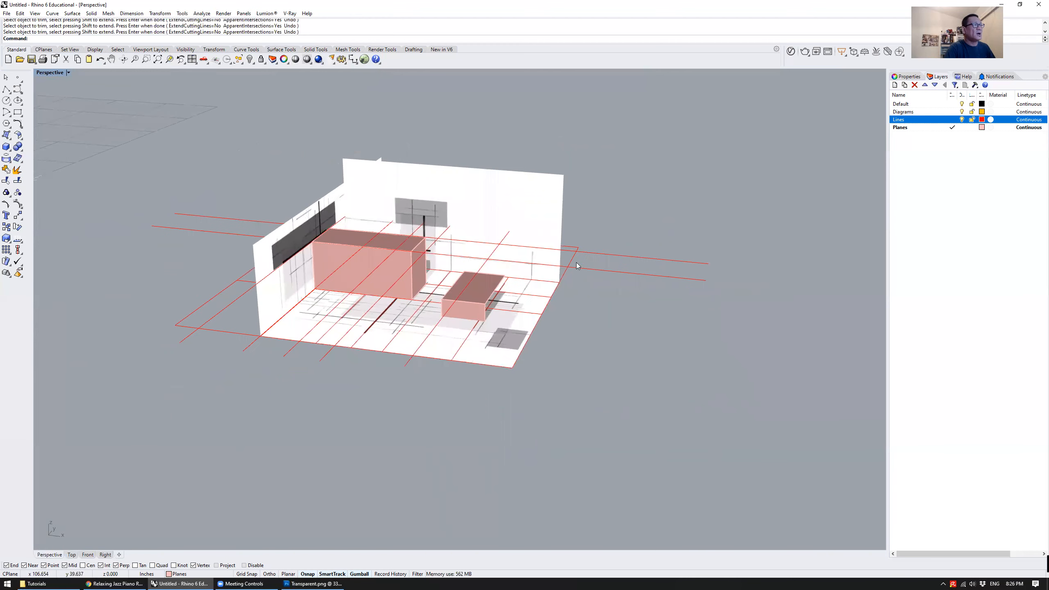
pyautogui.click(592, 252)
pyautogui.click(586, 269)
pyautogui.click(576, 307)
pyautogui.moveTo(575, 306)
pyautogui.mouseDown(button='right')
pyautogui.moveTo(574, 287)
pyautogui.moveTo(568, 295)
pyautogui.mouseUp(button='right')
pyautogui.click(569, 298)
pyautogui.click(583, 317)
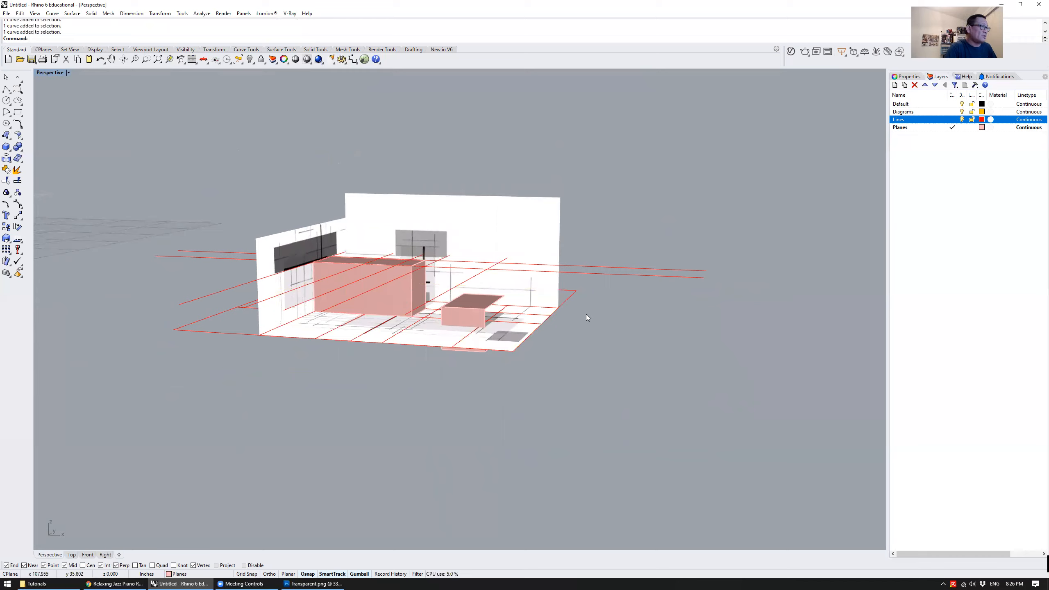
# Draw a straight polyline about 19.9 inches long beside the model's open side and move it to the Lines layer
pyautogui.click(6, 89)
pyautogui.moveTo(614, 345); pyautogui.dragTo(745, 274, button='right')
pyautogui.click(755, 271)
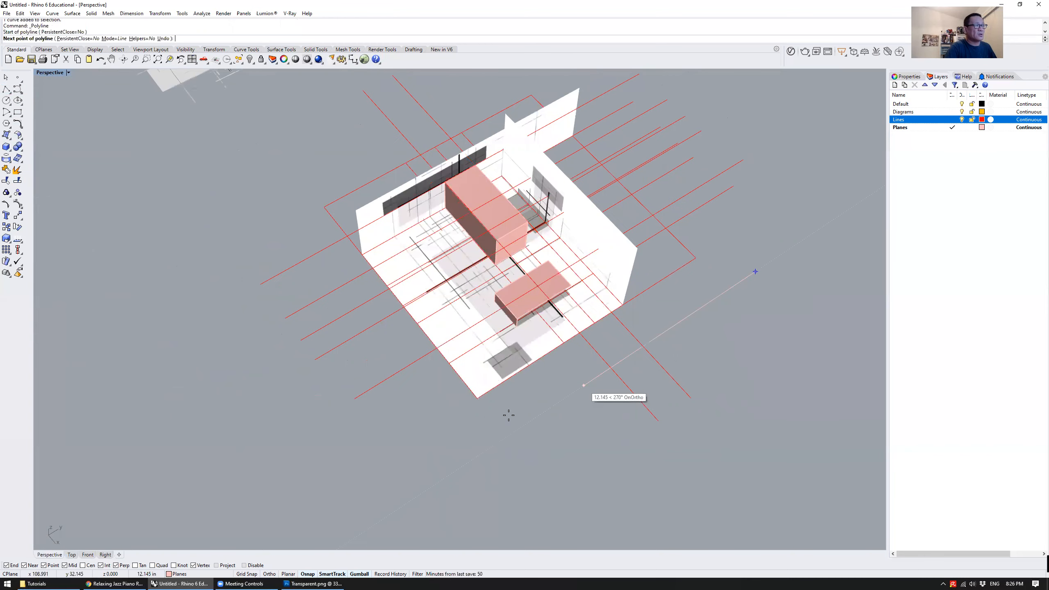
pyautogui.click(464, 465)
pyautogui.press('Return')
pyautogui.moveTo(466, 462); pyautogui.dragTo(596, 344, button='right')
pyautogui.click(596, 344)
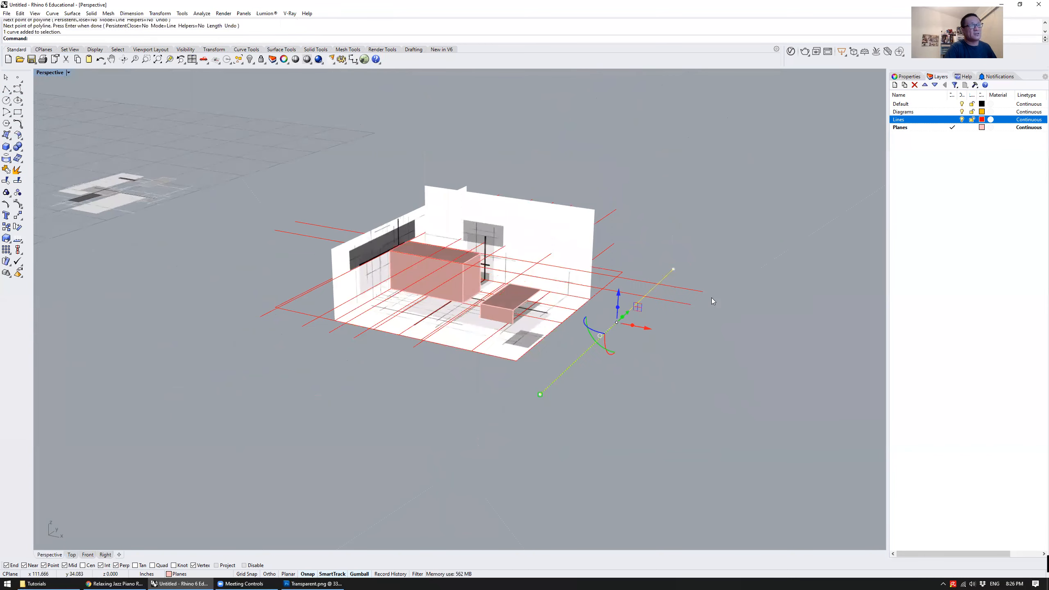
pyautogui.rightClick(927, 123)
pyautogui.click(969, 262)
pyautogui.press('Escape')
# Extrude the new line vertically into a tall plane that crosses the raised red lines
pyautogui.moveTo(710, 261); pyautogui.dragTo(622, 318, button='right')
pyautogui.click(614, 325)
pyautogui.write('extrude')
pyautogui.press('Return')
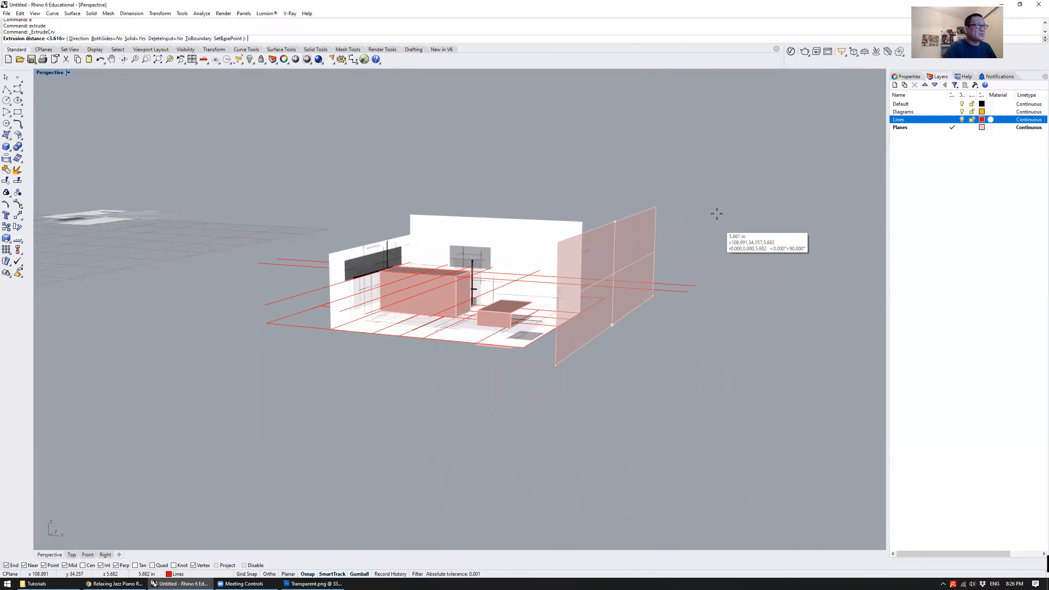
pyautogui.click(710, 143)
pyautogui.click(625, 220)
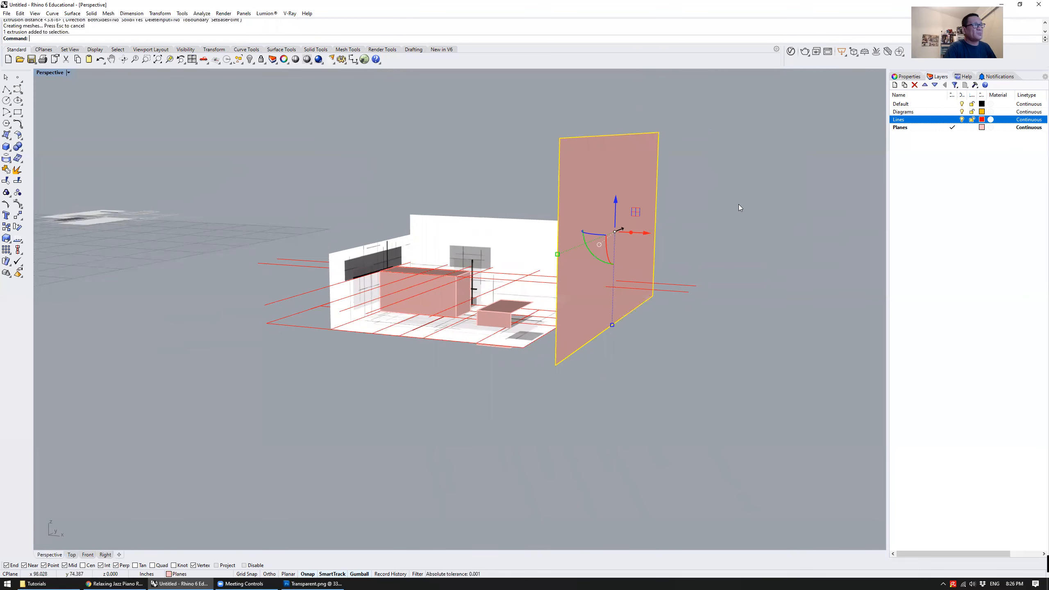
# Trim off the ends of the raised red lines beyond the extruded plane, using the plane as cutting object
pyautogui.scroll(4, 624, 283)
pyautogui.moveTo(684, 362); pyautogui.dragTo(693, 352, button='right')
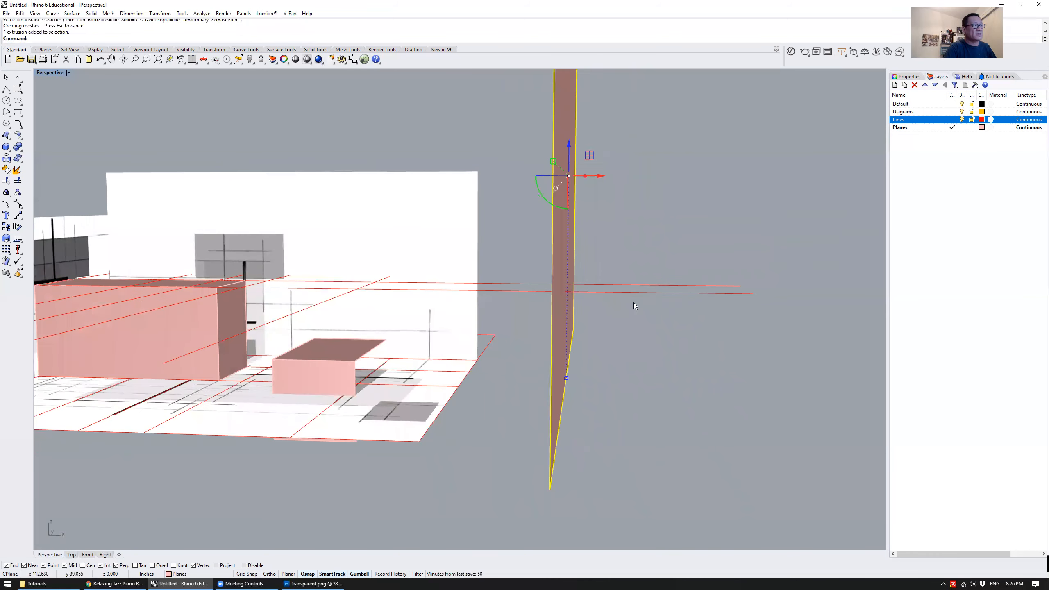
pyautogui.click(612, 326)
pyautogui.moveTo(613, 326); pyautogui.dragTo(612, 330, button='right')
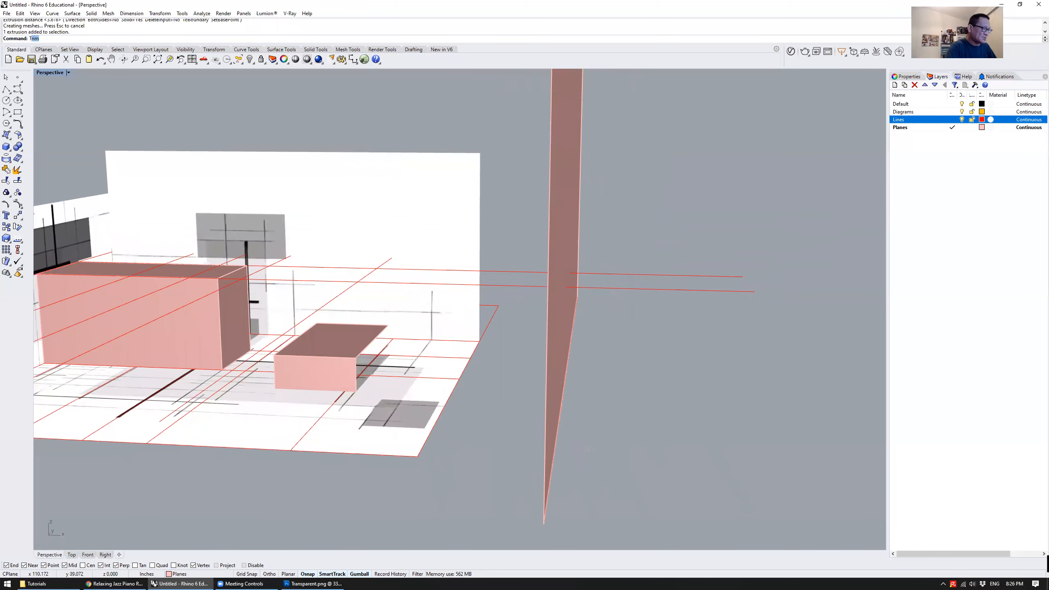
pyautogui.press('Return')
pyautogui.click(570, 209)
pyautogui.press('Return')
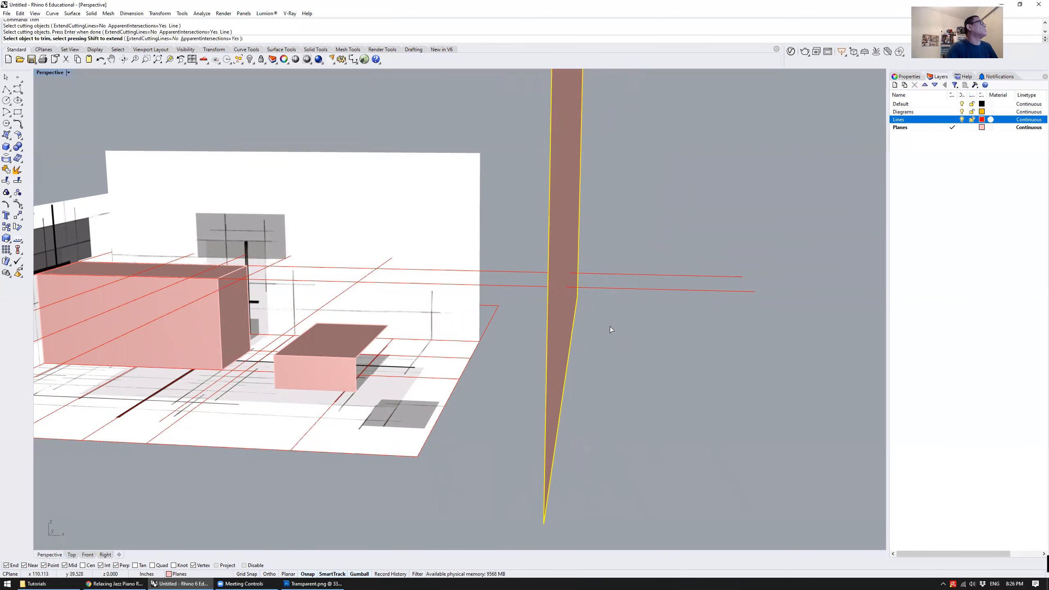
pyautogui.moveTo(611, 327); pyautogui.dragTo(612, 301, button='right')
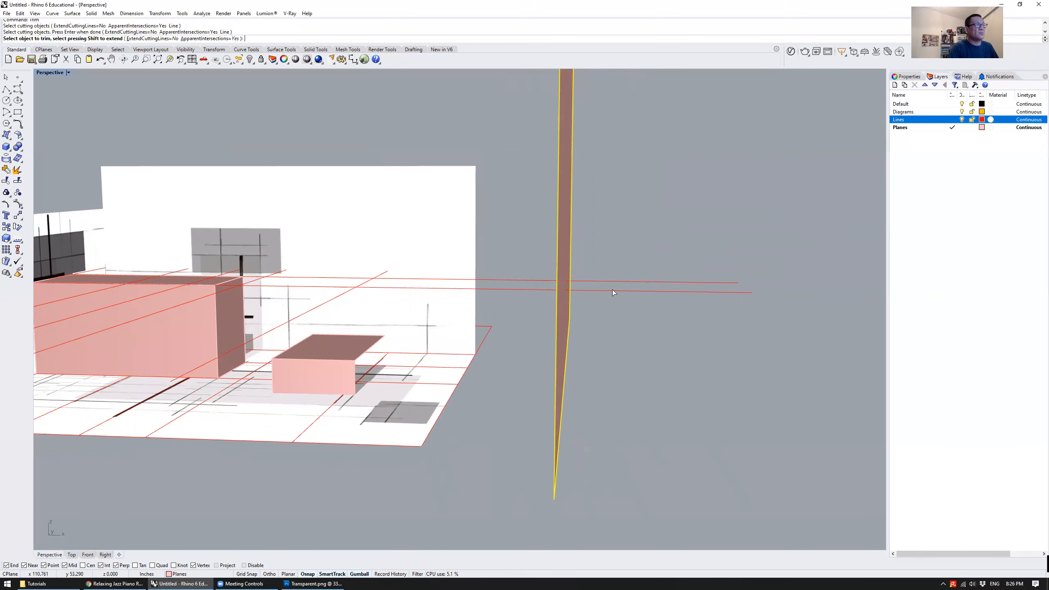
pyautogui.click(612, 290)
pyautogui.click(611, 282)
# Trim the leftover line ends past the plane in the Top view, and finish the trim back in the maximized Perspective view
pyautogui.moveTo(633, 309); pyautogui.dragTo(567, 291, button='right')
pyautogui.scroll(10, 582, 283)
pyautogui.scroll(-5, 541, 288)
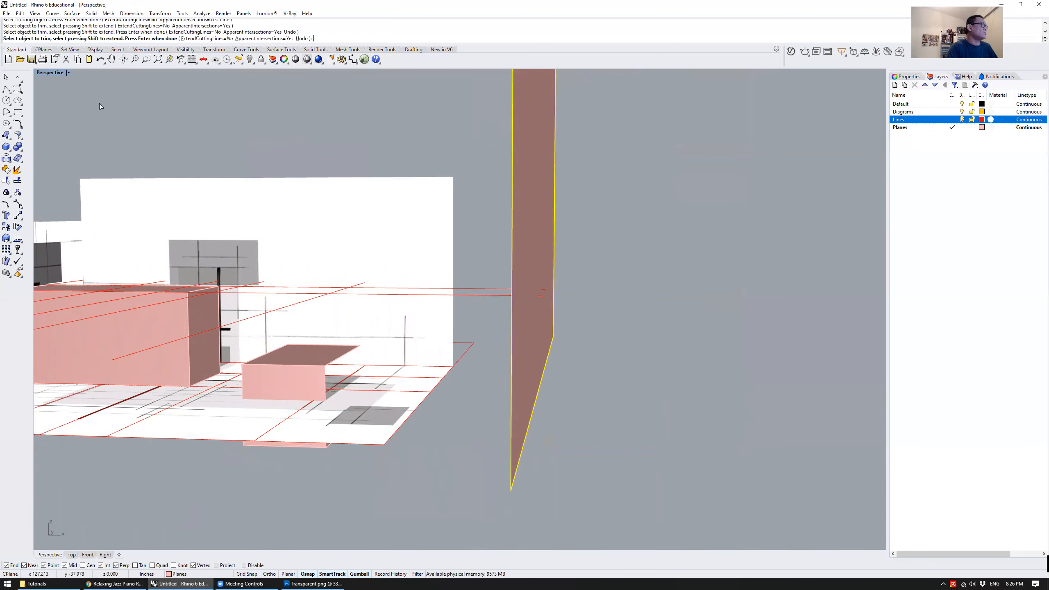
pyautogui.hotkey('ctrl', 'm')
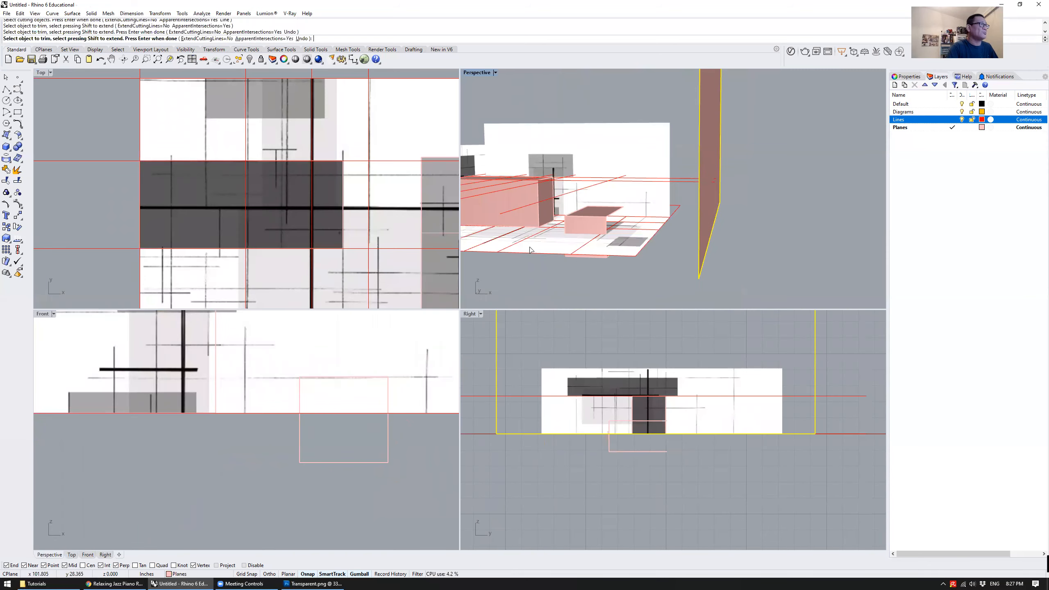
pyautogui.scroll(-5, 341, 175)
pyautogui.scroll(6, 364, 193)
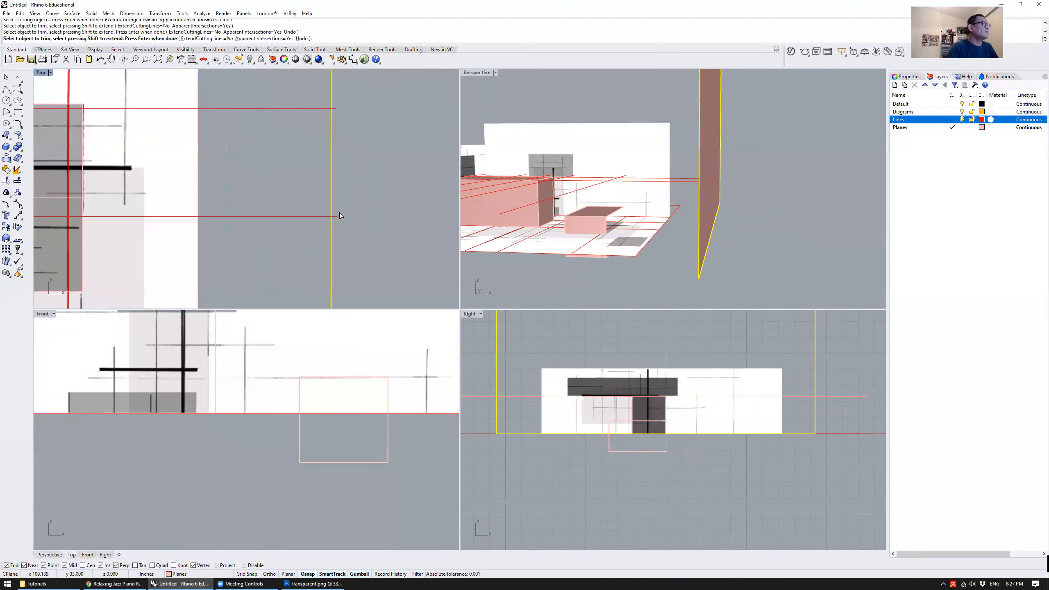
pyautogui.scroll(2, 340, 216)
pyautogui.moveTo(330, 207); pyautogui.dragTo(327, 204)
pyautogui.moveTo(351, 161); pyautogui.dragTo(344, 268, button='right')
pyautogui.moveTo(321, 151); pyautogui.dragTo(320, 151)
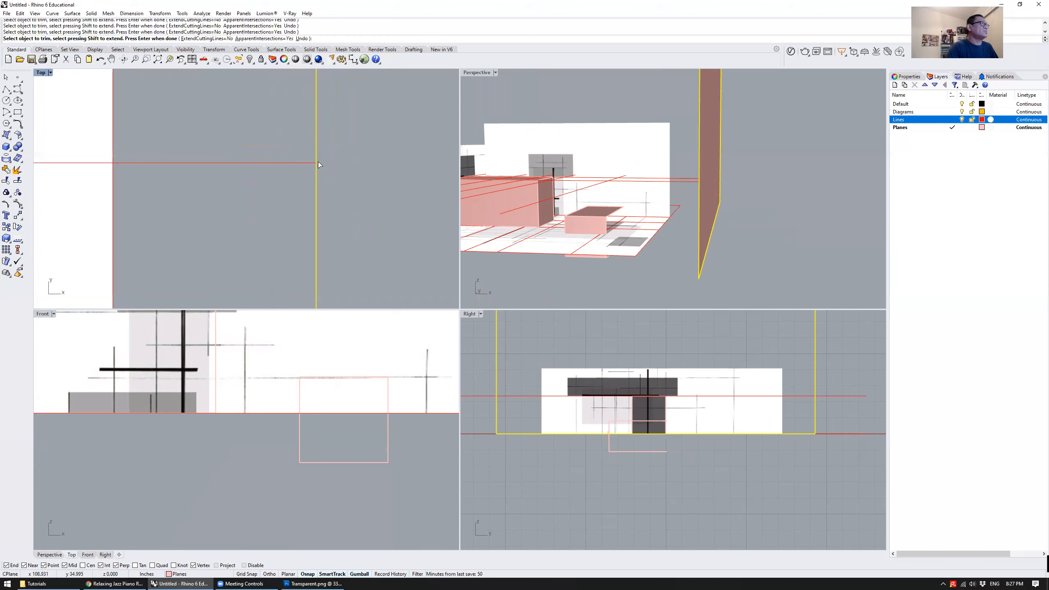
pyautogui.doubleClick(477, 73)
pyautogui.rightClick(598, 226)
# Delete the extruded cutting plane and the helper line it was made from
pyautogui.moveTo(564, 234); pyautogui.dragTo(575, 384, button='right')
pyautogui.click(545, 240)
pyautogui.press('Delete')
pyautogui.click(537, 409)
pyautogui.press('Delete')
# Copy and paste the red base rectangle, and move the copy onto the empty area beside the model
pyautogui.moveTo(621, 293); pyautogui.dragTo(581, 326, button='right')
pyautogui.moveTo(546, 294); pyautogui.dragTo(487, 312, button='right')
pyautogui.scroll(5, 639, 297)
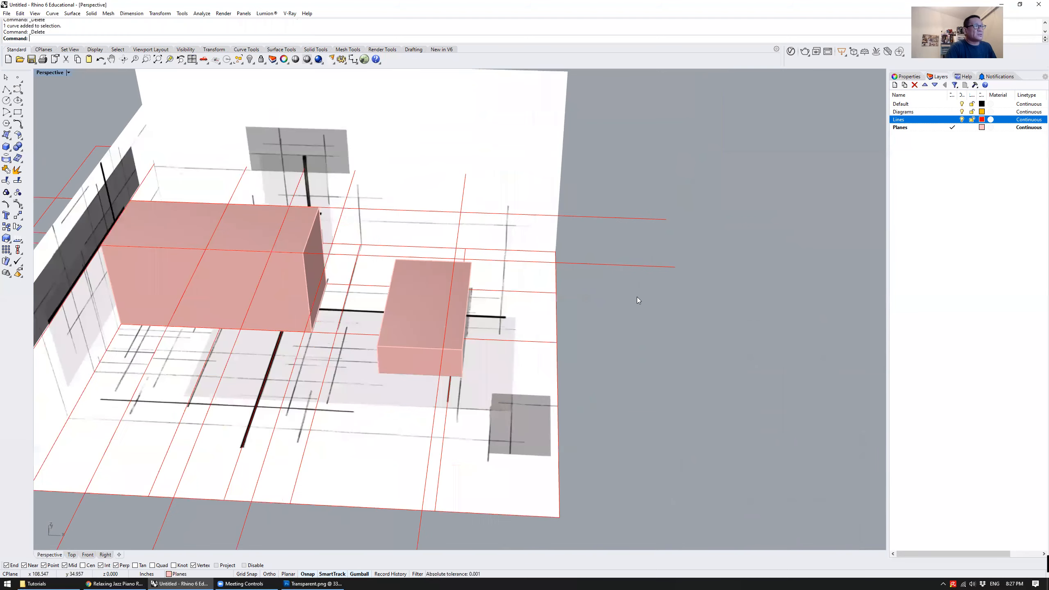
pyautogui.scroll(-3, 635, 296)
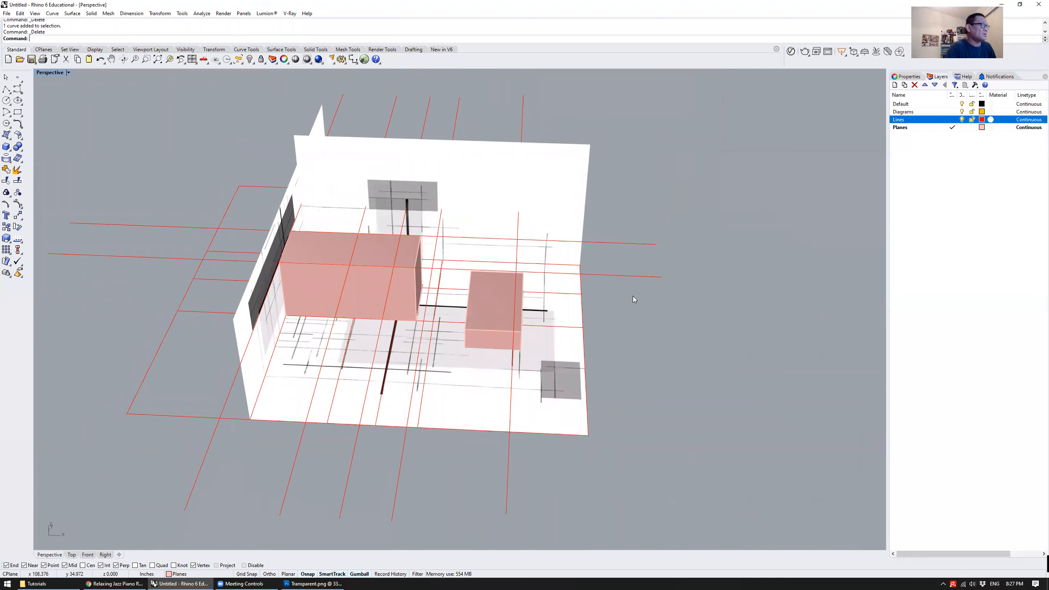
pyautogui.click(638, 277)
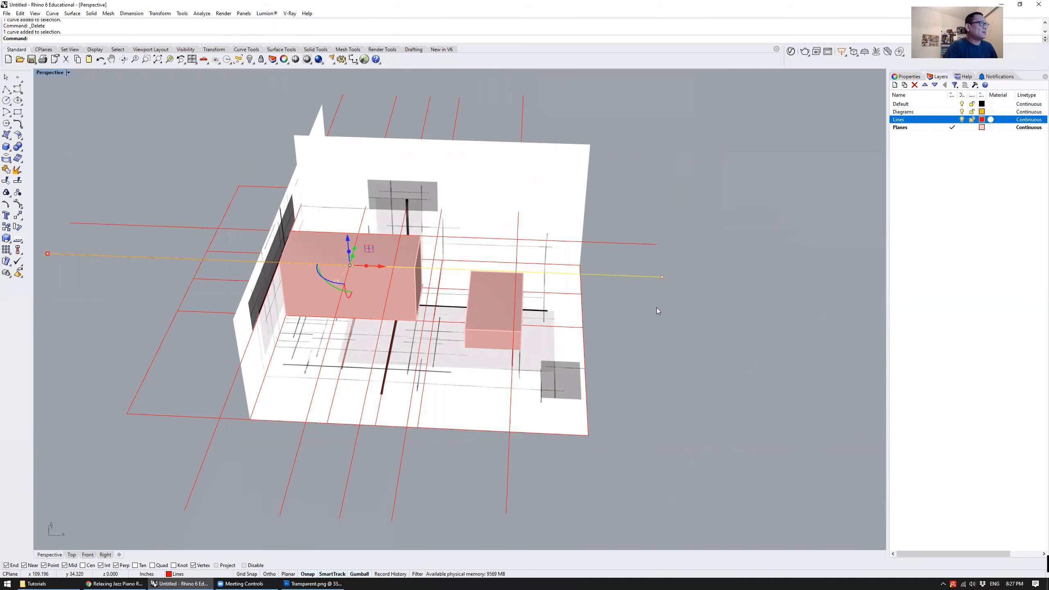
pyautogui.scroll(-2, 654, 308)
pyautogui.click(341, 378)
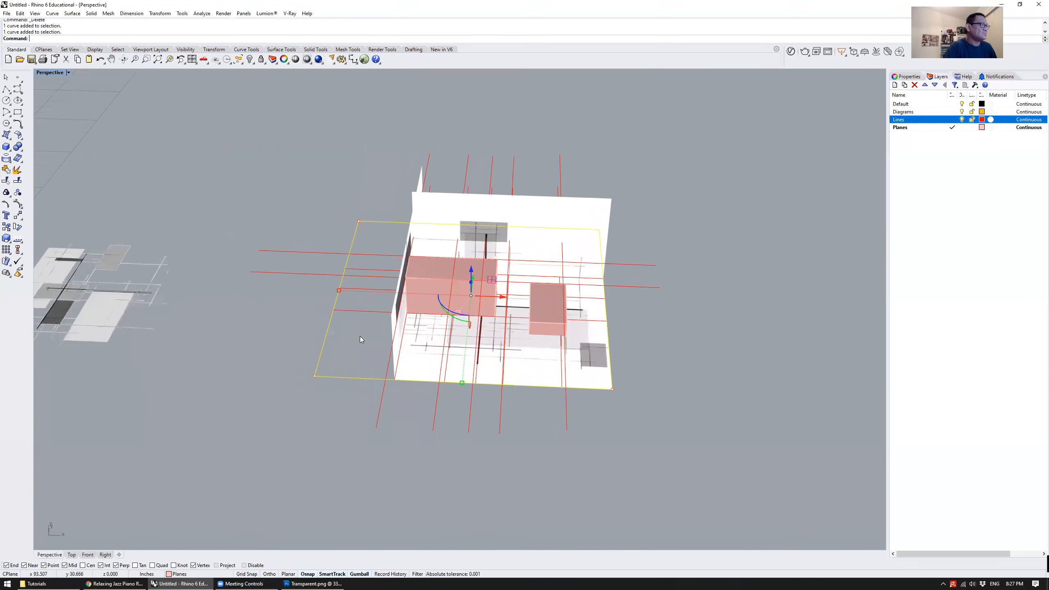
pyautogui.scroll(-2, 358, 337)
pyautogui.hotkey('ctrl', 'c')
pyautogui.hotkey('ctrl', 'v')
pyautogui.moveTo(444, 317); pyautogui.dragTo(667, 317)
pyautogui.click(630, 382)
# Pull one front corner point of the copied rectangle inward to distort its outline
pyautogui.scroll(4, 512, 382)
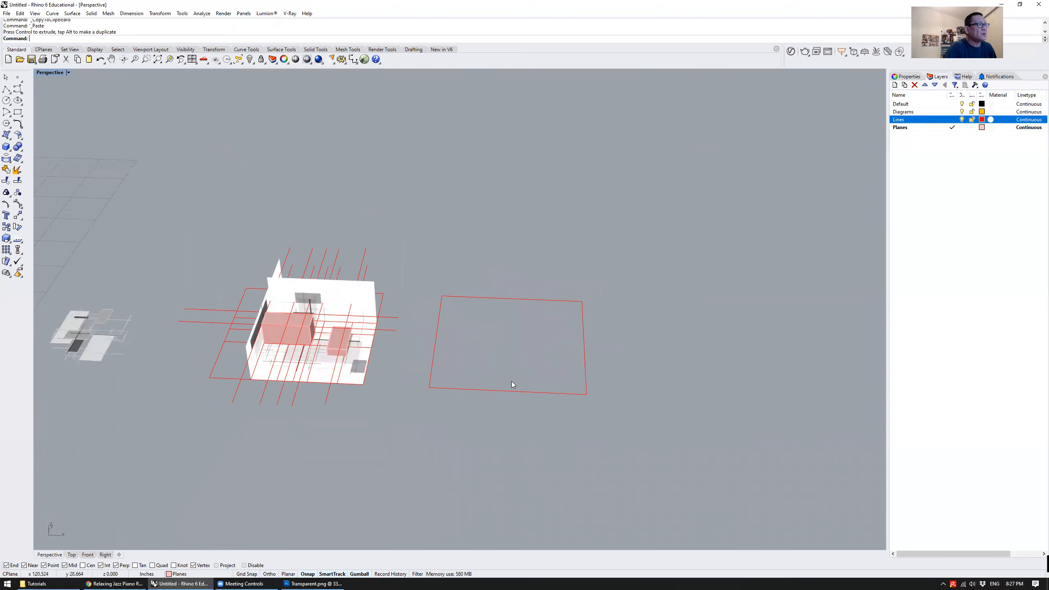
pyautogui.click(515, 396)
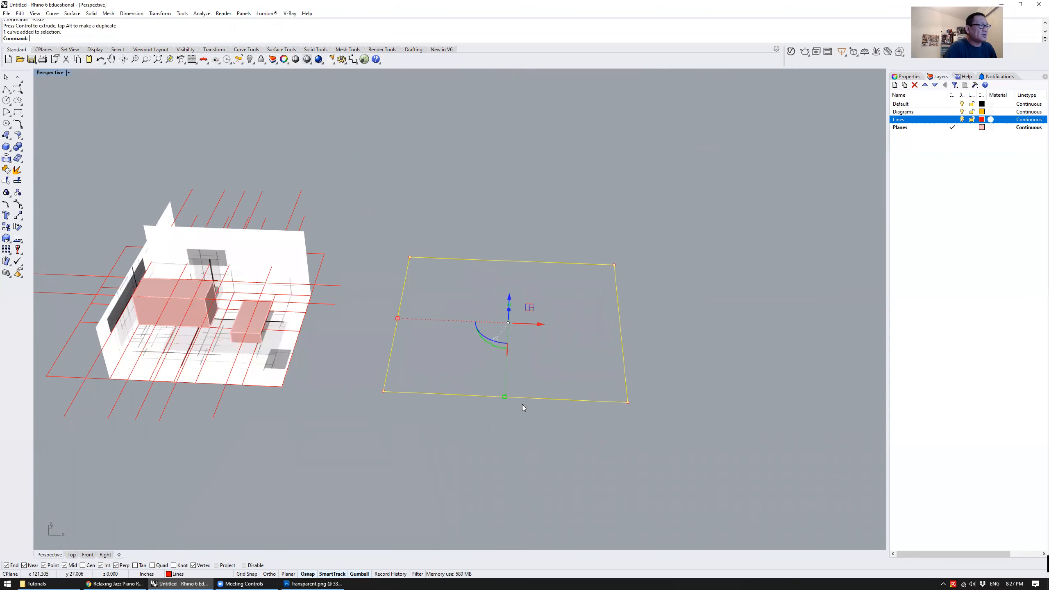
pyautogui.click(628, 403)
pyautogui.moveTo(646, 422); pyautogui.dragTo(635, 404, button='right')
pyautogui.moveTo(635, 404); pyautogui.dragTo(569, 352)
pyautogui.press('Escape')
pyautogui.click(540, 372)
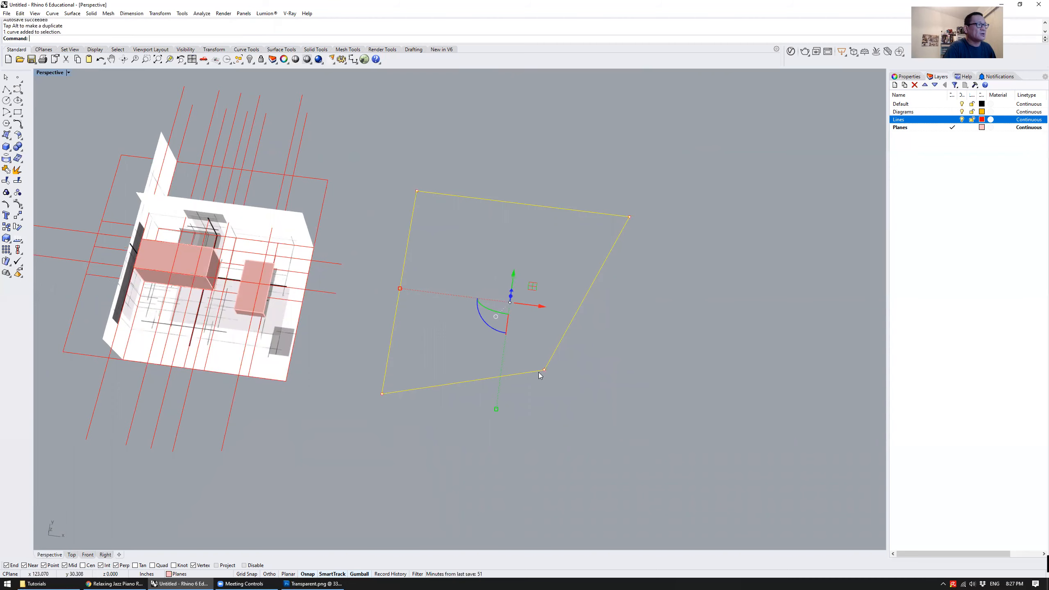
pyautogui.click(544, 370)
pyautogui.press('Escape')
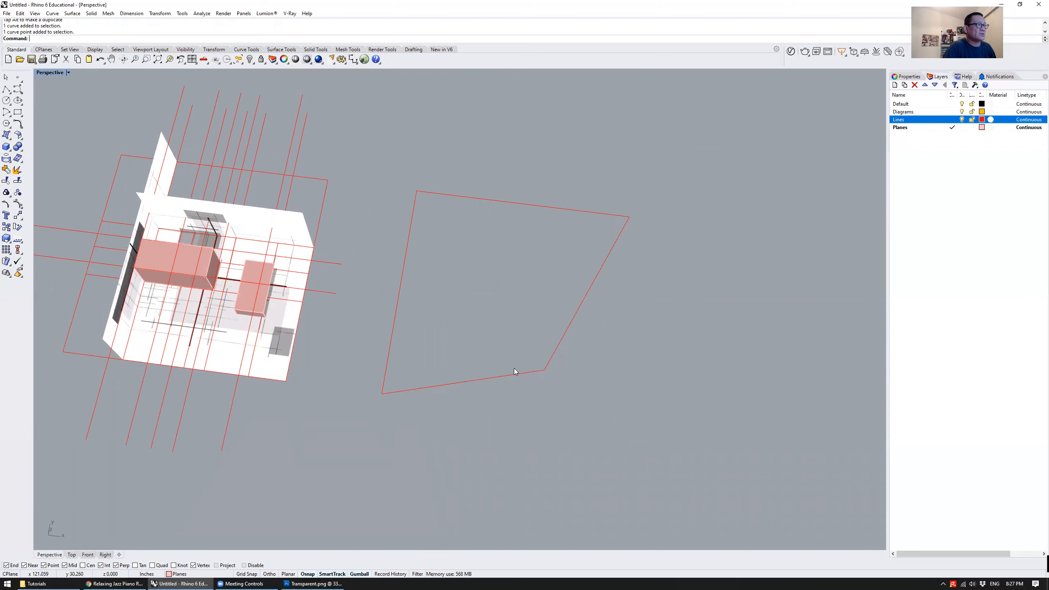
# Reselect the moved corner point of the copied outline and shift it again with the gumball
pyautogui.click(514, 374)
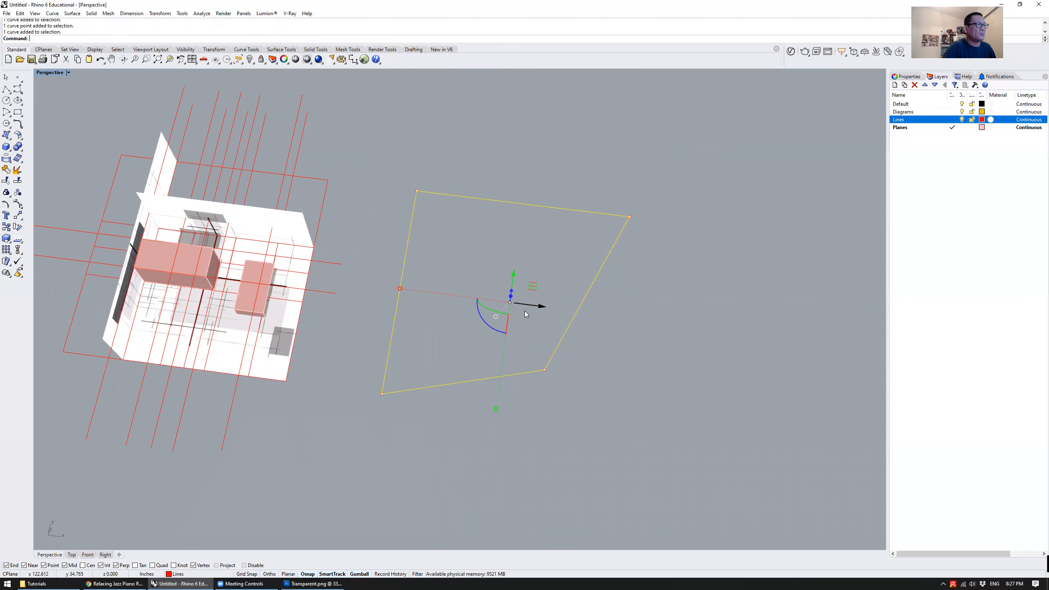
pyautogui.click(545, 370)
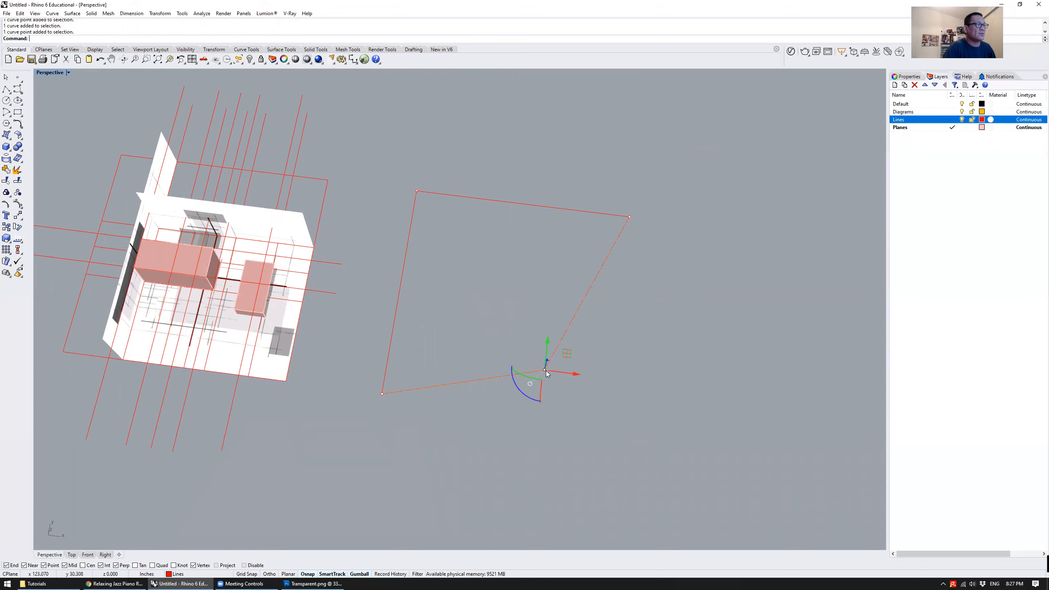
pyautogui.moveTo(561, 375); pyautogui.dragTo(569, 322)
pyautogui.click(467, 243)
pyautogui.moveTo(467, 244); pyautogui.dragTo(497, 242, button='right')
pyautogui.click(520, 346)
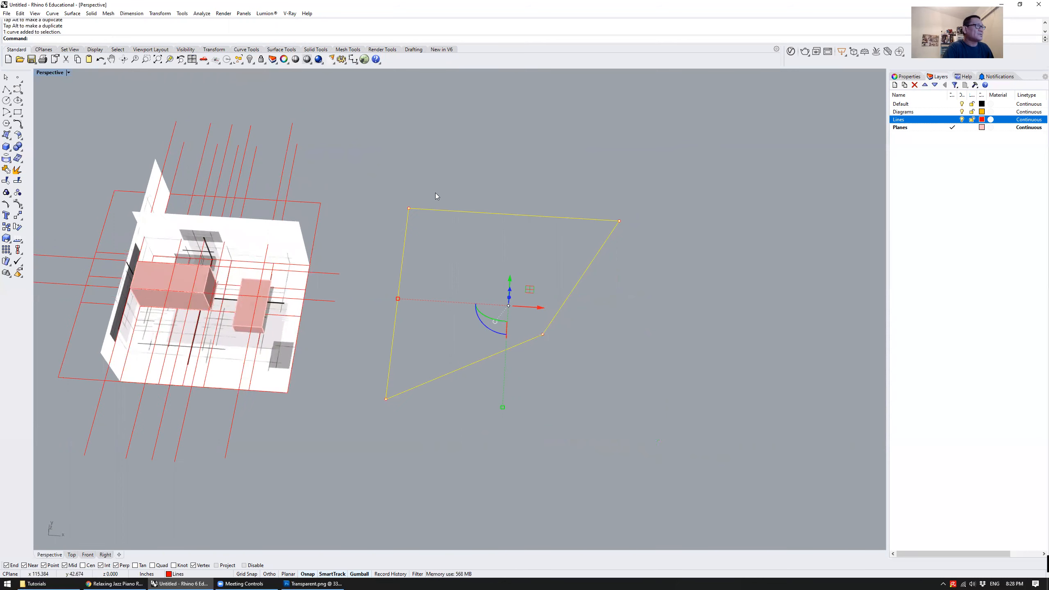
# Try selecting corner points of the copied outline with selection windows and reshaping it further
pyautogui.moveTo(387, 176); pyautogui.dragTo(646, 247)
pyautogui.click(624, 282)
pyautogui.click(553, 319)
pyautogui.moveTo(497, 226); pyautogui.dragTo(657, 242)
pyautogui.moveTo(519, 190); pyautogui.dragTo(515, 264)
pyautogui.moveTo(364, 380); pyautogui.dragTo(447, 433)
pyautogui.moveTo(530, 316); pyautogui.dragTo(564, 411)
pyautogui.moveTo(564, 411); pyautogui.dragTo(662, 341, button='right')
# Delete the distorted copy of the rectangle beside the model
pyautogui.click(635, 269)
pyautogui.scroll(-5, 634, 270)
pyautogui.moveTo(634, 270); pyautogui.dragTo(547, 317, button='right')
pyautogui.click(547, 317)
pyautogui.press('Delete')
# Shorten the raised line along the large box's top front edge by moving its outer end point in to the model's open side
pyautogui.scroll(5, 523, 295)
pyautogui.keyDown('shift'); pyautogui.moveTo(494, 300); pyautogui.dragTo(597, 341, button='right'); pyautogui.keyUp('shift')
pyautogui.moveTo(597, 341); pyautogui.dragTo(693, 346, button='right')
pyautogui.scroll(5, 587, 312)
pyautogui.click(589, 317)
pyautogui.scroll(-3, 578, 323)
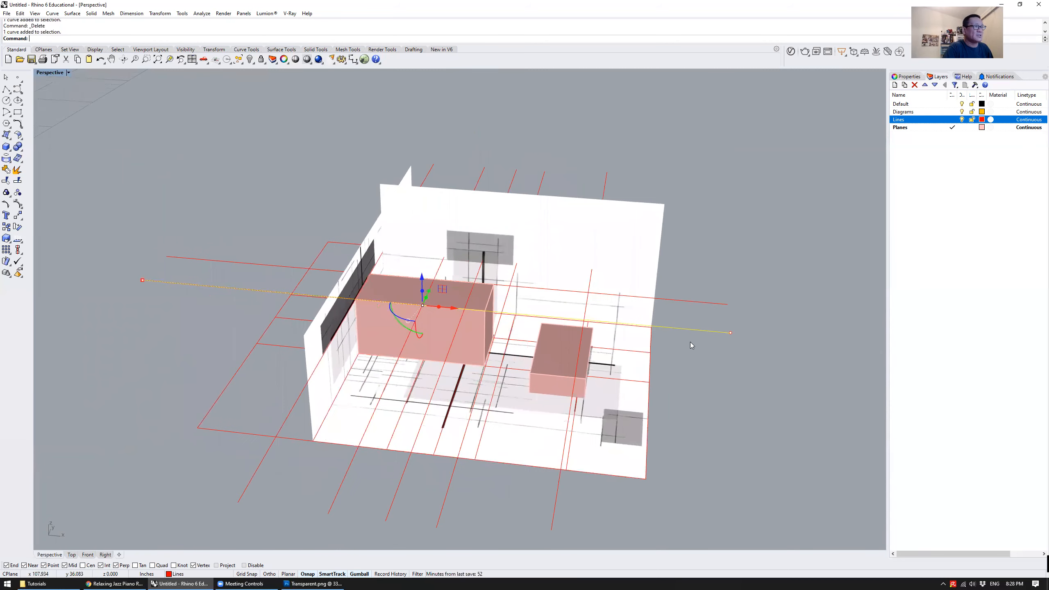
pyautogui.click(731, 333)
pyautogui.moveTo(758, 332); pyautogui.dragTo(696, 348)
pyautogui.click(730, 333)
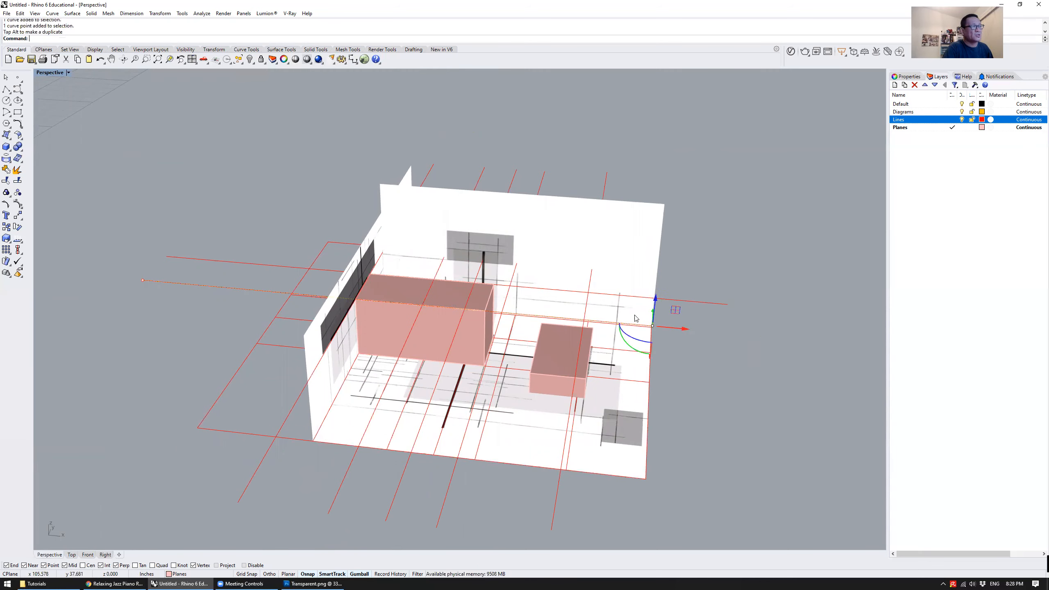
# Move the same raised line's opposite end point inward, toward the dark picture wall, and deselect it
pyautogui.click(142, 281)
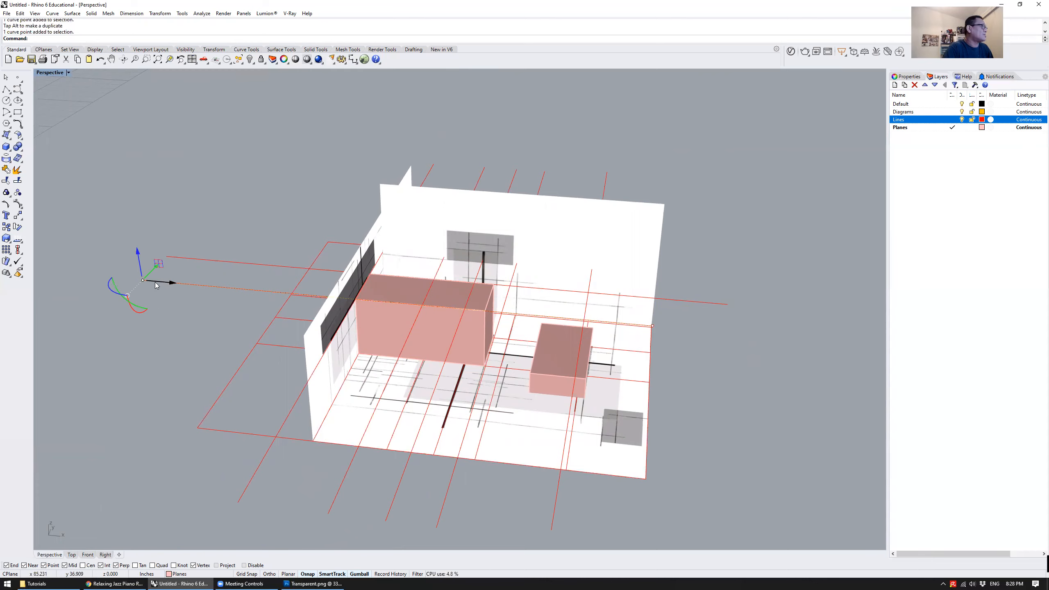
pyautogui.moveTo(158, 284); pyautogui.dragTo(286, 295)
pyautogui.press('Escape')
pyautogui.moveTo(773, 378); pyautogui.dragTo(688, 322, button='right')
pyautogui.moveTo(451, 312); pyautogui.dragTo(483, 324, button='right')
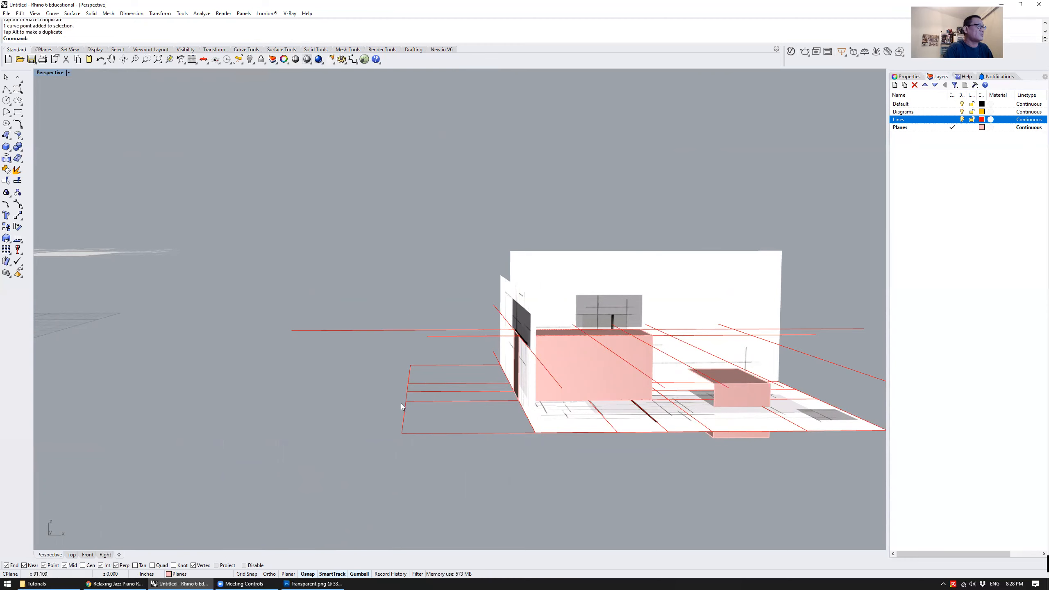
# Examine the adjusted red lines around the boxes and walls from the side and from above
pyautogui.moveTo(419, 354); pyautogui.dragTo(328, 280, button='right')
pyautogui.click(311, 283)
pyautogui.click(241, 276)
pyautogui.click(282, 299)
pyautogui.scroll(-2, 282, 299)
pyautogui.moveTo(282, 298); pyautogui.dragTo(289, 285, button='right')
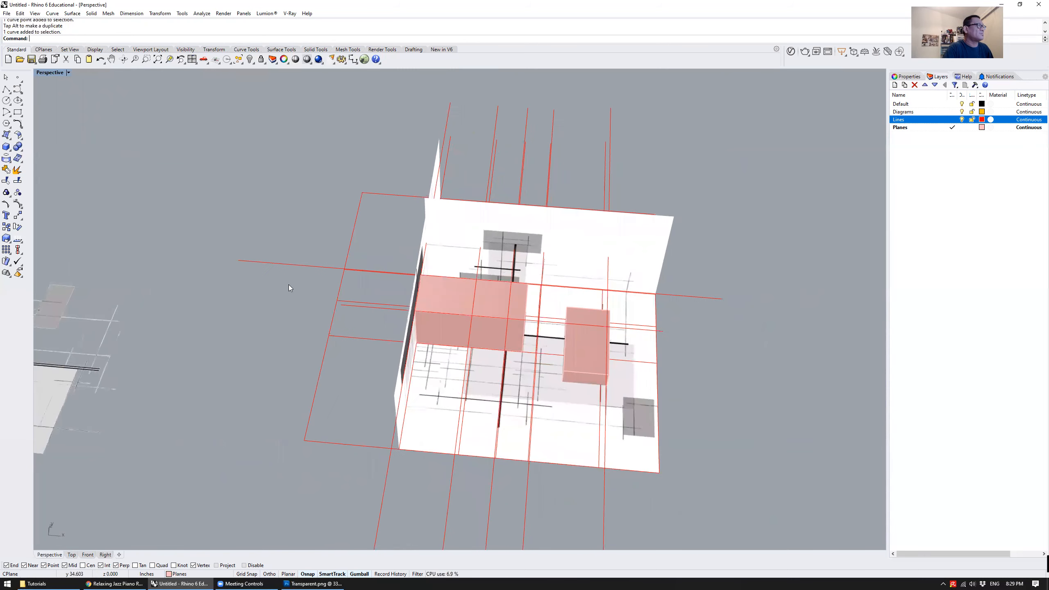
pyautogui.click(288, 264)
pyautogui.click(261, 309)
# Duplicate the small box's top surface, placing one copy beside the model on its open side and keeping one on the box
pyautogui.moveTo(591, 377); pyautogui.dragTo(540, 329, button='right')
pyautogui.keyDown('shift'); pyautogui.moveTo(540, 329); pyautogui.dragTo(434, 289, button='right'); pyautogui.keyUp('shift')
pyautogui.click(466, 316)
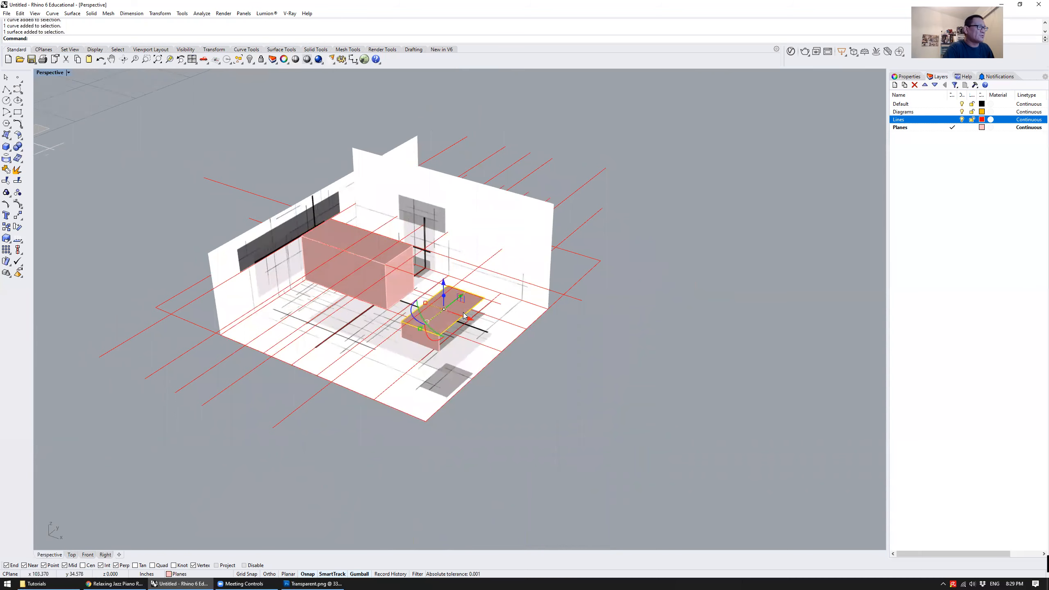
pyautogui.scroll(-4, 464, 316)
pyautogui.scroll(2, 485, 336)
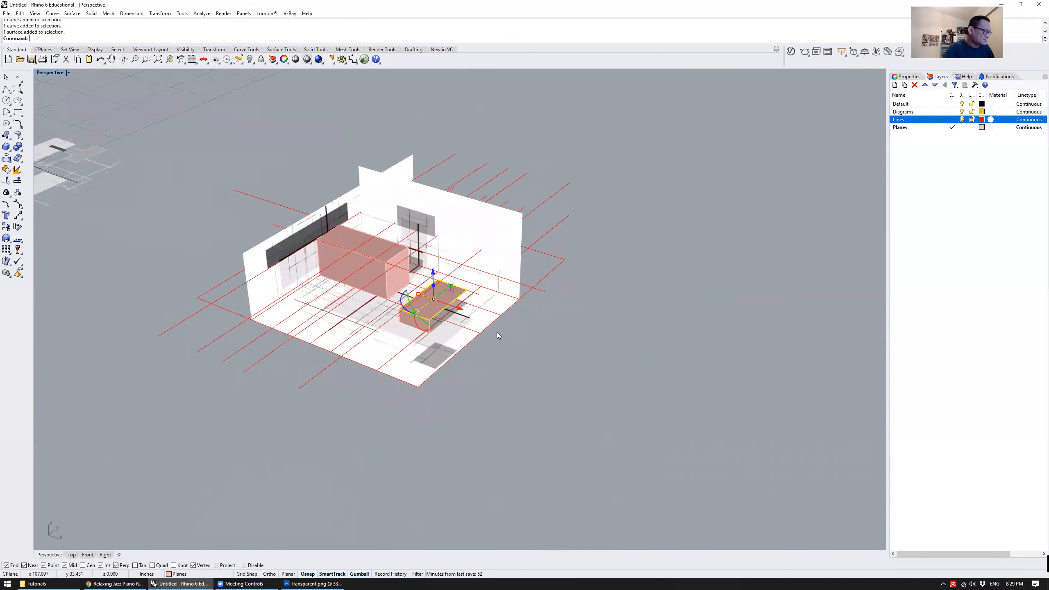
pyautogui.hotkey('ctrl', 'c')
pyautogui.hotkey('ctrl', 'v')
pyautogui.moveTo(453, 316); pyautogui.dragTo(646, 380)
pyautogui.hotkey('ctrl', 'v')
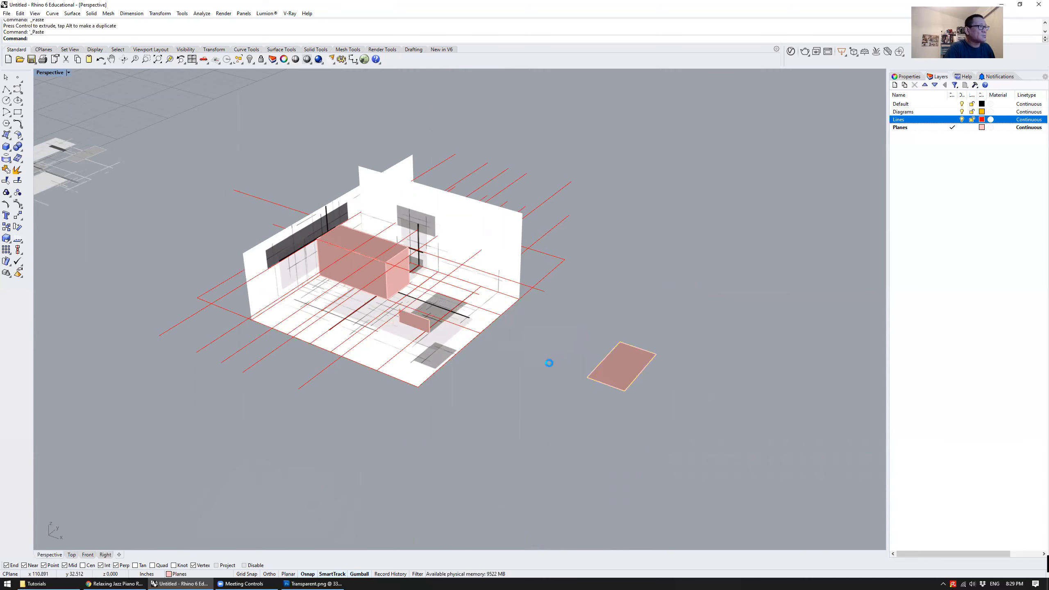
pyautogui.click(616, 366)
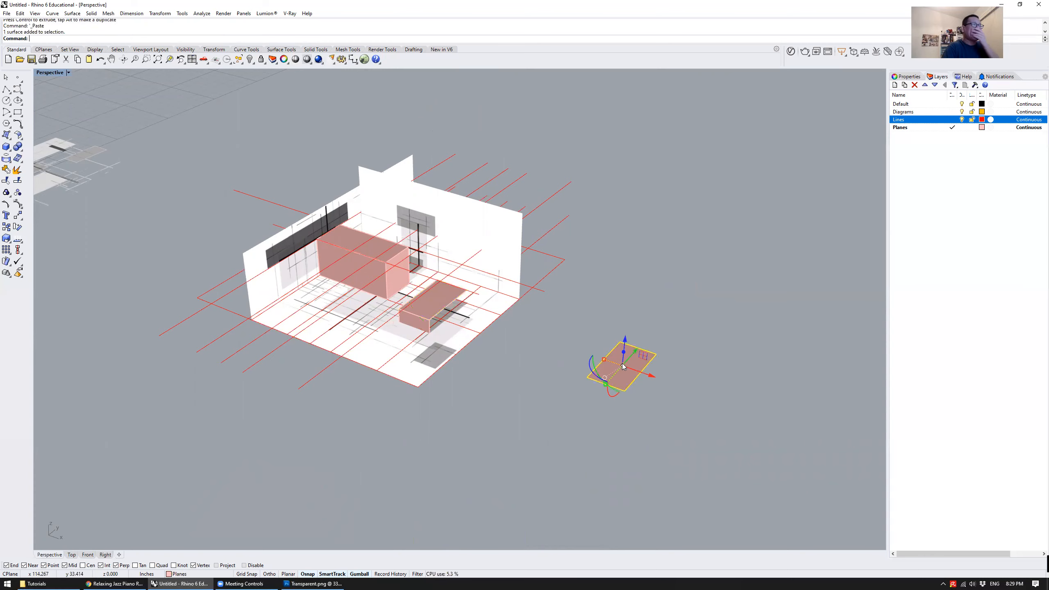
pyautogui.moveTo(682, 337); pyautogui.dragTo(594, 291, button='right')
pyautogui.click(621, 300)
# Draw an open three-segment polyline freehand around the back and outer side of the loose plane beside the model
pyautogui.scroll(3, 603, 299)
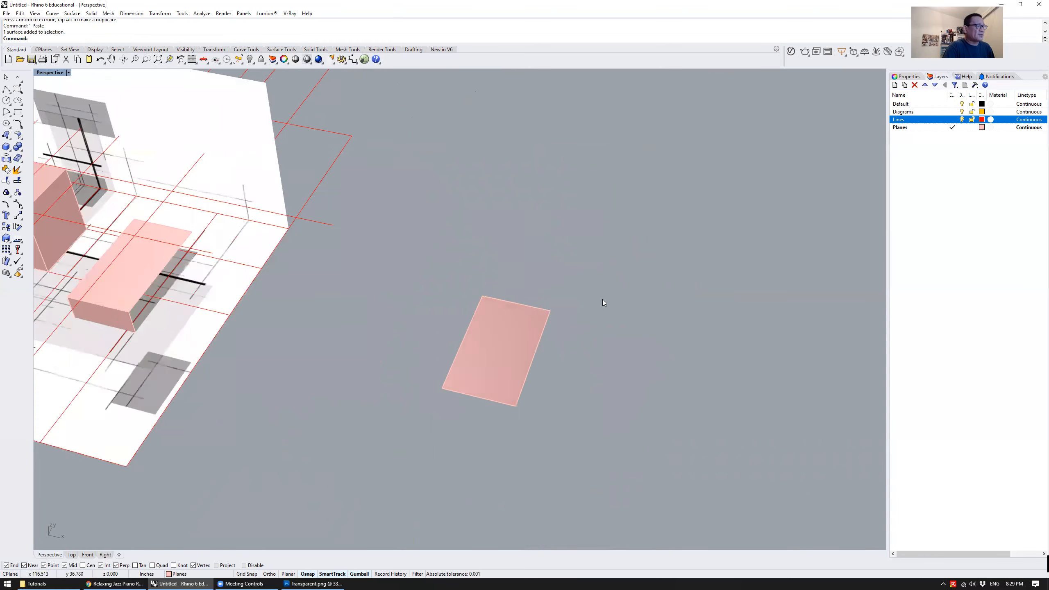
pyautogui.scroll(-1, 602, 301)
pyautogui.scroll(-3, 335, 259)
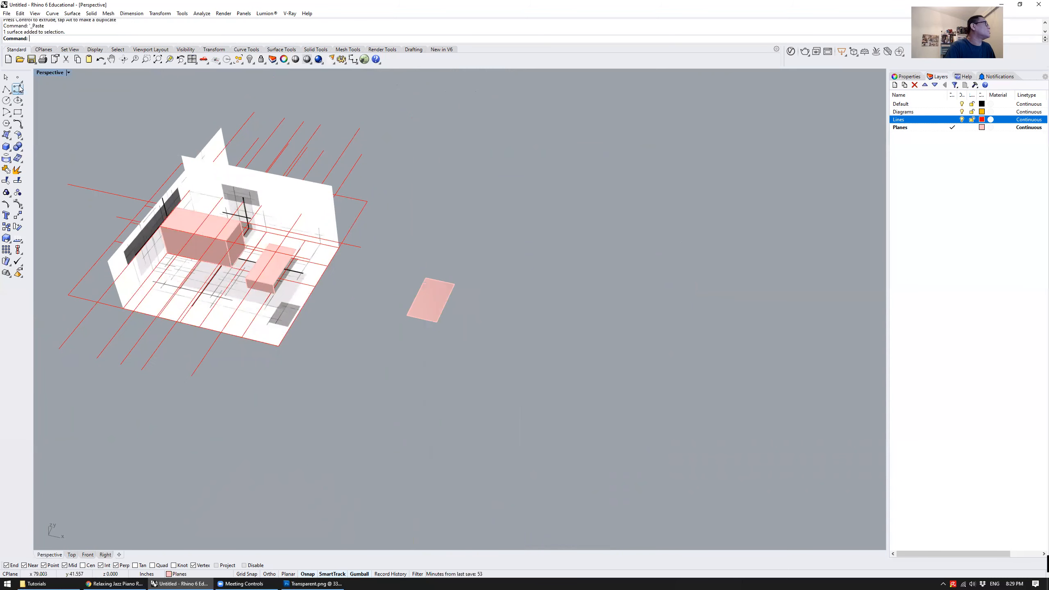
pyautogui.click(6, 89)
pyautogui.click(413, 266)
pyautogui.click(479, 260)
pyautogui.click(474, 298)
pyautogui.click(454, 312)
pyautogui.press('Return')
pyautogui.scroll(4, 457, 284)
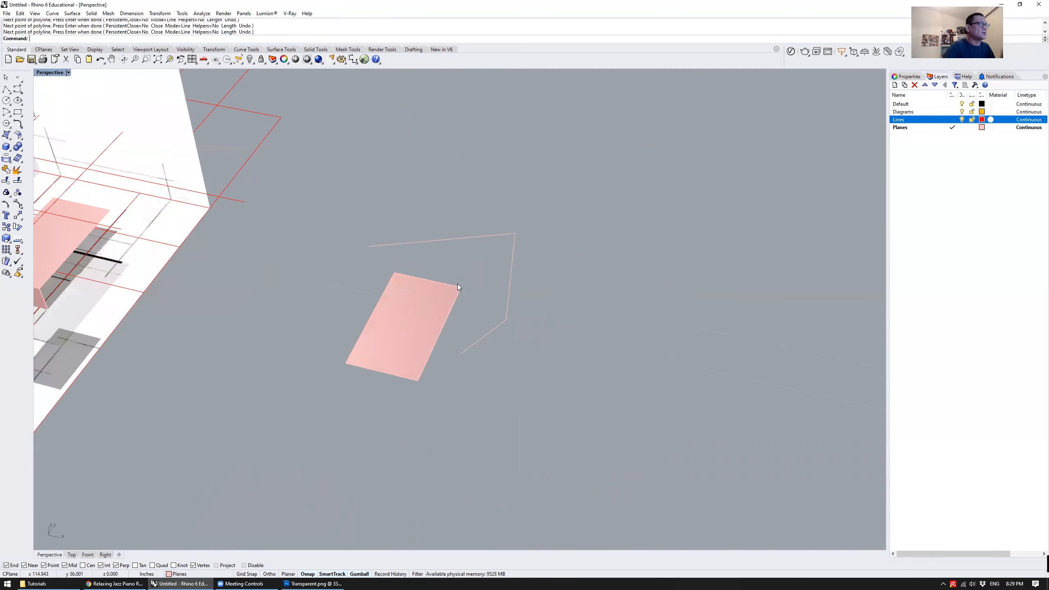
# Copy the new polyline beside the loose plane to the Lines layer
pyautogui.click(505, 319)
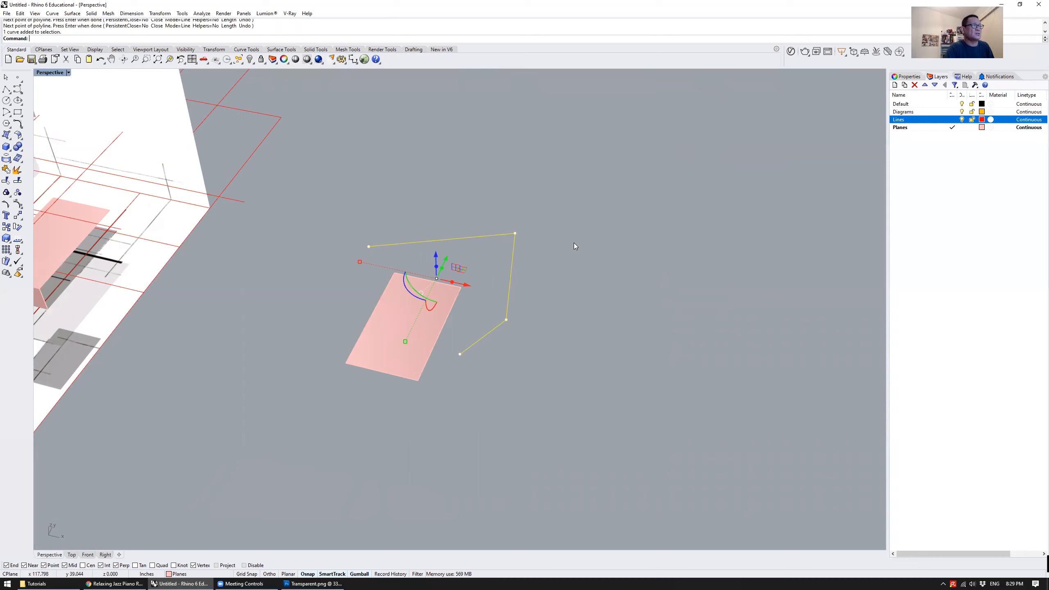
pyautogui.rightClick(914, 122)
pyautogui.click(944, 271)
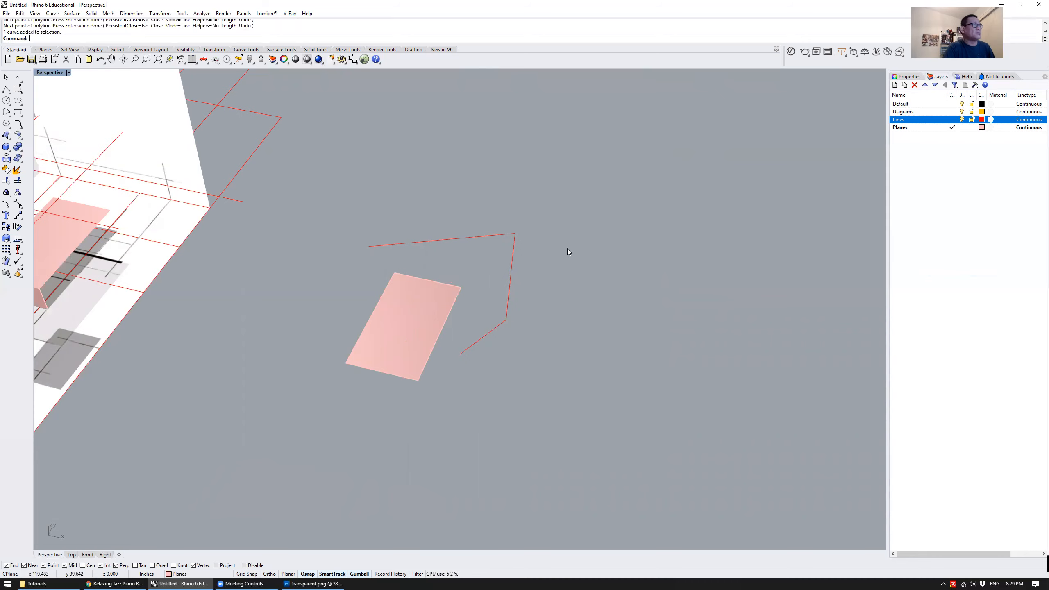
# Delete the overlapping original polyline on the Planes layer, keeping the red copy on the Lines layer
pyautogui.click(510, 301)
pyautogui.click(424, 312)
pyautogui.click(513, 280)
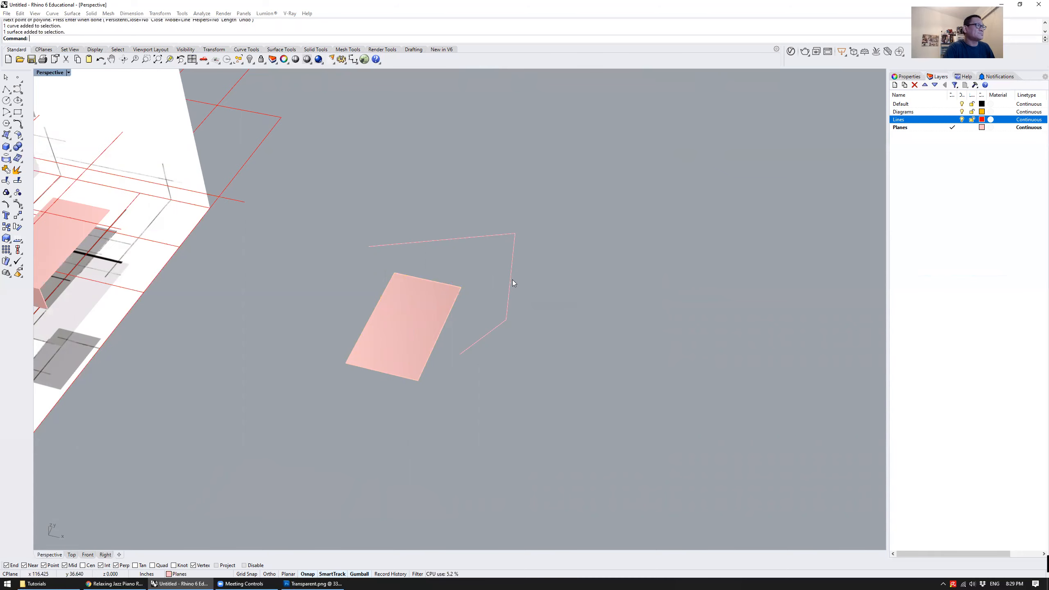
pyautogui.click(538, 302)
pyautogui.press('Delete')
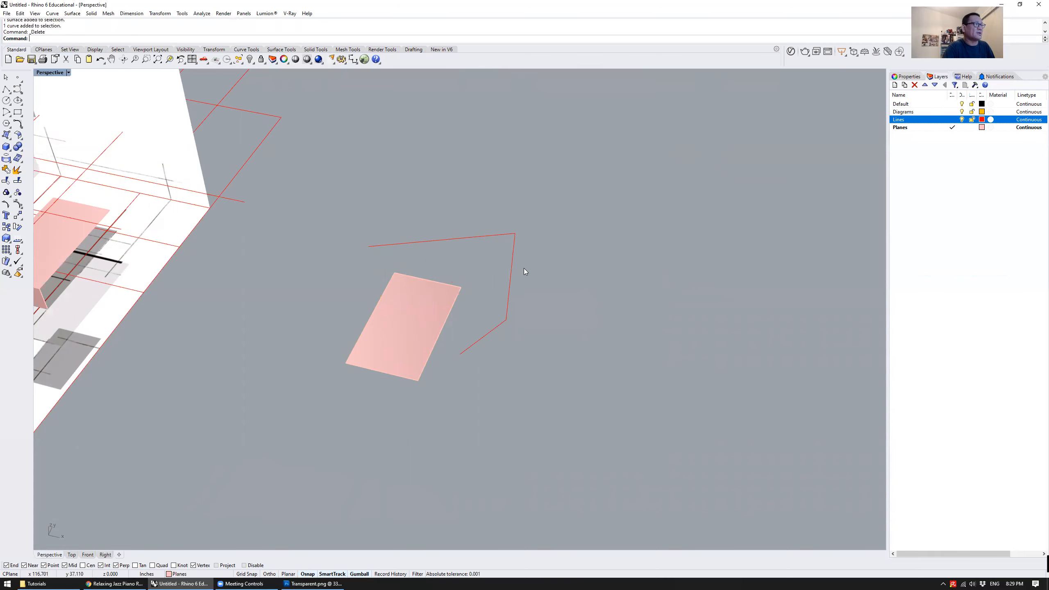
pyautogui.click(512, 266)
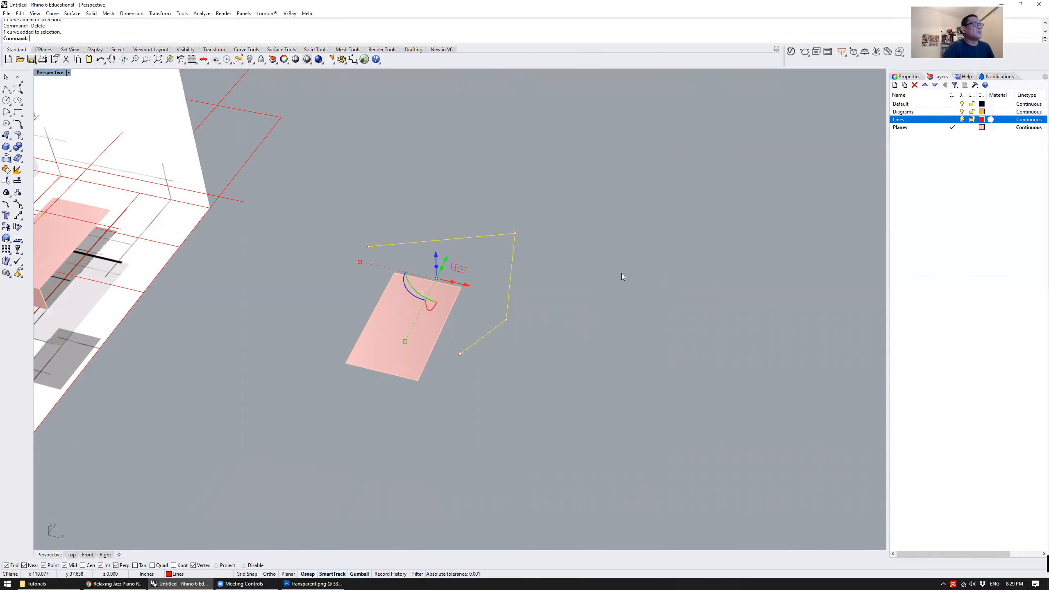
pyautogui.rightClick(900, 122)
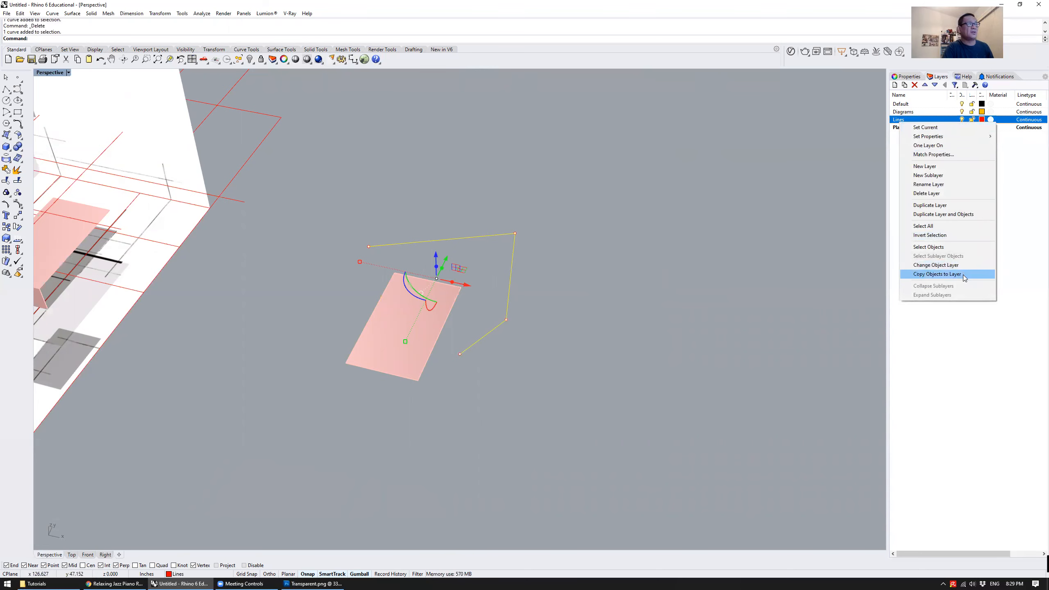
pyautogui.click(647, 230)
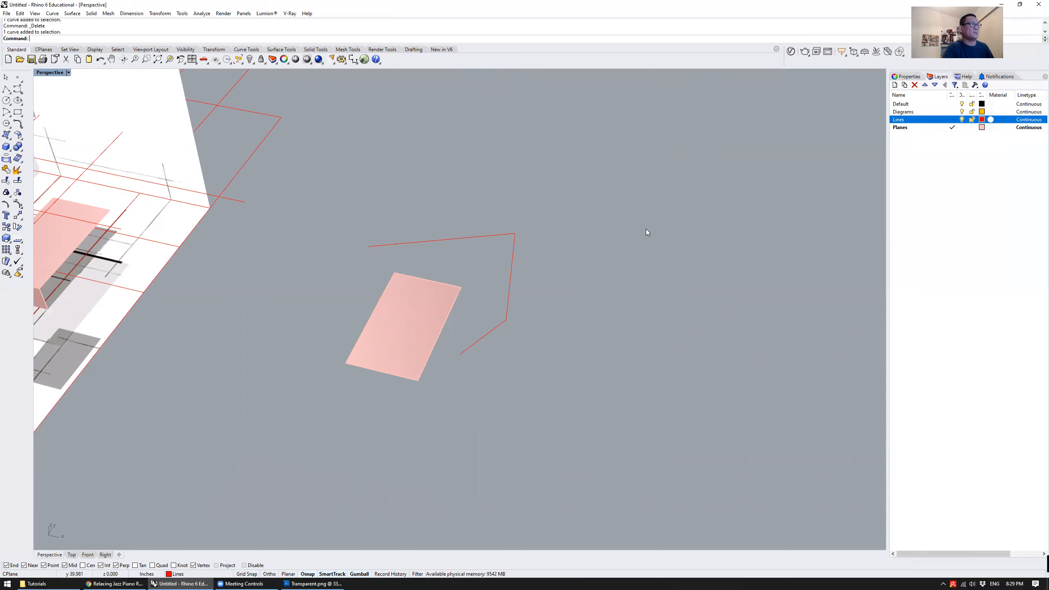
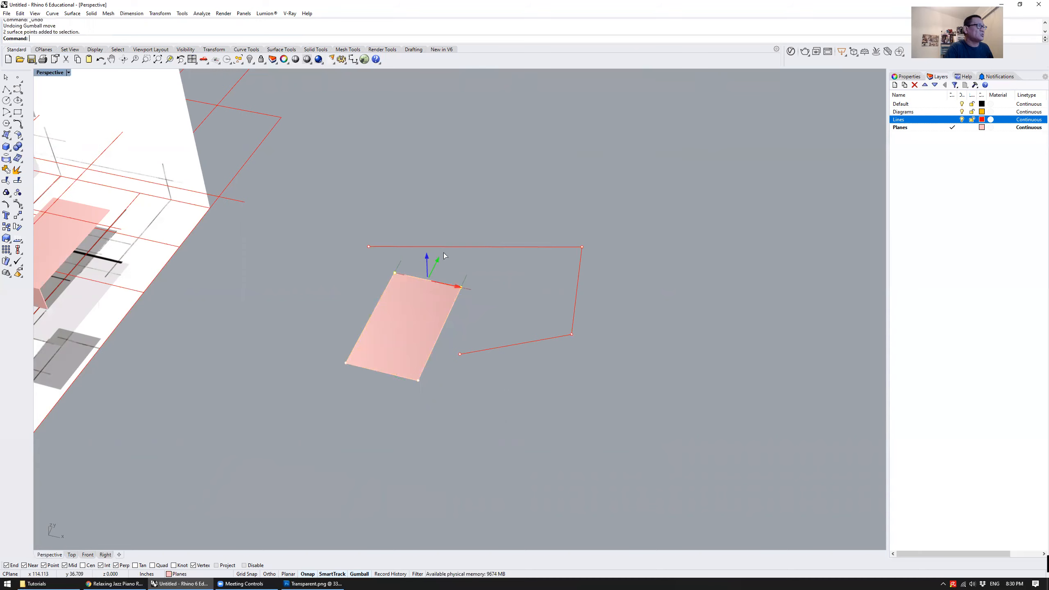
# Stretch the loose plane by moving the control points of its back edge and the side edge facing the model
pyautogui.moveTo(508, 302); pyautogui.dragTo(390, 267, button='right')
pyautogui.moveTo(526, 283); pyautogui.dragTo(495, 266, button='right')
pyautogui.moveTo(570, 228); pyautogui.dragTo(481, 261)
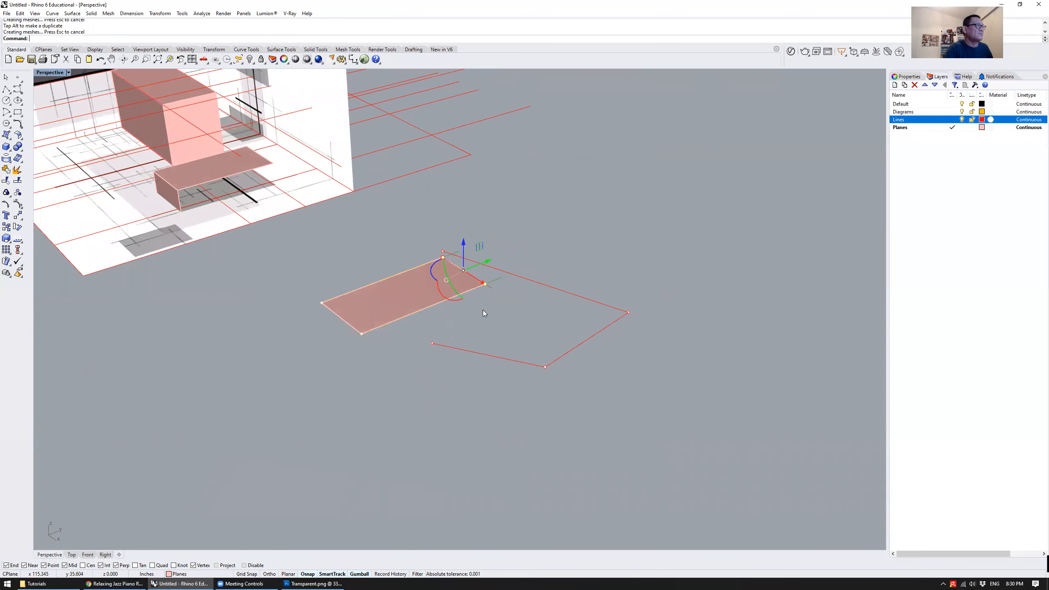
pyautogui.moveTo(483, 310); pyautogui.dragTo(342, 241, button='right')
pyautogui.moveTo(304, 230); pyautogui.dragTo(506, 275)
pyautogui.moveTo(467, 260); pyautogui.dragTo(574, 252, button='right')
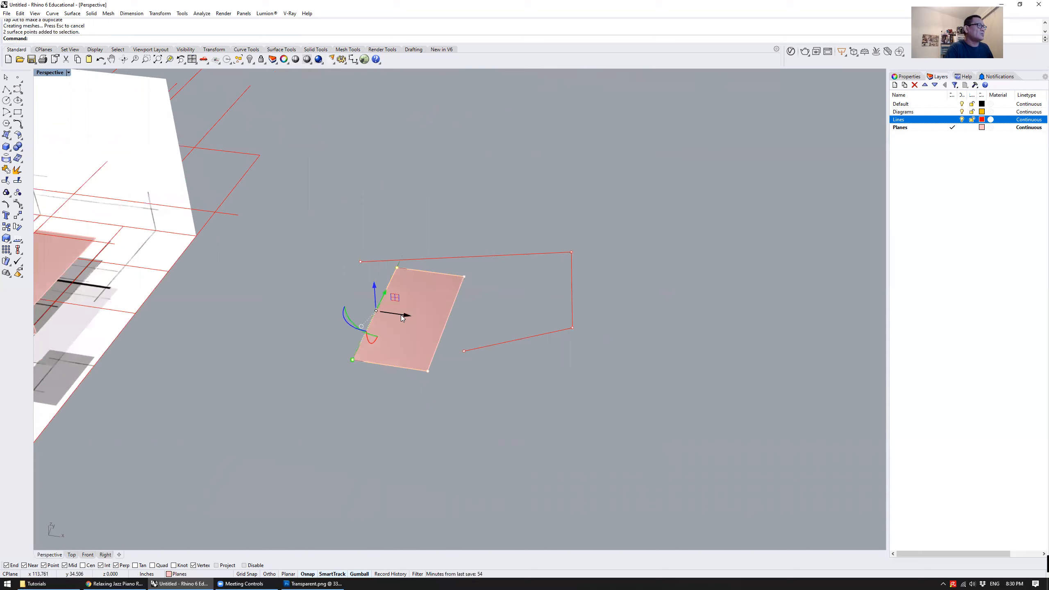
pyautogui.moveTo(401, 315); pyautogui.dragTo(382, 312)
pyautogui.moveTo(466, 332); pyautogui.dragTo(478, 313, button='right')
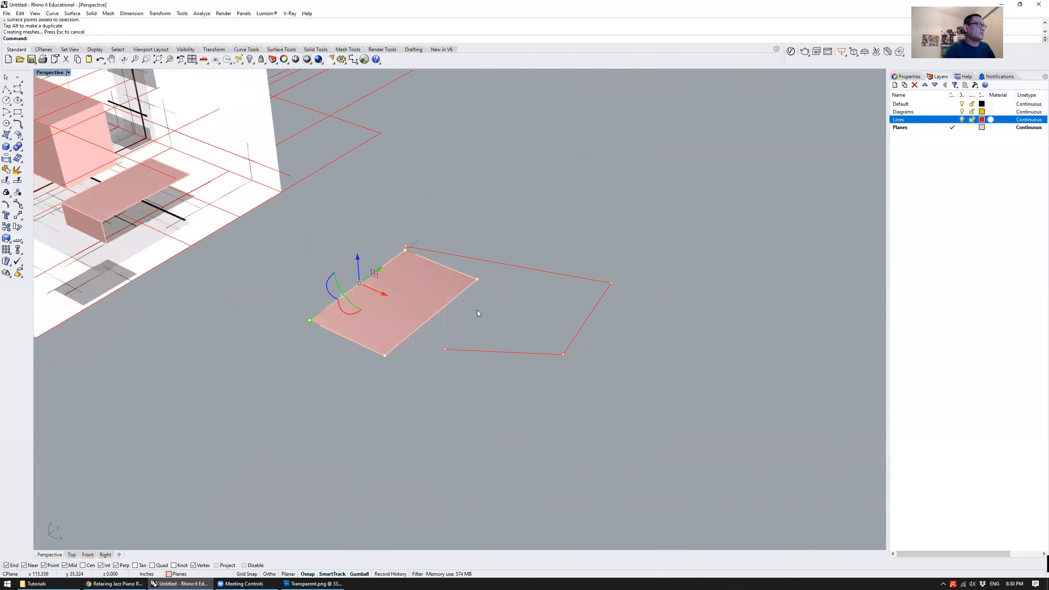
pyautogui.press('Escape')
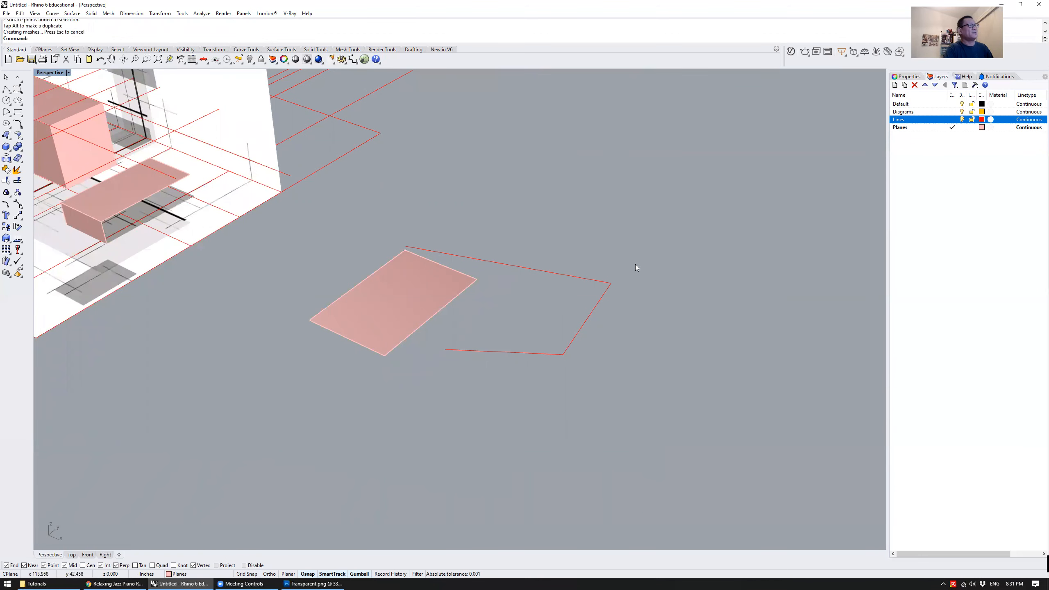
# Reposition the loose plane and the open polyline relative to each other as whole objects
pyautogui.moveTo(497, 296); pyautogui.dragTo(478, 286, button='right')
pyautogui.click(429, 298)
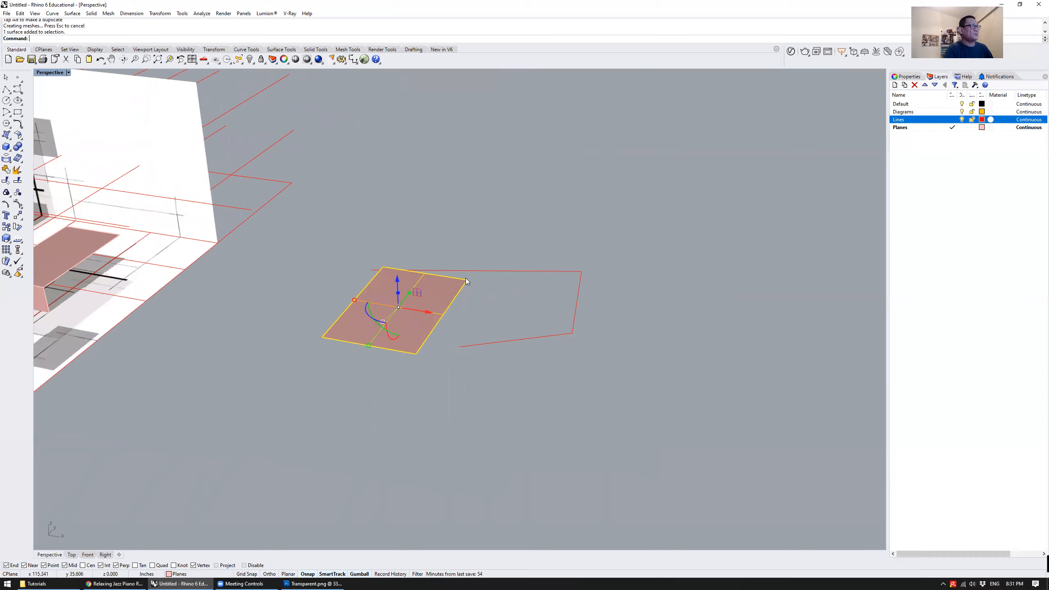
pyautogui.moveTo(423, 313); pyautogui.dragTo(497, 318)
pyautogui.click(580, 289)
pyautogui.moveTo(542, 213); pyautogui.dragTo(519, 203, button='right')
pyautogui.click(499, 259)
# Show control points on both the loose plane and the polyline, select the plane's back corner point, and exit point editing
pyautogui.click(444, 296)
pyautogui.keyDown('shift'); pyautogui.click(569, 343); pyautogui.keyUp('shift')
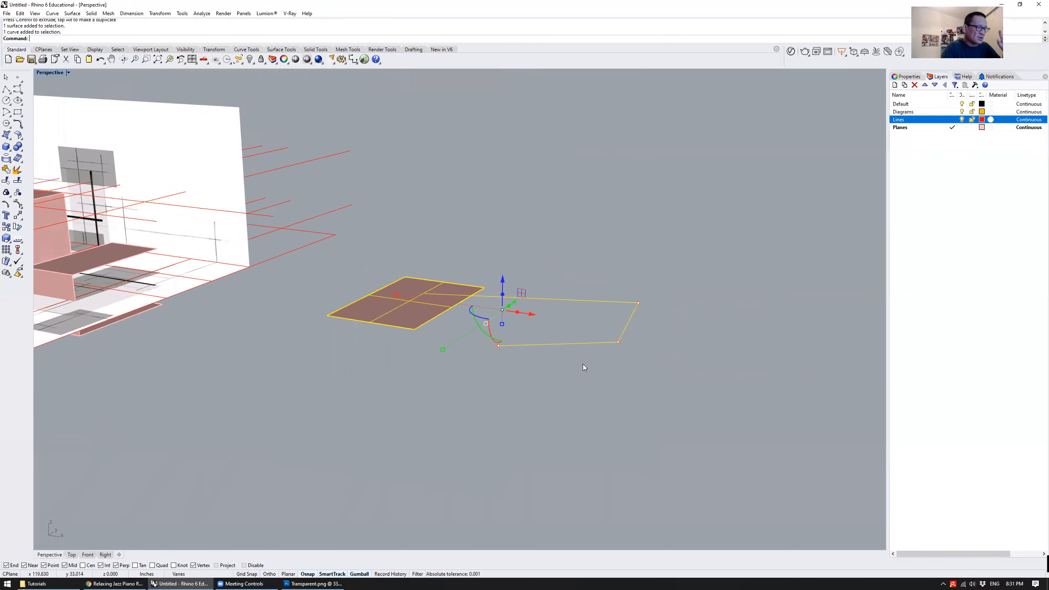
pyautogui.press('F10')
pyautogui.moveTo(571, 287); pyautogui.dragTo(487, 289, button='right')
pyautogui.click(487, 282)
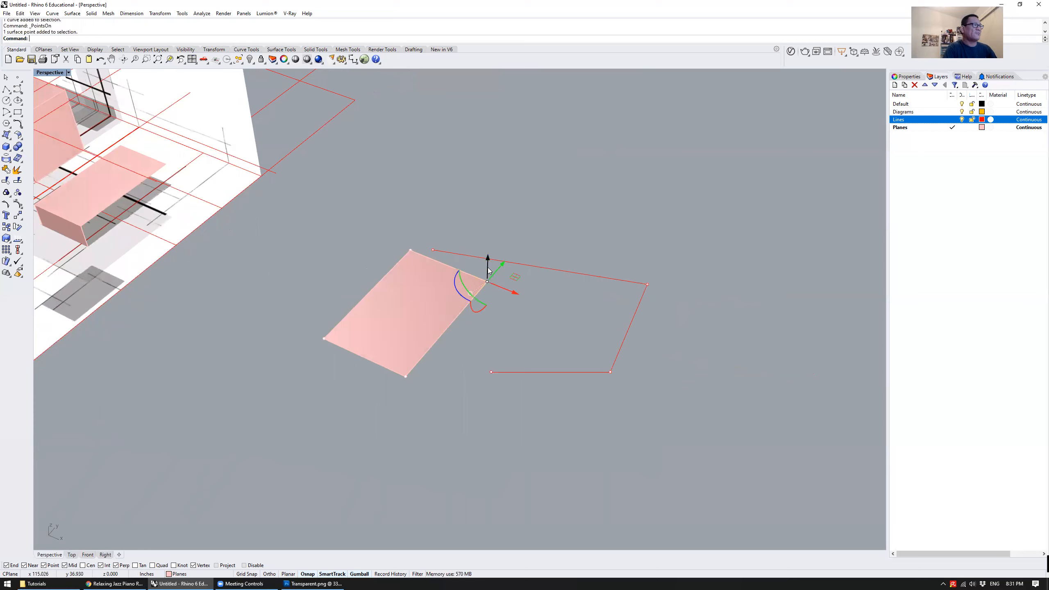
pyautogui.press('Escape')
pyautogui.press('Escape')
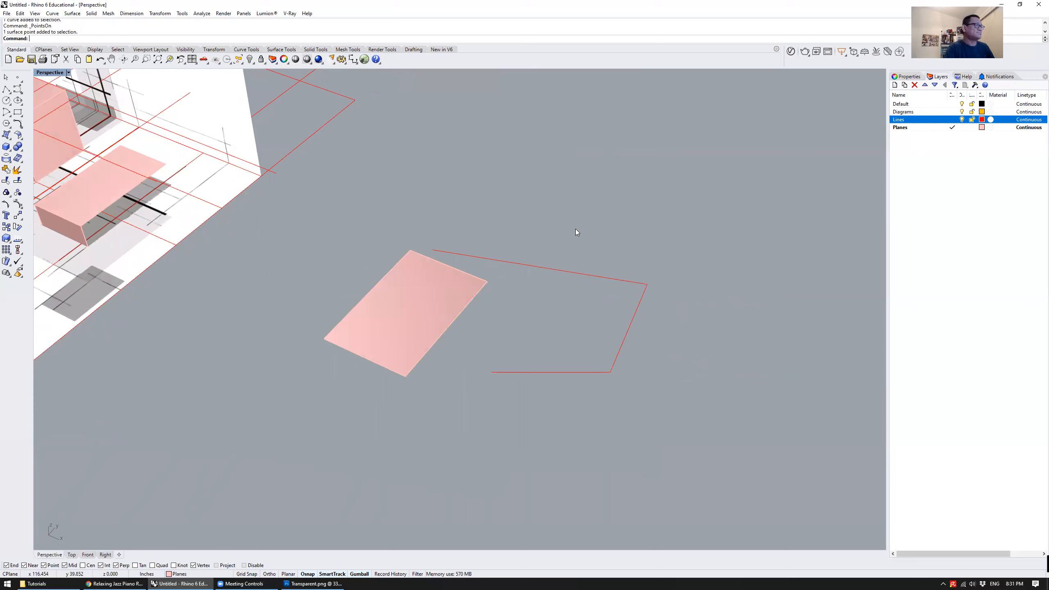
# Delete the loose plane and the open polyline beside the model
pyautogui.moveTo(577, 232); pyautogui.dragTo(539, 207, button='right')
pyautogui.moveTo(656, 417); pyautogui.dragTo(479, 267)
pyautogui.press('Delete')
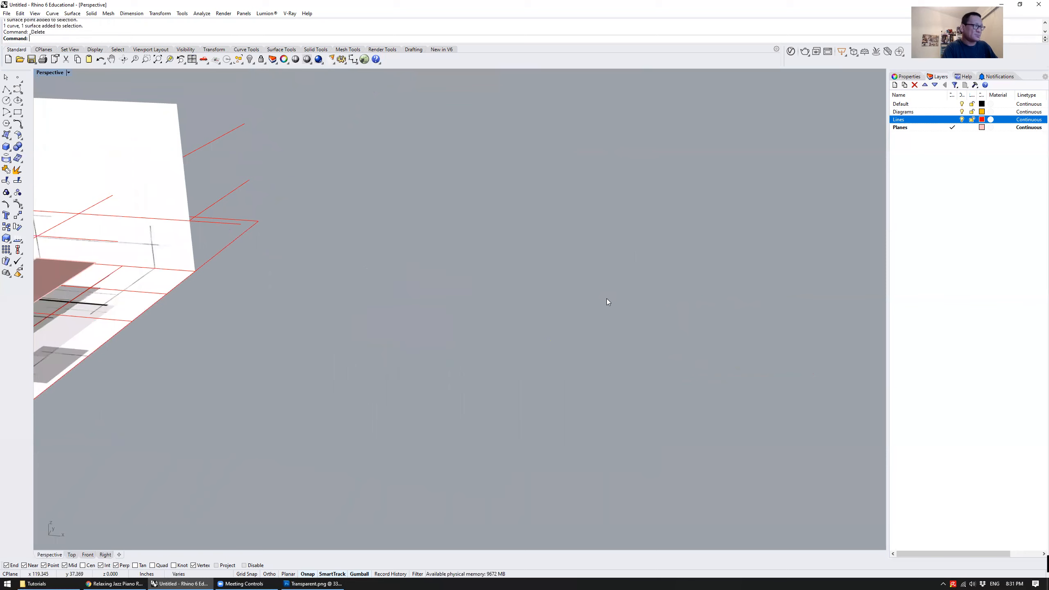
# Zoom the perspective view to all objects with Zoom Selected and clear the selection
pyautogui.scroll(-5, 606, 299)
pyautogui.hotkey('ctrl', 'a')
pyautogui.write('zs')
pyautogui.press('Return')
pyautogui.press('Escape')
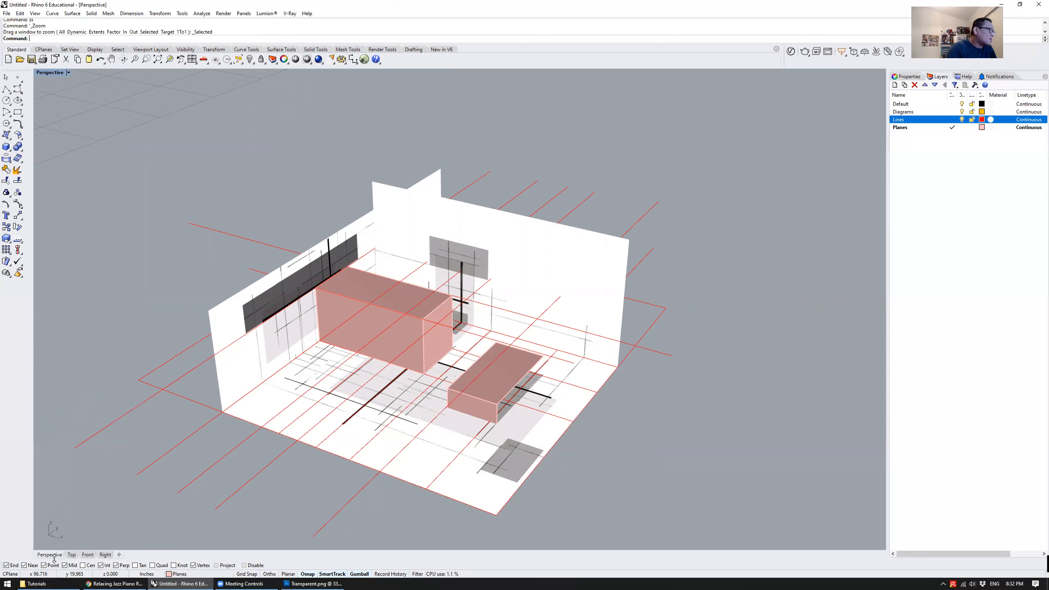
# Turn off the Near object snap, test snapping with a line joining two neighbouring guide line ends, and delete that line
pyautogui.click(25, 566)
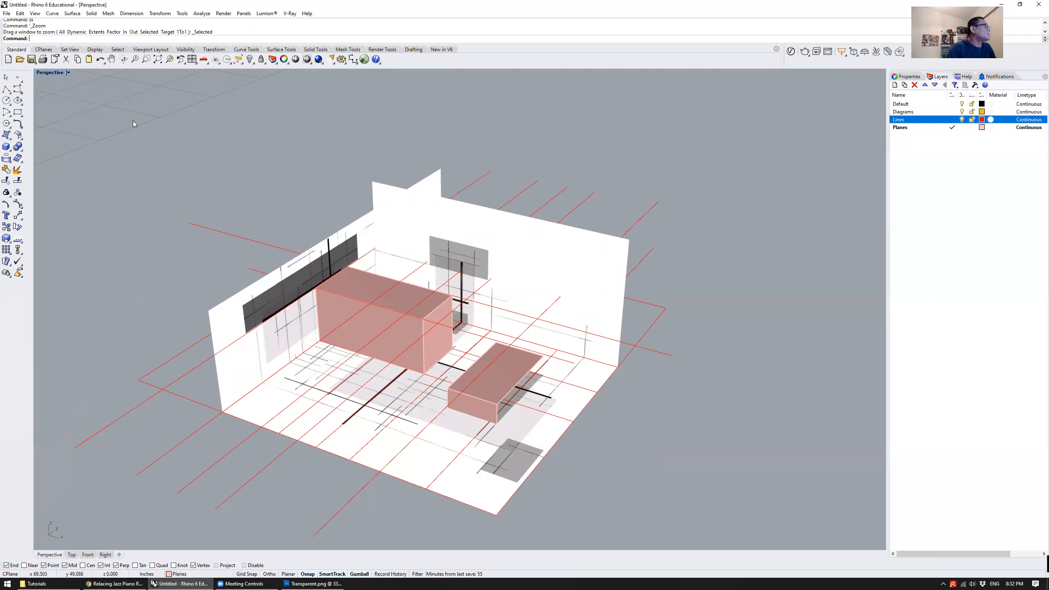
pyautogui.click(6, 89)
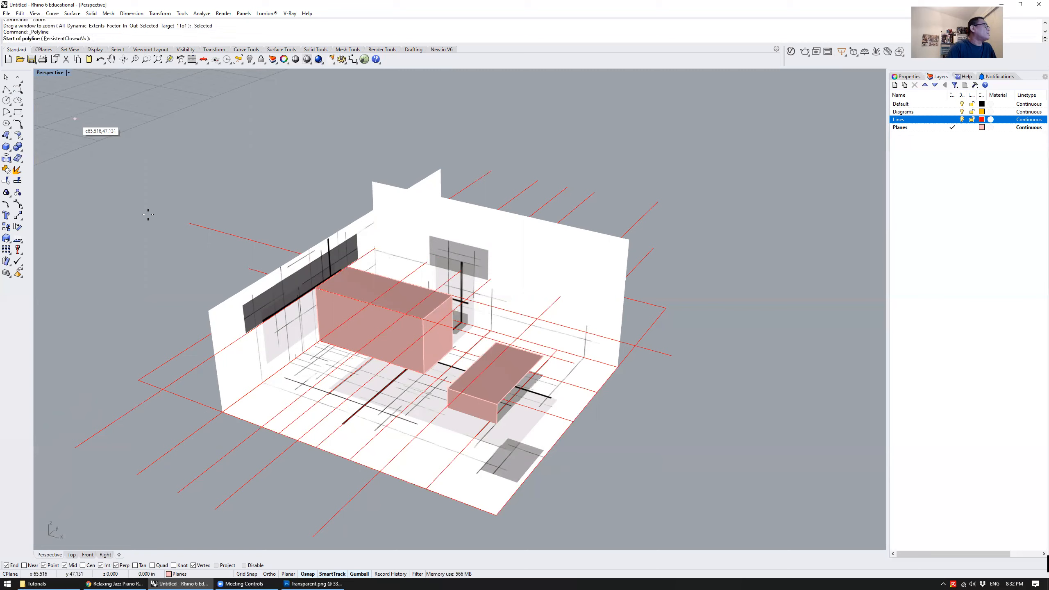
pyautogui.click(137, 475)
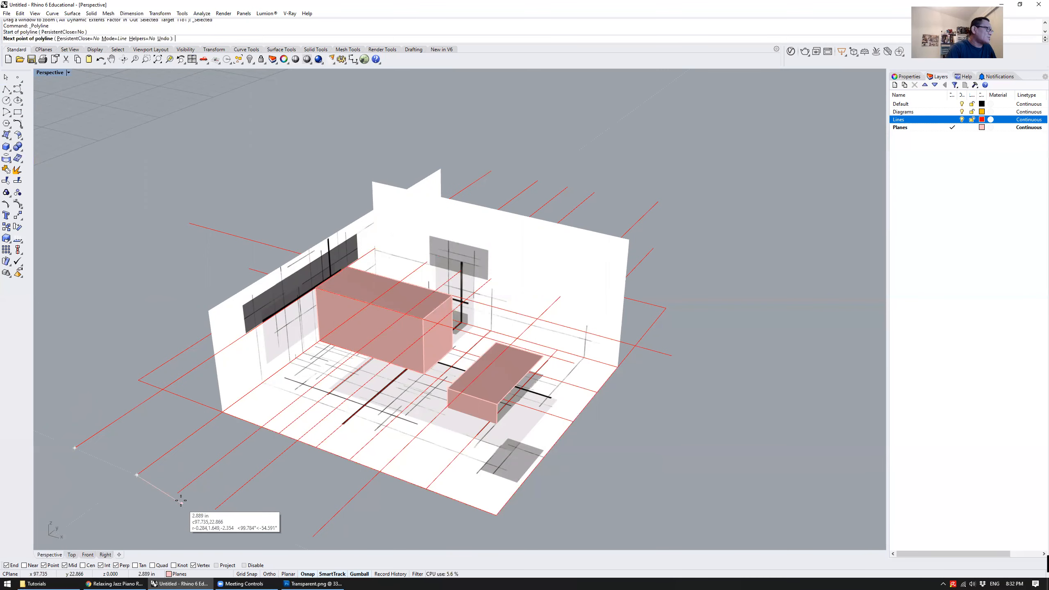
pyautogui.click(177, 494)
pyautogui.moveTo(199, 499); pyautogui.dragTo(175, 499, button='right')
pyautogui.press('Return')
pyautogui.click(149, 478)
pyautogui.press('Delete')
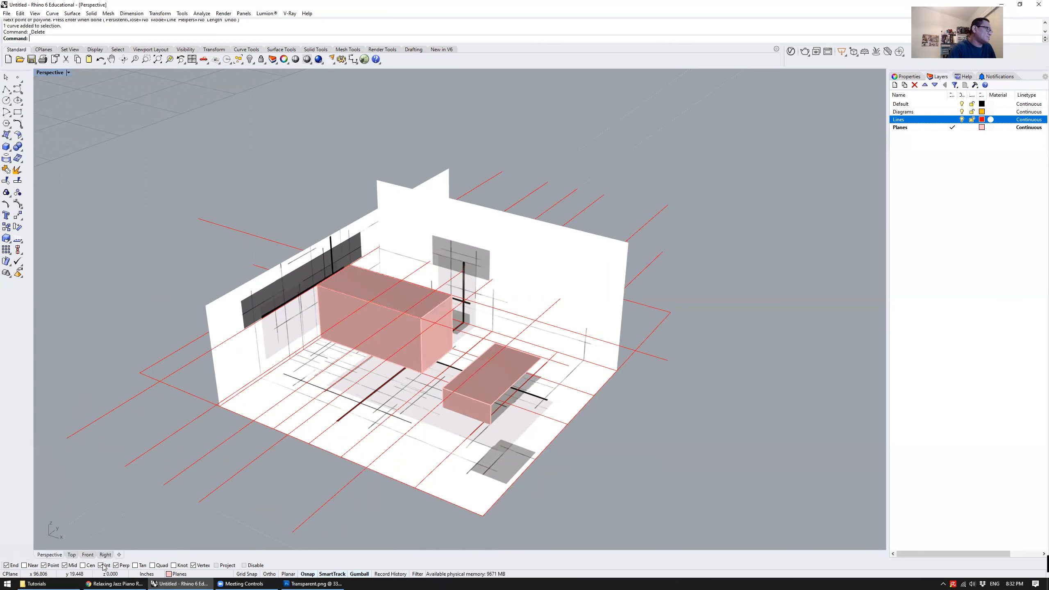
pyautogui.scroll(-8, 342, 375)
pyautogui.moveTo(316, 431); pyautogui.dragTo(423, 488, button='right')
pyautogui.scroll(5, 430, 470)
pyautogui.press('Return')
pyautogui.click(450, 467)
pyautogui.scroll(3, 325, 439)
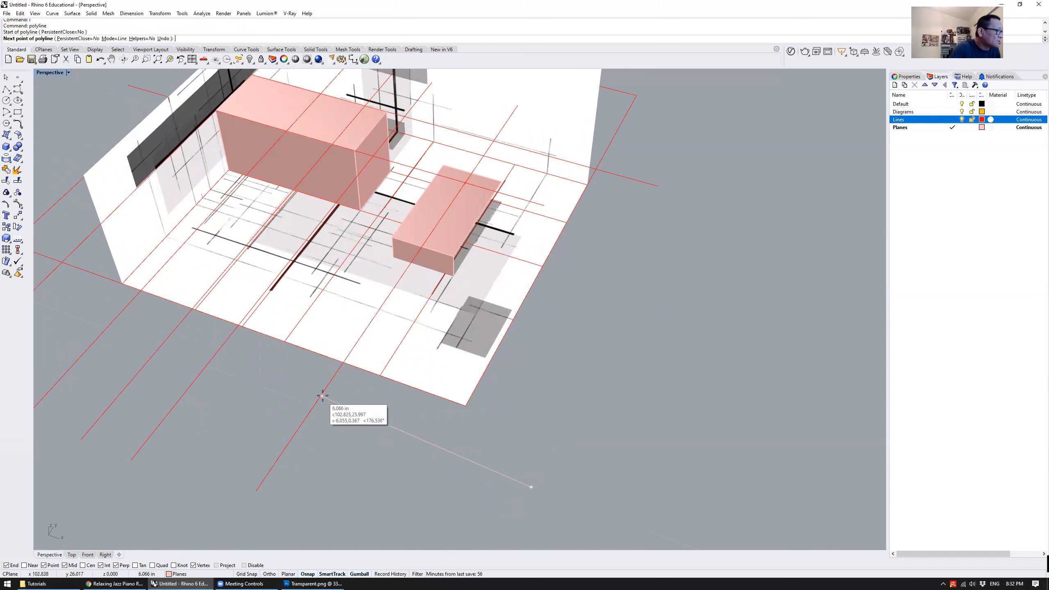
pyautogui.moveTo(308, 434); pyautogui.dragTo(336, 381, button='right')
pyautogui.press('Escape')
# Draw a straight test segment from outside the floor's front corner to the nearest red guide line, and delete it
pyautogui.write('l')
pyautogui.press('Return')
pyautogui.click(515, 330)
pyautogui.click(386, 300)
pyautogui.press('Return')
pyautogui.scroll(3, 403, 305)
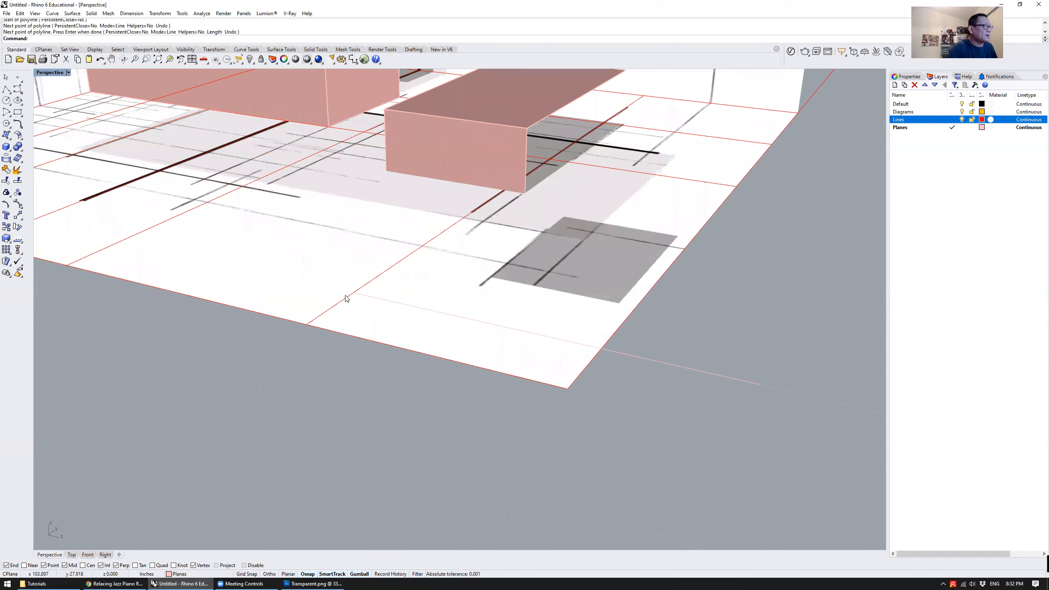
pyautogui.scroll(-5, 353, 302)
pyautogui.moveTo(354, 305); pyautogui.dragTo(386, 342, button='right')
pyautogui.click(407, 379)
pyautogui.press('Delete')
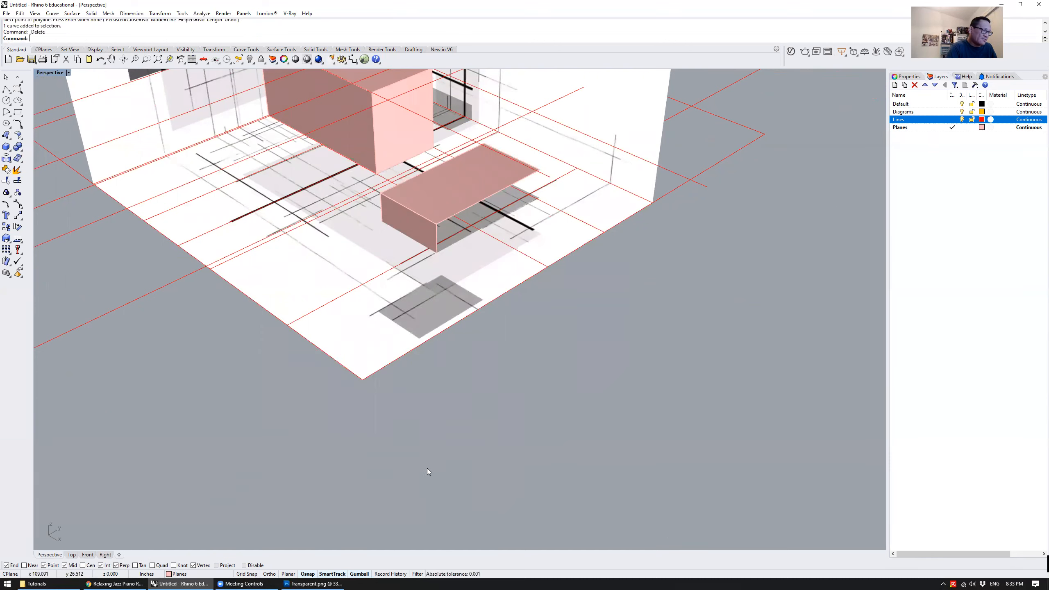
# Move the flat drawing surface beside the grid sideways toward the folded model
pyautogui.scroll(-5, 427, 467)
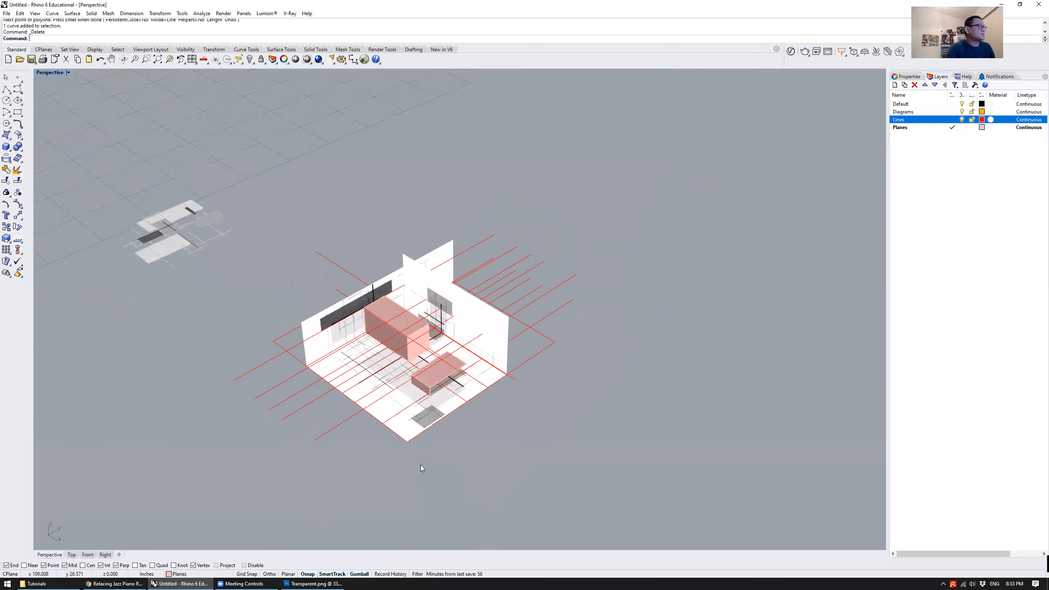
pyautogui.moveTo(258, 381); pyautogui.dragTo(196, 363, button='right')
pyautogui.click(142, 332)
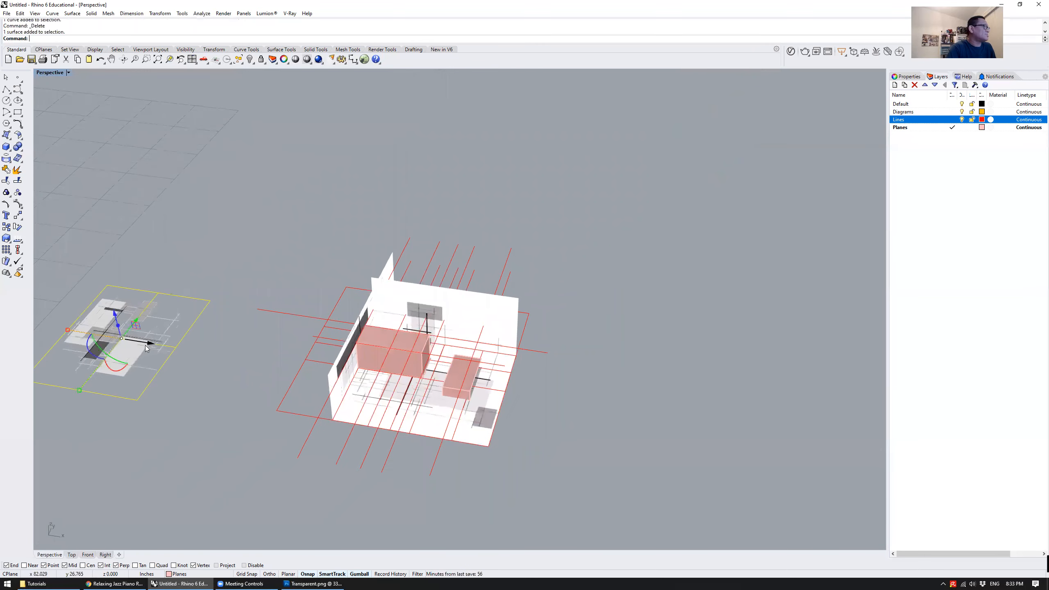
pyautogui.moveTo(142, 332); pyautogui.dragTo(442, 378)
pyautogui.scroll(4, 442, 379)
pyautogui.moveTo(426, 395); pyautogui.dragTo(200, 203, button='right')
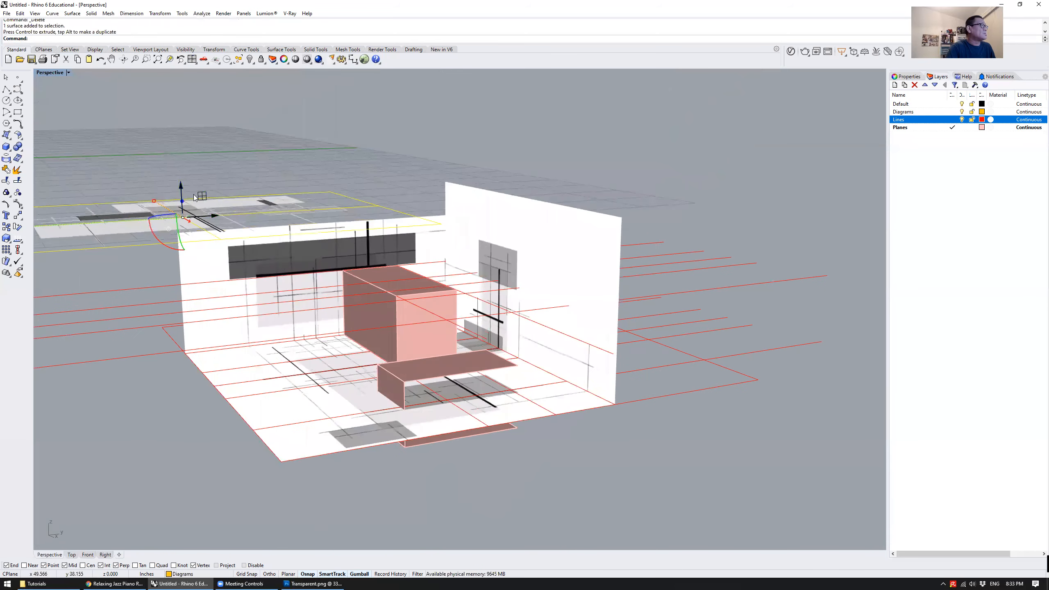
# Shift the flat drawing surface vertically and sideways until it overlaps the model's back wall
pyautogui.moveTo(181, 188); pyautogui.dragTo(407, 336)
pyautogui.moveTo(407, 336); pyautogui.dragTo(409, 381, button='right')
pyautogui.moveTo(423, 371); pyautogui.dragTo(609, 375)
pyautogui.moveTo(664, 451); pyautogui.dragTo(602, 399, button='right')
pyautogui.click(602, 399)
pyautogui.moveTo(610, 354)
pyautogui.mouseDown()
pyautogui.moveTo(612, 332)
pyautogui.moveTo(608, 340)
pyautogui.mouseUp()
pyautogui.click(692, 478)
pyautogui.moveTo(692, 478); pyautogui.dragTo(657, 393, button='right')
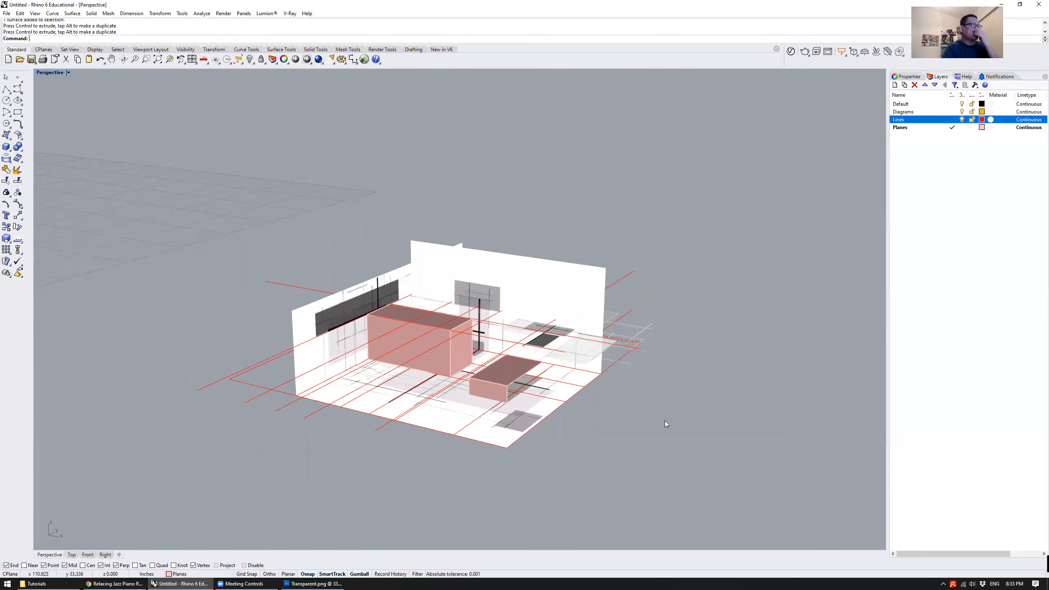
# Toggle the visibility of the Diagrams layer off and back on
pyautogui.click(973, 132)
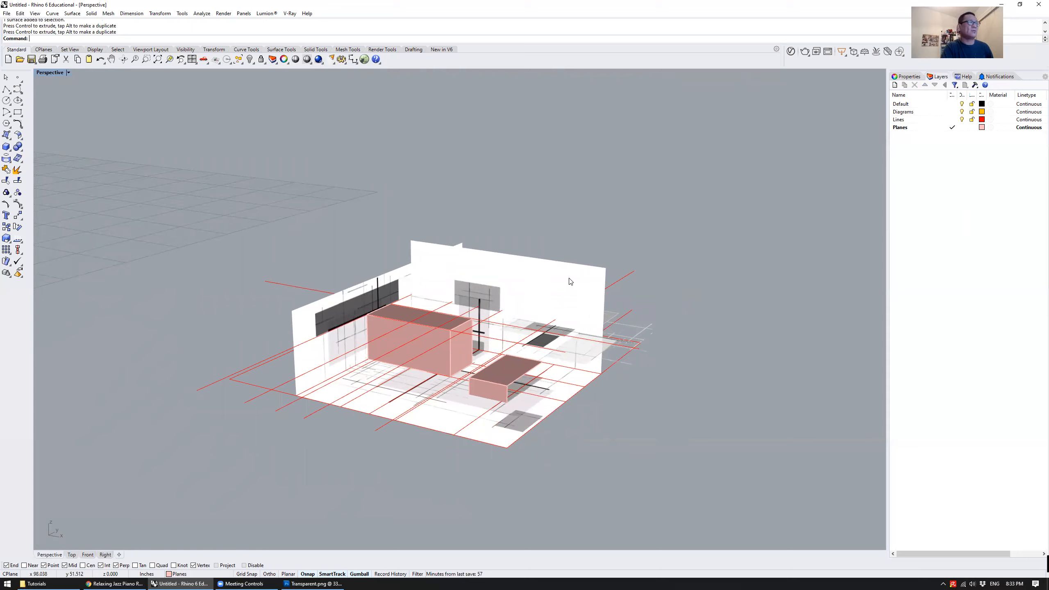
pyautogui.click(962, 111)
pyautogui.click(962, 111)
pyautogui.click(962, 112)
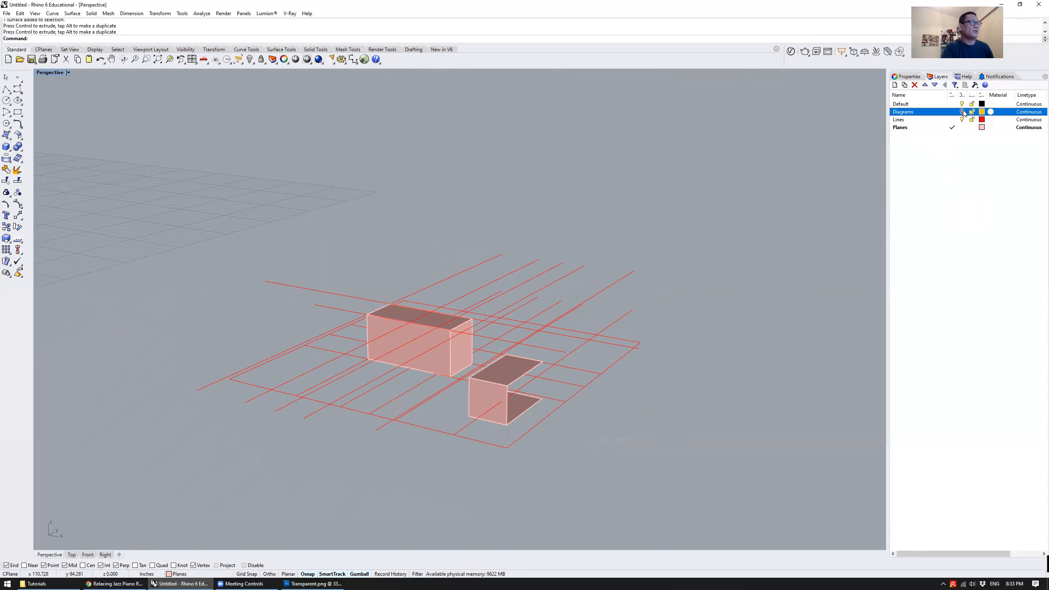
pyautogui.click(962, 111)
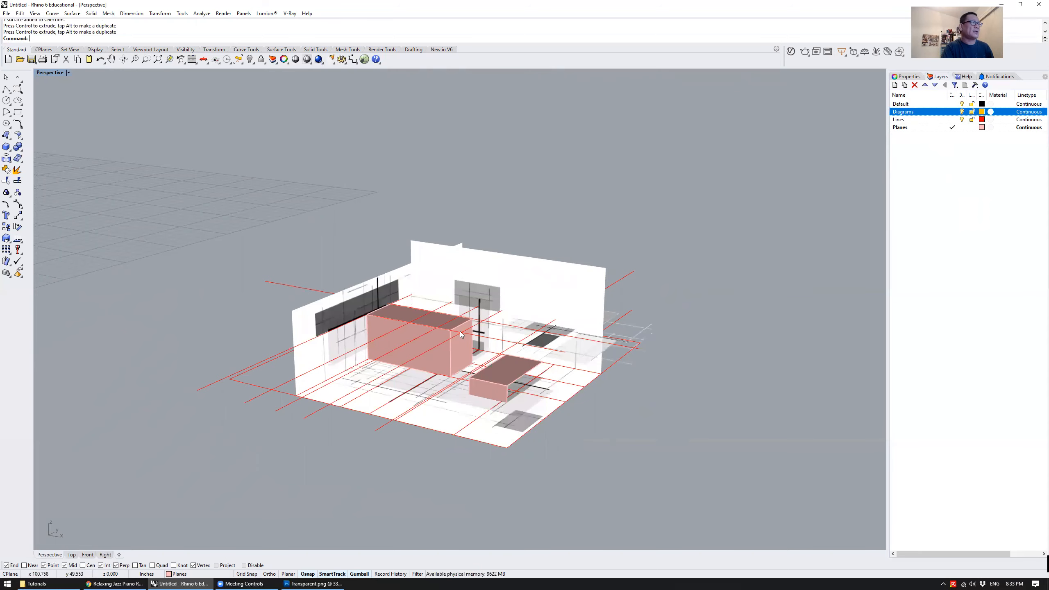
# Move the back wall with Vertical=Yes, from its upper corner to the height of the side wall's top corner
pyautogui.moveTo(586, 174); pyautogui.dragTo(533, 231, button='right')
pyautogui.click(484, 267)
pyautogui.scroll(3, 485, 266)
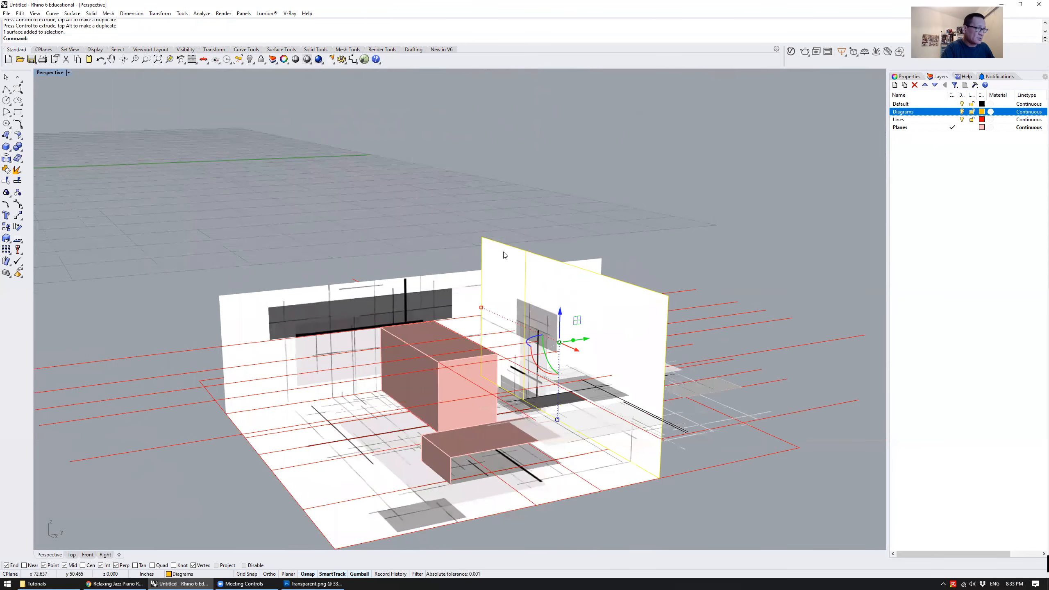
pyautogui.write('M')
pyautogui.press('Return')
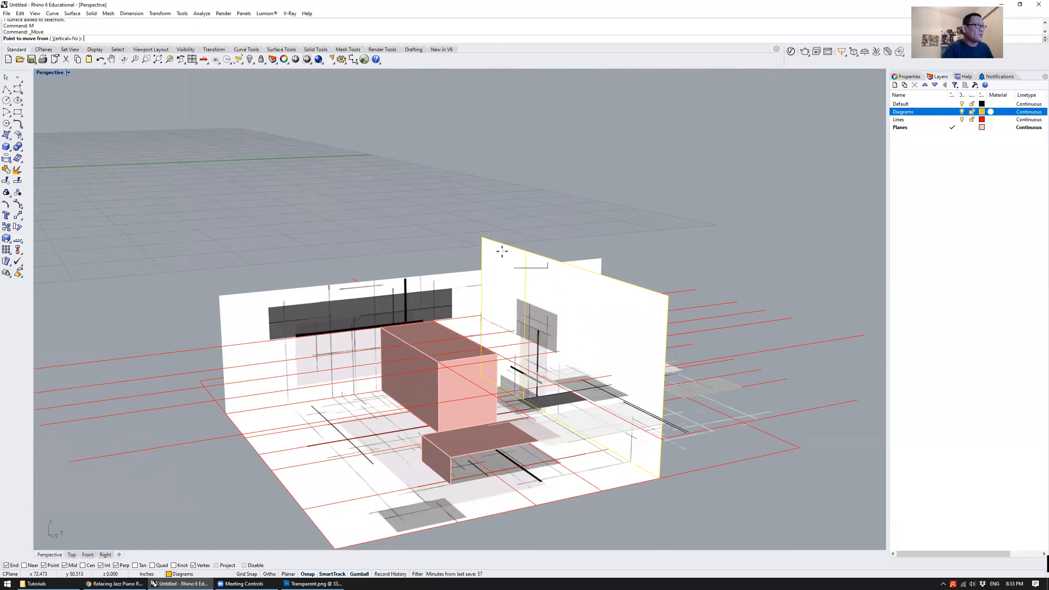
pyautogui.write('v')
pyautogui.press('Return')
pyautogui.click(479, 234)
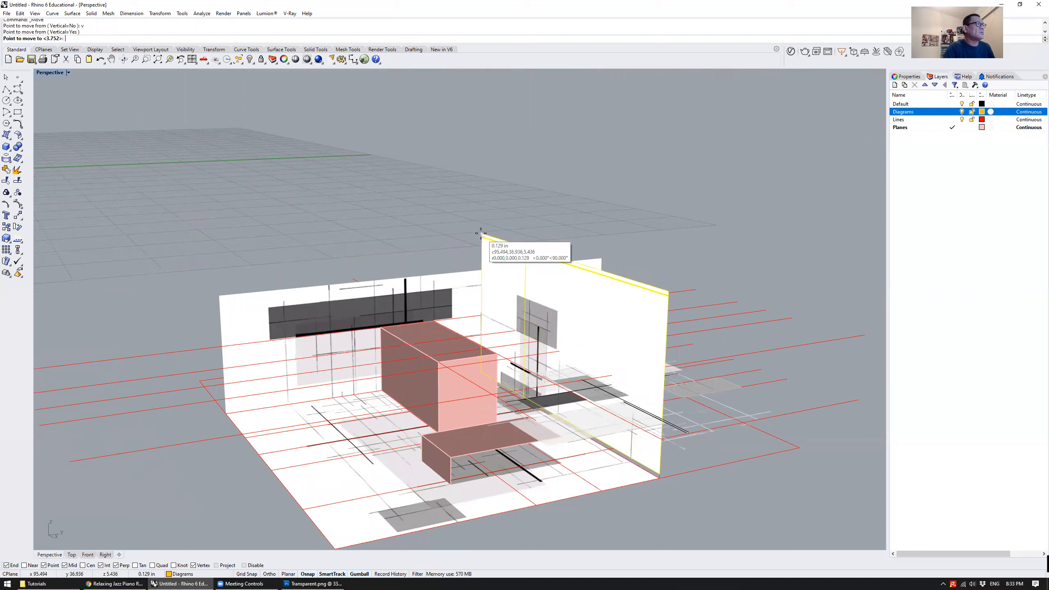
pyautogui.click(219, 295)
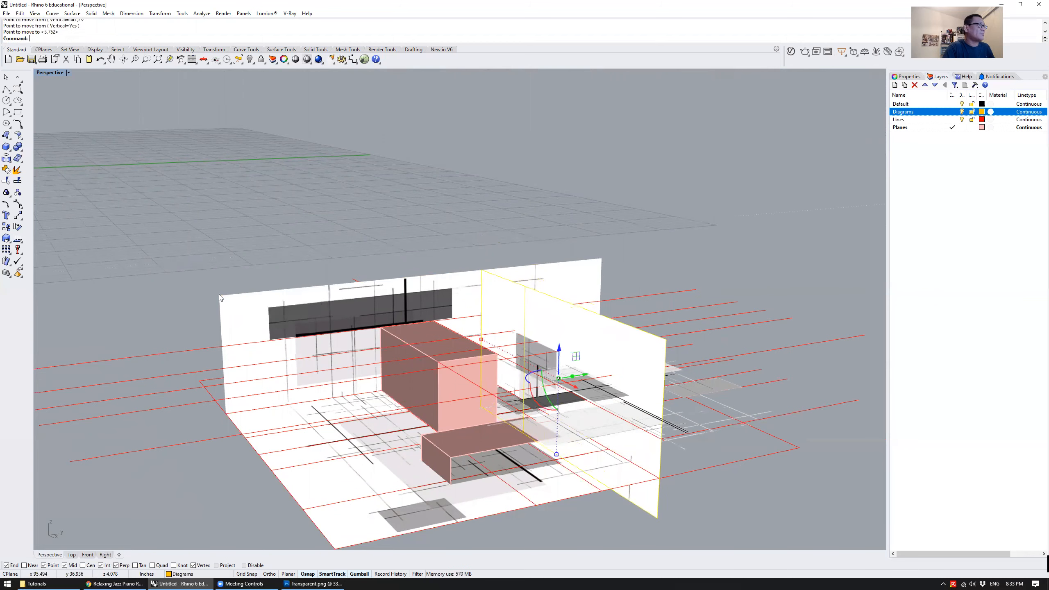
# Lock the Diagrams layer and clear the layer selection
pyautogui.moveTo(219, 294); pyautogui.dragTo(608, 237, button='right')
pyautogui.moveTo(607, 271); pyautogui.dragTo(585, 266, button='right')
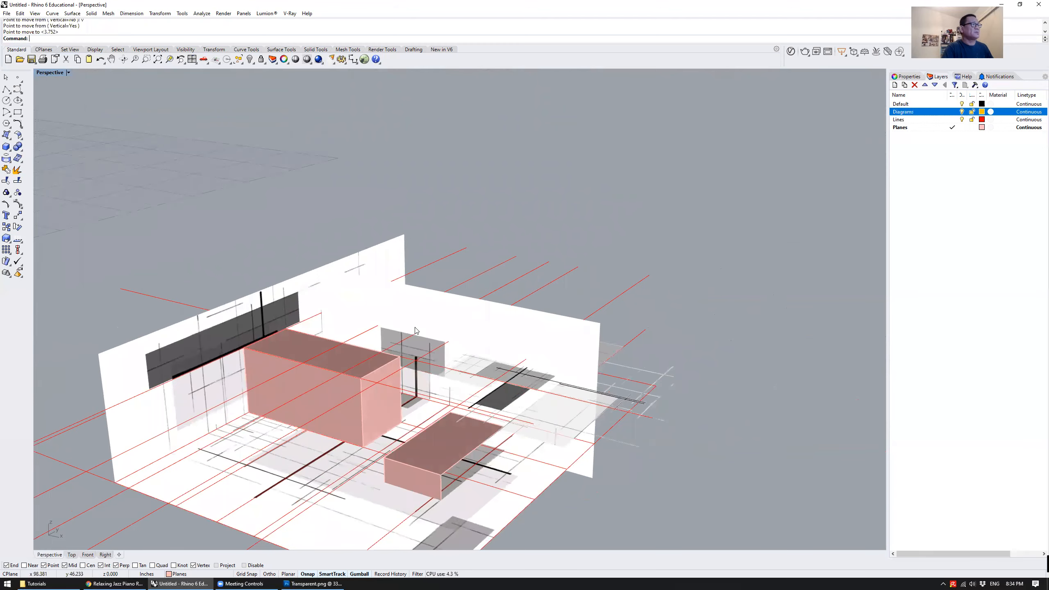
pyautogui.scroll(-6, 569, 271)
pyautogui.scroll(6, 558, 275)
pyautogui.moveTo(495, 304)
pyautogui.mouseDown(button='right')
pyautogui.moveTo(461, 280)
pyautogui.moveTo(512, 298)
pyautogui.mouseUp(button='right')
pyautogui.scroll(-2, 458, 281)
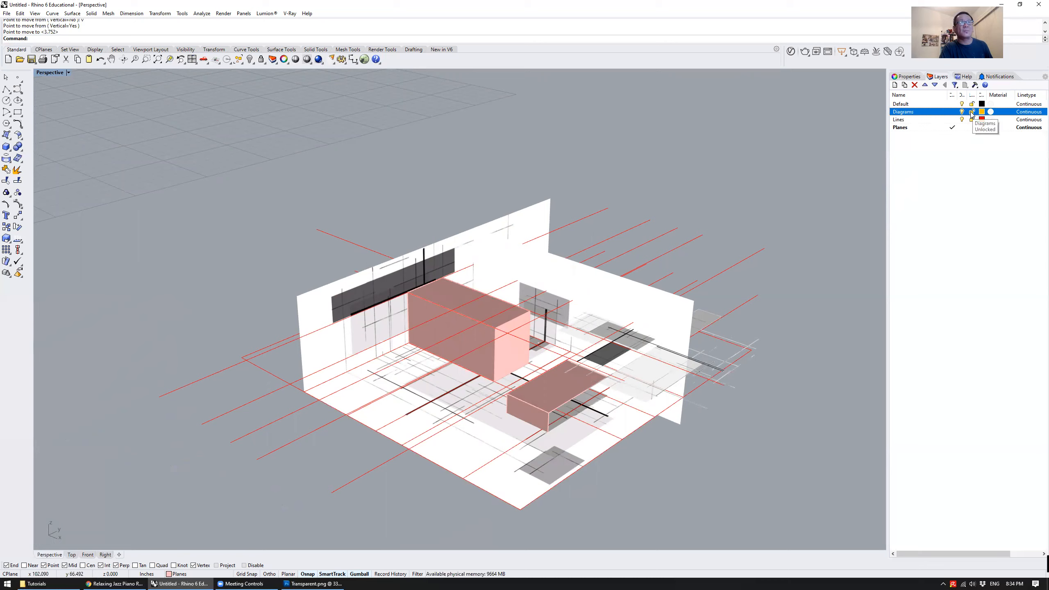
pyautogui.click(973, 180)
pyautogui.moveTo(494, 263)
pyautogui.mouseDown(button='right')
pyautogui.moveTo(502, 251)
pyautogui.moveTo(494, 266)
pyautogui.mouseUp(button='right')
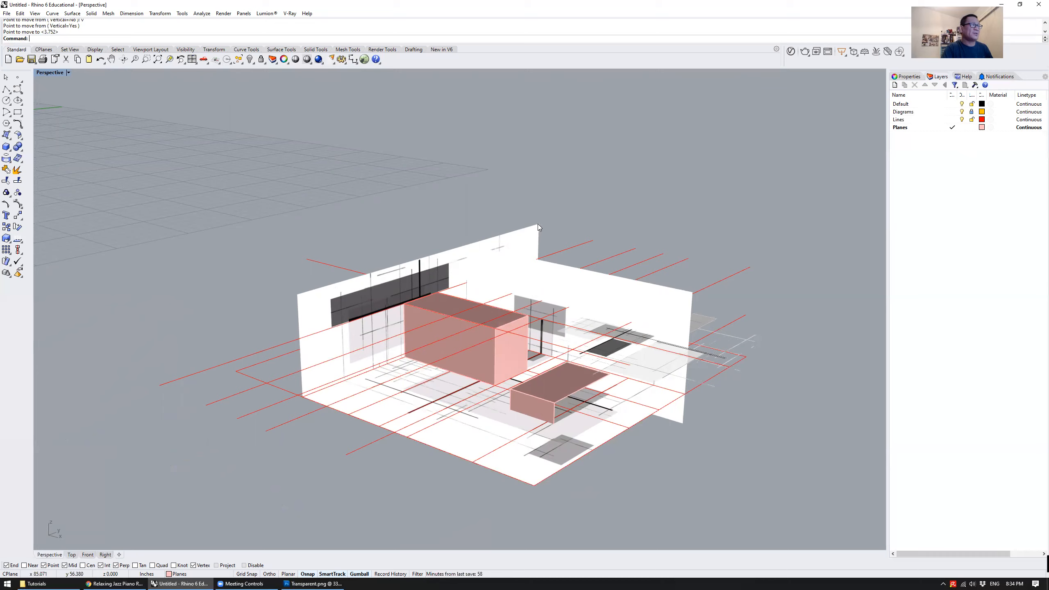
pyautogui.moveTo(323, 323); pyautogui.dragTo(281, 359, button='right')
pyautogui.click(6, 91)
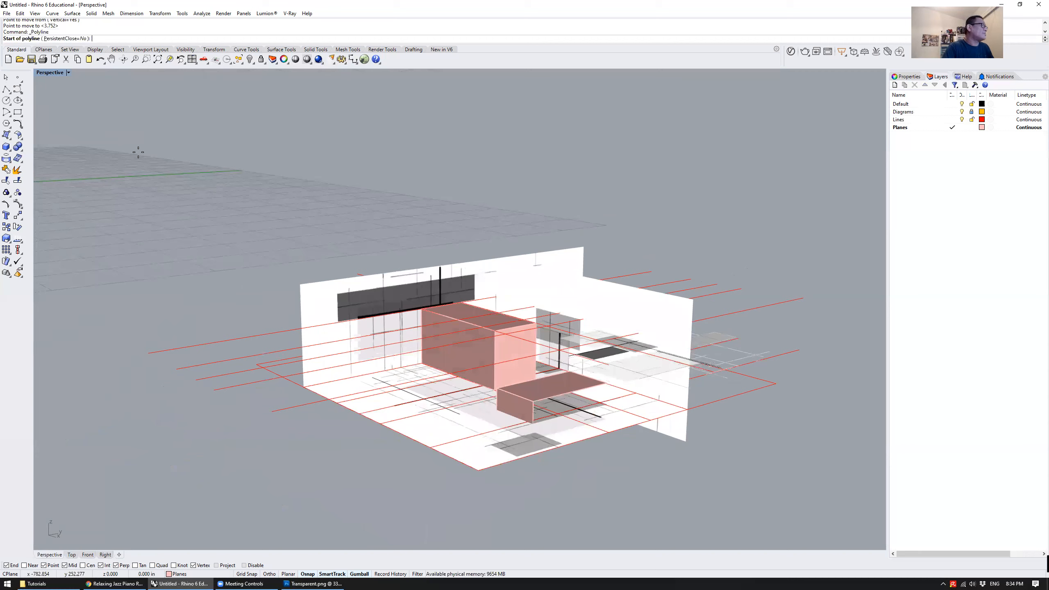
pyautogui.click(298, 282)
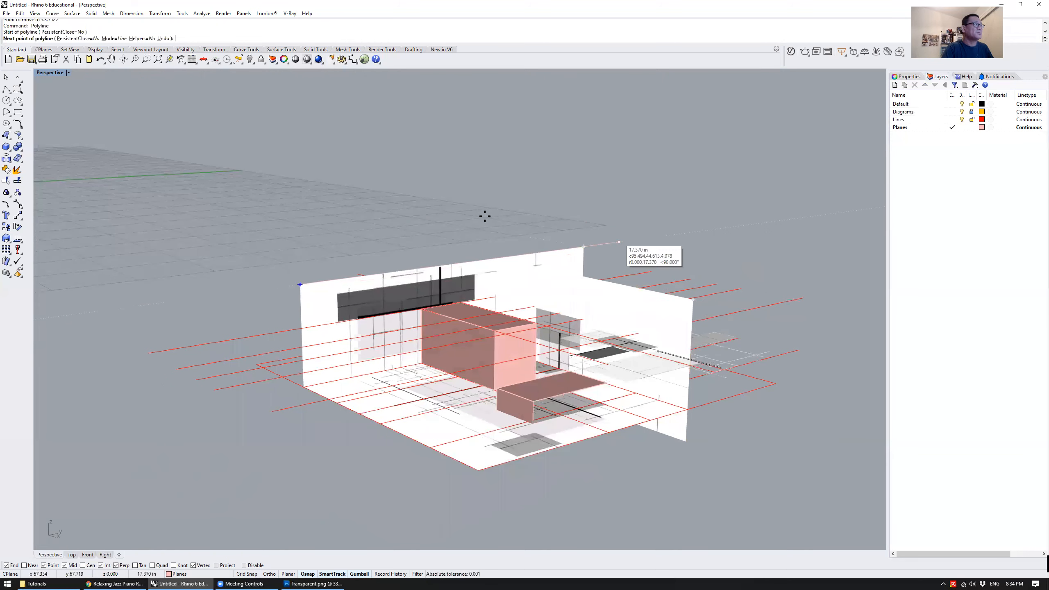
pyautogui.press('Escape')
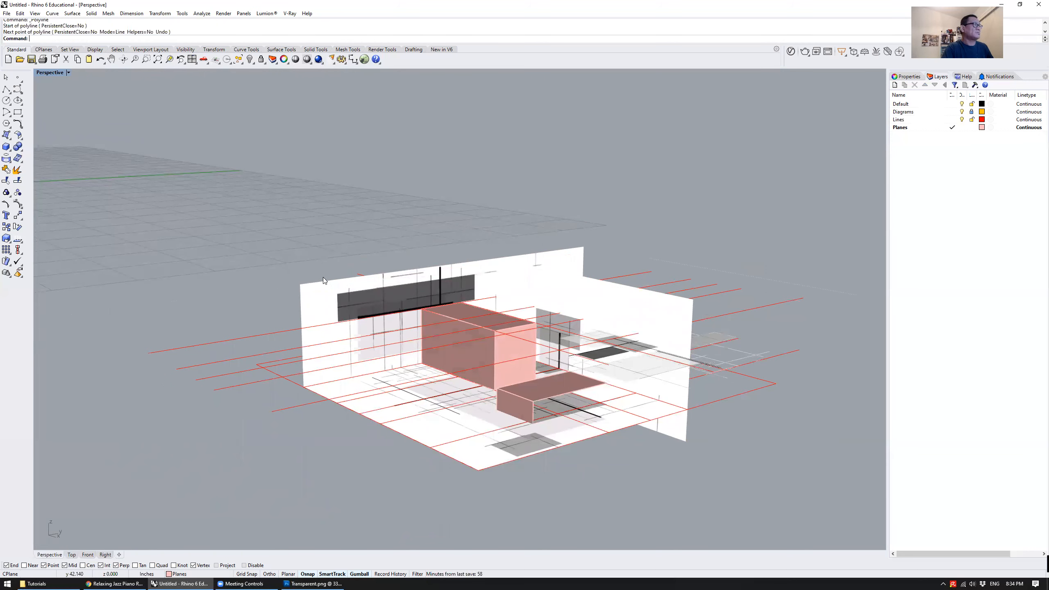
# Examine the folded drawings, guide lines and pink volumes from several angles, picking individual lines and surfaces
pyautogui.moveTo(339, 218); pyautogui.dragTo(514, 272, button='right')
pyautogui.moveTo(639, 287); pyautogui.dragTo(645, 358, button='right')
pyautogui.click(645, 359)
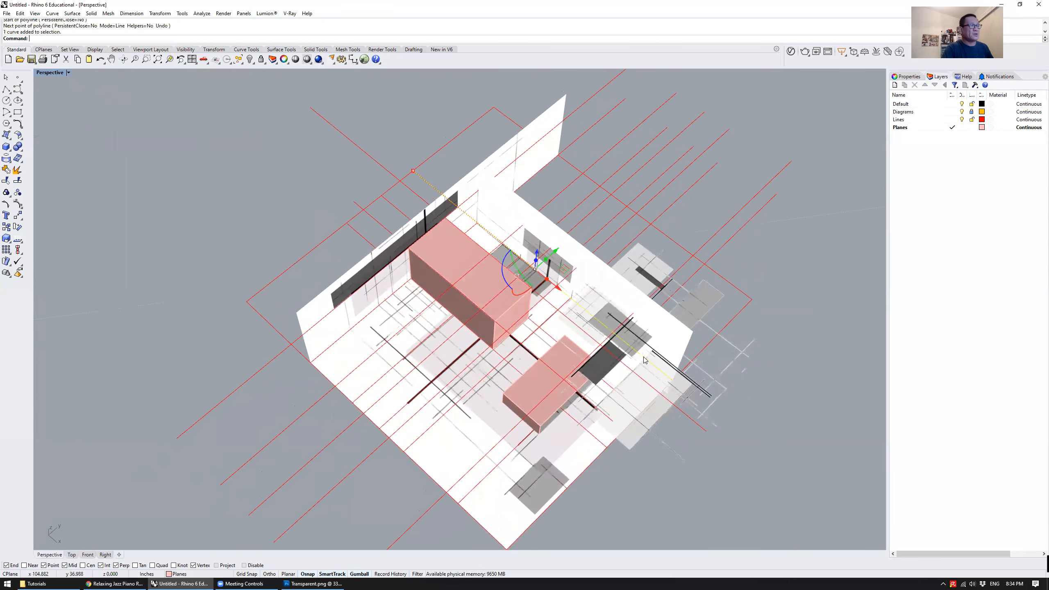
pyautogui.click(726, 429)
pyautogui.moveTo(653, 400); pyautogui.dragTo(623, 410, button='right')
pyautogui.keyDown('shift'); pyautogui.moveTo(638, 356); pyautogui.dragTo(450, 324, button='right'); pyautogui.keyUp('shift')
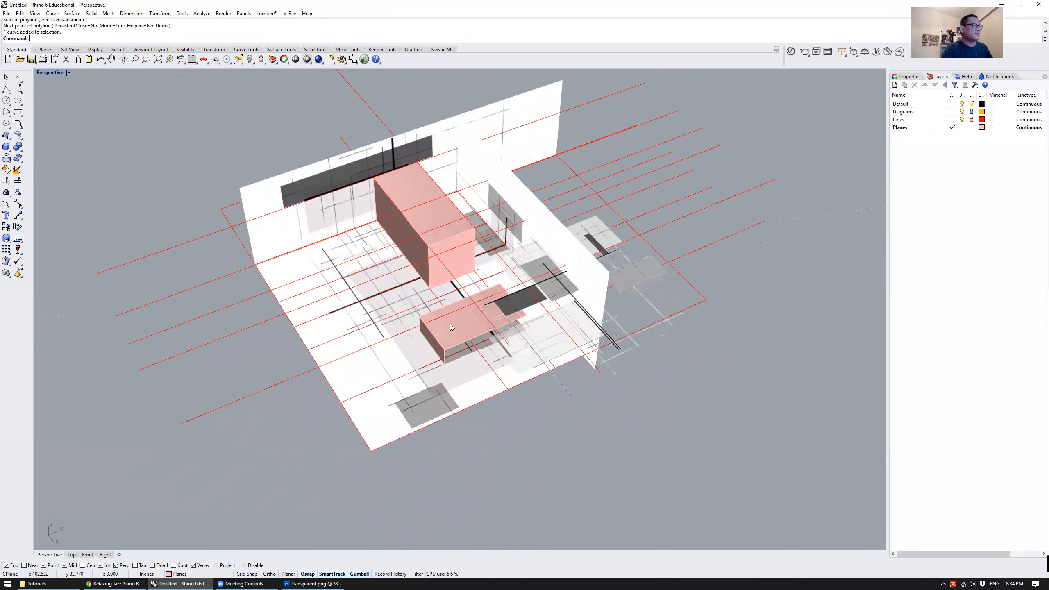
pyautogui.click(450, 324)
pyautogui.click(428, 365)
pyautogui.click(391, 337)
pyautogui.click(518, 407)
pyautogui.moveTo(517, 407); pyautogui.dragTo(526, 270, button='right')
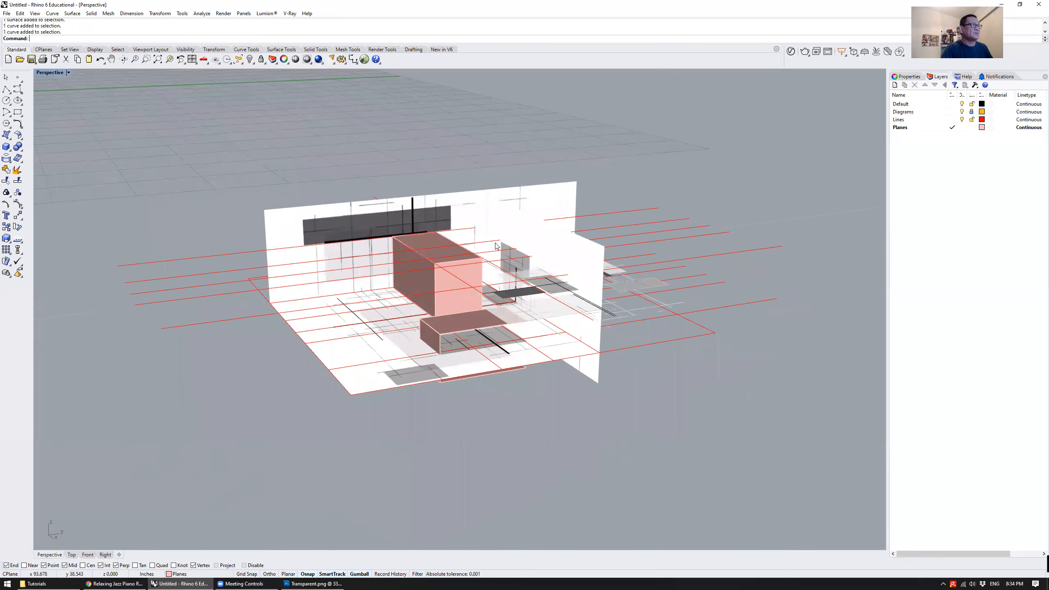
pyautogui.moveTo(349, 214); pyautogui.dragTo(327, 184, button='right')
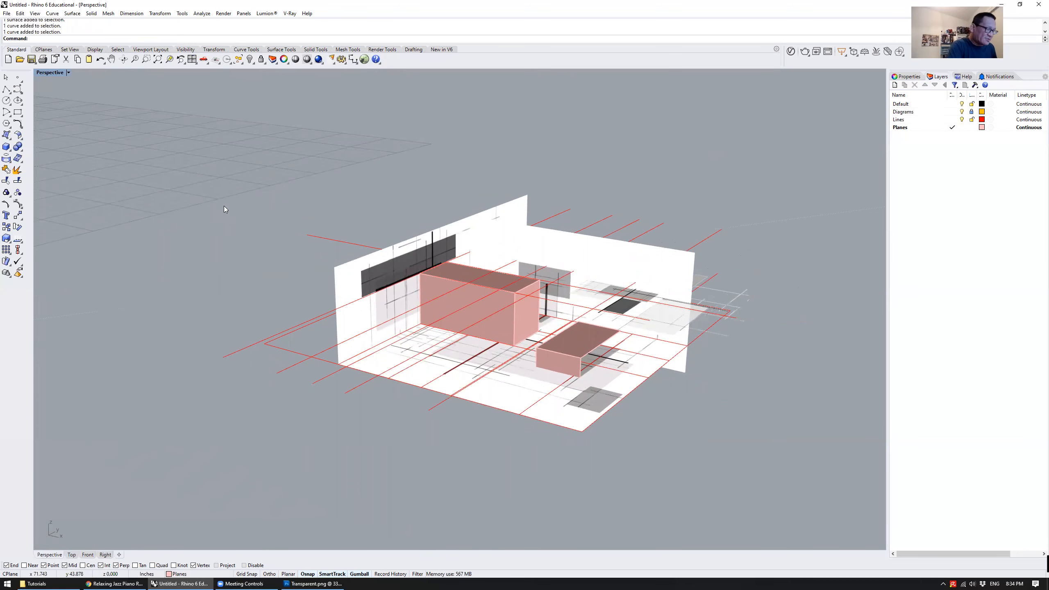
# Draw a vertical line about 5.4 inches tall from a ground point beside the model, ending it in the Right view
pyautogui.doubleClick(47, 73)
pyautogui.moveTo(518, 137)
pyautogui.mouseDown(button='right')
pyautogui.moveTo(504, 159)
pyautogui.moveTo(511, 137)
pyautogui.mouseUp(button='right')
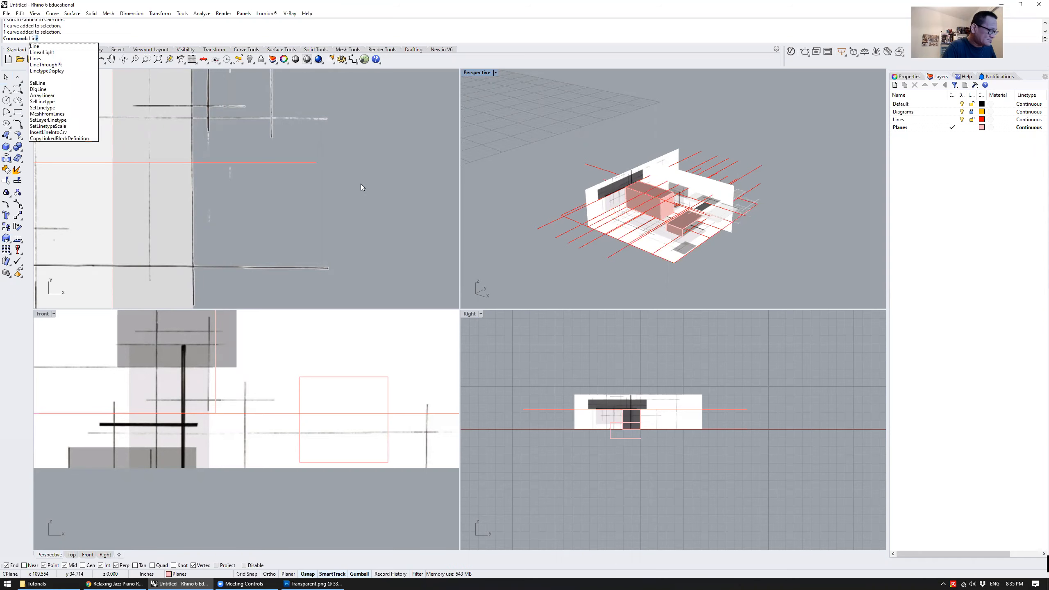
pyautogui.press('Return')
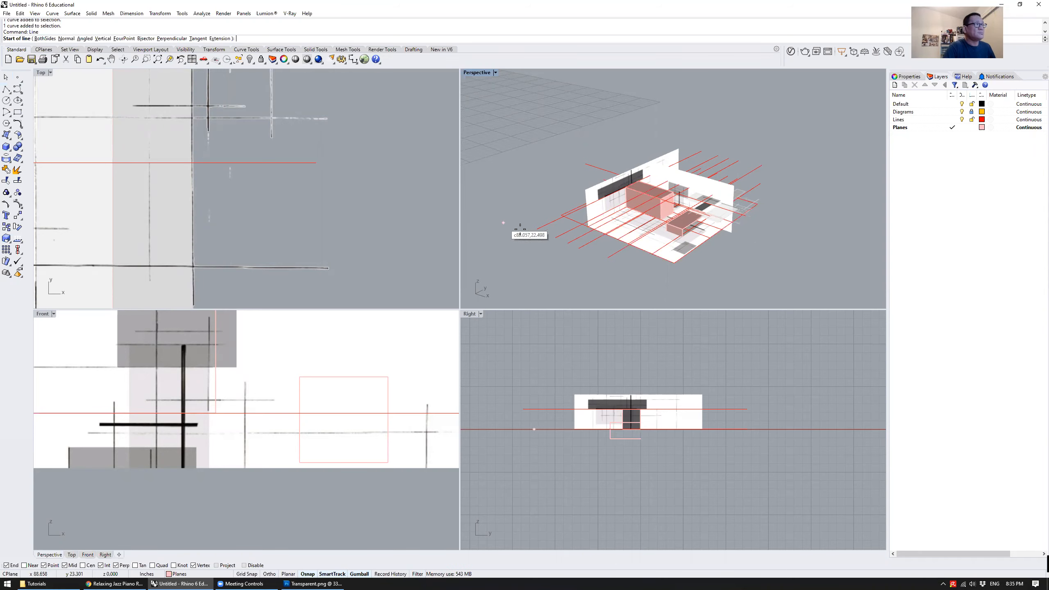
pyautogui.click(756, 269)
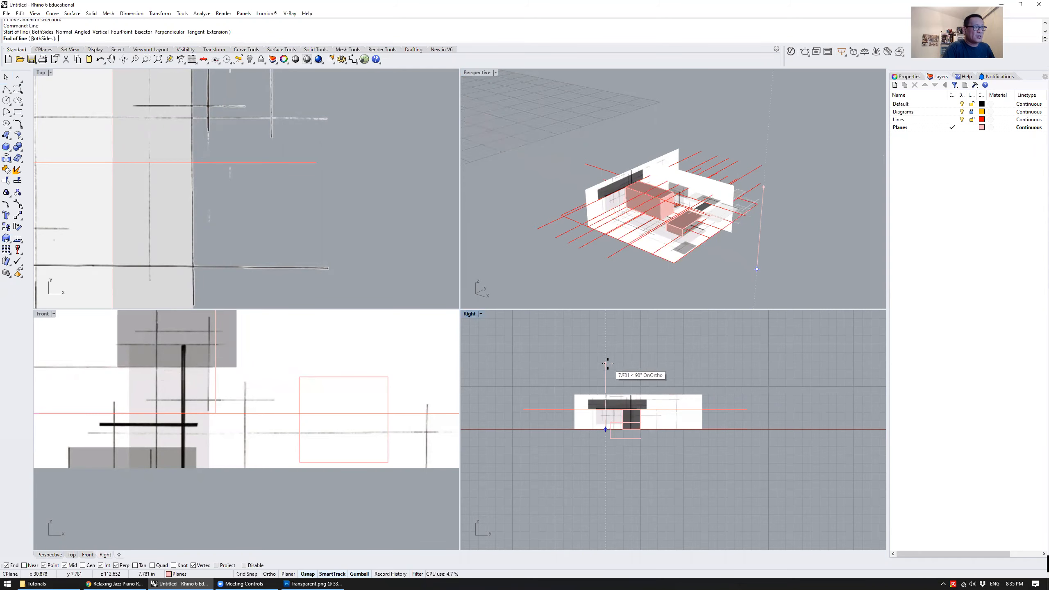
pyautogui.moveTo(606, 383); pyautogui.dragTo(609, 361, button='right')
pyautogui.scroll(5, 609, 362)
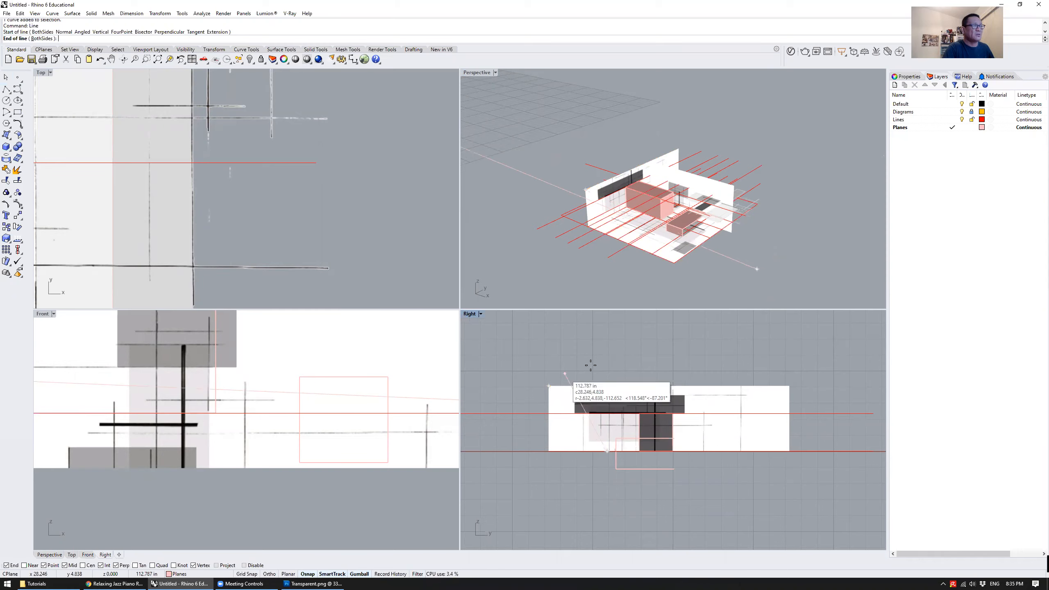
pyautogui.click(606, 364)
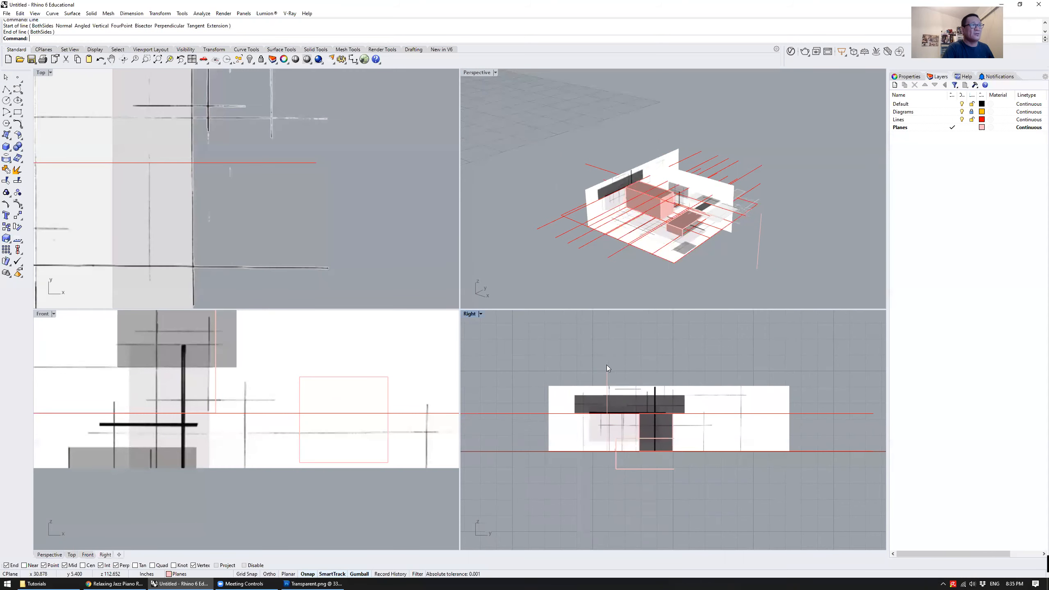
pyautogui.moveTo(810, 165); pyautogui.dragTo(849, 192, button='right')
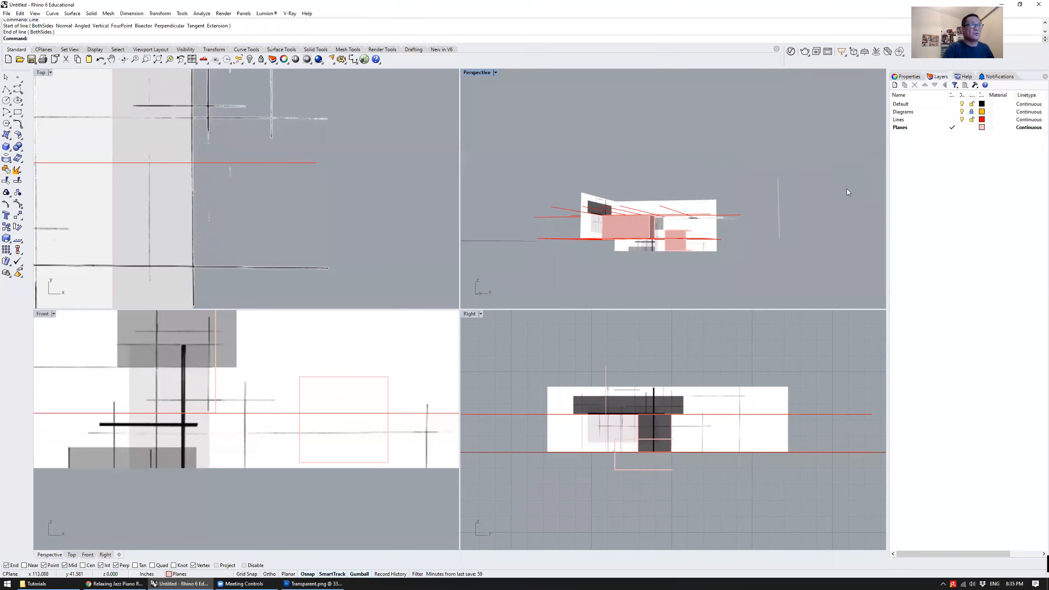
pyautogui.click(779, 203)
pyautogui.press('Escape')
pyautogui.moveTo(769, 231); pyautogui.dragTo(430, 276, button='right')
pyautogui.doubleClick(474, 73)
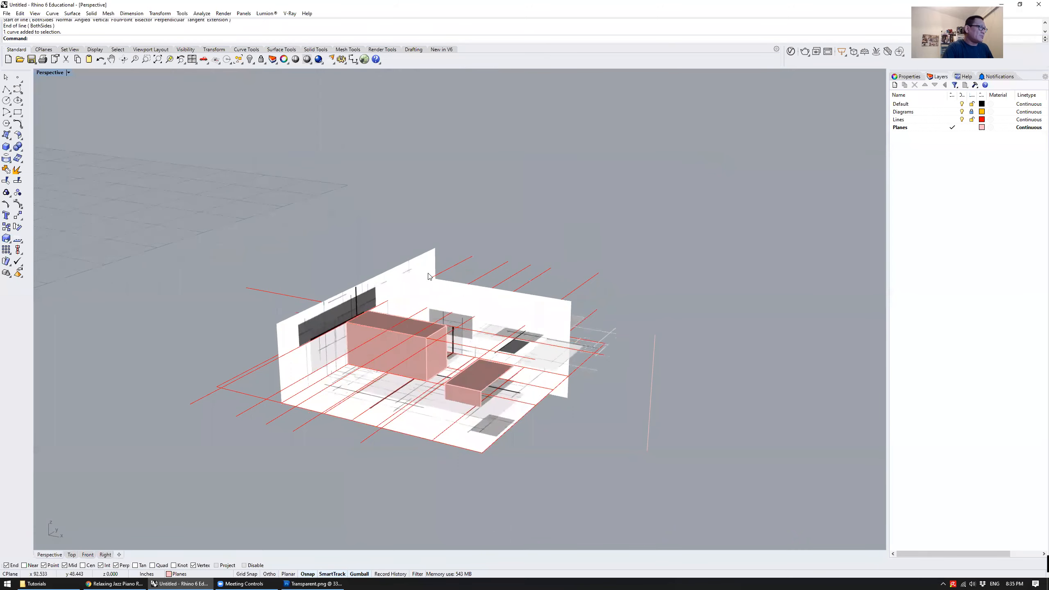
# Draw a second vertical line along the near edge of the dark-striped wall, from its lower to its upper corner
pyautogui.moveTo(186, 242); pyautogui.dragTo(277, 276, button='right')
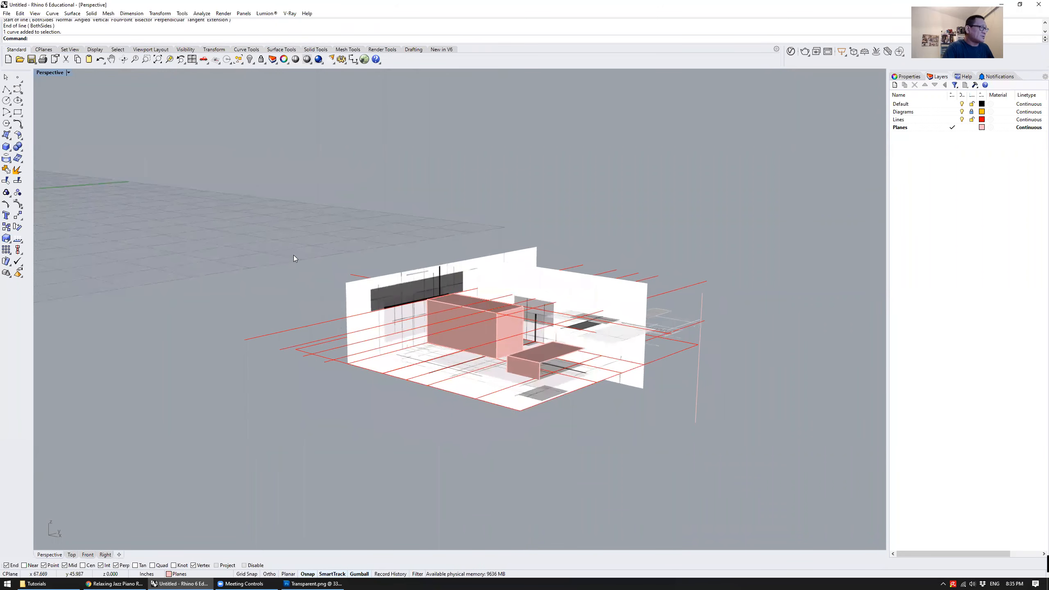
pyautogui.press('Return')
pyautogui.click(347, 364)
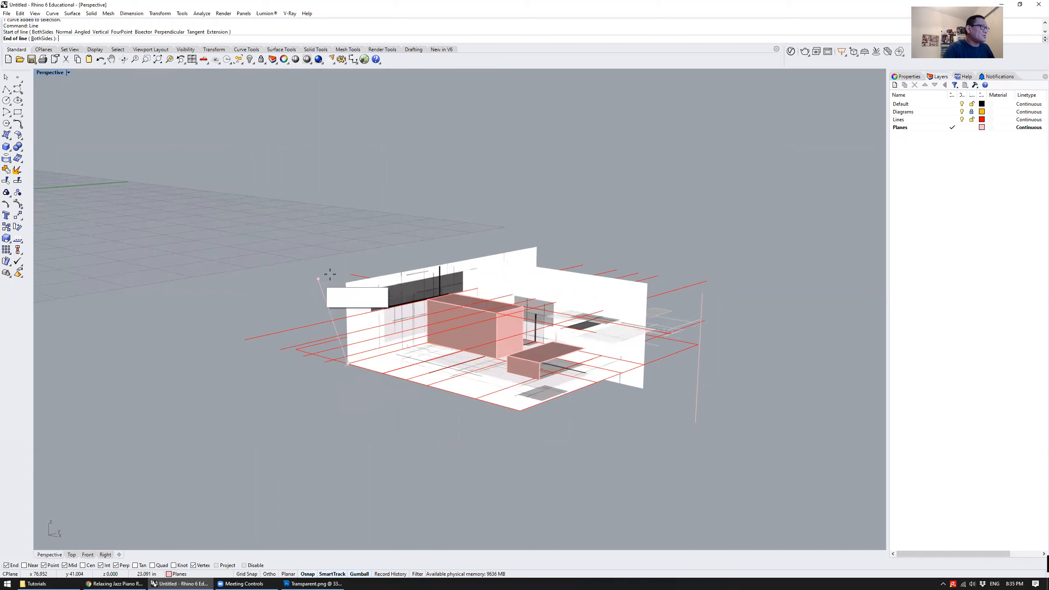
pyautogui.press('Escape')
# Try to extrude the line on the wall's near edge outward into a surface
pyautogui.click(345, 294)
pyautogui.keyDown('ctrl'); pyautogui.moveTo(366, 320); pyautogui.dragTo(270, 342); pyautogui.keyUp('ctrl')
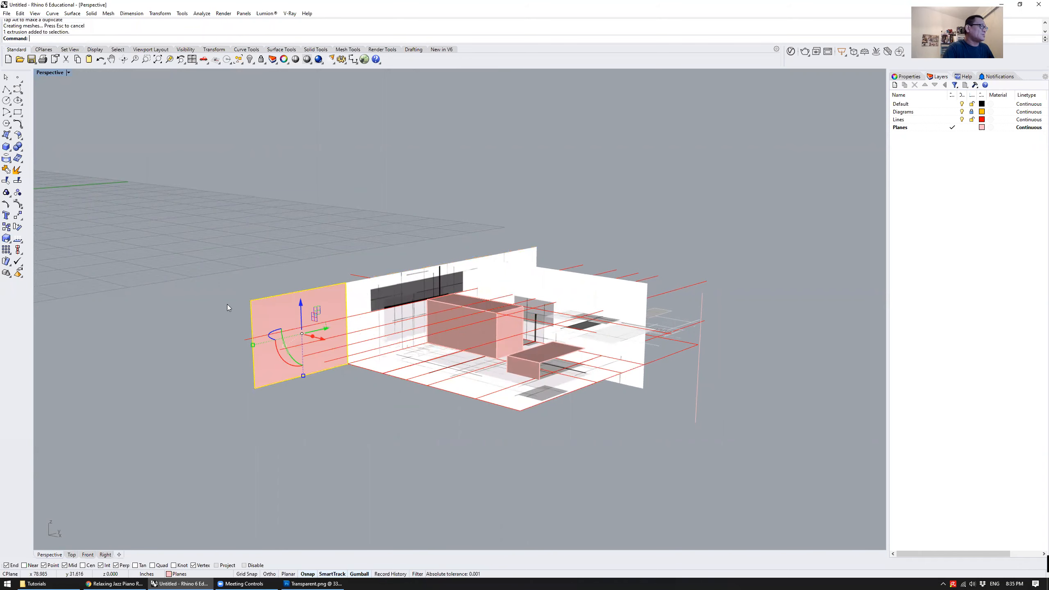
pyautogui.hotkey('ctrl', 'z')
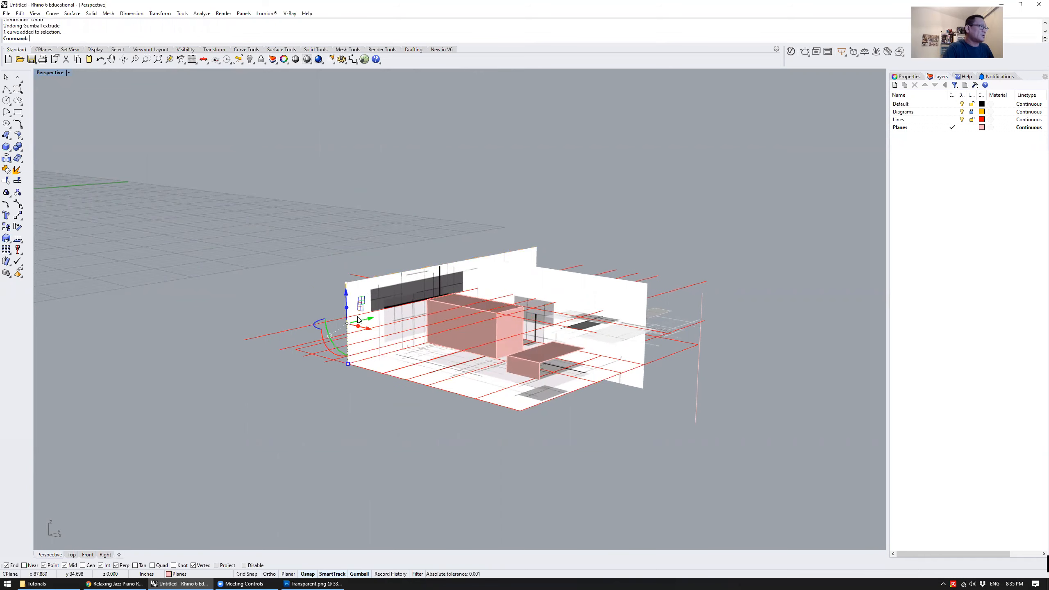
# Move the second vertical line away from the wall's edge into the empty space outside the model
pyautogui.moveTo(370, 322); pyautogui.dragTo(207, 379)
pyautogui.moveTo(269, 302); pyautogui.dragTo(401, 289, button='right')
pyautogui.moveTo(350, 331); pyautogui.dragTo(382, 336, button='right')
# Assign both vertical lines outside the model to the Lines layer and clear the selection
pyautogui.click(365, 373)
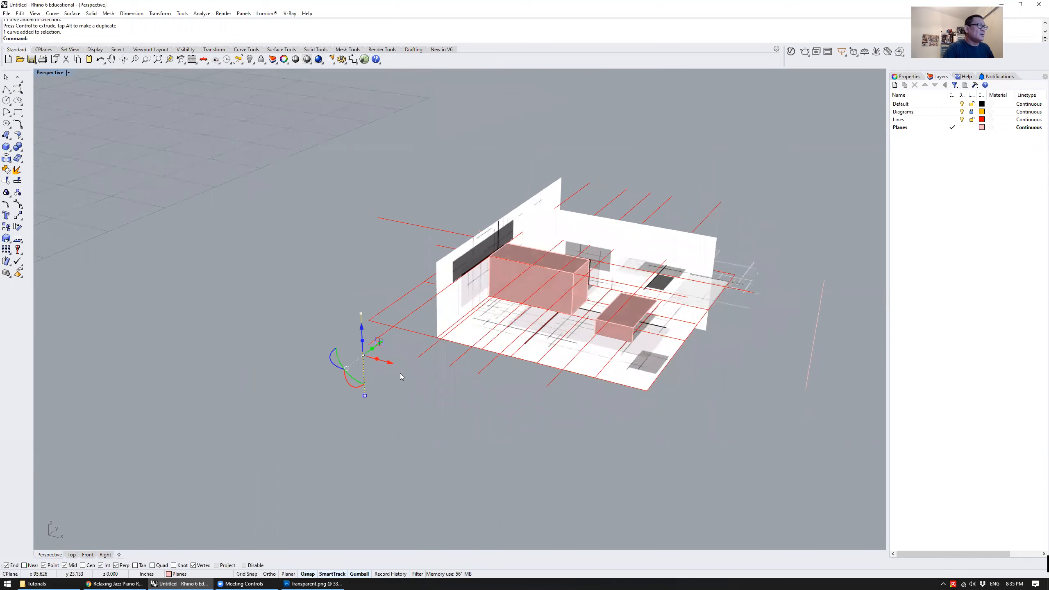
pyautogui.keyDown('shift'); pyautogui.click(813, 346); pyautogui.keyUp('shift')
pyautogui.rightClick(925, 120)
pyautogui.click(959, 262)
pyautogui.moveTo(801, 220); pyautogui.dragTo(648, 298, button='right')
pyautogui.click(658, 362)
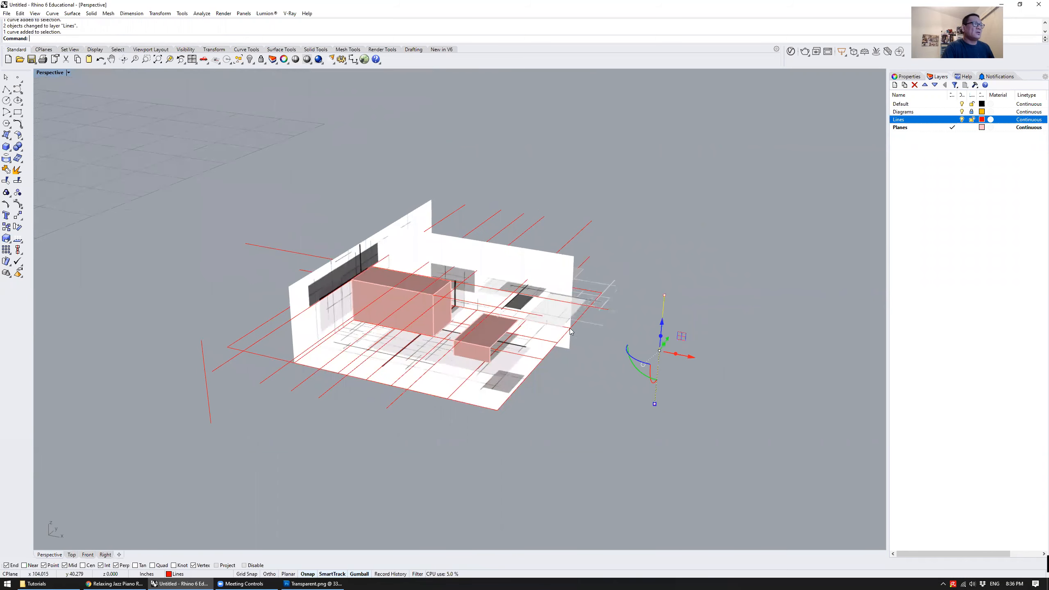
pyautogui.press('Escape')
# Change the Lines layer's colour to Blue
pyautogui.moveTo(660, 261); pyautogui.dragTo(617, 265, button='right')
pyautogui.click(983, 120)
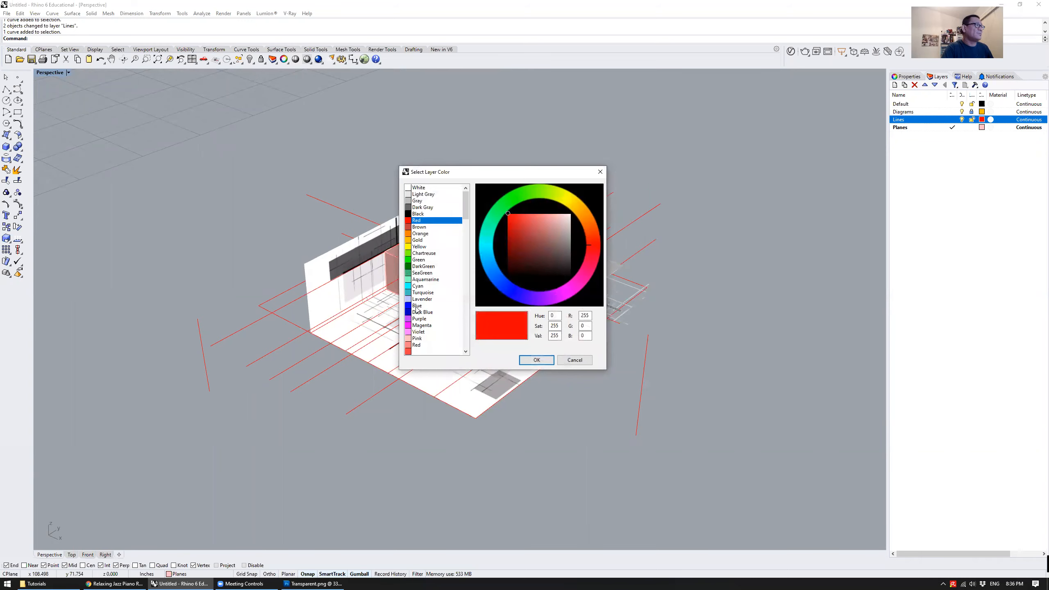
pyautogui.click(416, 306)
pyautogui.click(536, 360)
# Move the first vertical line by its lower end onto the guide-line intersection beyond the tall pink box's end
pyautogui.moveTo(712, 210); pyautogui.dragTo(657, 287, button='right')
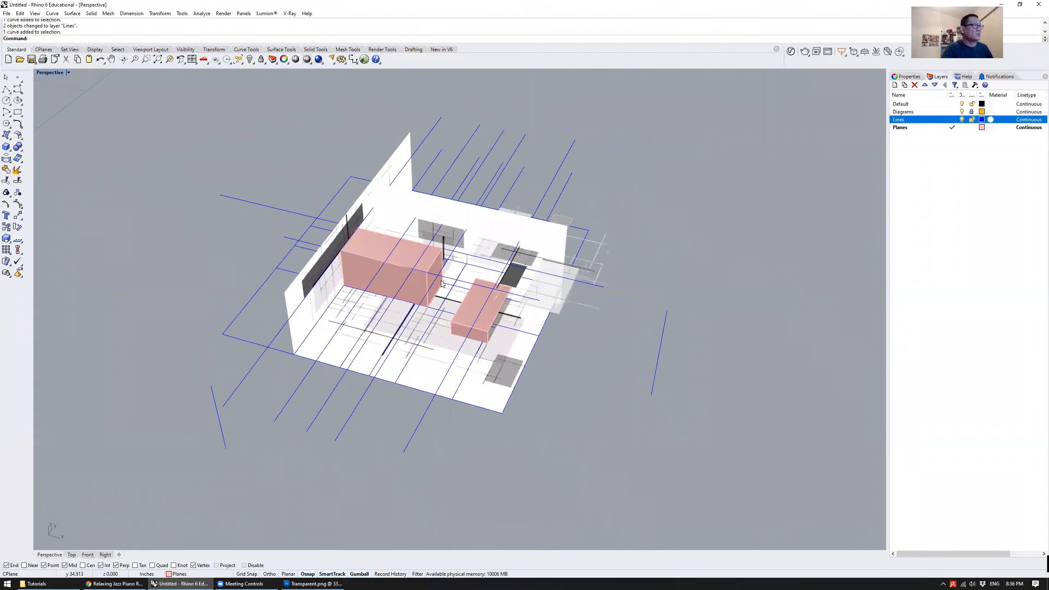
pyautogui.click(655, 377)
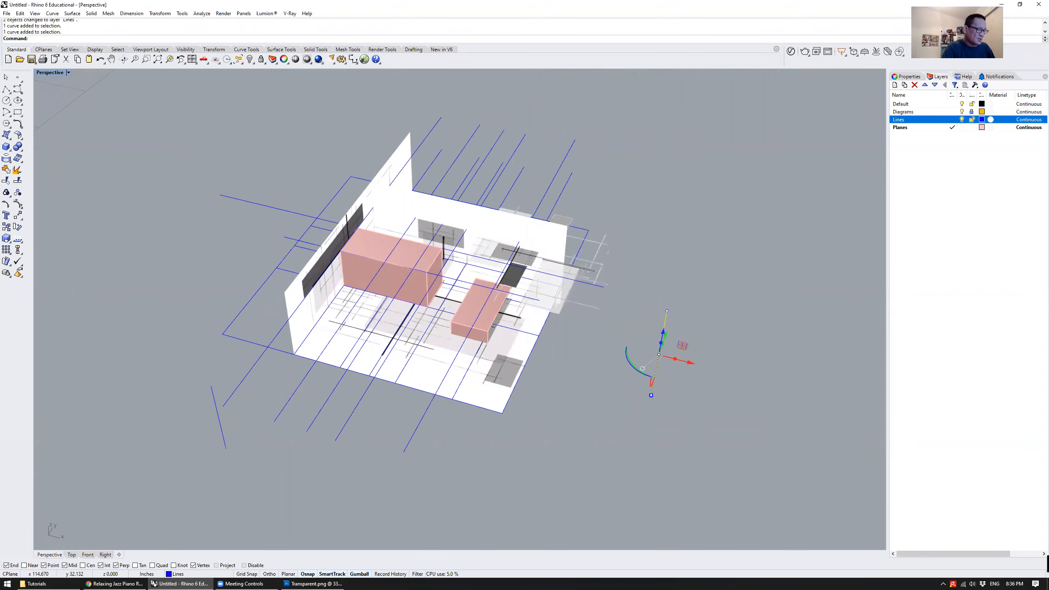
pyautogui.write('m')
pyautogui.press('Return')
pyautogui.click(651, 396)
pyautogui.scroll(10, 488, 301)
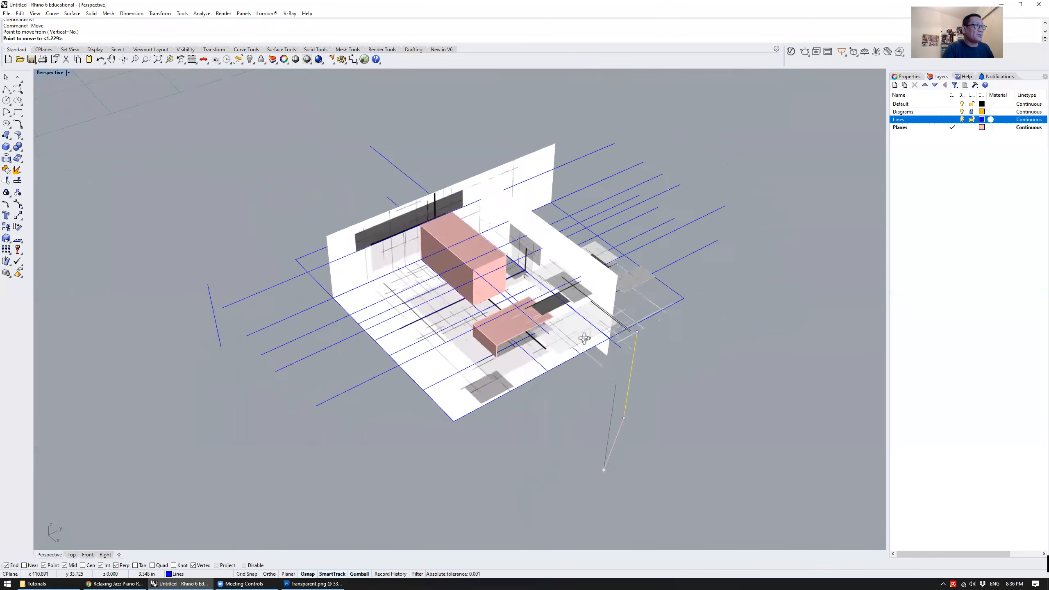
pyautogui.moveTo(497, 274); pyautogui.dragTo(503, 253, button='right')
pyautogui.click(435, 210)
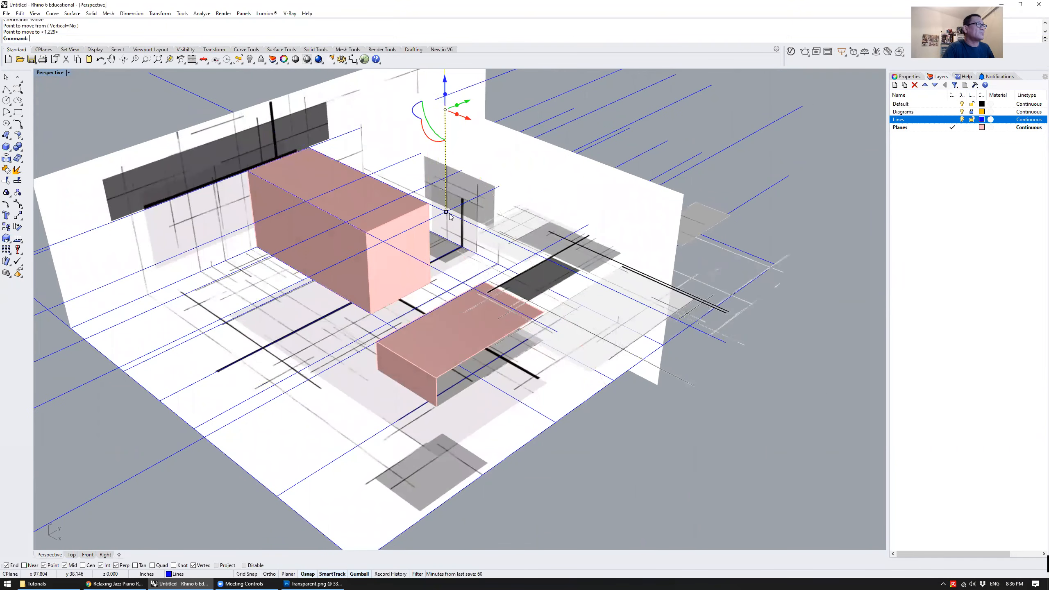
# Move this vertical line straight down by its own height with Vertical=Yes, from its upper end to its lower end
pyautogui.scroll(-8, 635, 192)
pyautogui.moveTo(633, 190); pyautogui.dragTo(554, 182, button='right')
pyautogui.scroll(8, 530, 284)
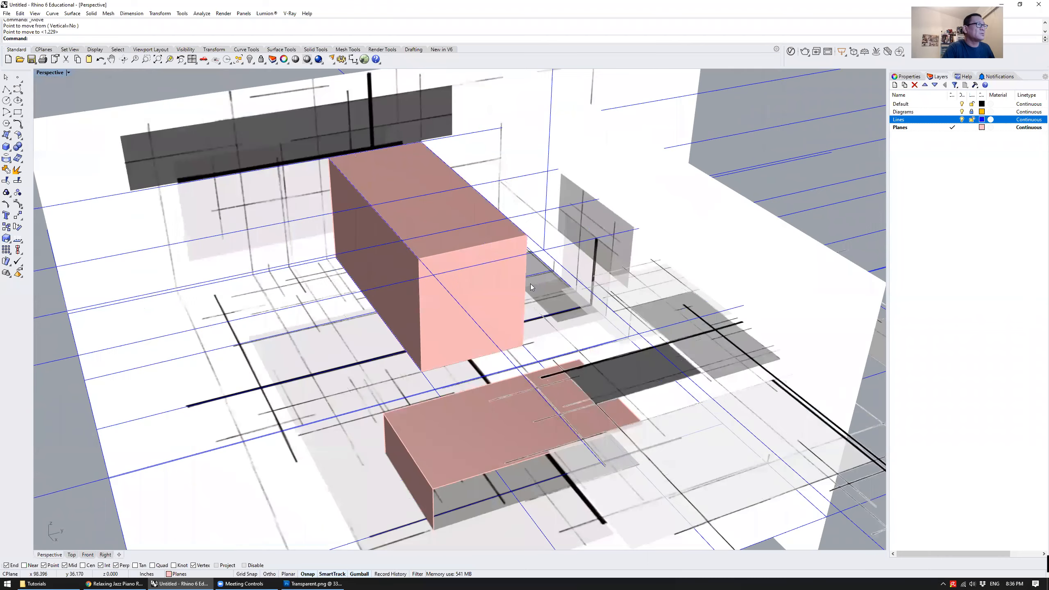
pyautogui.click(546, 231)
pyautogui.scroll(-6, 553, 233)
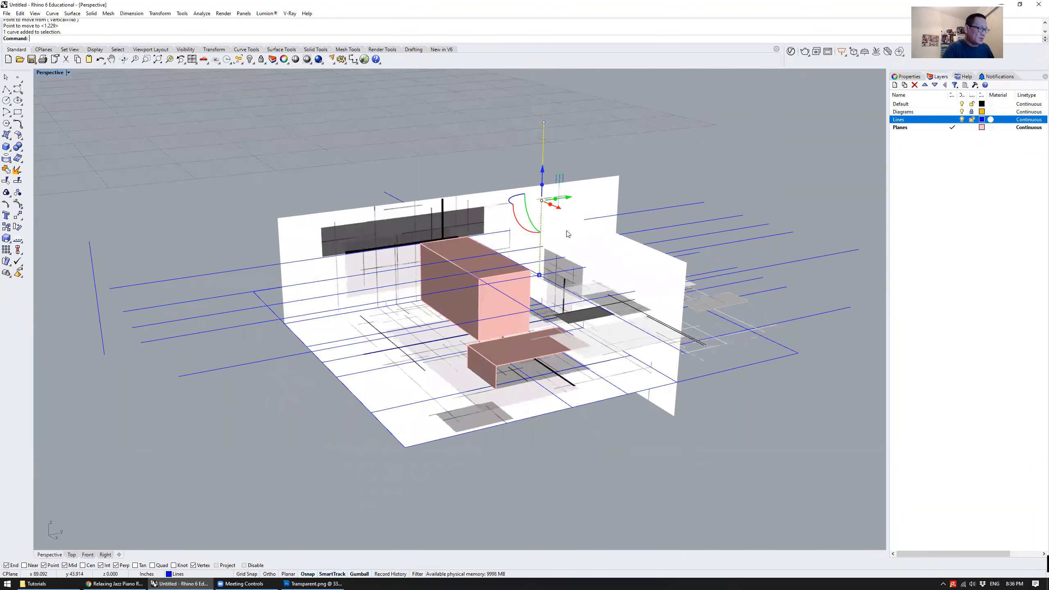
pyautogui.press('Return')
pyautogui.write('v')
pyautogui.press('Return')
pyautogui.click(544, 122)
pyautogui.click(539, 275)
# Raise the lowered vertical line partway along Z so that it crosses the upper guide lines
pyautogui.click(583, 430)
pyautogui.moveTo(583, 430); pyautogui.dragTo(547, 345, button='right')
pyautogui.click(548, 343)
pyautogui.moveTo(549, 347); pyautogui.dragTo(550, 317)
pyautogui.click(631, 475)
pyautogui.moveTo(630, 475)
pyautogui.mouseDown(button='right')
pyautogui.moveTo(553, 426)
pyautogui.moveTo(621, 483)
pyautogui.mouseUp(button='right')
pyautogui.scroll(6, 569, 348)
pyautogui.scroll(-5, 569, 347)
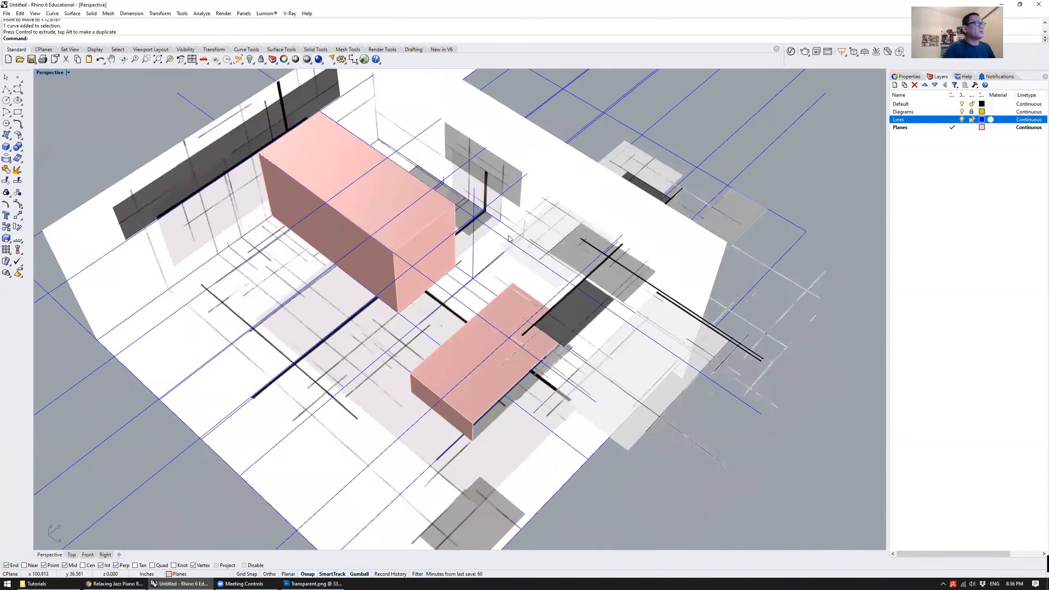
# Copy the vertical line from its upper guide-line intersection to the guide-line crossings and corner along the tall box's top edges
pyautogui.keyDown('shift'); pyautogui.moveTo(492, 244); pyautogui.dragTo(574, 333, button='right'); pyautogui.keyUp('shift')
pyautogui.scroll(7, 574, 328)
pyautogui.click(530, 301)
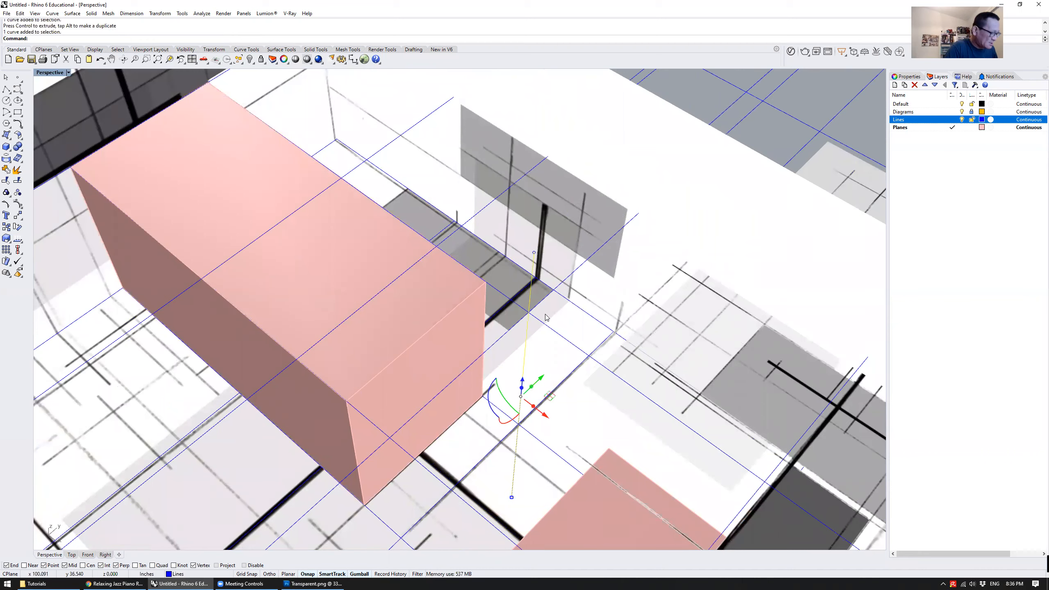
pyautogui.press('Return')
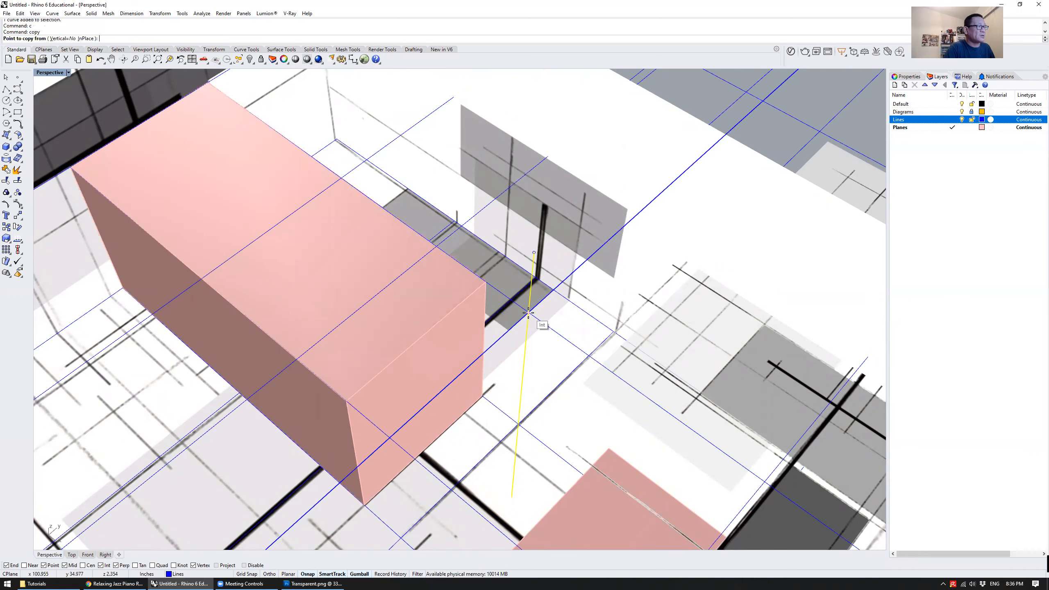
pyautogui.click(529, 312)
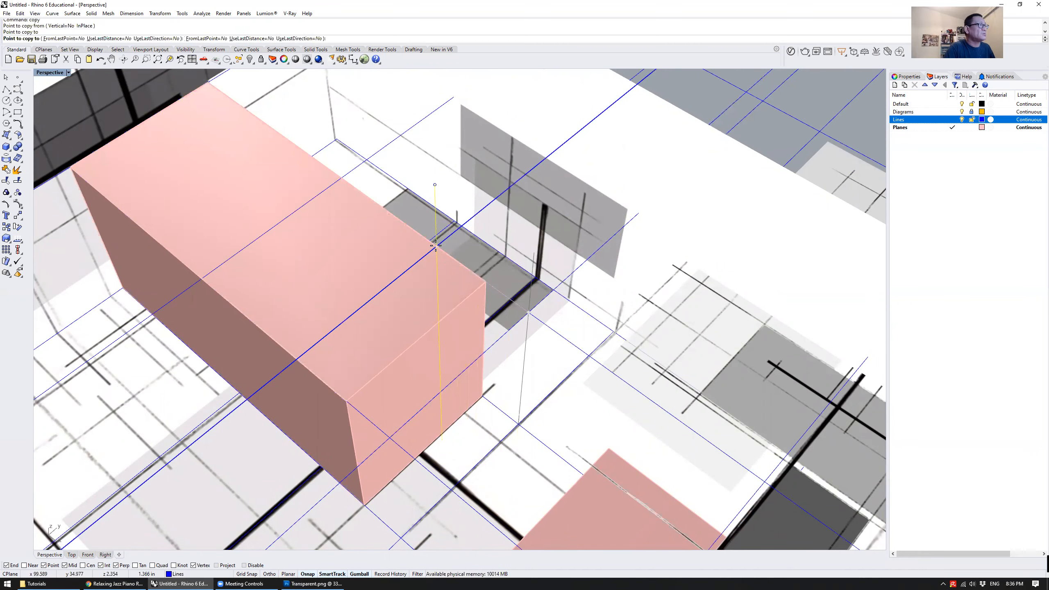
pyautogui.click(341, 178)
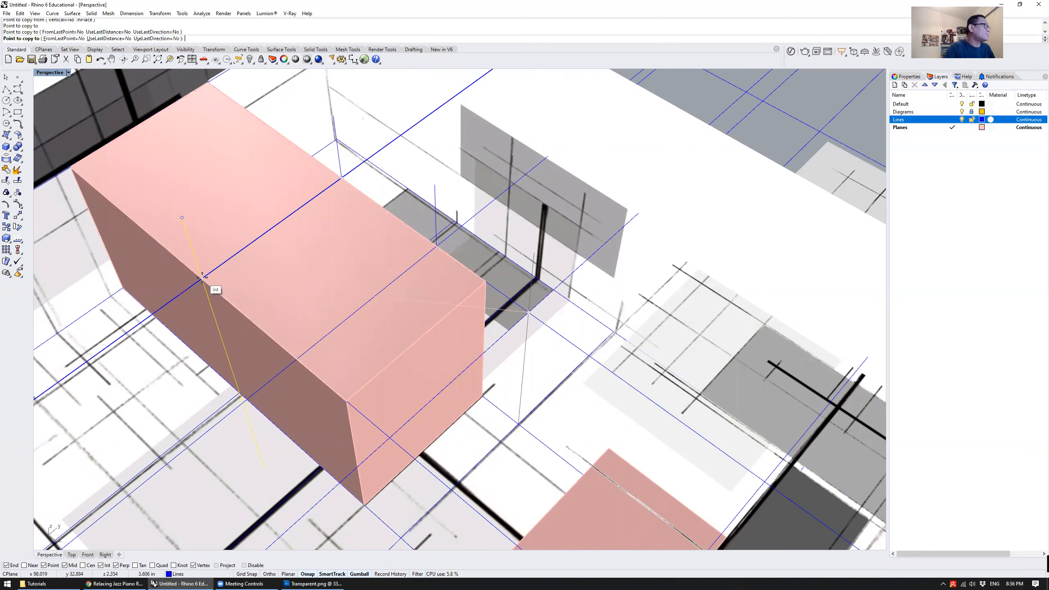
pyautogui.click(202, 280)
pyautogui.click(297, 360)
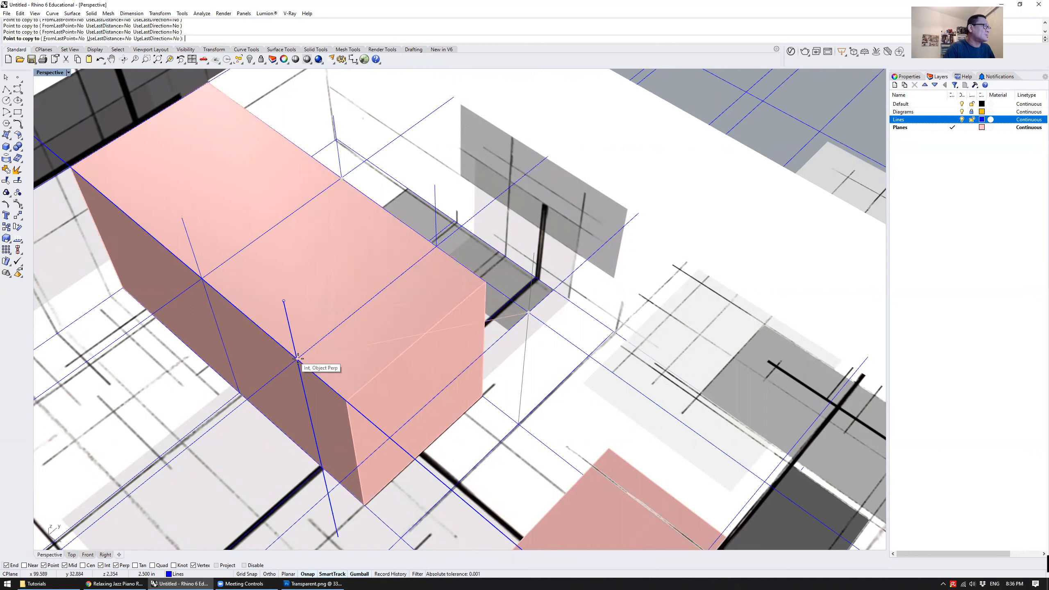
pyautogui.click(345, 400)
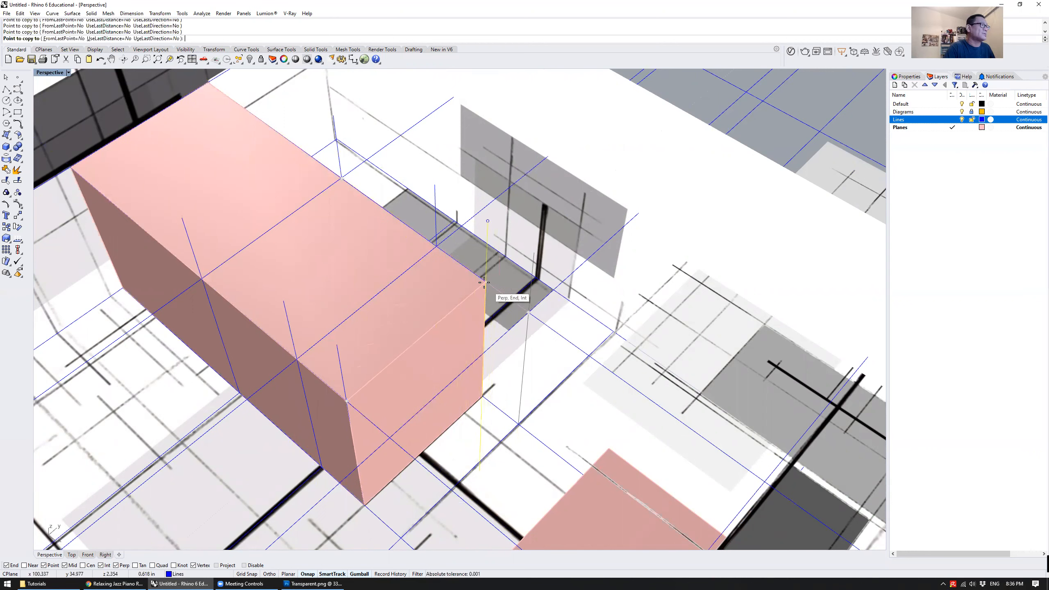
# Place further copies of the vertical line around the tall box's end corner and finish copying
pyautogui.scroll(-2, 500, 280)
pyautogui.click(499, 280)
pyautogui.moveTo(500, 280); pyautogui.dragTo(465, 306, button='right')
pyautogui.click(469, 359)
pyautogui.rightClick(470, 358)
pyautogui.scroll(-5, 669, 503)
pyautogui.moveTo(669, 503); pyautogui.dragTo(540, 335, button='right')
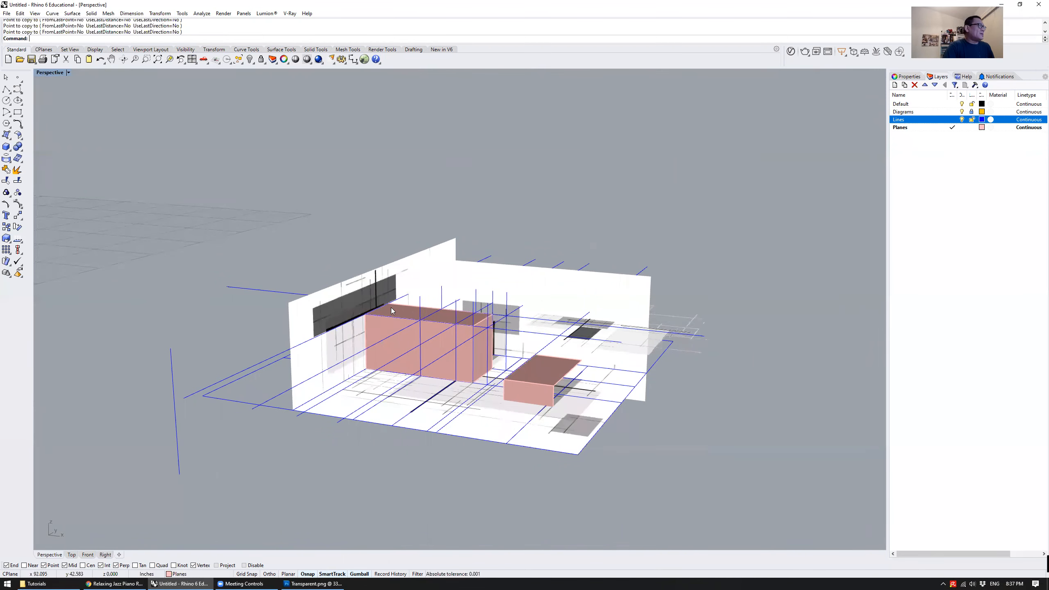
# Build a tall thin box in the open space outside the folded walls, with base length 0.25 and a freehand height
pyautogui.keyDown('shift'); pyautogui.moveTo(203, 410); pyautogui.dragTo(283, 371, button='right'); pyautogui.keyUp('shift')
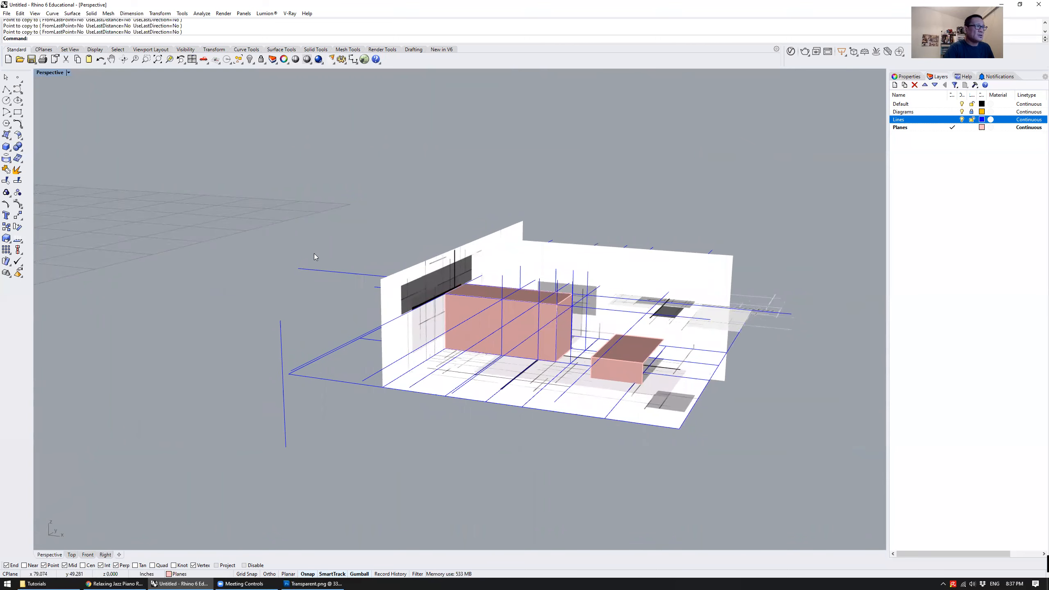
pyautogui.moveTo(286, 223)
pyautogui.mouseDown(button='right')
pyautogui.moveTo(274, 235)
pyautogui.moveTo(287, 230)
pyautogui.mouseUp(button='right')
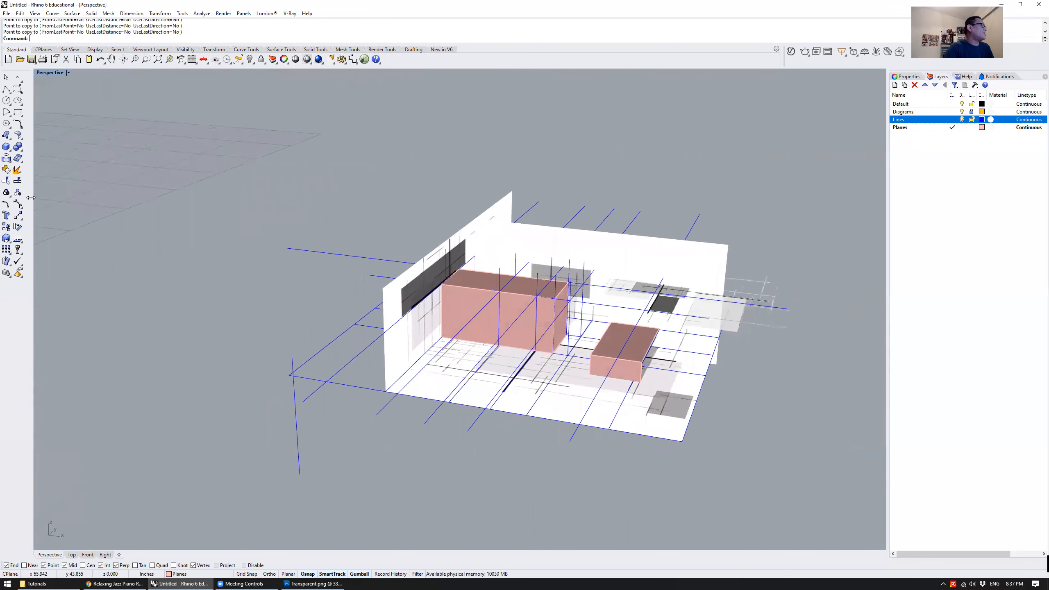
pyautogui.click(7, 145)
pyautogui.scroll(-5, 415, 387)
pyautogui.moveTo(457, 368)
pyautogui.mouseDown(button='right')
pyautogui.moveTo(473, 393)
pyautogui.moveTo(457, 383)
pyautogui.mouseUp(button='right')
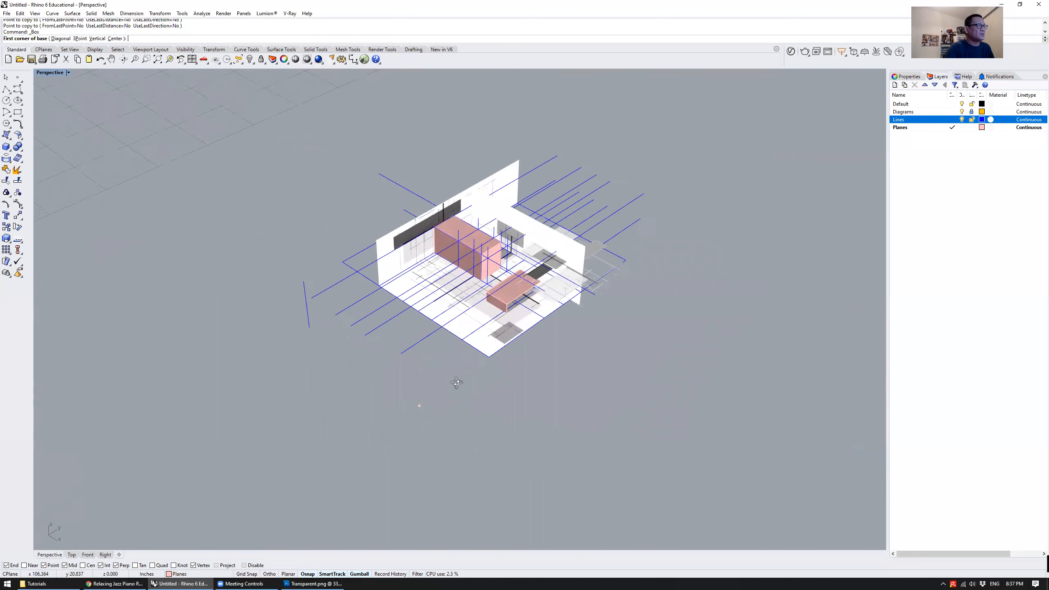
pyautogui.scroll(1, 480, 390)
pyautogui.click(481, 399)
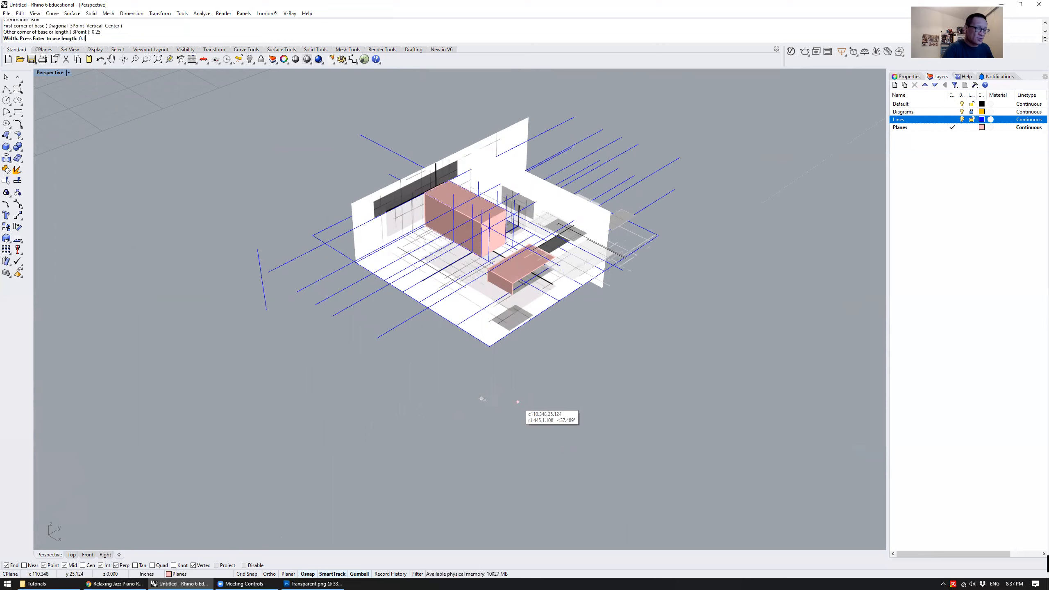
pyautogui.moveTo(550, 322); pyautogui.dragTo(570, 289, button='right')
pyautogui.click(564, 91)
# Rotate the tall thin box so it lies horizontally as a beam parallel to the long guide lines
pyautogui.moveTo(560, 132); pyautogui.dragTo(479, 301, button='right')
pyautogui.scroll(9, 494, 190)
pyautogui.scroll(-7, 495, 246)
pyautogui.scroll(-4, 496, 288)
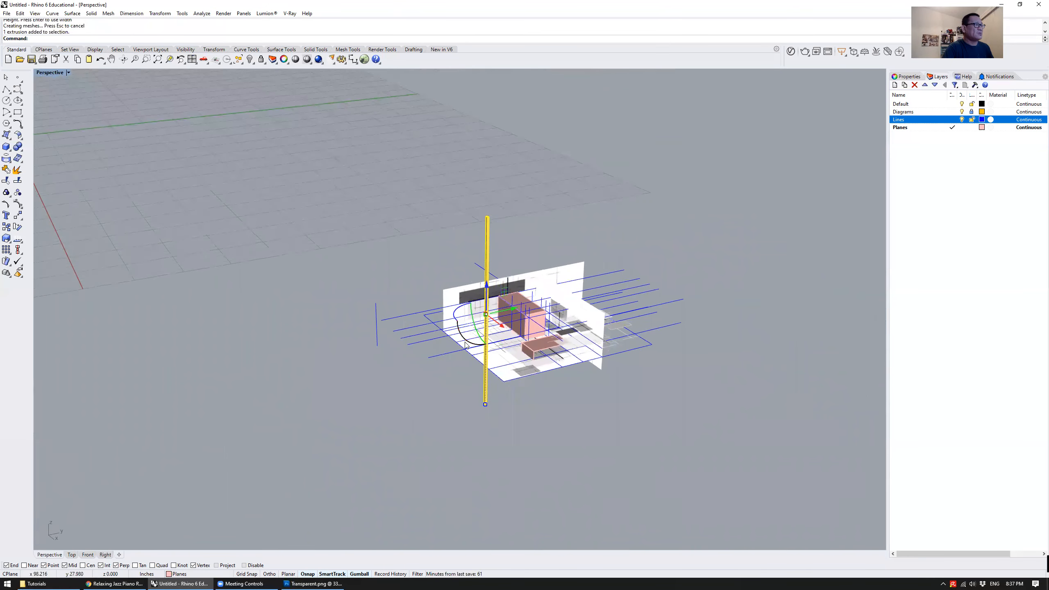
pyautogui.moveTo(472, 347); pyautogui.dragTo(572, 354)
pyautogui.moveTo(572, 353); pyautogui.dragTo(619, 306, button='right')
pyautogui.write('zs')
pyautogui.press('Return')
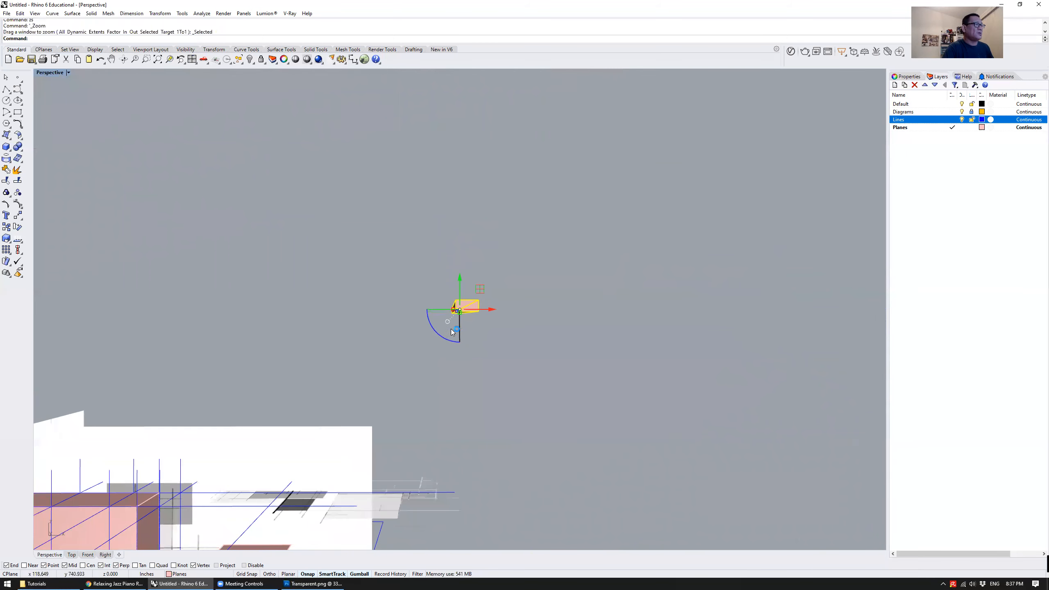
# Move the beam by its lower end point onto the near end of an upper guide line
pyautogui.keyDown('shift'); pyautogui.moveTo(434, 333); pyautogui.dragTo(429, 311); pyautogui.keyUp('shift')
pyautogui.click(508, 358)
pyautogui.moveTo(508, 358); pyautogui.dragTo(486, 357, button='right')
pyautogui.scroll(-5, 463, 362)
pyautogui.click(374, 383)
pyautogui.moveTo(374, 384); pyautogui.dragTo(374, 428, button='right')
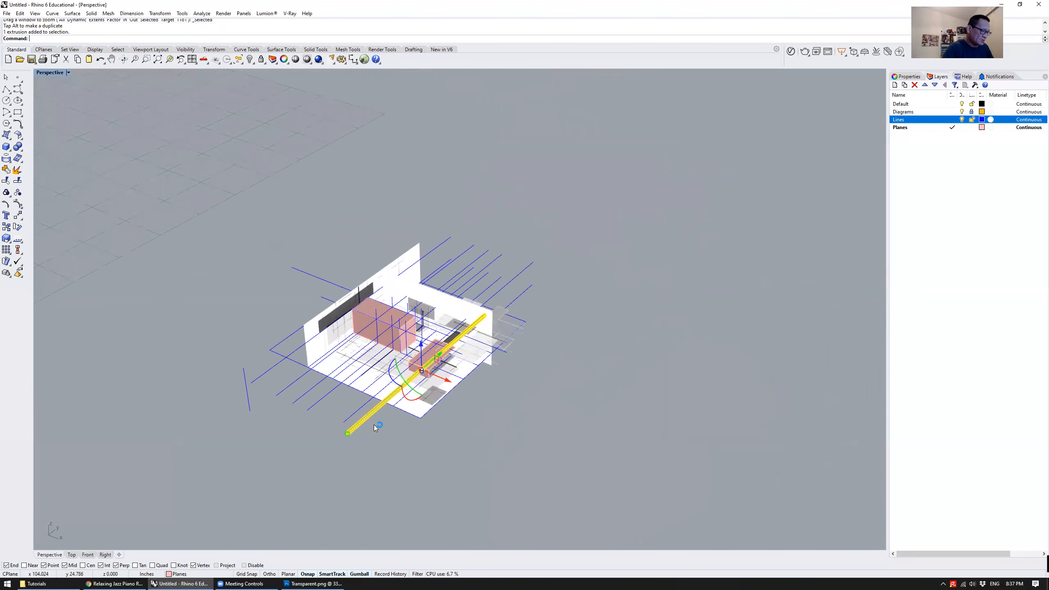
pyautogui.click(350, 441)
pyautogui.scroll(4, 363, 442)
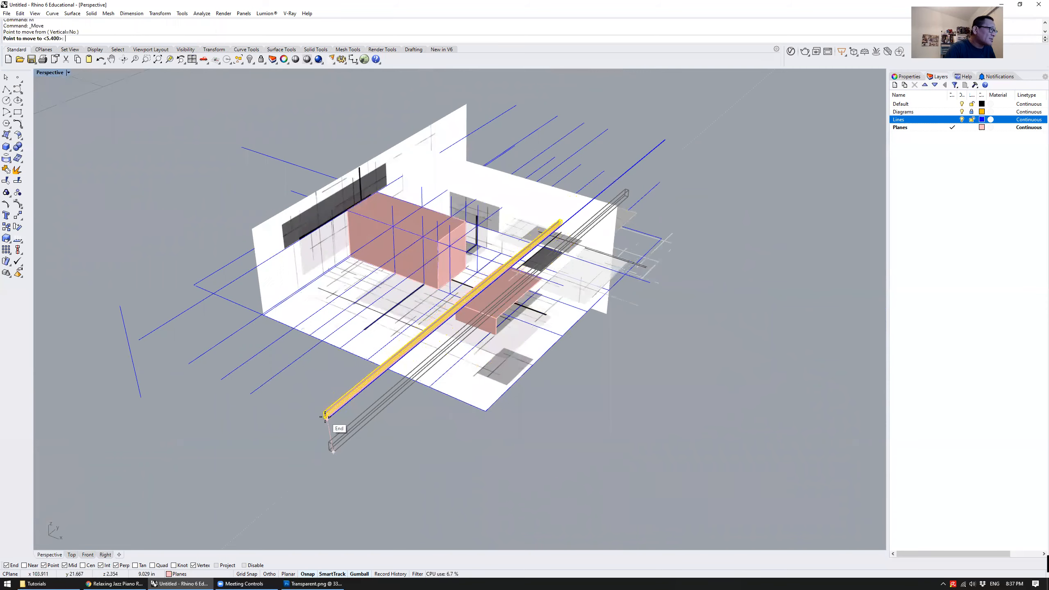
pyautogui.moveTo(382, 442); pyautogui.dragTo(429, 378, button='right')
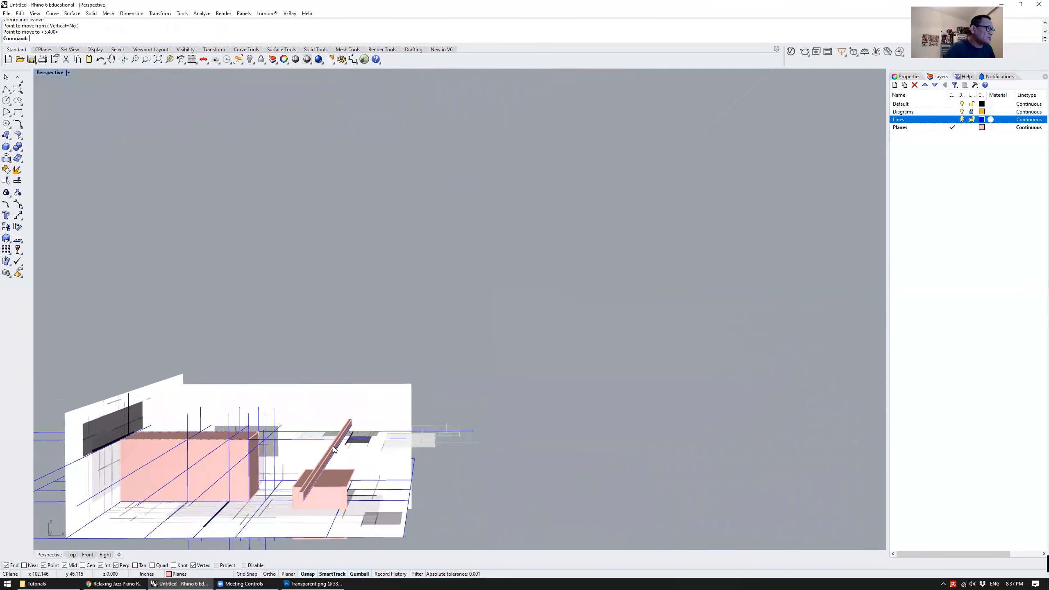
pyautogui.write('zs')
pyautogui.press('Return')
pyautogui.scroll(-5, 356, 429)
# Move the beam by its bottom end point to the intersection of the first guide line and the floor's front edge
pyautogui.click(631, 429)
pyautogui.moveTo(631, 429); pyautogui.dragTo(521, 386, button='right')
pyautogui.scroll(-5, 583, 425)
pyautogui.moveTo(450, 398); pyautogui.dragTo(536, 386, button='right')
pyautogui.press('Return')
pyautogui.scroll(3, 512, 389)
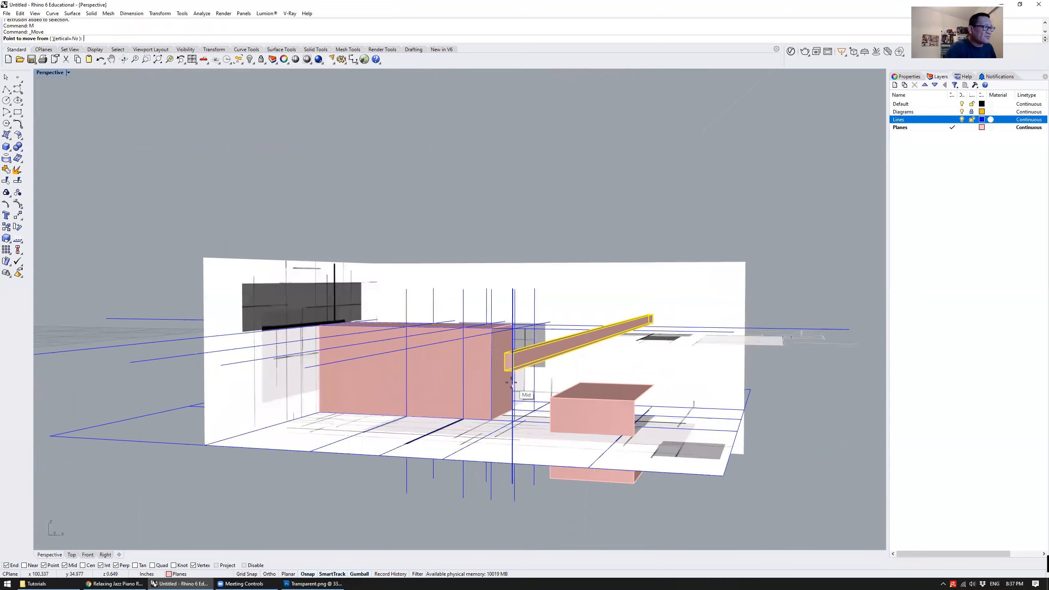
pyautogui.click(501, 369)
pyautogui.moveTo(431, 389); pyautogui.dragTo(347, 430, button='right')
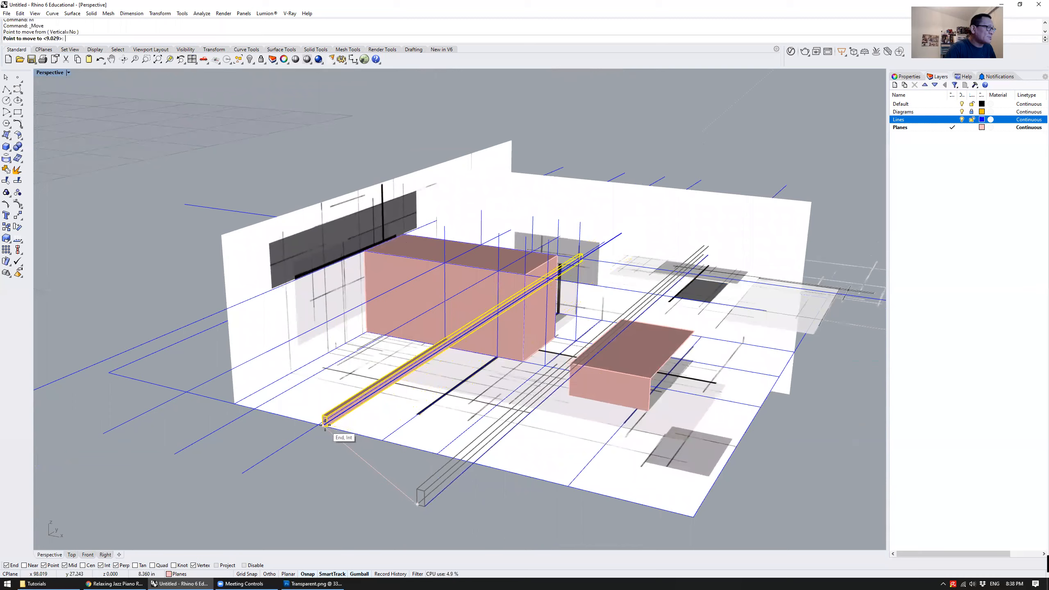
pyautogui.click(326, 424)
# Examine how the beam's near end sits on the floor edge and how the beam runs through the model
pyautogui.write('zs')
pyautogui.press('Return')
pyautogui.moveTo(350, 409); pyautogui.dragTo(394, 381, button='right')
pyautogui.scroll(-5, 427, 387)
pyautogui.scroll(5, 344, 400)
pyautogui.click(341, 418)
pyautogui.write('zs')
pyautogui.press('Return')
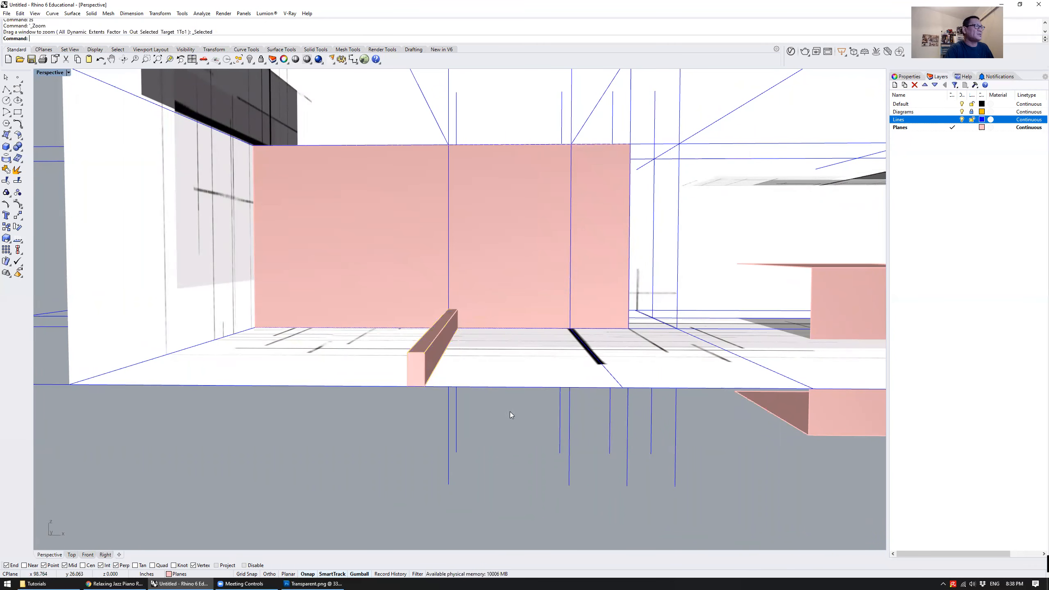
pyautogui.moveTo(510, 412); pyautogui.dragTo(367, 417, button='right')
pyautogui.scroll(-6, 367, 416)
pyautogui.moveTo(555, 331)
pyautogui.mouseDown(button='right')
pyautogui.moveTo(553, 371)
pyautogui.moveTo(542, 329)
pyautogui.mouseUp(button='right')
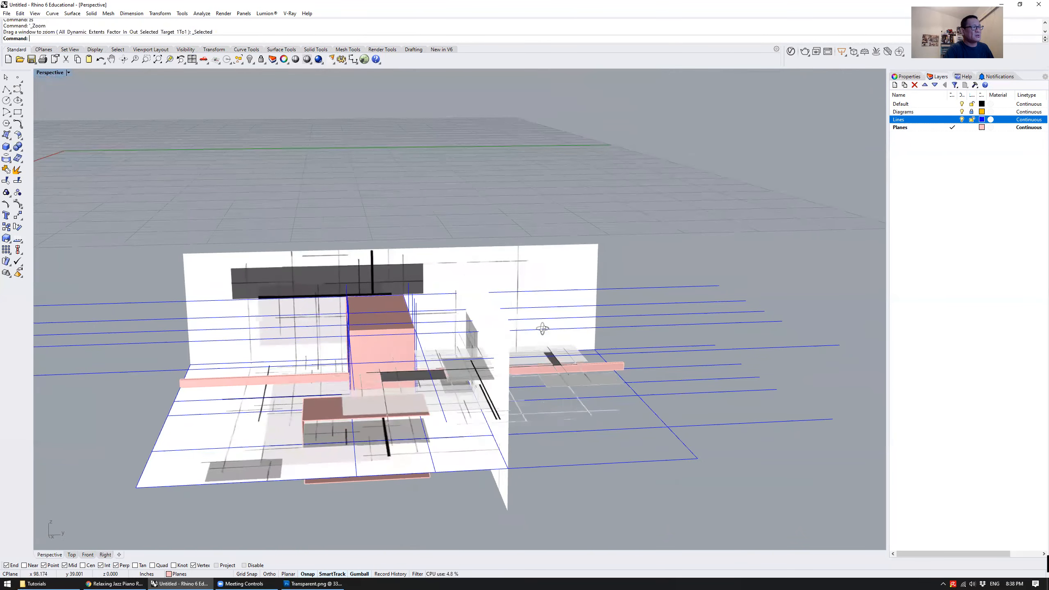
pyautogui.scroll(5, 630, 367)
# Examine the beam's far end where it passes beyond the wall and floor boundary
pyautogui.moveTo(631, 369); pyautogui.dragTo(522, 378, button='right')
pyautogui.scroll(6, 526, 363)
pyautogui.scroll(-5, 516, 373)
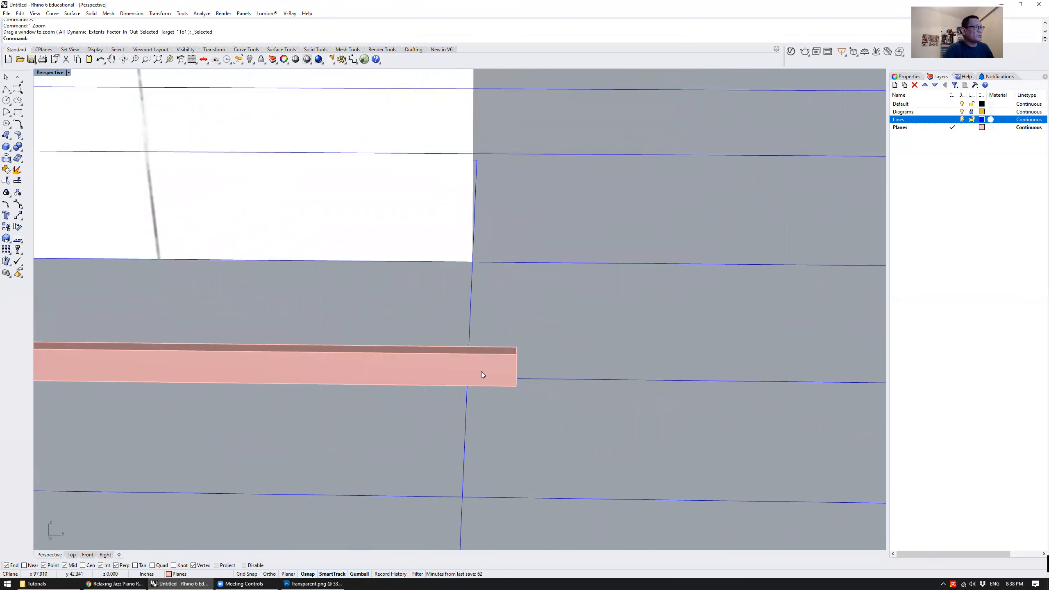
pyautogui.moveTo(457, 339); pyautogui.dragTo(428, 360, button='right')
pyautogui.click(429, 362)
pyautogui.click(429, 362)
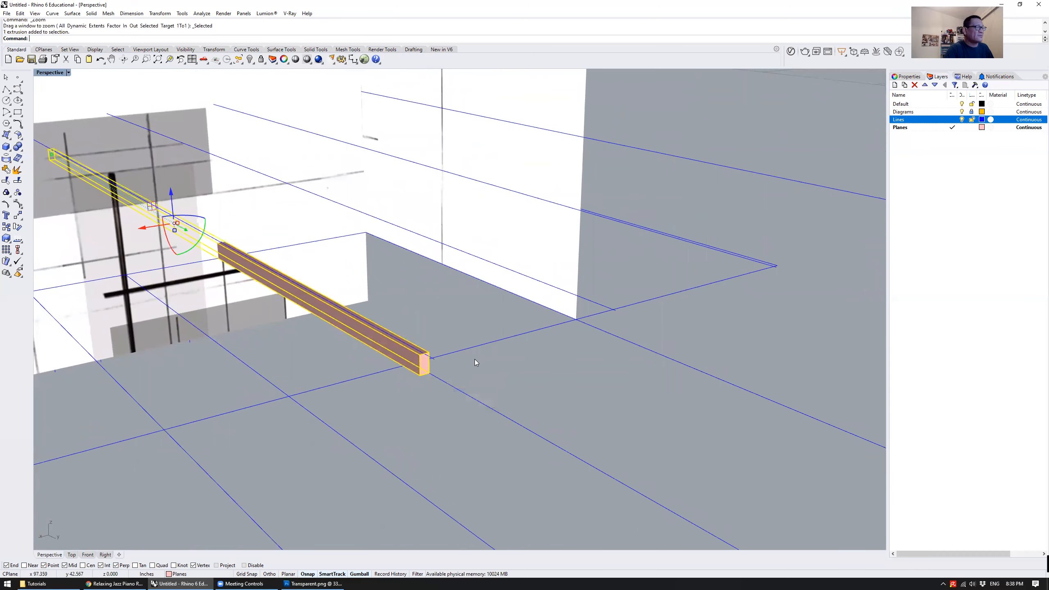
pyautogui.moveTo(494, 362); pyautogui.dragTo(601, 367, button='right')
pyautogui.scroll(-10, 601, 366)
pyautogui.moveTo(463, 368); pyautogui.dragTo(475, 390, button='right')
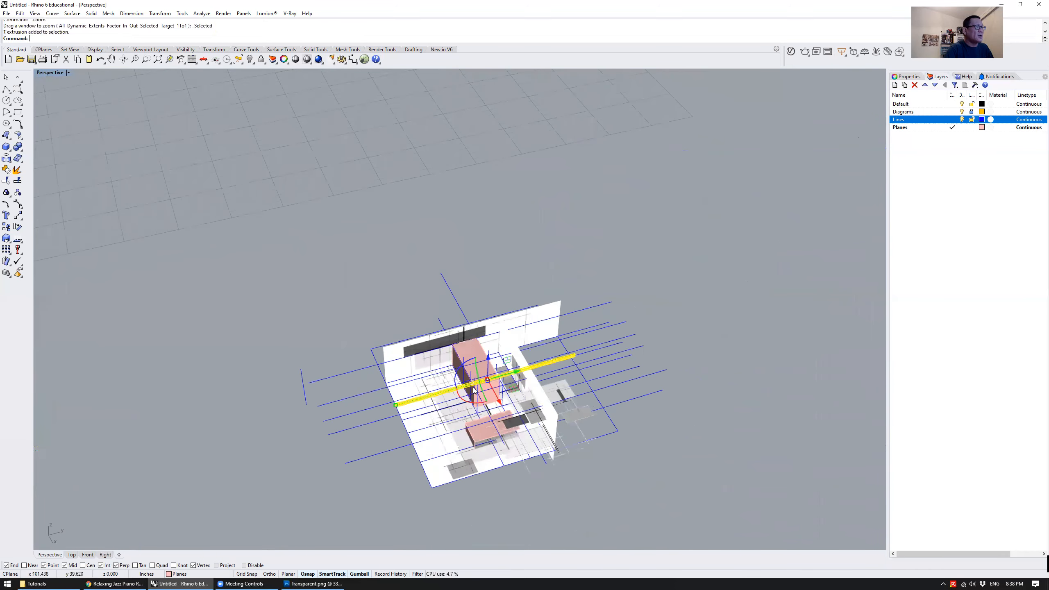
pyautogui.scroll(3, 536, 383)
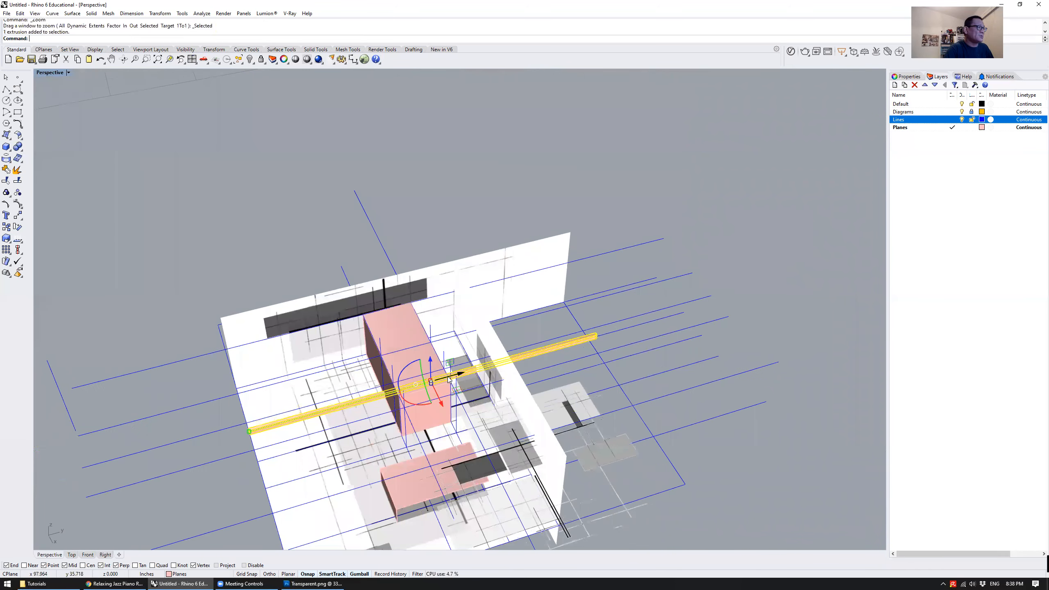
pyautogui.moveTo(446, 380); pyautogui.dragTo(446, 381)
pyautogui.press('Escape')
# Inspect the beam's near end from above and underneath for alignment with the floor guide line
pyautogui.moveTo(323, 434); pyautogui.dragTo(463, 327, button='right')
pyautogui.scroll(4, 463, 326)
pyautogui.click(413, 403)
pyautogui.moveTo(417, 402); pyautogui.dragTo(471, 389, button='right')
pyautogui.scroll(-3, 472, 398)
pyautogui.moveTo(549, 372); pyautogui.dragTo(500, 409, button='right')
pyautogui.scroll(6, 437, 443)
pyautogui.click(437, 444)
pyautogui.moveTo(437, 443); pyautogui.dragTo(547, 179, button='right')
pyautogui.scroll(3, 547, 179)
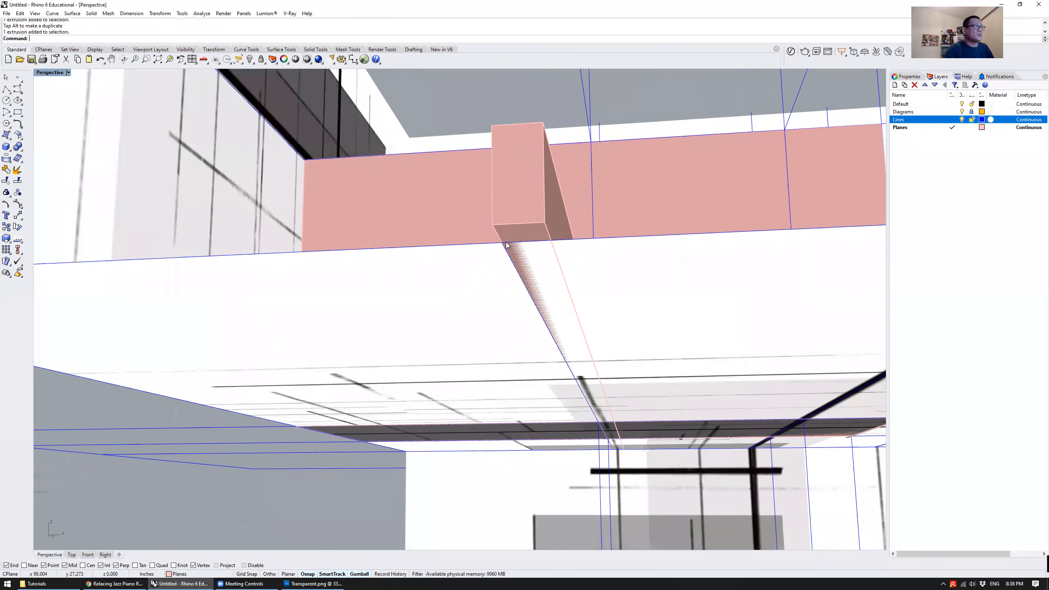
pyautogui.scroll(-5, 507, 250)
pyautogui.moveTo(508, 250); pyautogui.dragTo(406, 407, button='right')
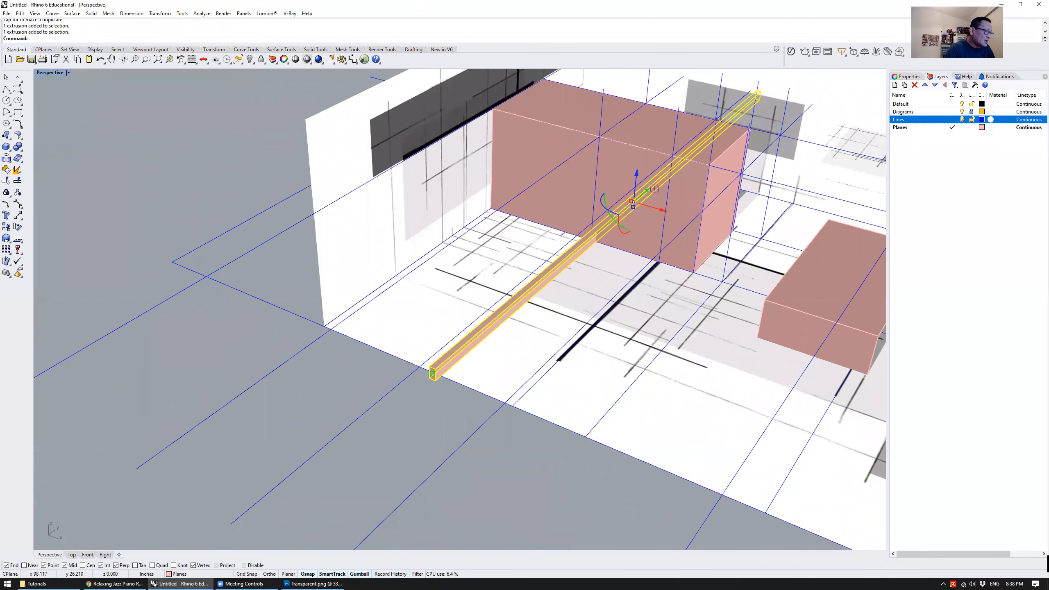
# Copy the beam from the bottom of its near end to the other three guide-line intersections on the floor's front edge
pyautogui.write('c')
pyautogui.press('Return')
pyautogui.scroll(4, 432, 374)
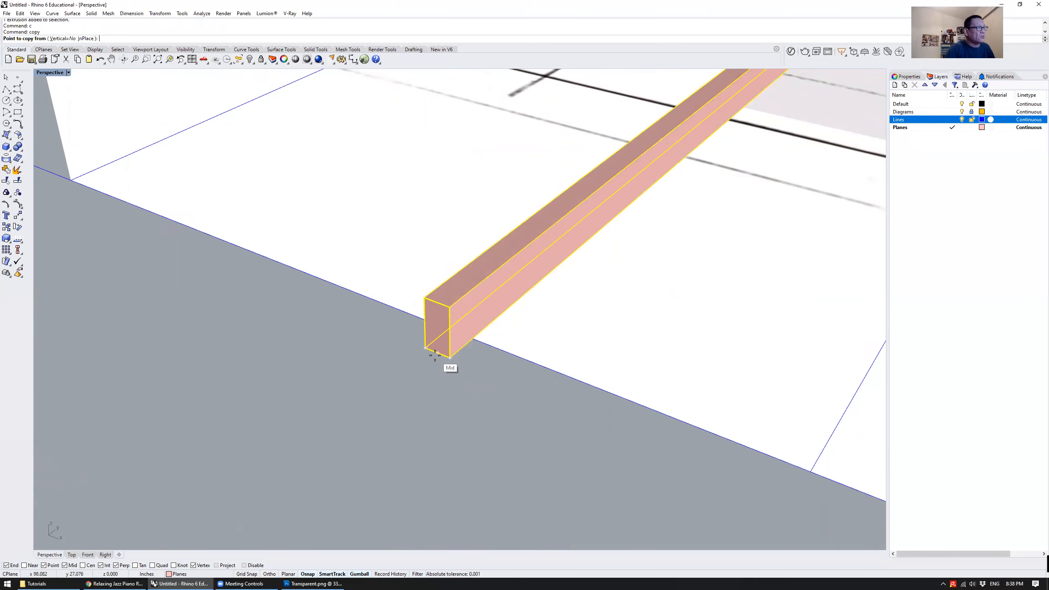
pyautogui.click(436, 353)
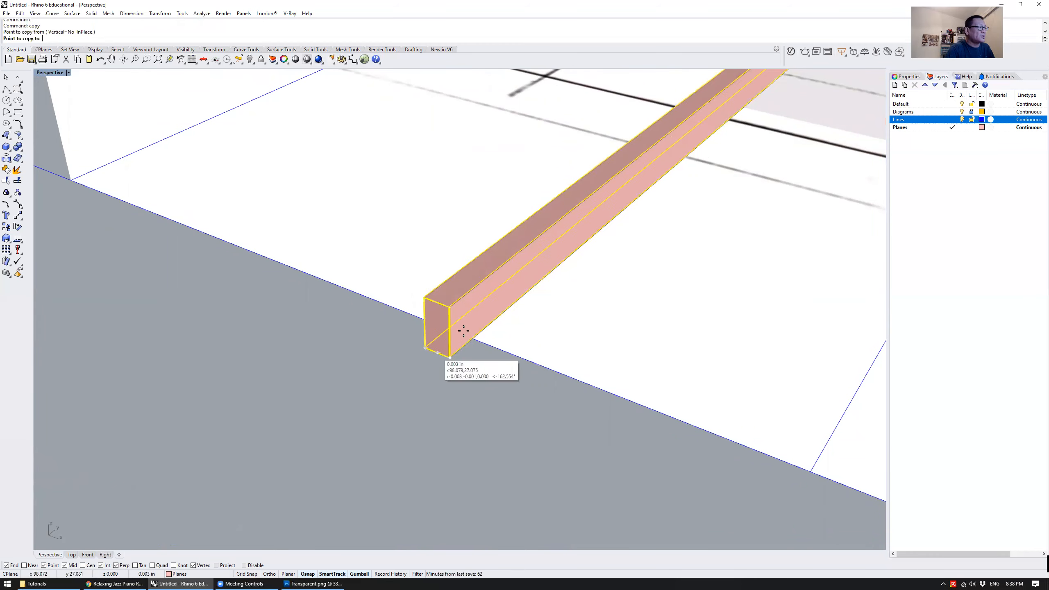
pyautogui.scroll(-3, 451, 314)
pyautogui.scroll(3, 651, 363)
pyautogui.scroll(-3, 651, 363)
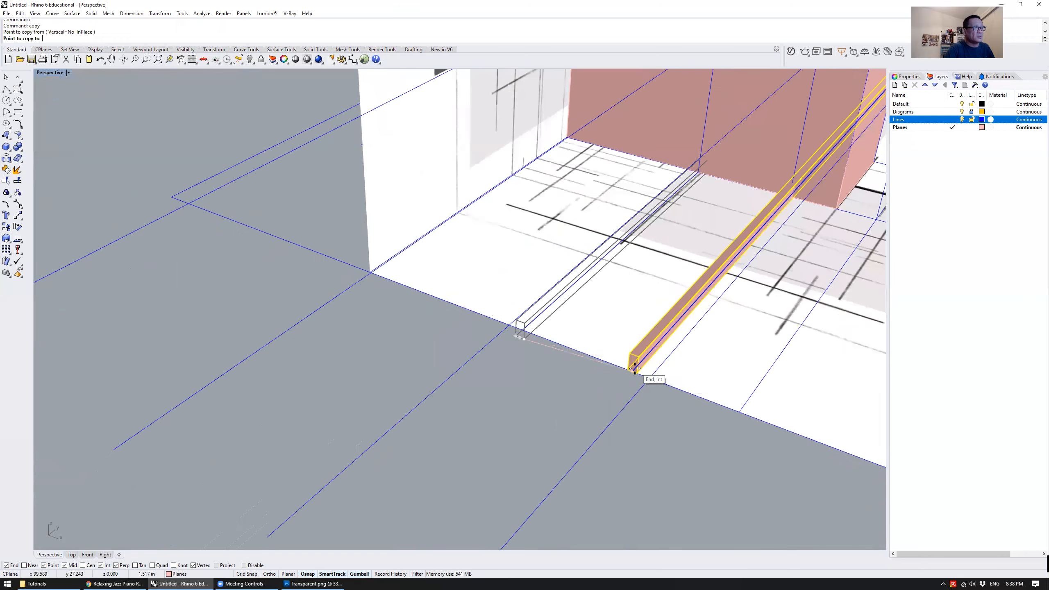
pyautogui.click(629, 365)
pyautogui.scroll(3, 702, 397)
pyautogui.click(699, 398)
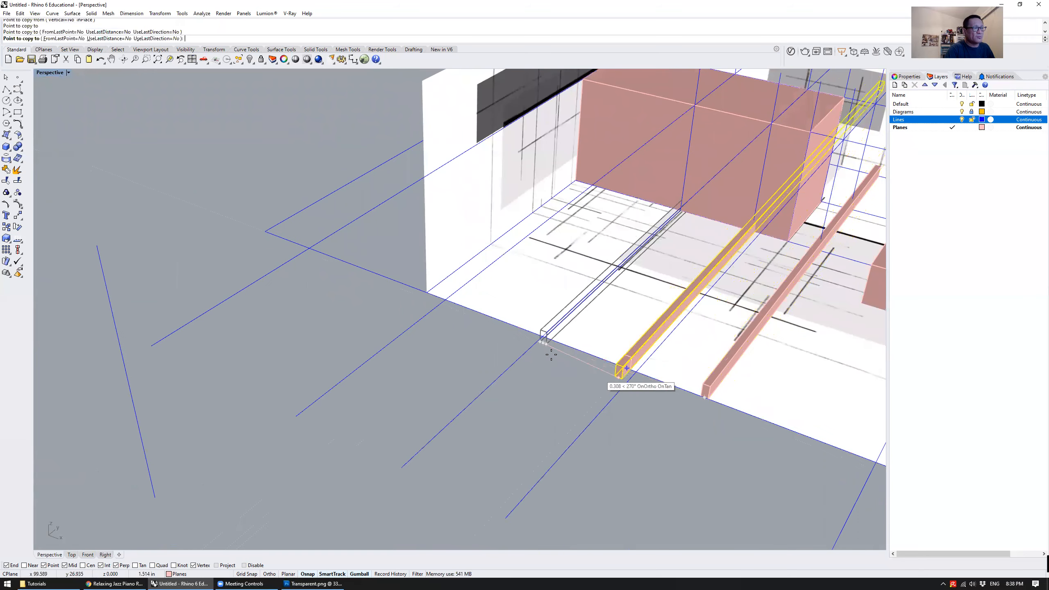
pyautogui.scroll(-3, 620, 377)
pyautogui.scroll(3, 686, 396)
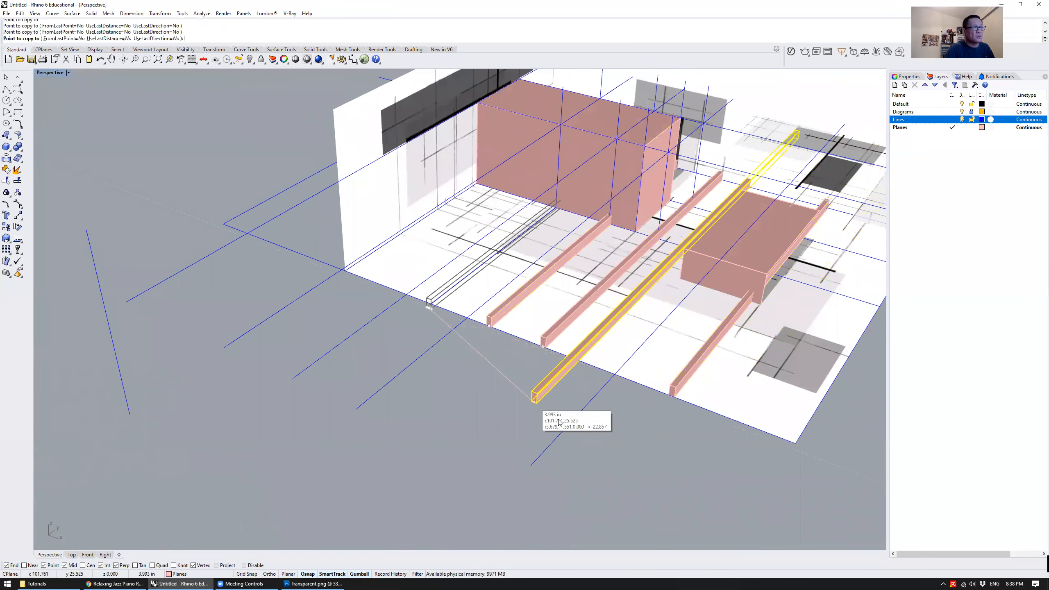
pyautogui.press('Return')
# Replace the first beam with a copy of its neighbour snapped to the first guide-line intersection on the floor edge
pyautogui.scroll(3, 438, 318)
pyautogui.click(420, 259)
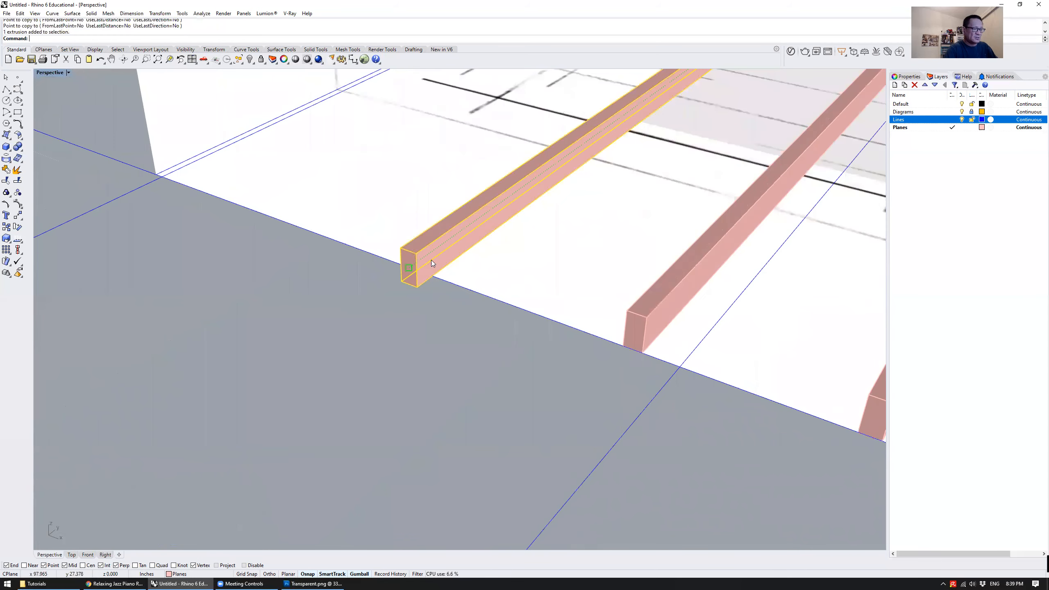
pyautogui.press('Delete')
pyautogui.scroll(-2, 431, 259)
pyautogui.write('c')
pyautogui.press('Return')
pyautogui.click(522, 313)
pyautogui.click(380, 261)
pyautogui.press('Return')
# Copy all four floor beams upward from the top of the first beam's end to the upper guide line directly above
pyautogui.scroll(-7, 372, 302)
pyautogui.click(436, 377)
pyautogui.moveTo(436, 377); pyautogui.dragTo(411, 310, button='right')
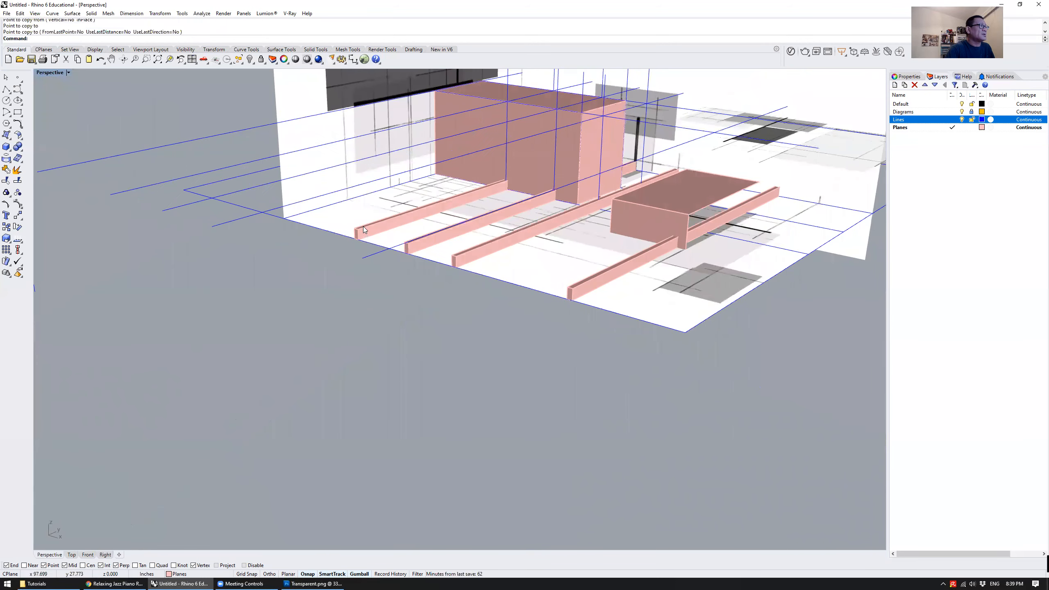
pyautogui.keyDown('shift'); pyautogui.click(470, 251); pyautogui.keyUp('shift')
pyautogui.keyDown('shift'); pyautogui.click(580, 291); pyautogui.keyUp('shift')
pyautogui.moveTo(525, 300); pyautogui.dragTo(475, 273, button='right')
pyautogui.scroll(-5, 536, 314)
pyautogui.write('c')
pyautogui.press('Return')
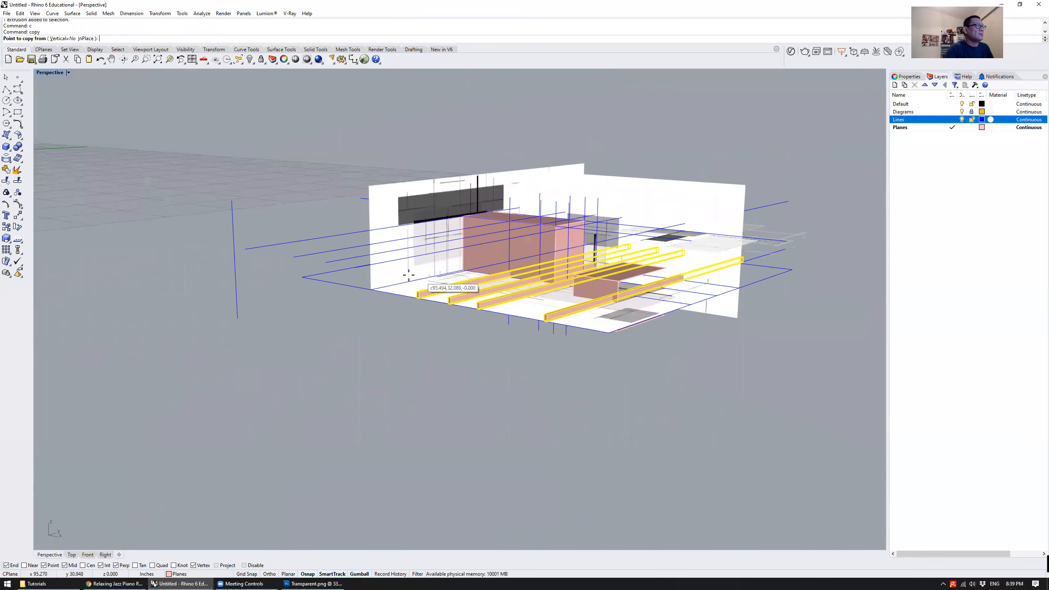
pyautogui.scroll(6, 423, 287)
pyautogui.scroll(5, 415, 334)
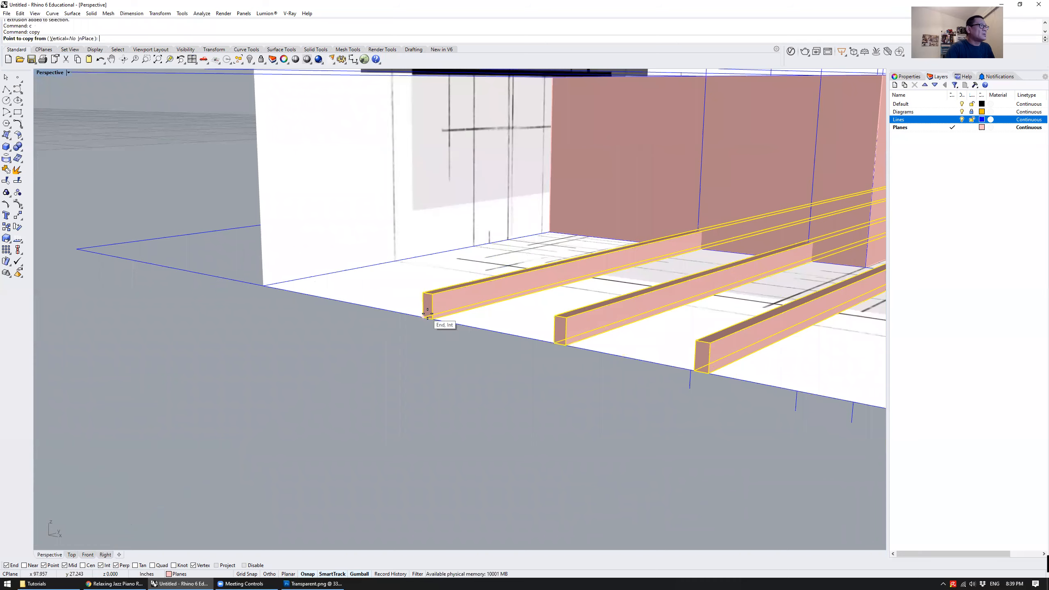
pyautogui.click(428, 295)
pyautogui.scroll(-5, 428, 294)
pyautogui.moveTo(440, 347); pyautogui.dragTo(482, 279, button='right')
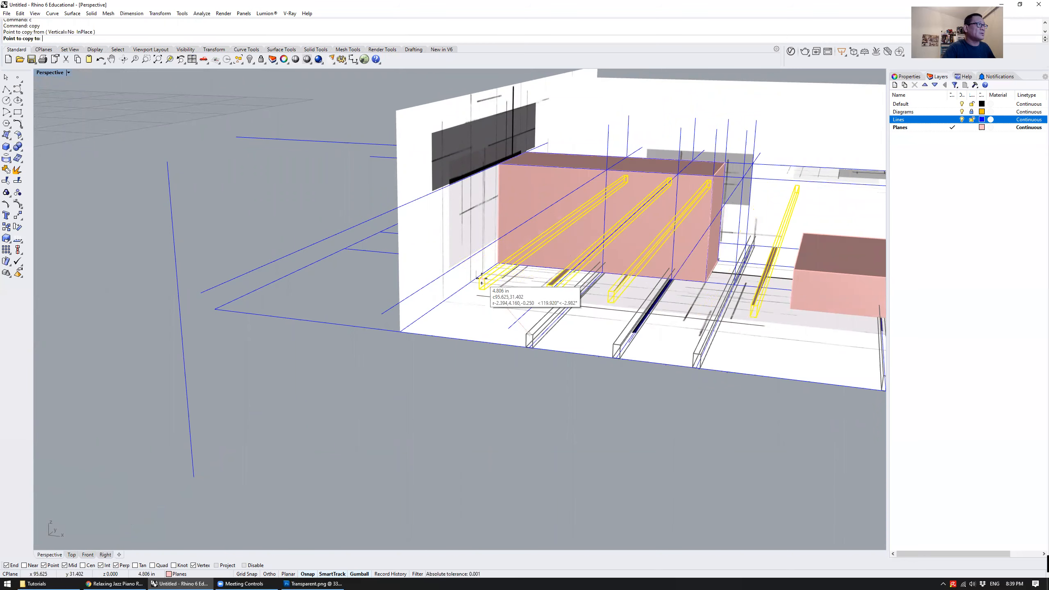
pyautogui.moveTo(459, 247); pyautogui.dragTo(487, 223, button='right')
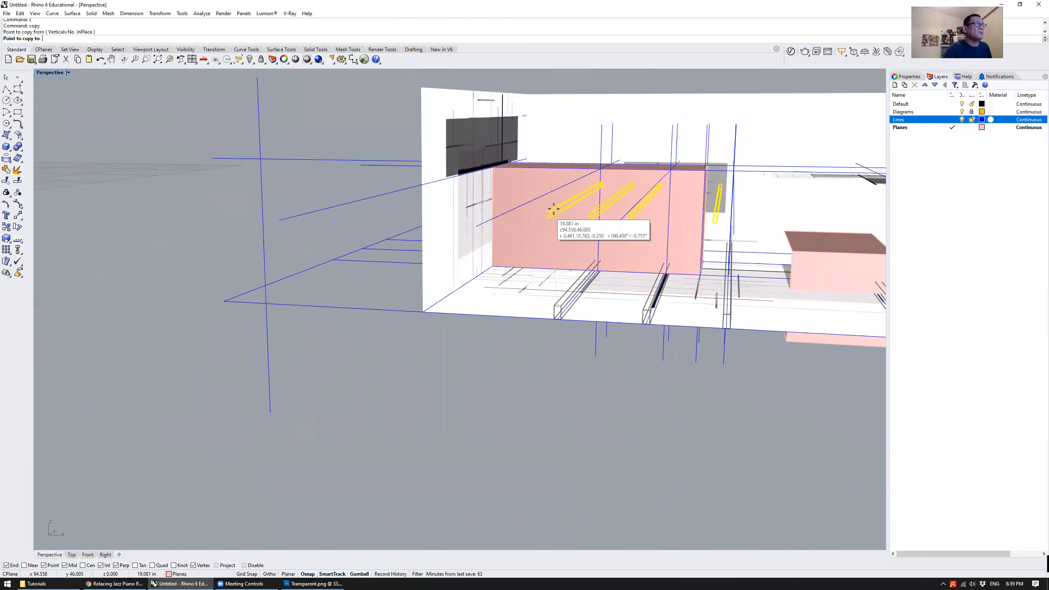
pyautogui.click(565, 183)
pyautogui.scroll(-5, 488, 285)
pyautogui.rightClick(578, 361)
pyautogui.moveTo(578, 361); pyautogui.dragTo(615, 382, button='right')
pyautogui.press('Escape')
# Copy the outermost upper beam into the open space beside the model
pyautogui.scroll(7, 615, 383)
pyautogui.scroll(-7, 611, 385)
pyautogui.scroll(7, 607, 388)
pyautogui.scroll(-5, 588, 373)
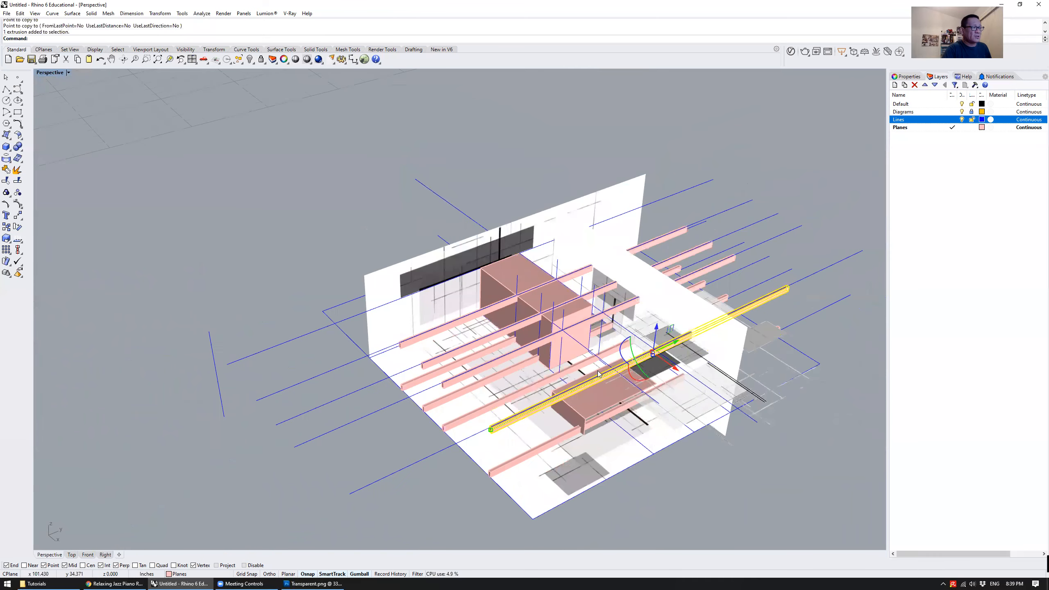
pyautogui.keyDown('shift'); pyautogui.moveTo(670, 373); pyautogui.dragTo(555, 361, button='right'); pyautogui.keyUp('shift')
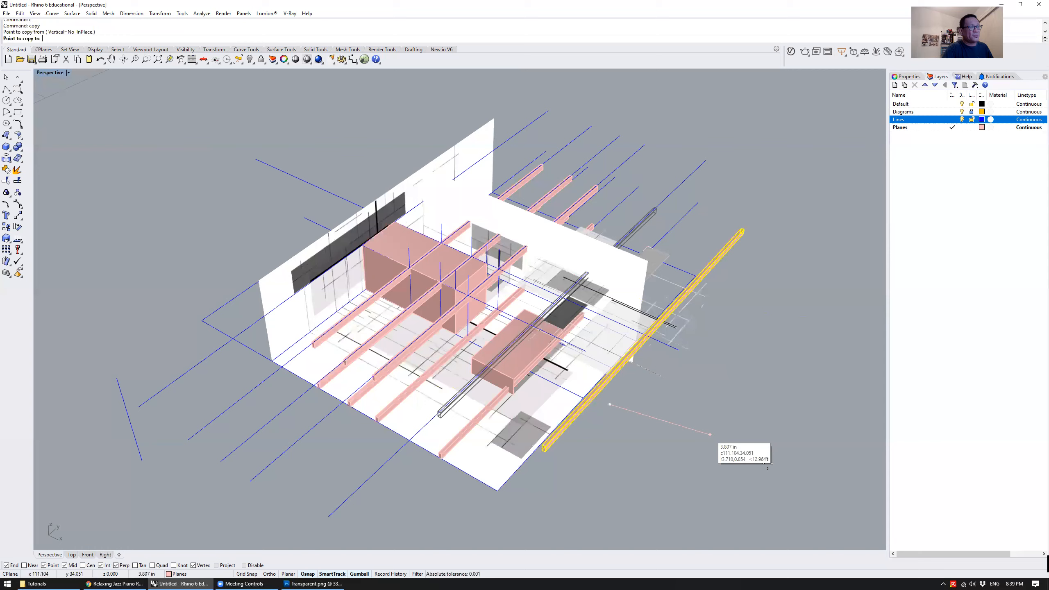
pyautogui.click(780, 458)
pyautogui.press('Return')
# Rotate the copied beam horizontally so it runs perpendicular to the other beams
pyautogui.click(695, 385)
pyautogui.moveTo(695, 367); pyautogui.dragTo(785, 409)
pyautogui.moveTo(779, 404); pyautogui.dragTo(592, 387, button='right')
pyautogui.scroll(4, 566, 374)
# Move the rotated beam by the top of its end onto the crosswise upper guide line over the tall box
pyautogui.write('M')
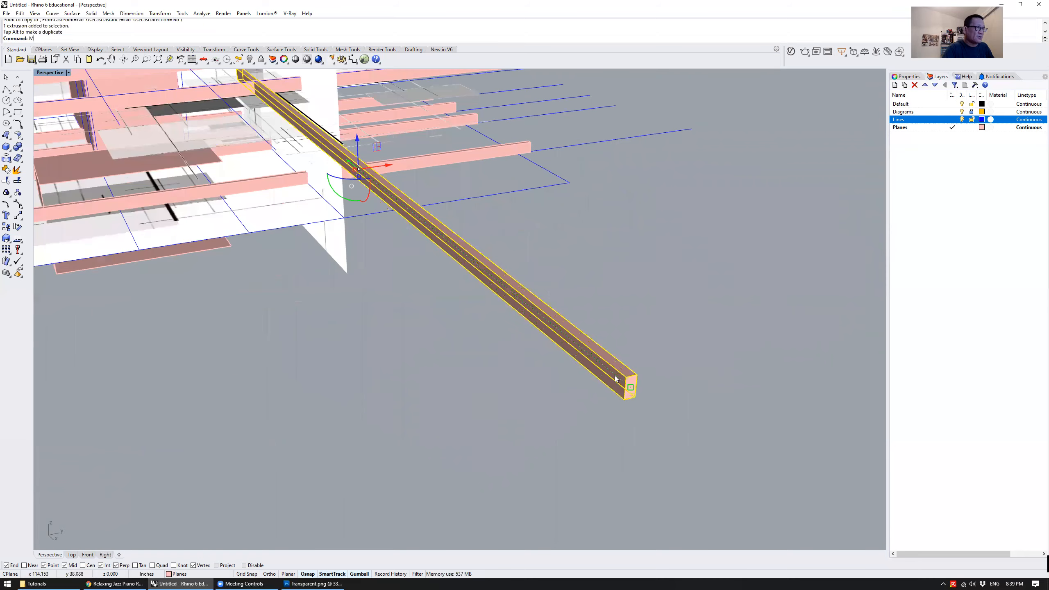
pyautogui.click(631, 375)
pyautogui.scroll(-5, 694, 382)
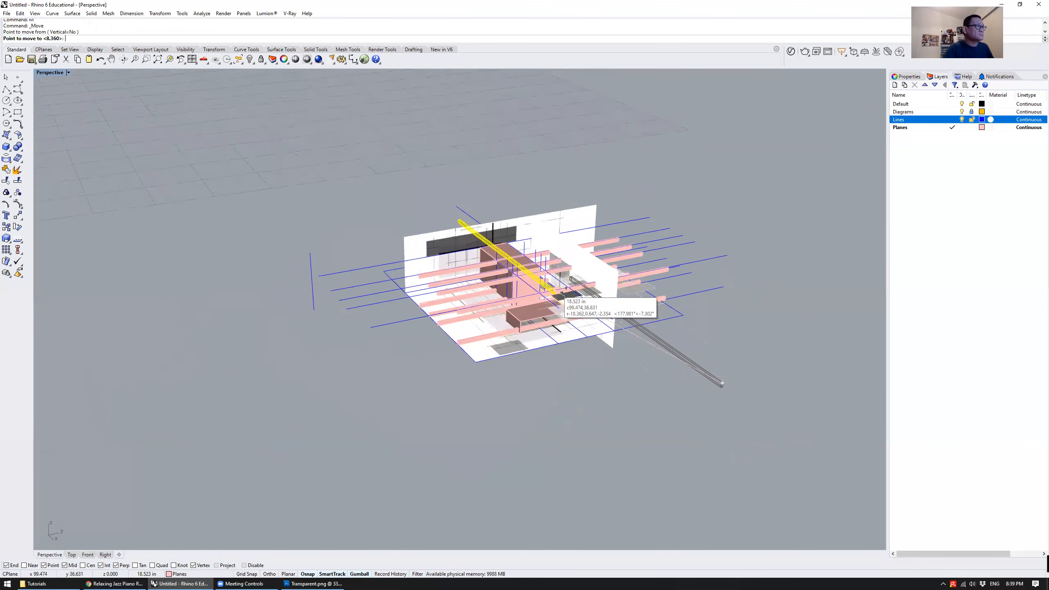
pyautogui.scroll(6, 682, 381)
pyautogui.moveTo(510, 331); pyautogui.dragTo(440, 291, button='right')
pyautogui.click(423, 286)
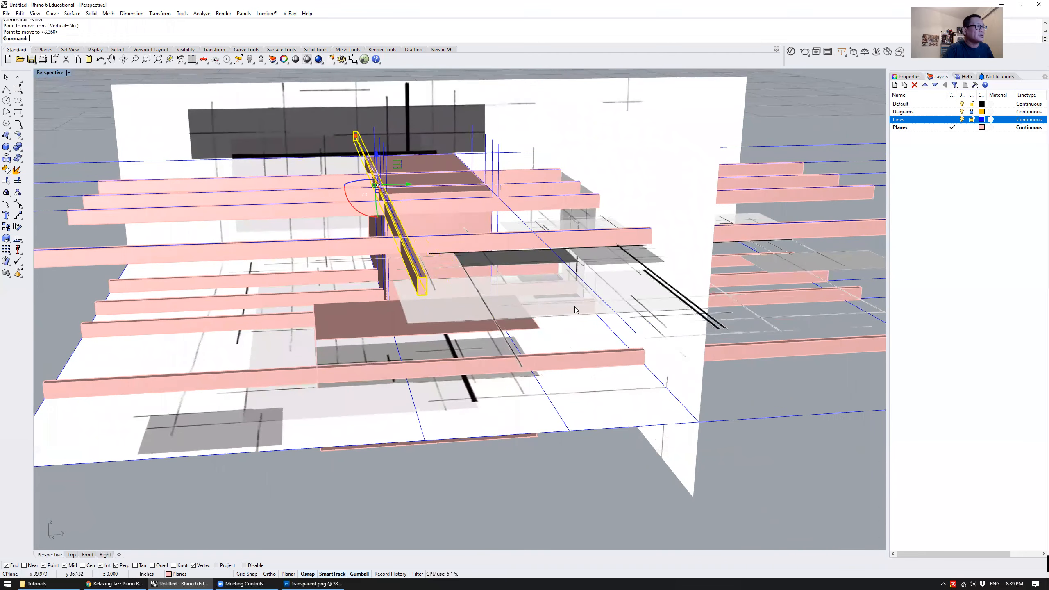
# Move the crosswise beam straight up by its lower end corner about 0.23 in so it rests on the beams below
pyautogui.click(556, 466)
pyautogui.moveTo(556, 465); pyautogui.dragTo(595, 446, button='right')
pyautogui.moveTo(516, 273); pyautogui.dragTo(453, 364, button='right')
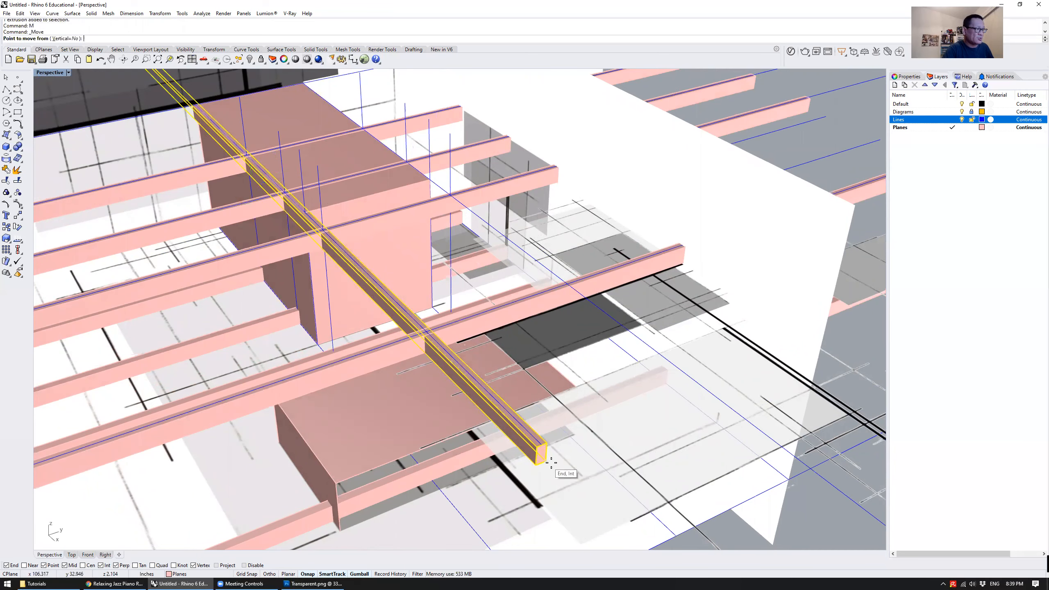
pyautogui.scroll(5, 551, 462)
pyautogui.click(532, 459)
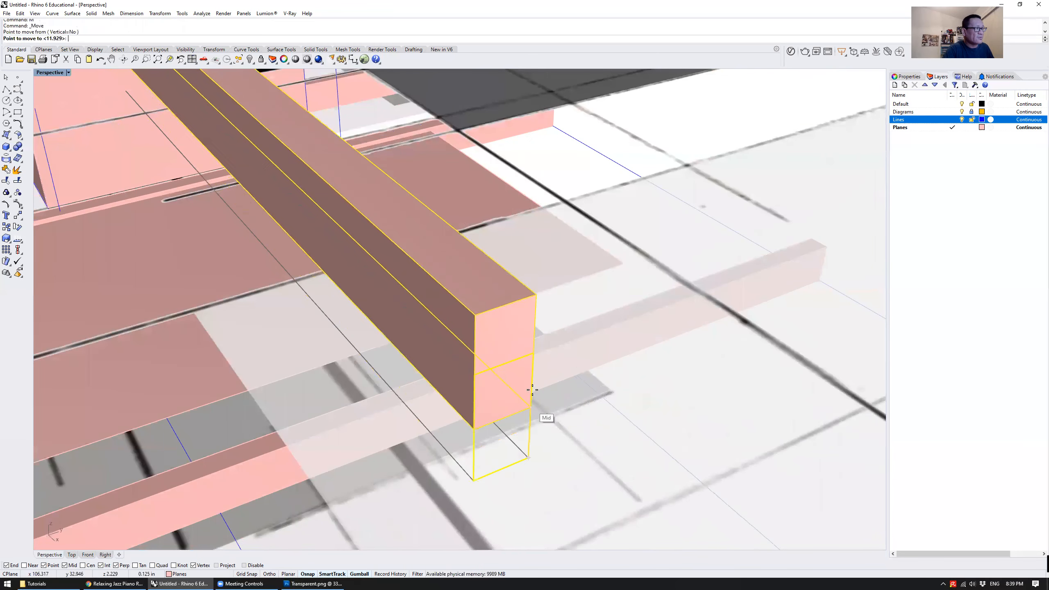
pyautogui.click(533, 355)
# Copy the crosswise beam from the bottom of its end to the end of the parallel upper guide line nearer the side wall
pyautogui.scroll(-5, 532, 370)
pyautogui.moveTo(532, 370); pyautogui.dragTo(396, 265, button='right')
pyautogui.write('c')
pyautogui.press('Return')
pyautogui.scroll(5, 395, 257)
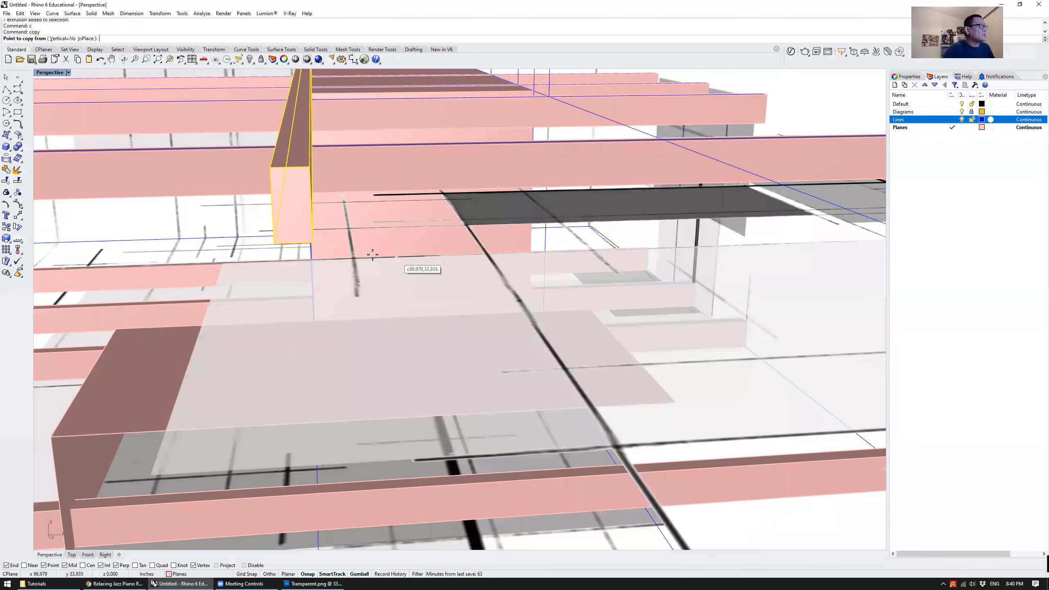
pyautogui.click(291, 243)
pyautogui.moveTo(291, 243); pyautogui.dragTo(541, 223, button='right')
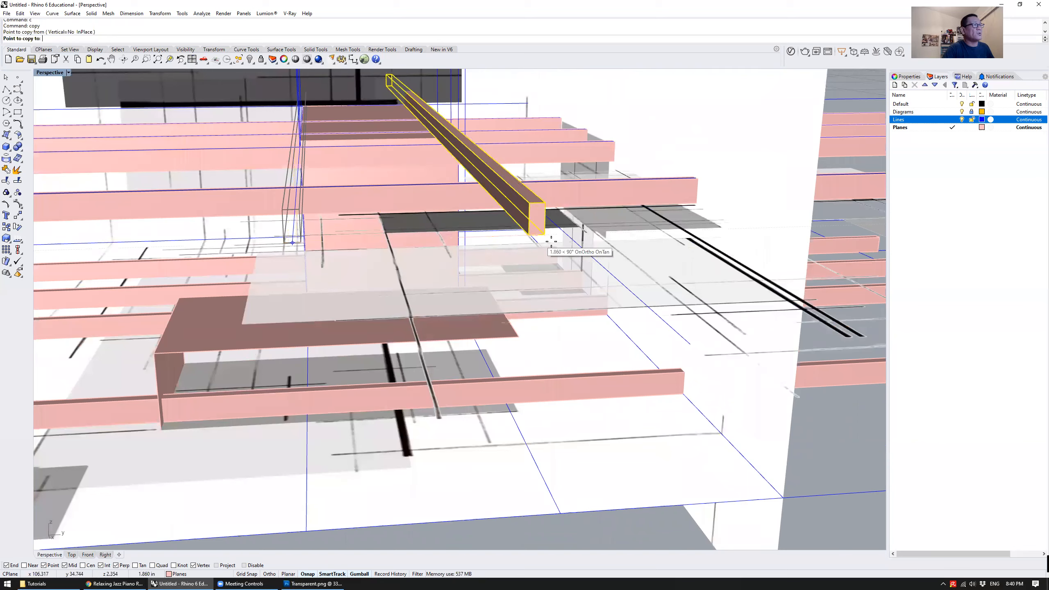
pyautogui.click(698, 337)
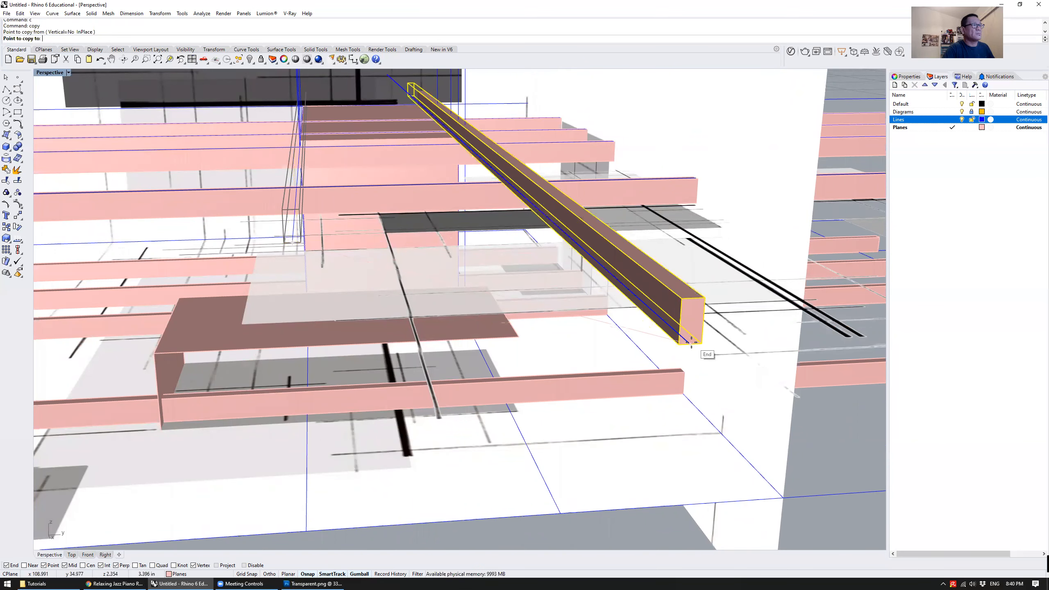
pyautogui.press('Return')
# Examine the two crosswise beams, the lower beams and the low box from several sides
pyautogui.scroll(-5, 553, 302)
pyautogui.scroll(2, 553, 302)
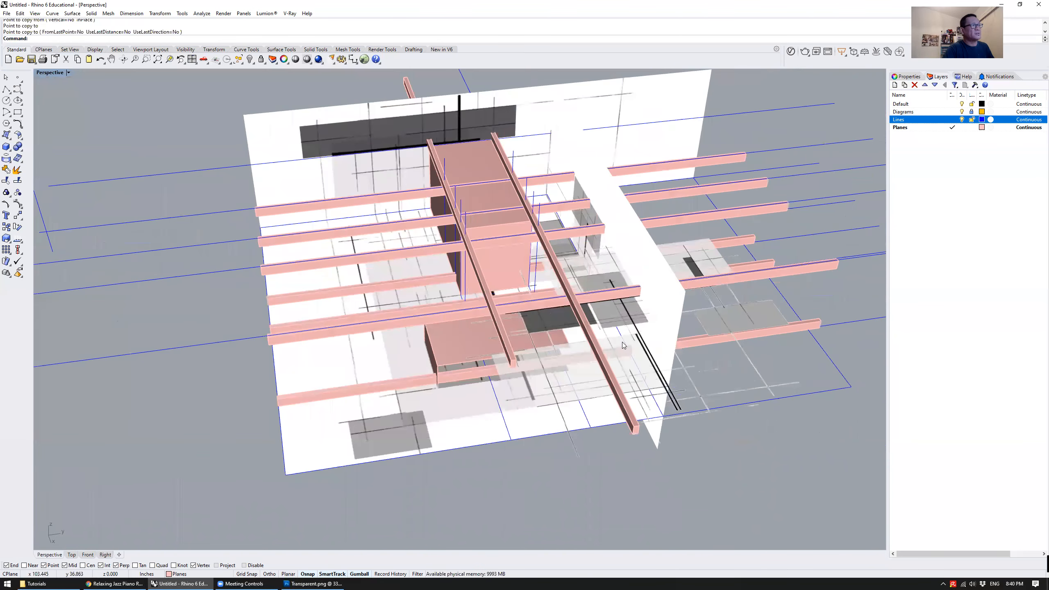
pyautogui.click(602, 347)
pyautogui.moveTo(602, 347); pyautogui.dragTo(469, 209, button='right')
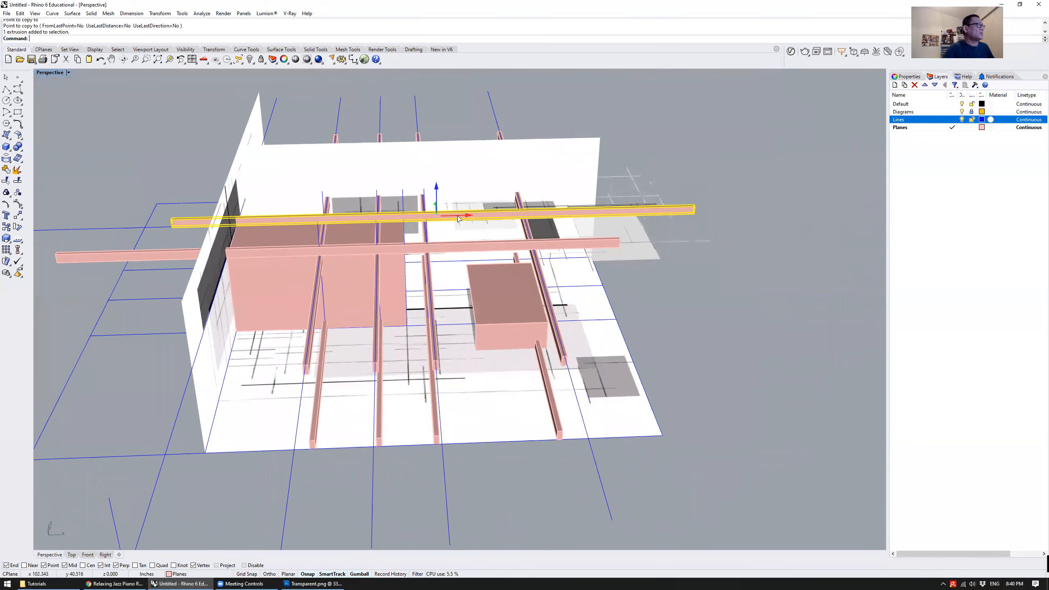
pyautogui.moveTo(661, 333); pyautogui.dragTo(490, 309, button='right')
pyautogui.click(386, 268)
pyautogui.click(606, 372)
pyautogui.moveTo(606, 373); pyautogui.dragTo(512, 376, button='right')
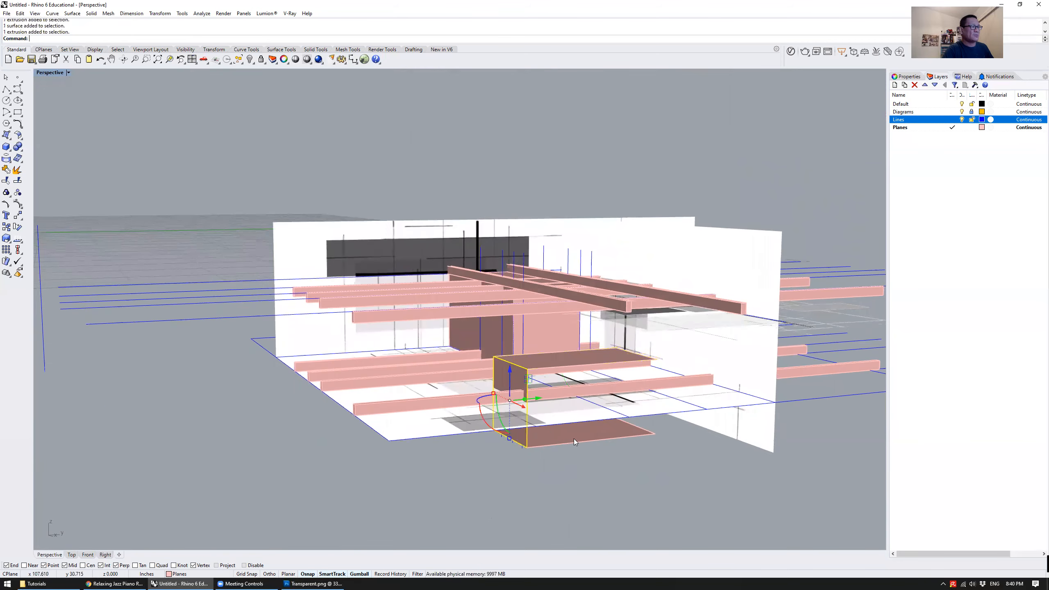
pyautogui.click(559, 498)
pyautogui.moveTo(558, 499); pyautogui.dragTo(420, 411, button='right')
pyautogui.scroll(-6, 500, 479)
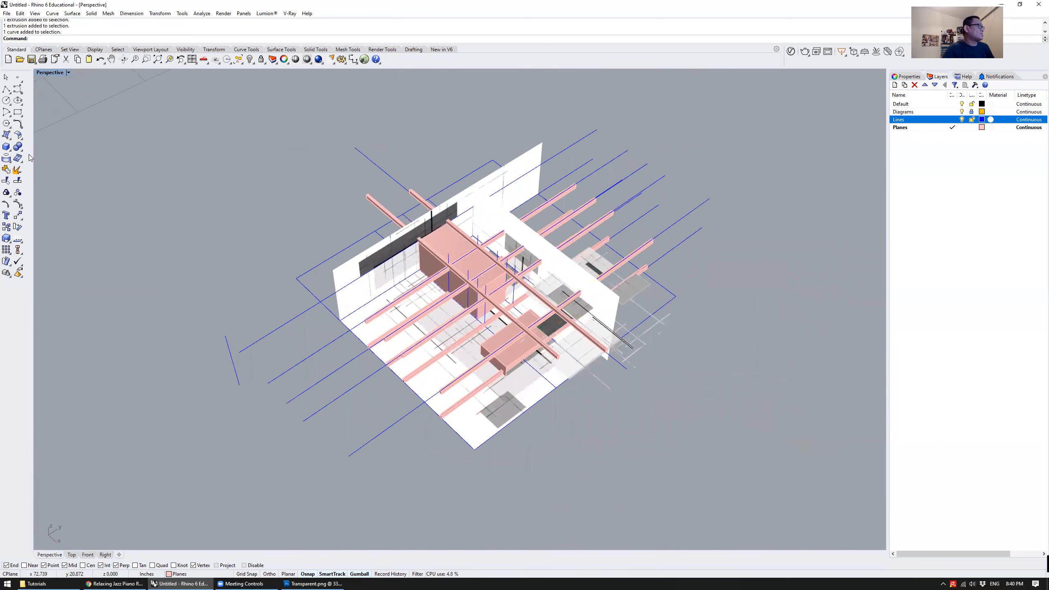
# Draw an open, hook-shaped polyline of five straight segments in the empty space beside the model
pyautogui.moveTo(579, 441); pyautogui.dragTo(602, 404, button='right')
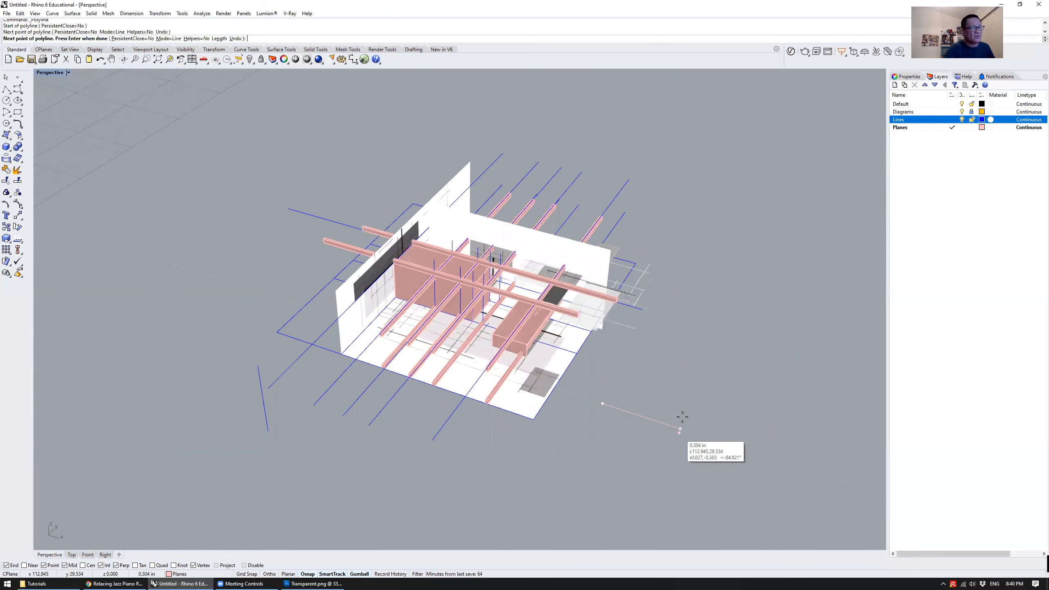
pyautogui.click(702, 376)
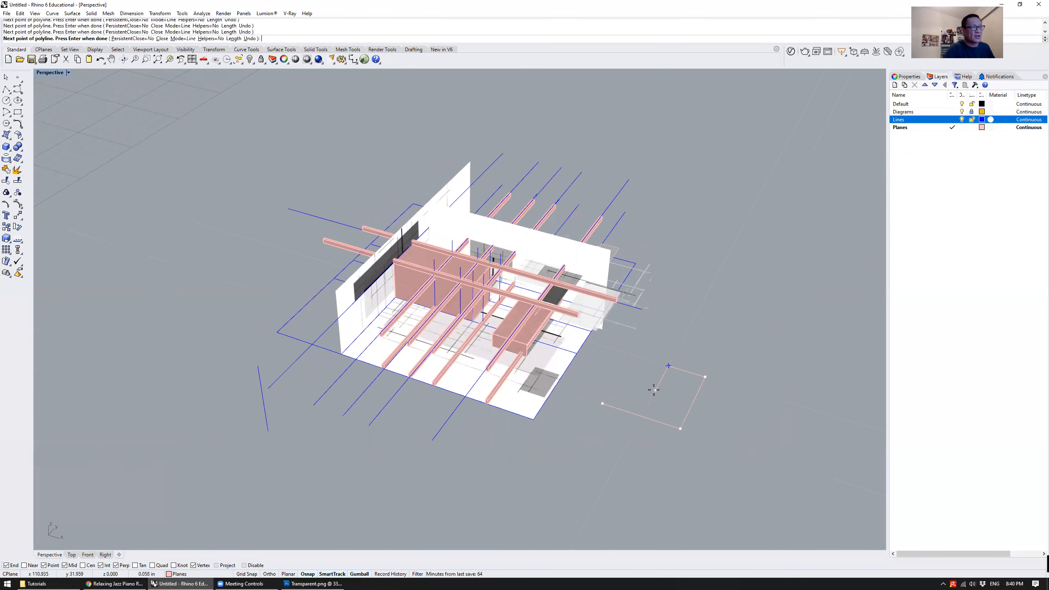
pyautogui.press('Return')
# Extrude the hook-shaped polyline upward into a folded wall form and zoom to it
pyautogui.moveTo(595, 373); pyautogui.dragTo(694, 375, button='right')
pyautogui.click(649, 429)
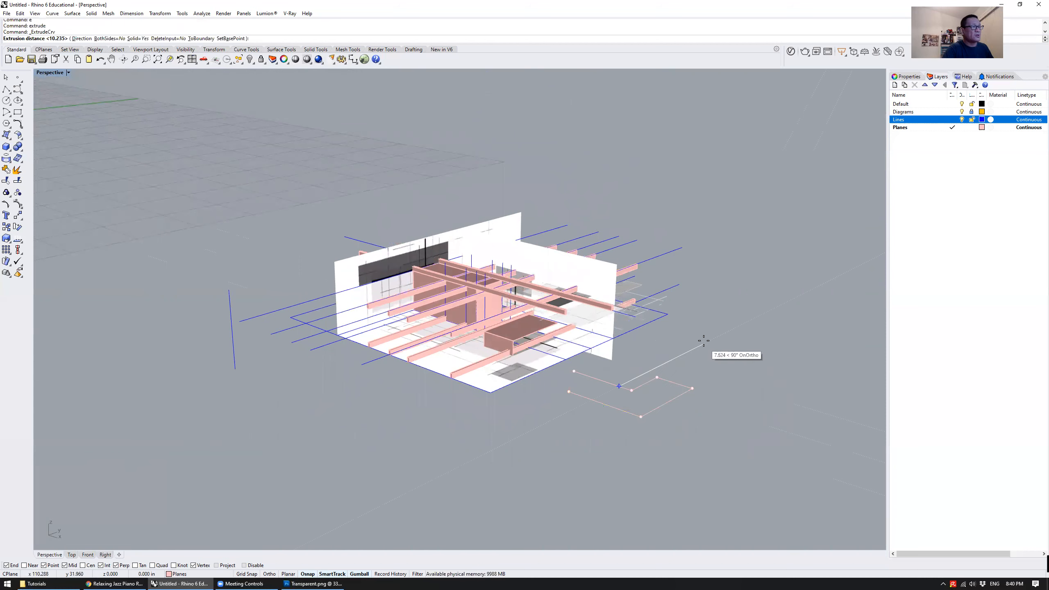
pyautogui.click(678, 350)
pyautogui.click(687, 370)
pyautogui.write('zs')
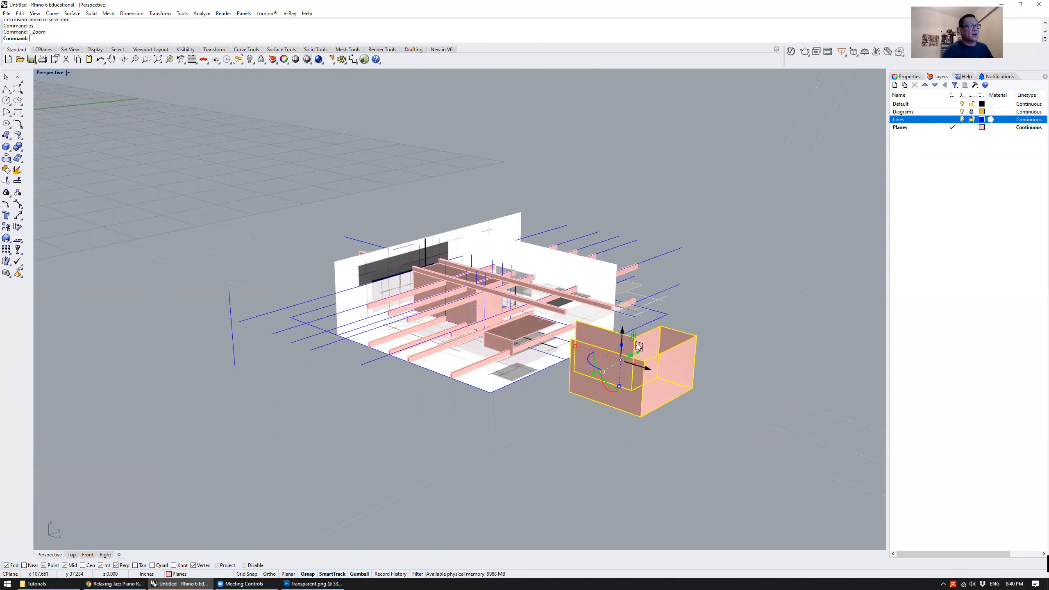
pyautogui.press('Return')
# Rotate the folded form onto its side and move it into the model's open corner by the side wall
pyautogui.moveTo(486, 350); pyautogui.dragTo(548, 296)
pyautogui.moveTo(475, 310); pyautogui.dragTo(550, 382, button='right')
pyautogui.scroll(-5, 571, 330)
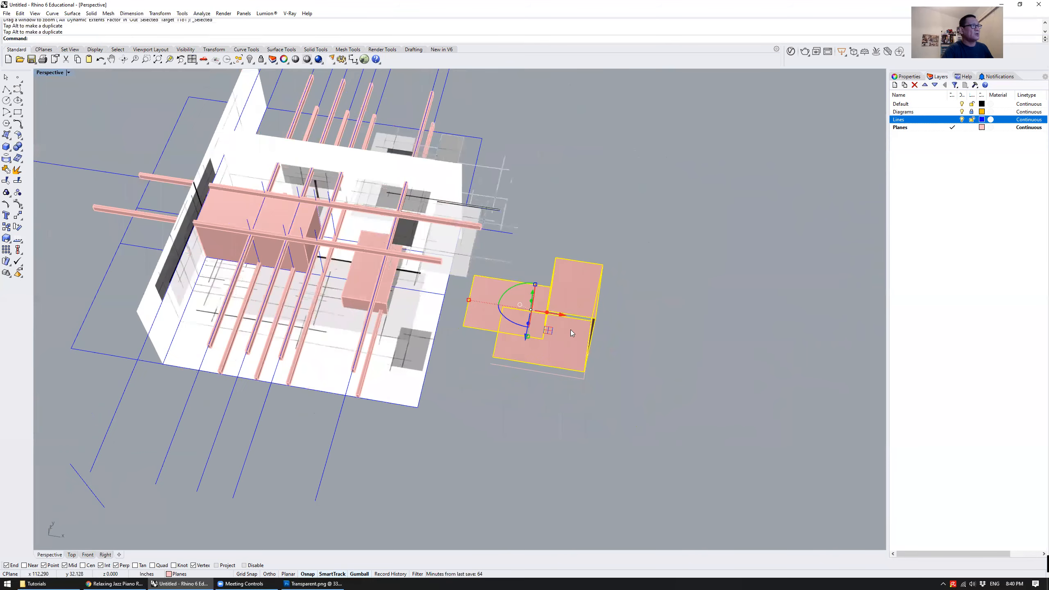
pyautogui.moveTo(553, 313); pyautogui.dragTo(405, 228)
pyautogui.moveTo(425, 240); pyautogui.dragTo(639, 316, button='right')
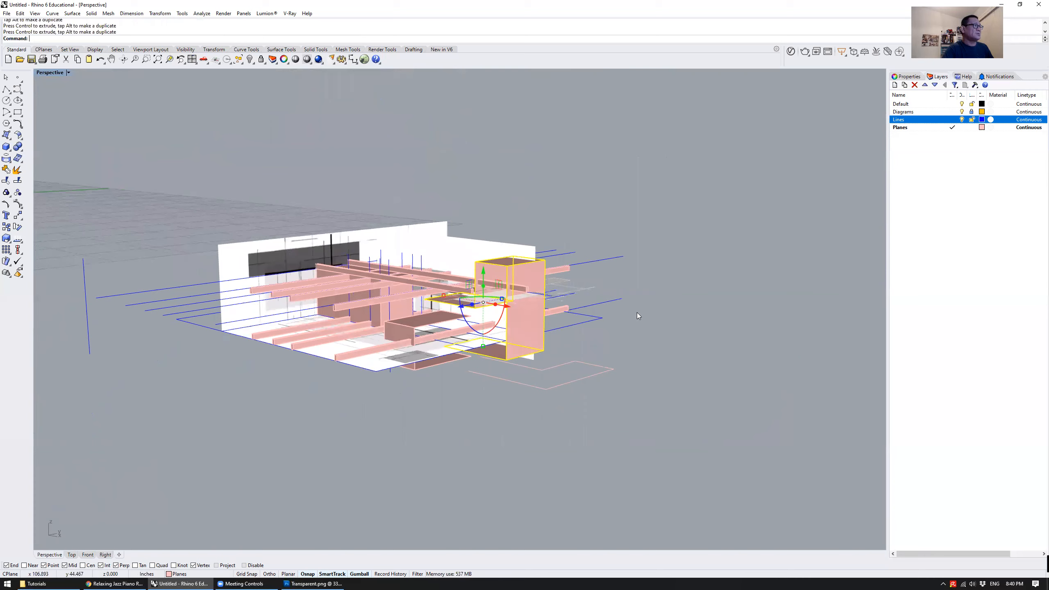
pyautogui.click(638, 313)
# Shift the folded form inward along the direction of the crosswise beams
pyautogui.scroll(5, 452, 313)
pyautogui.click(509, 295)
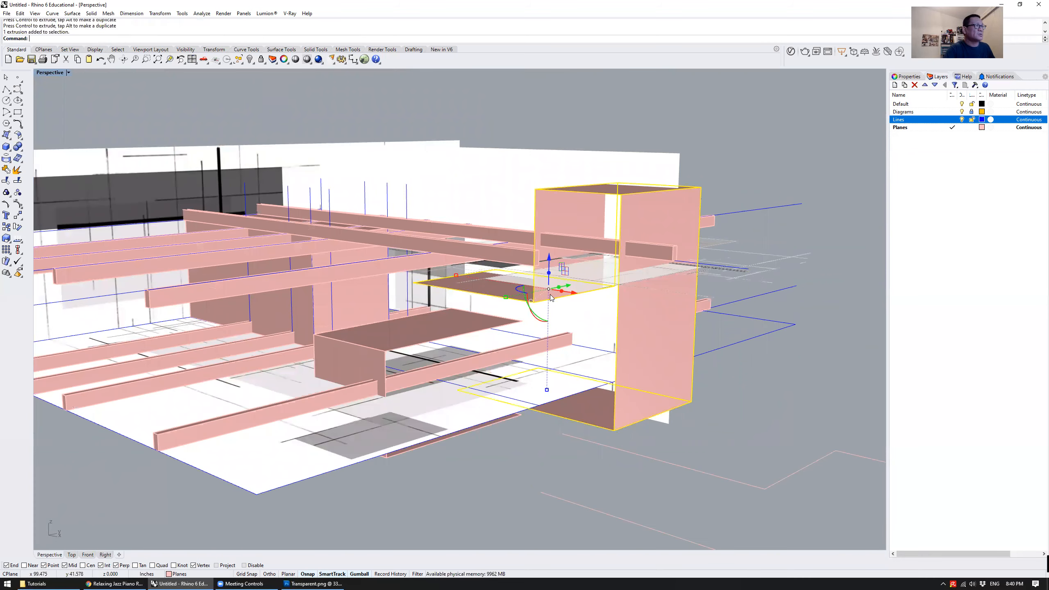
pyautogui.moveTo(570, 291); pyautogui.dragTo(535, 285)
pyautogui.click(705, 382)
pyautogui.moveTo(572, 346); pyautogui.dragTo(578, 368, button='right')
pyautogui.scroll(-6, 578, 368)
pyautogui.moveTo(644, 339); pyautogui.dragTo(578, 344, button='right')
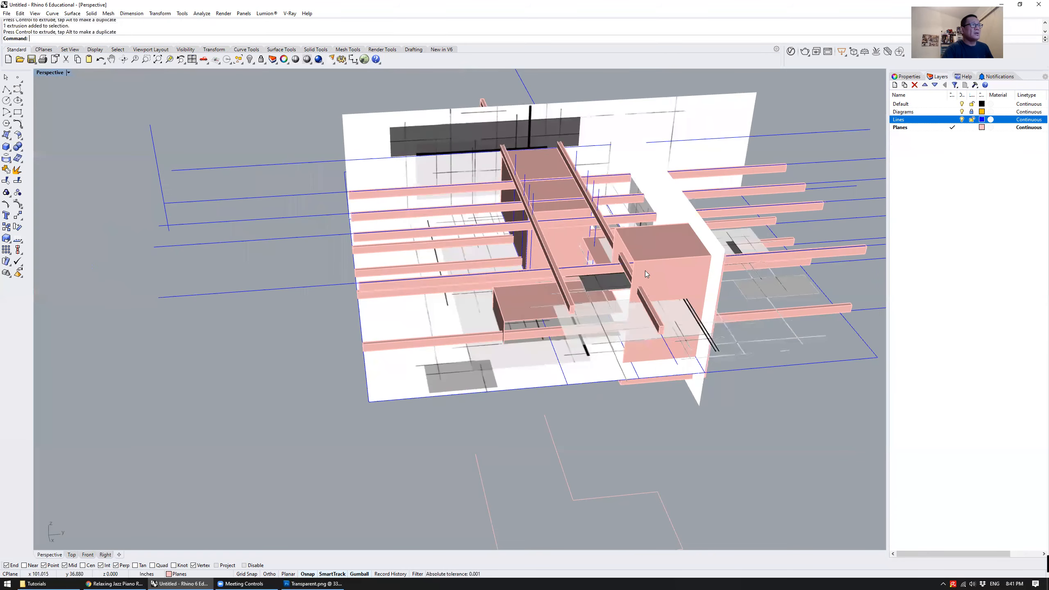
# Shift the folded form slightly sideways, perpendicular to the crosswise beams and away from the side wall
pyautogui.click(666, 307)
pyautogui.click(771, 423)
pyautogui.click(689, 316)
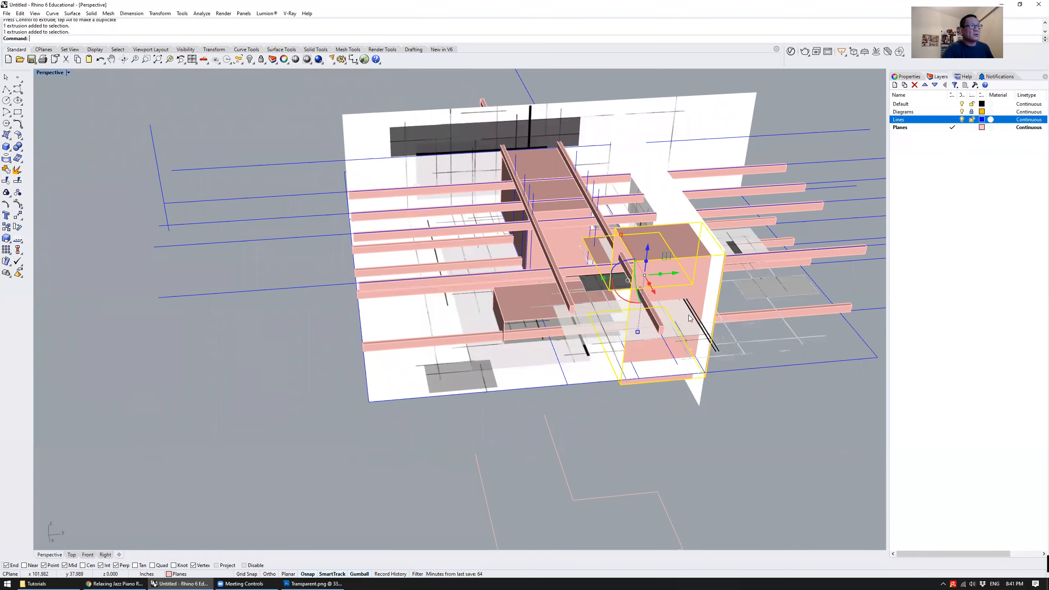
pyautogui.moveTo(669, 273); pyautogui.dragTo(650, 275)
pyautogui.click(727, 422)
# Inspect the folded form from below and above, and nudge it slightly outward along the crosswise beams
pyautogui.moveTo(725, 419); pyautogui.dragTo(619, 273, button='right')
pyautogui.click(595, 378)
pyautogui.write('zs')
pyautogui.press('Return')
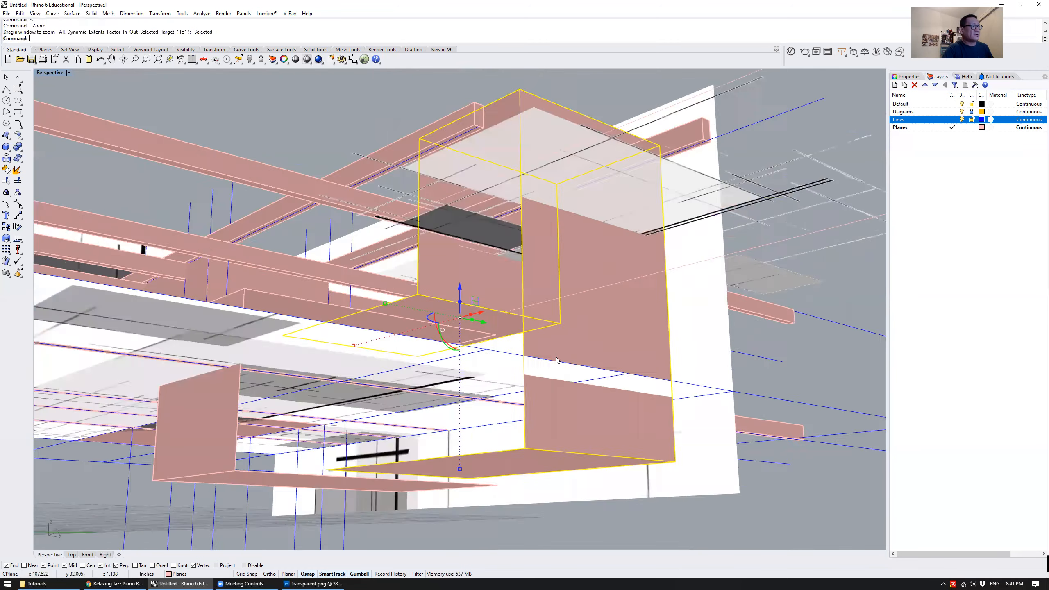
pyautogui.scroll(-6, 563, 347)
pyautogui.press('Escape')
pyautogui.moveTo(541, 314); pyautogui.dragTo(558, 374, button='right')
pyautogui.scroll(4, 533, 256)
pyautogui.click(537, 246)
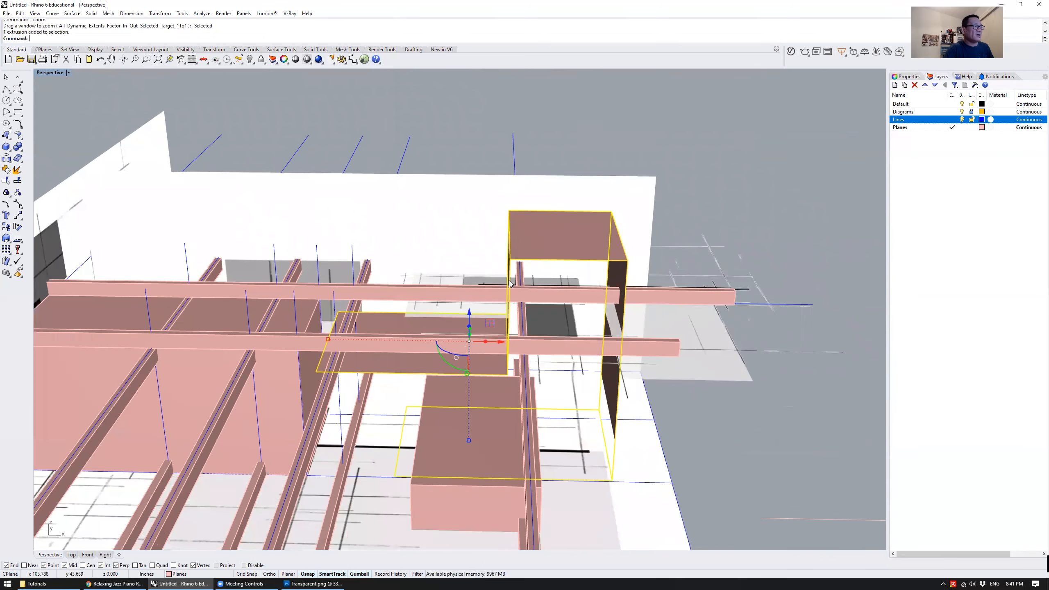
pyautogui.moveTo(494, 343); pyautogui.dragTo(507, 347)
pyautogui.click(694, 453)
pyautogui.moveTo(694, 453); pyautogui.dragTo(579, 439, button='right')
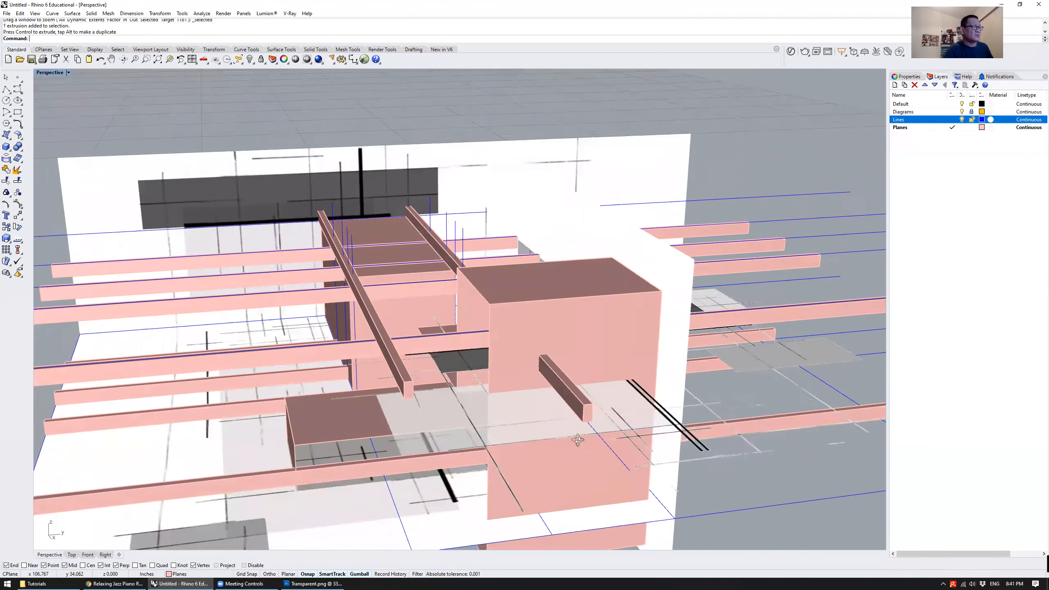
# Hide the Diagrams layer to examine the boxes, beams and guide lines alone, and show the layer again
pyautogui.scroll(-7, 579, 440)
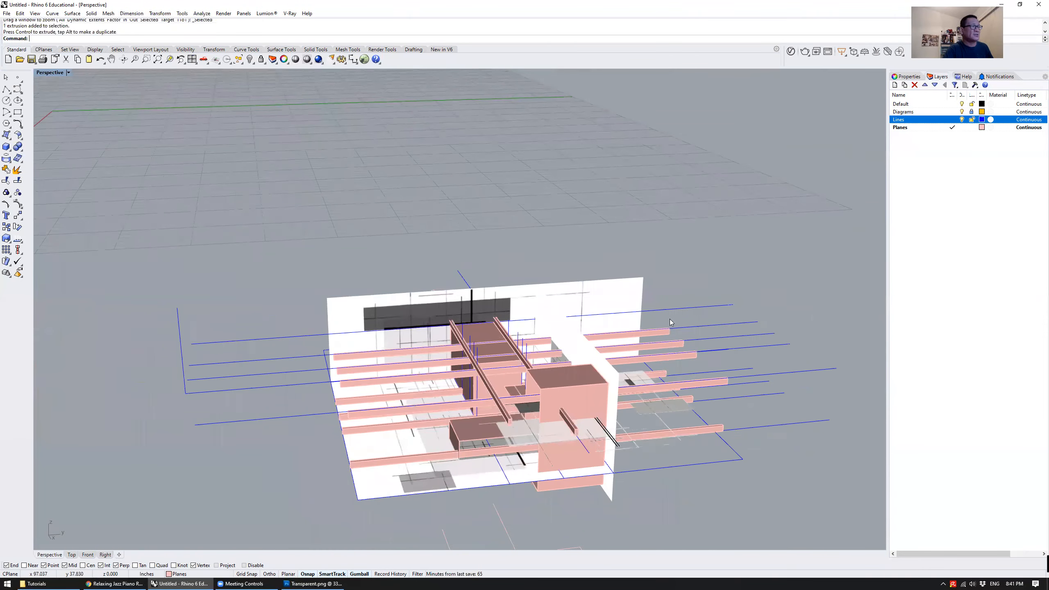
pyautogui.click(962, 112)
pyautogui.moveTo(677, 355)
pyautogui.mouseDown(button='right')
pyautogui.moveTo(636, 306)
pyautogui.moveTo(525, 351)
pyautogui.moveTo(514, 407)
pyautogui.moveTo(603, 355)
pyautogui.moveTo(514, 364)
pyautogui.moveTo(681, 360)
pyautogui.mouseUp(button='right')
pyautogui.scroll(5, 513, 407)
pyautogui.scroll(5, 672, 403)
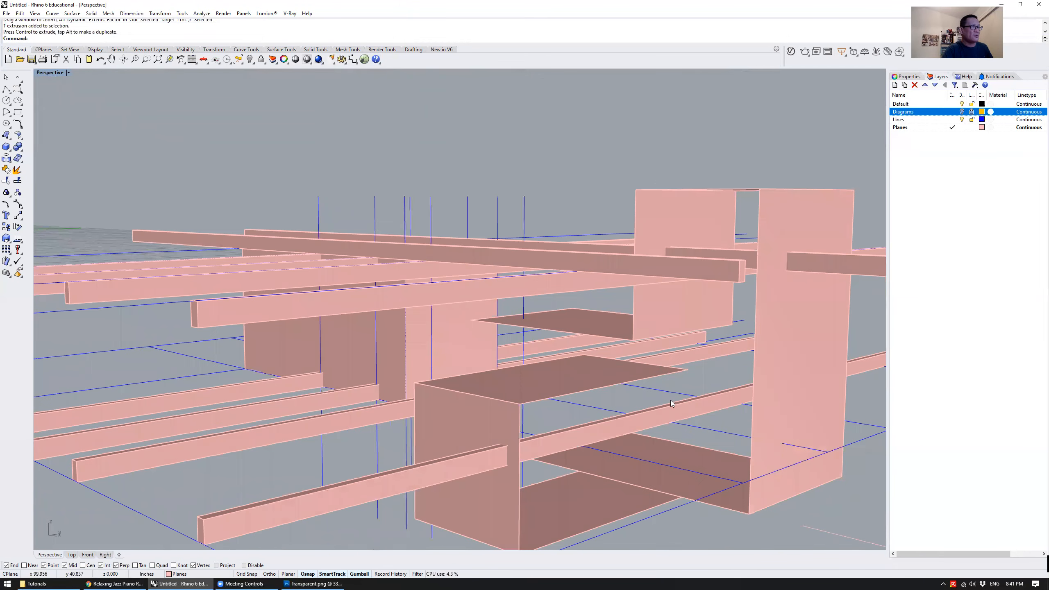
pyautogui.scroll(-5, 549, 375)
pyautogui.moveTo(550, 357); pyautogui.dragTo(564, 340, button='right')
pyautogui.scroll(-4, 564, 356)
pyautogui.scroll(2, 533, 323)
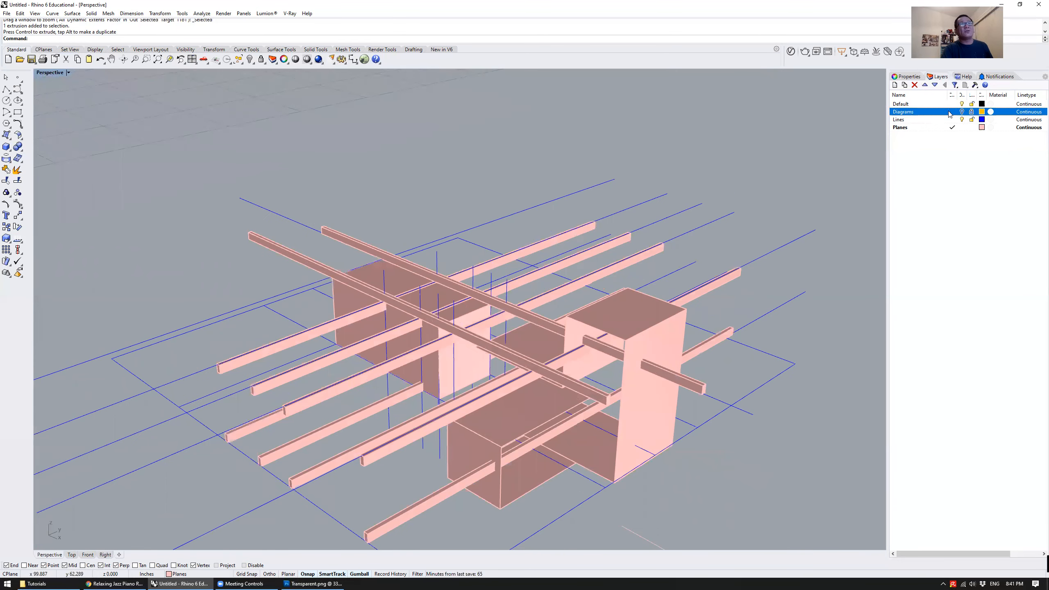
pyautogui.click(963, 111)
pyautogui.scroll(-2, 352, 142)
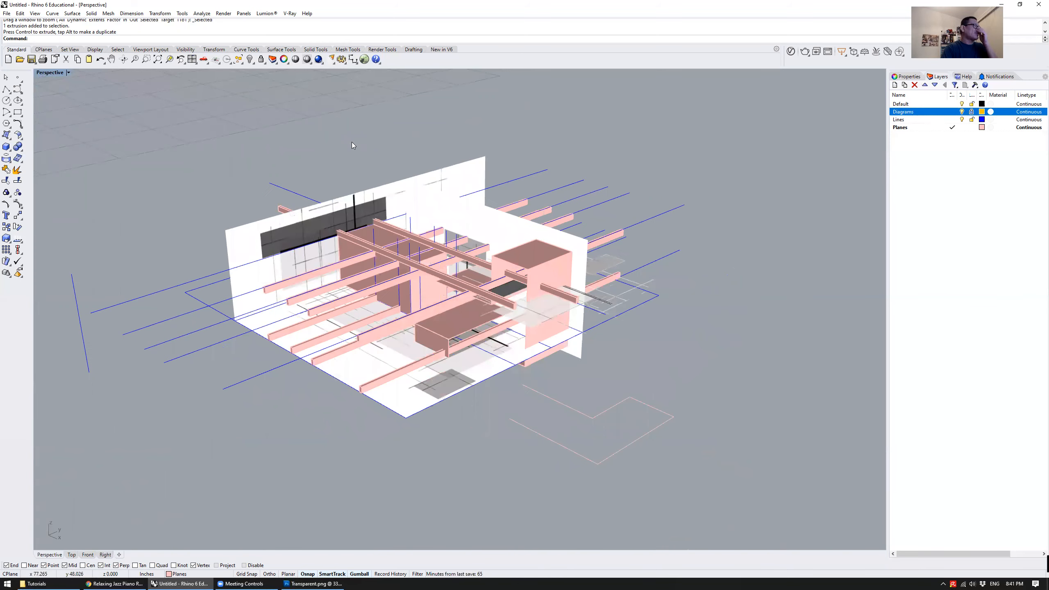
# Delete the leftover hook-shaped profile curve in front of the model
pyautogui.moveTo(181, 132); pyautogui.dragTo(584, 374)
pyautogui.write('zs')
pyautogui.press('Return')
pyautogui.click(684, 439)
pyautogui.press('Delete')
# Frame the whole model in perspective and set up a view capture to file at scale 1.5 without a transparent background
pyautogui.keyDown('shift'); pyautogui.moveTo(546, 326); pyautogui.dragTo(587, 332, button='right'); pyautogui.keyUp('shift')
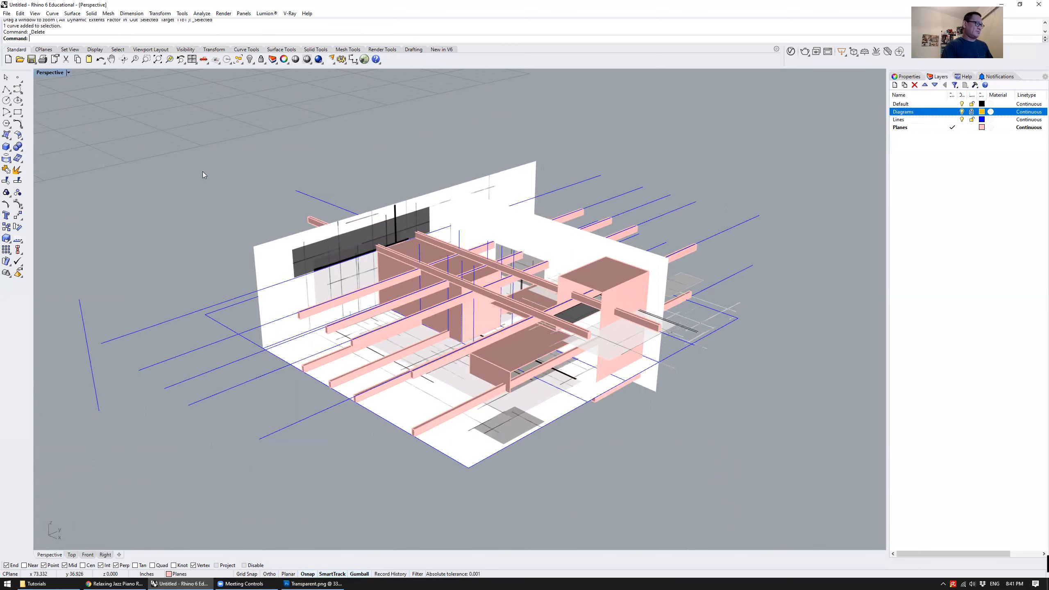
pyautogui.moveTo(769, 307); pyautogui.dragTo(767, 294, button='right')
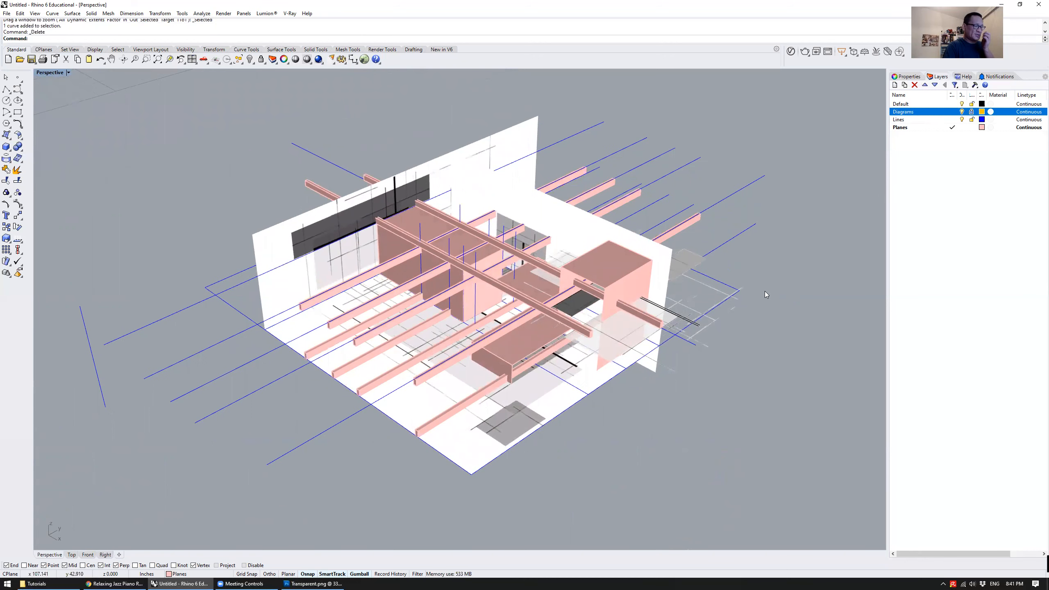
pyautogui.write('V')
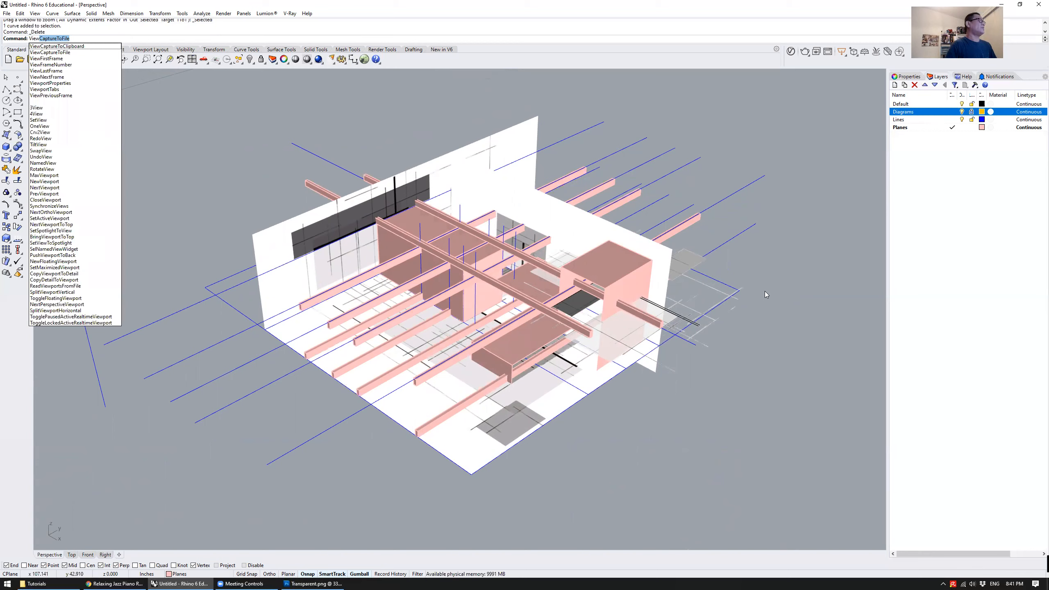
pyautogui.write('iew')
pyautogui.press('Return')
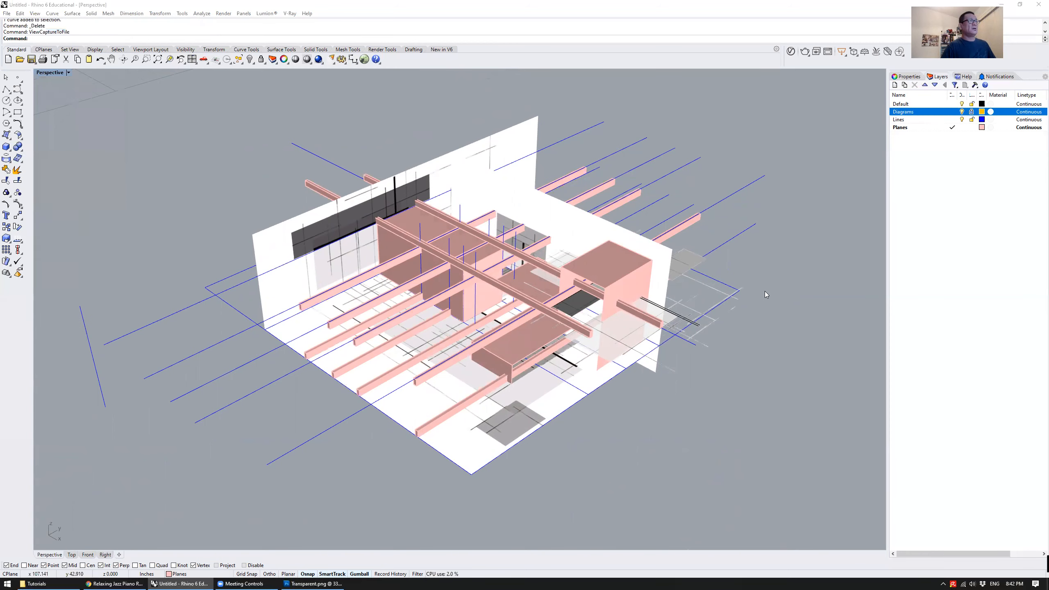
pyautogui.click(572, 300)
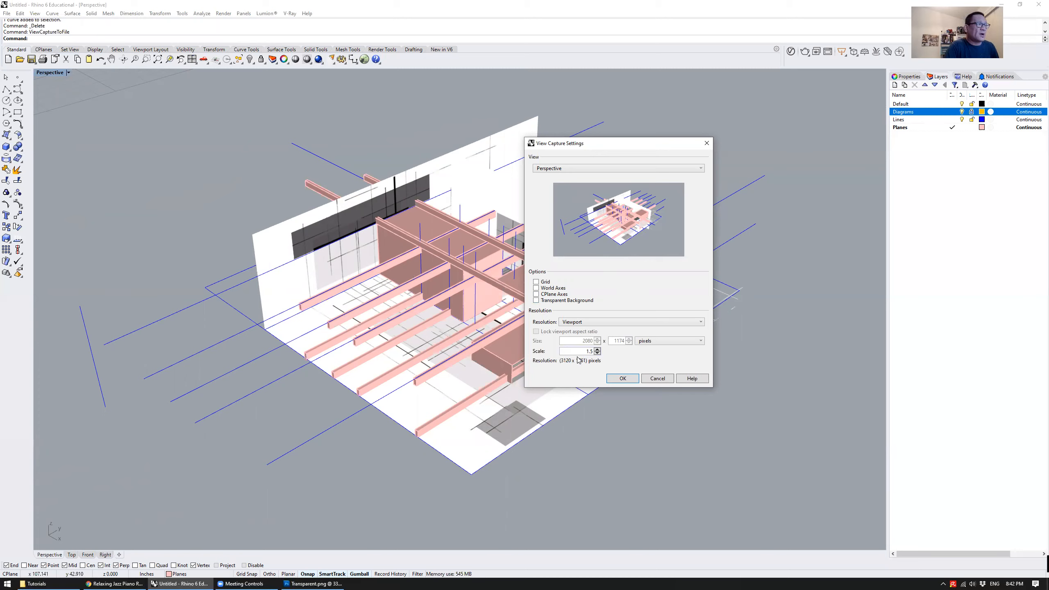
pyautogui.moveTo(565, 351); pyautogui.dragTo(650, 354)
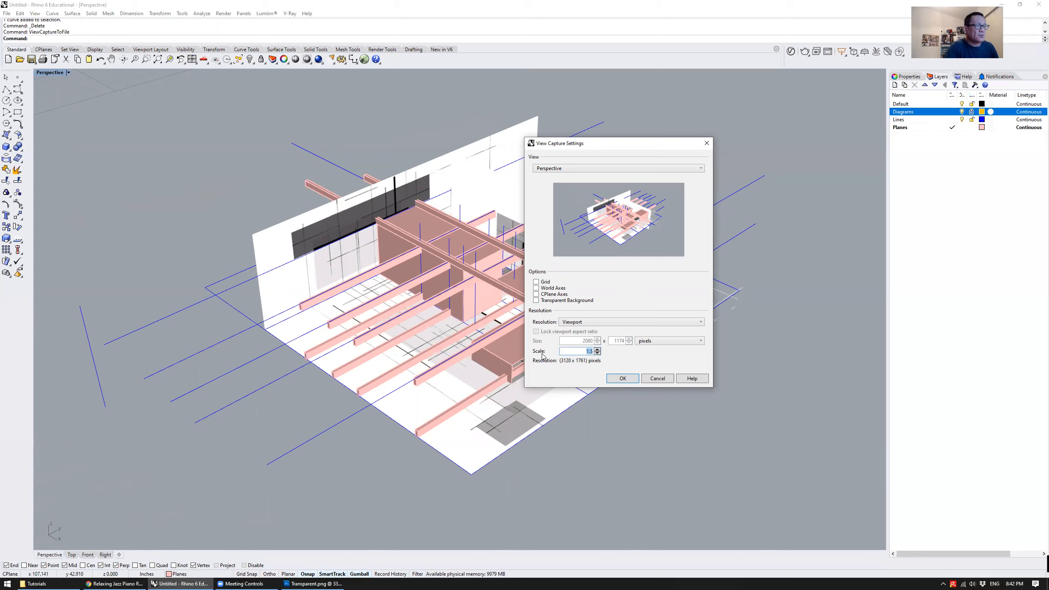
pyautogui.write('2')
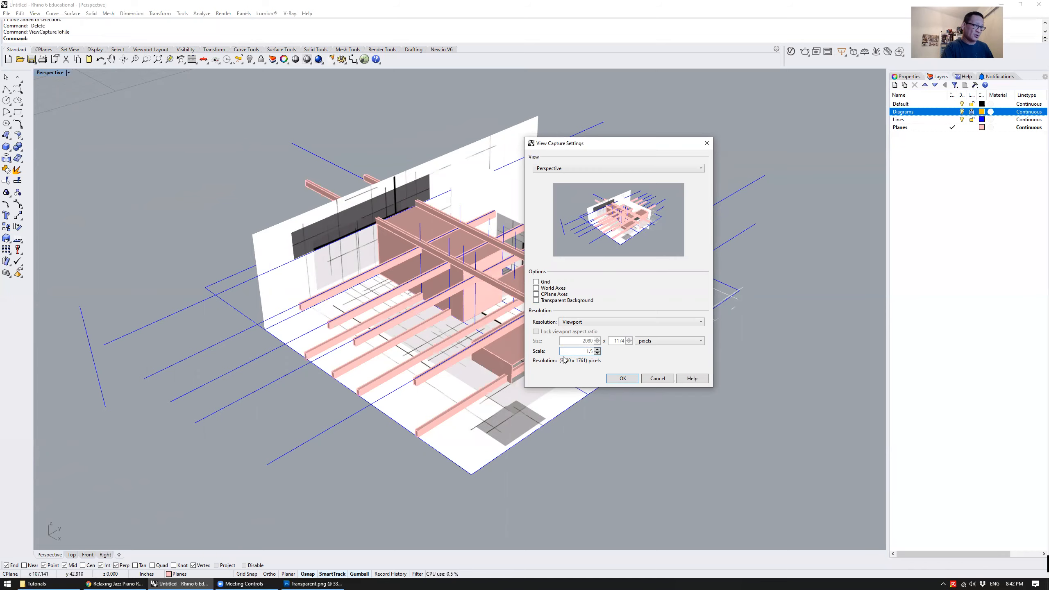
# Save the view capture in the Tutorials folder as a JPEG named View01
pyautogui.click(623, 378)
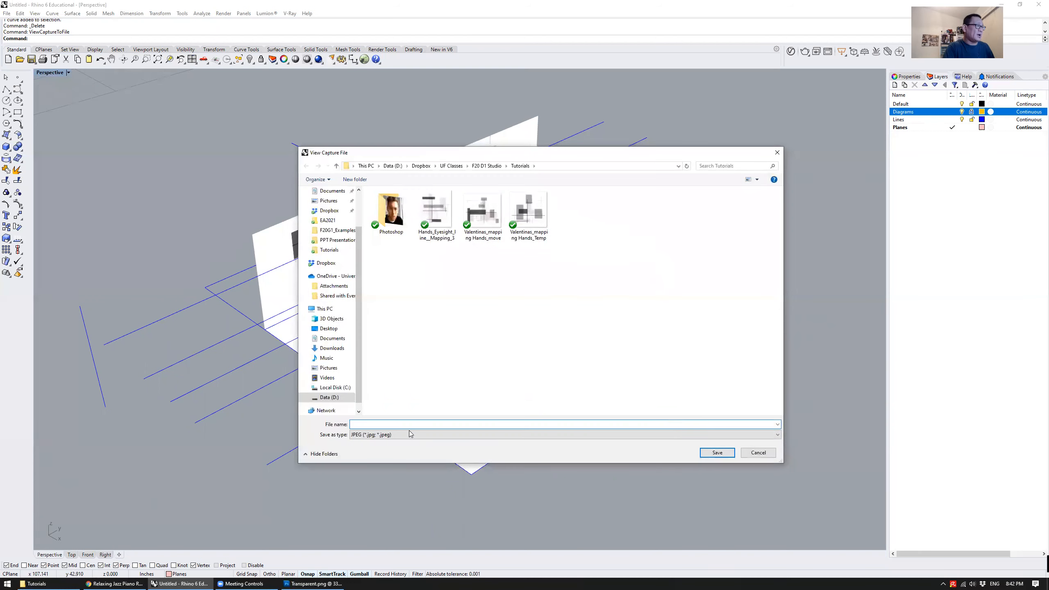
pyautogui.write('View')
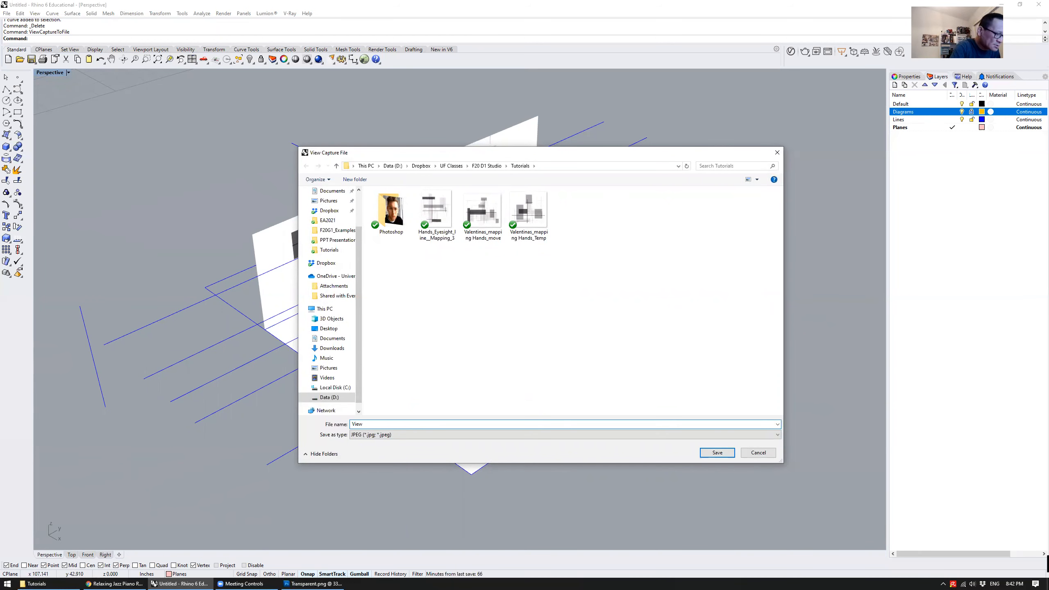
pyautogui.write('01')
pyautogui.press('Return')
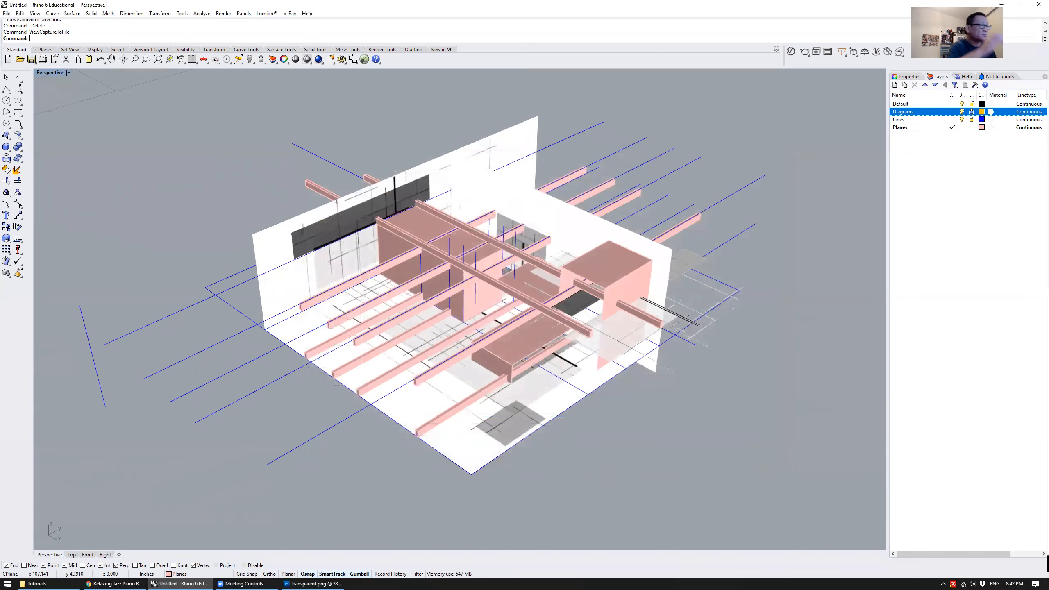
# Open View01 from the Tutorials folder in the image viewer, inspect it up close, and return to the Rhino model
pyautogui.click(60, 581)
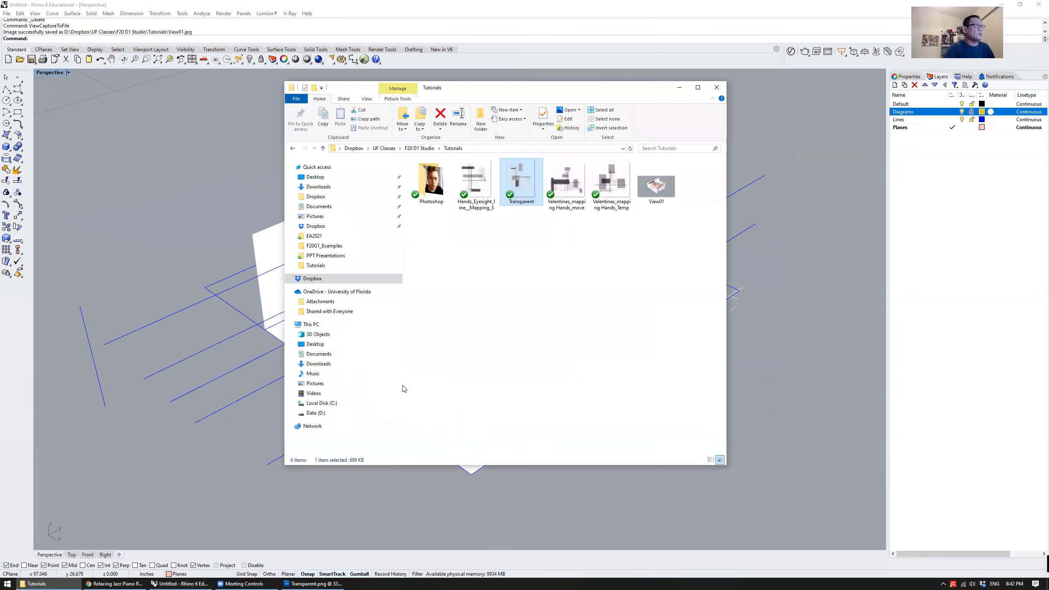
pyautogui.click(654, 186)
pyautogui.doubleClick(652, 188)
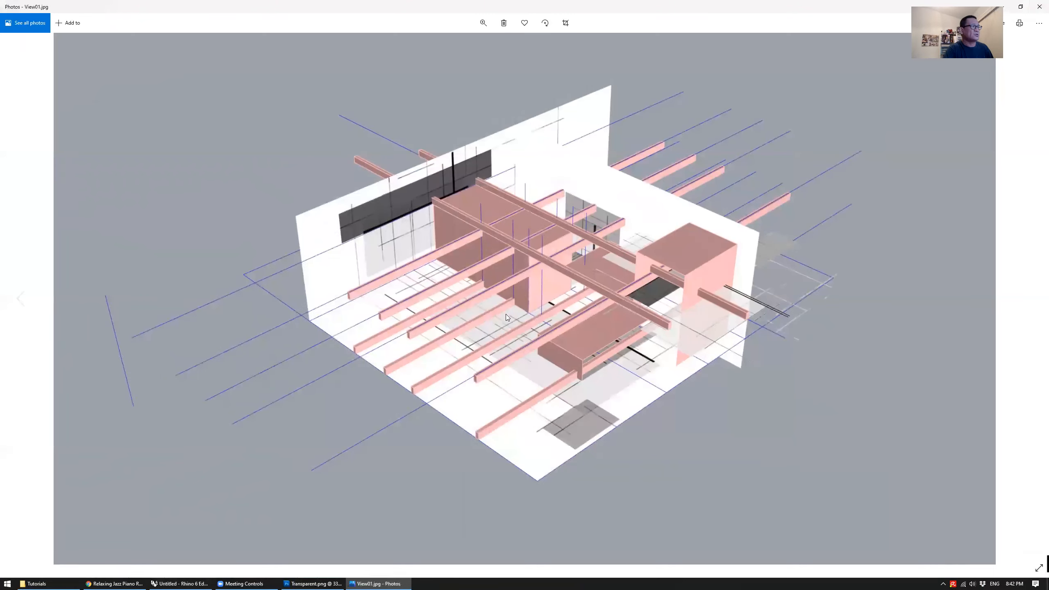
pyautogui.scroll(3, 552, 305)
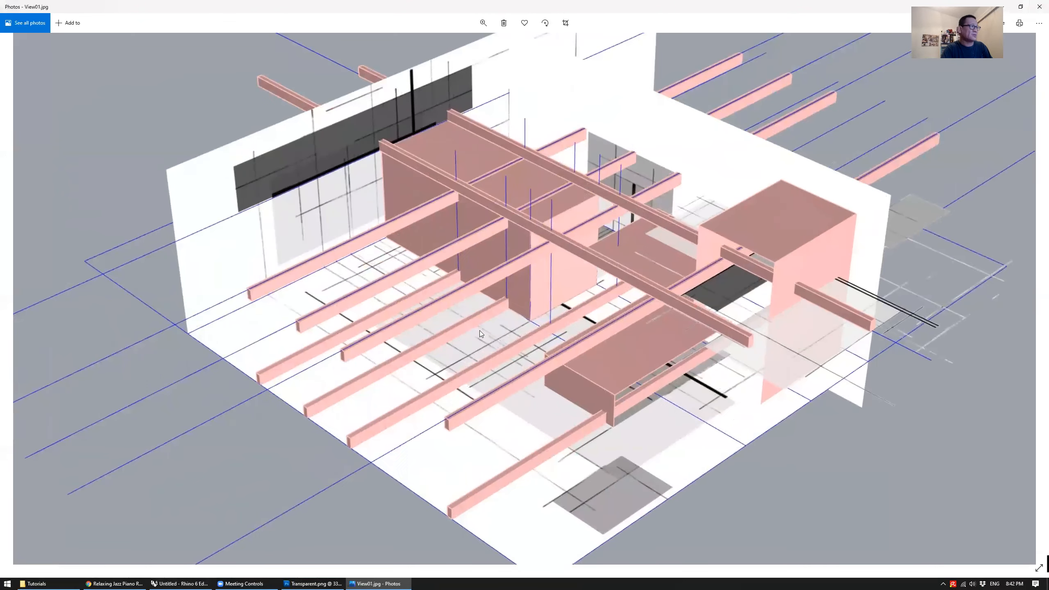
pyautogui.scroll(-2, 478, 345)
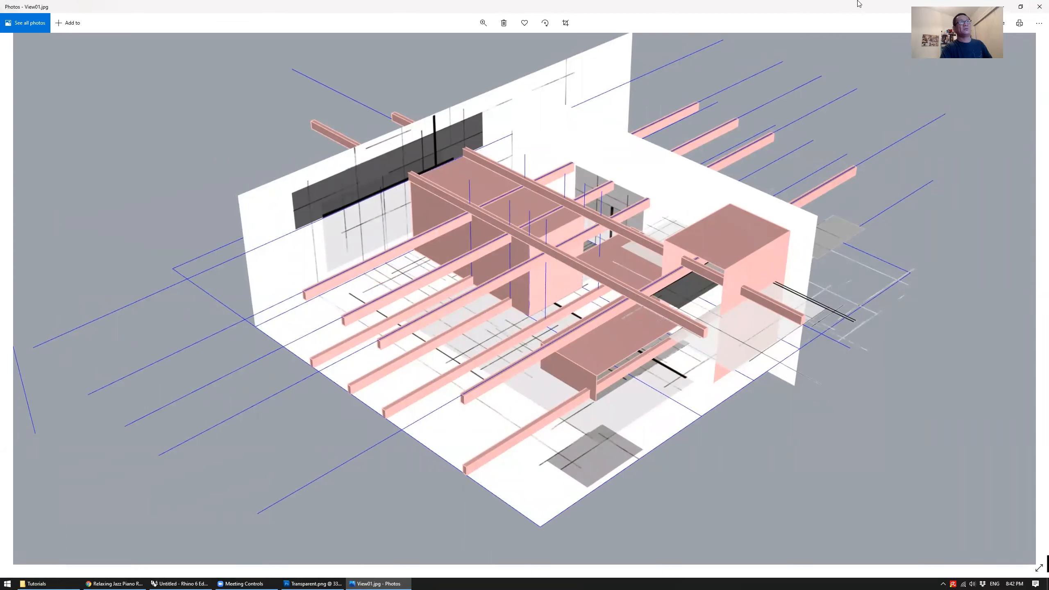
pyautogui.click(1038, 4)
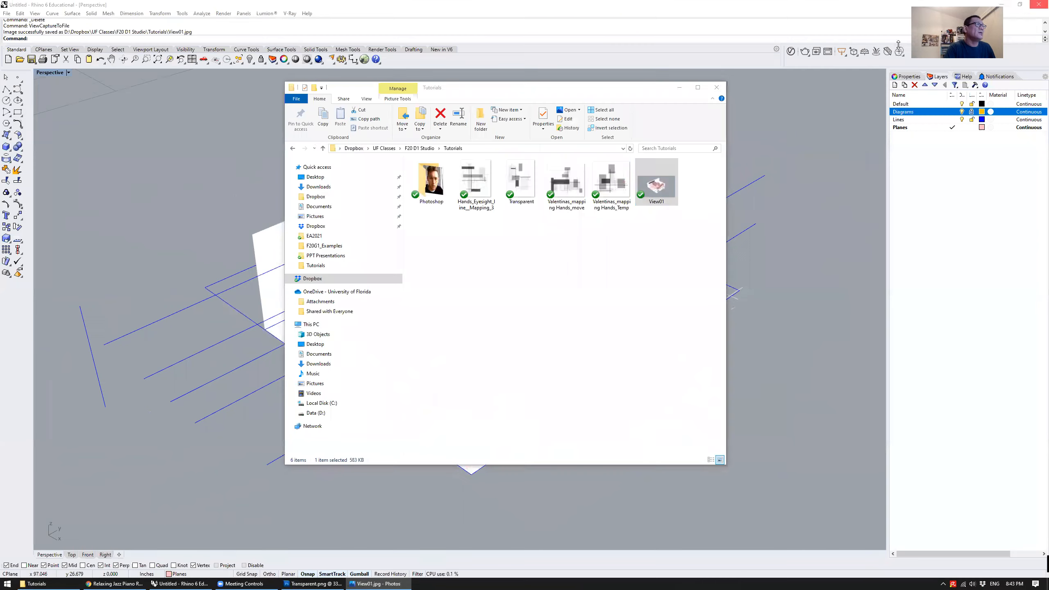
pyautogui.click(237, 187)
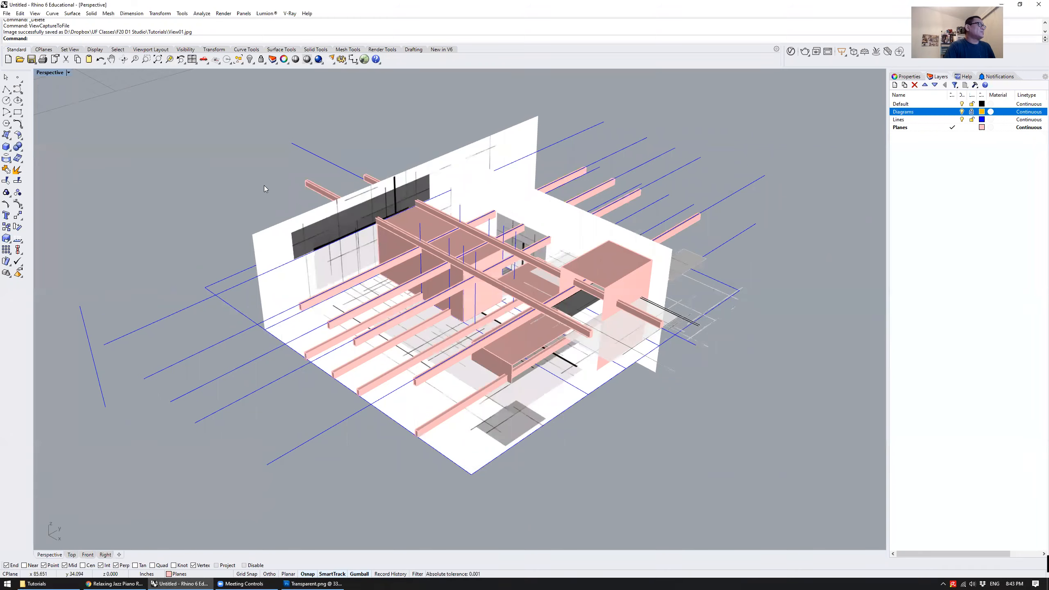
# Set the perspective viewport's display mode to Ghosted
pyautogui.click(50, 73)
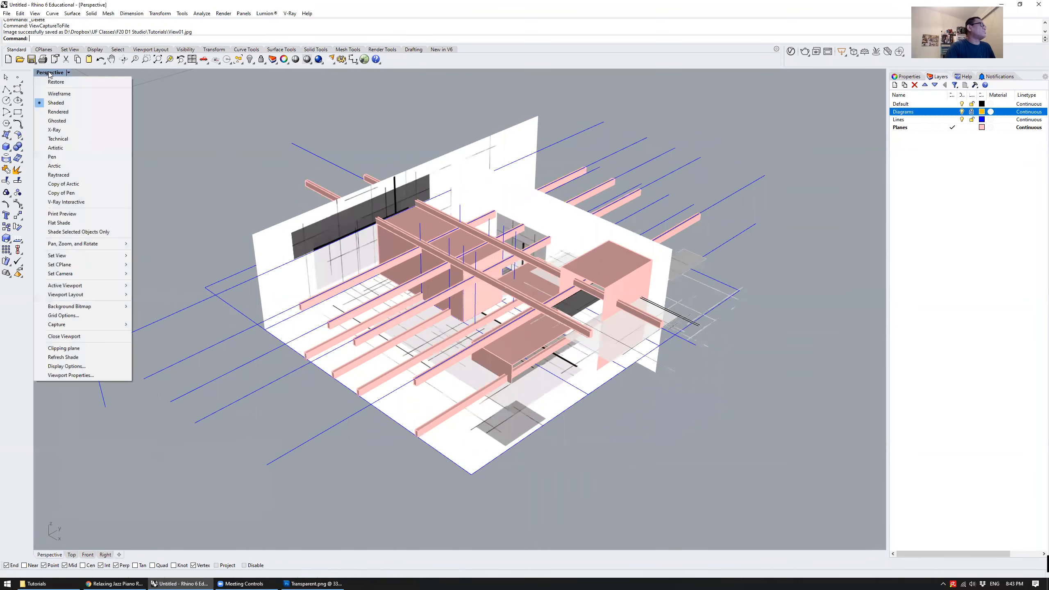
pyautogui.click(81, 121)
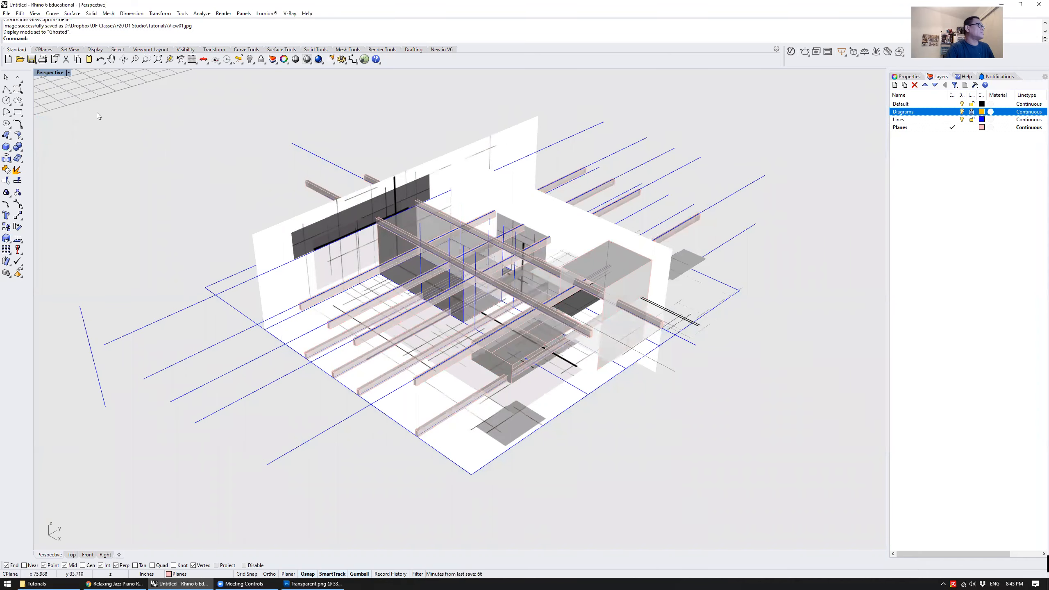
pyautogui.moveTo(270, 191)
pyautogui.mouseDown(button='right')
pyautogui.moveTo(288, 188)
pyautogui.moveTo(286, 178)
pyautogui.moveTo(287, 188)
pyautogui.mouseUp(button='right')
# Hide and show again the Diagrams layer and the Lines layer to examine the ghosted model without each
pyautogui.click(962, 111)
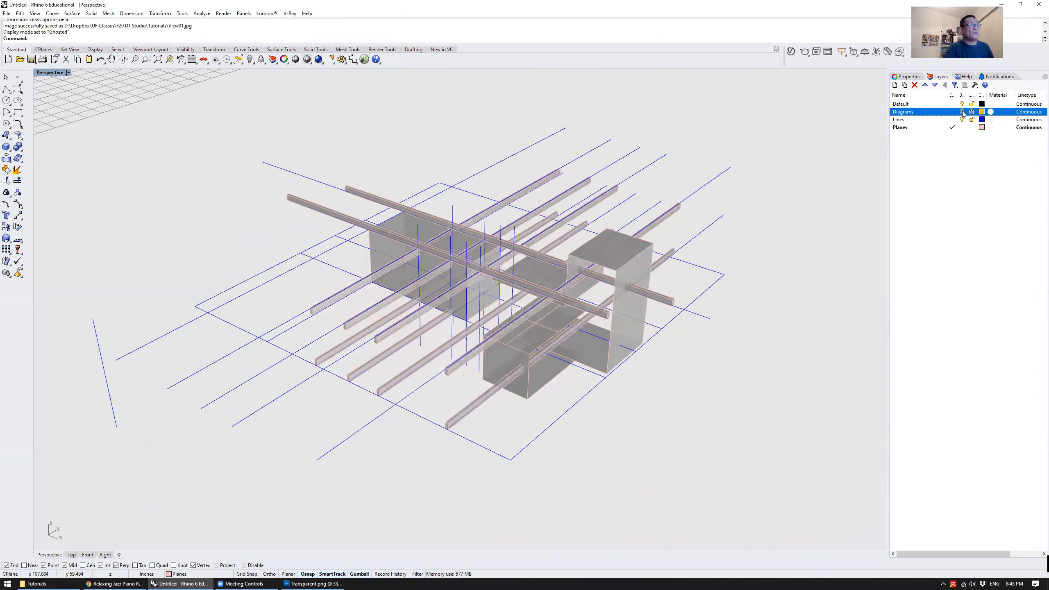
pyautogui.click(962, 112)
pyautogui.moveTo(685, 192); pyautogui.dragTo(688, 213, button='right')
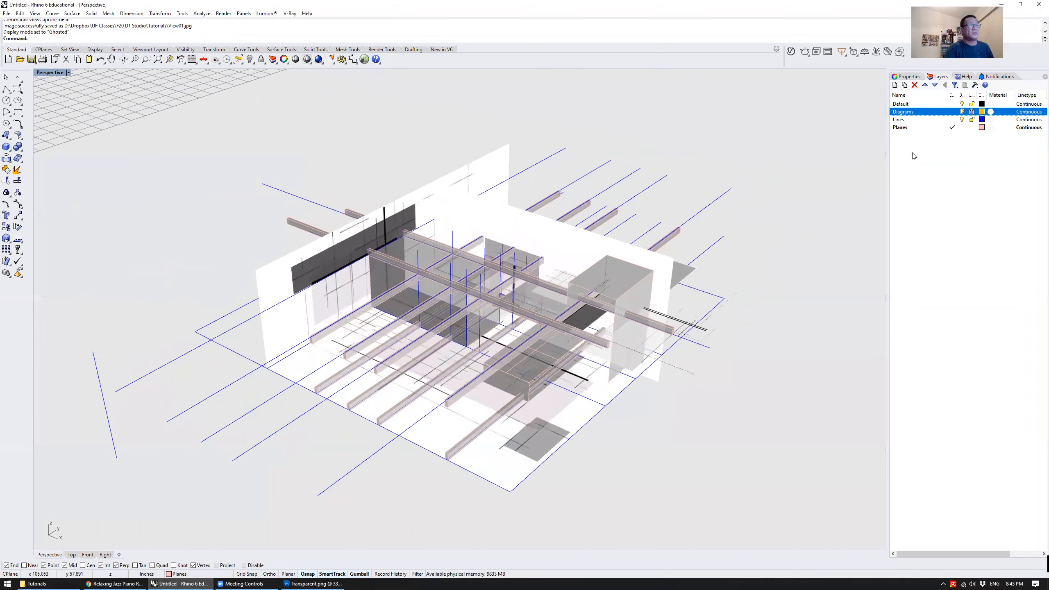
pyautogui.click(962, 119)
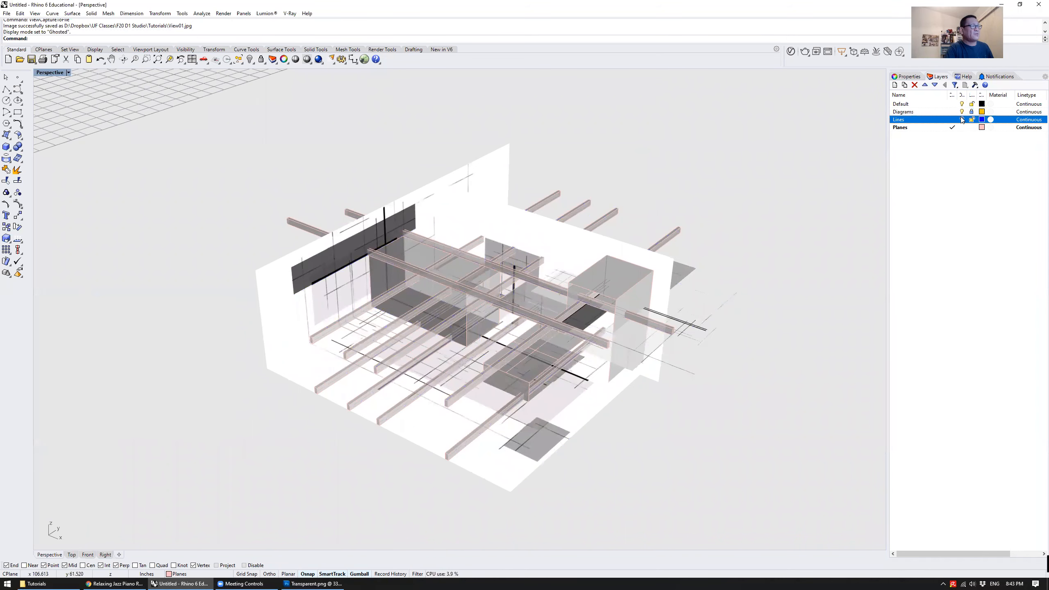
pyautogui.click(962, 120)
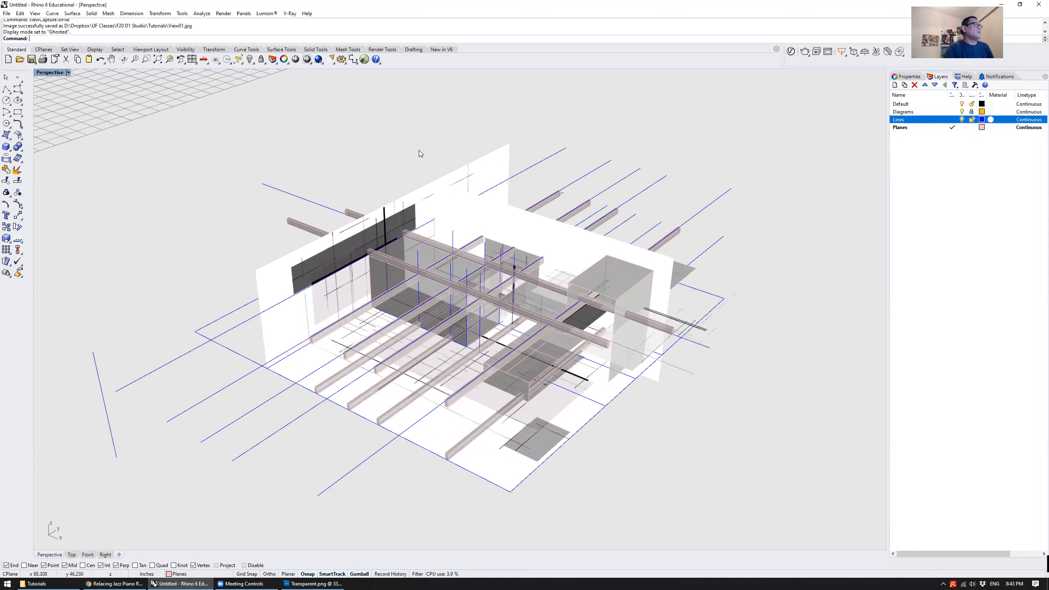
pyautogui.keyDown('shift'); pyautogui.moveTo(250, 147); pyautogui.dragTo(203, 132, button='right'); pyautogui.keyUp('shift')
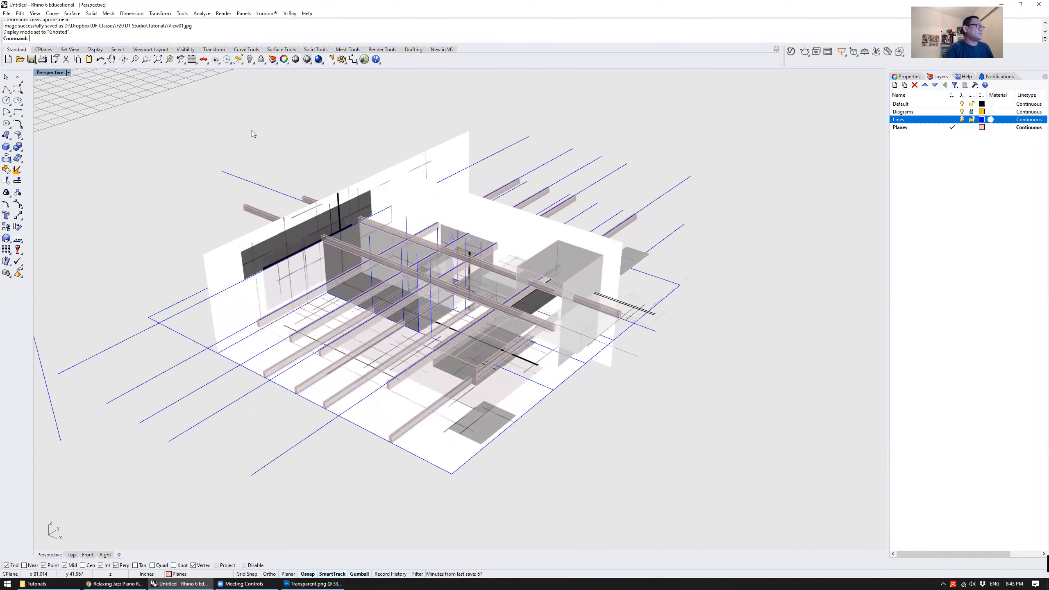
# Open the display options of the Ghosted mode and restore its default settings
pyautogui.click(44, 72)
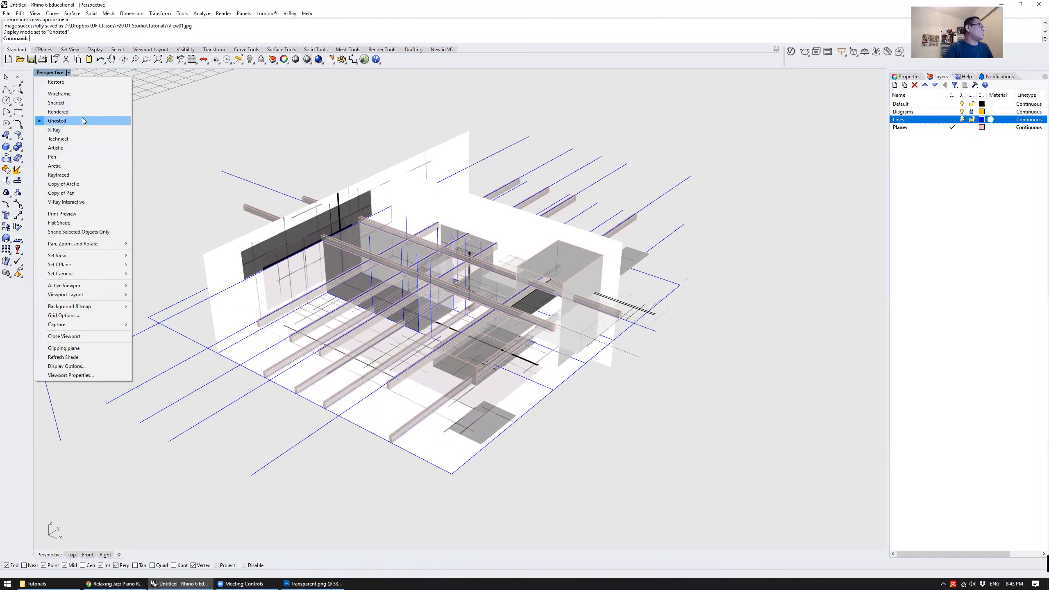
pyautogui.click(200, 138)
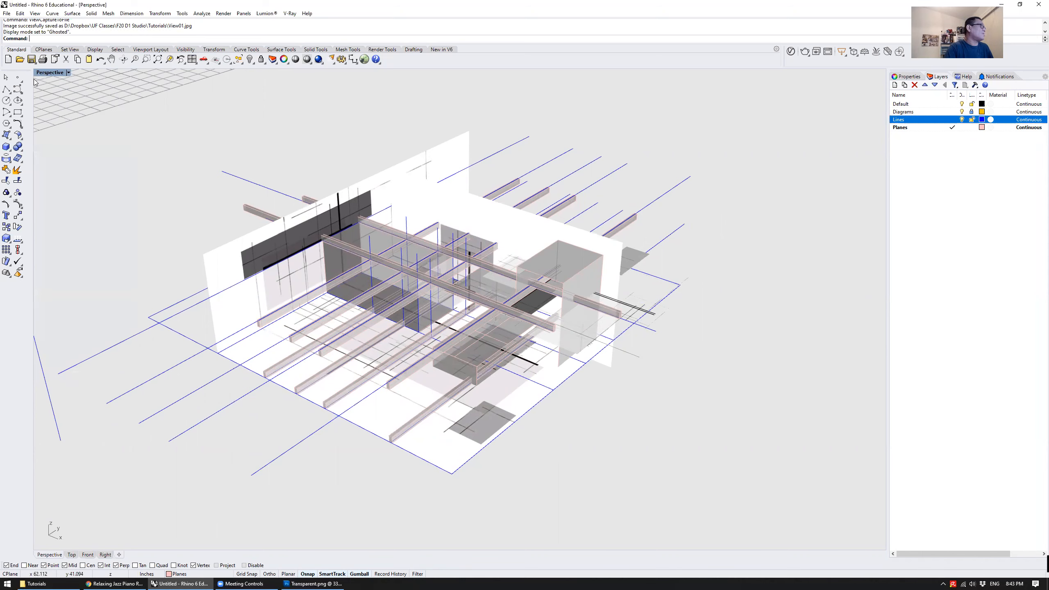
pyautogui.click(50, 73)
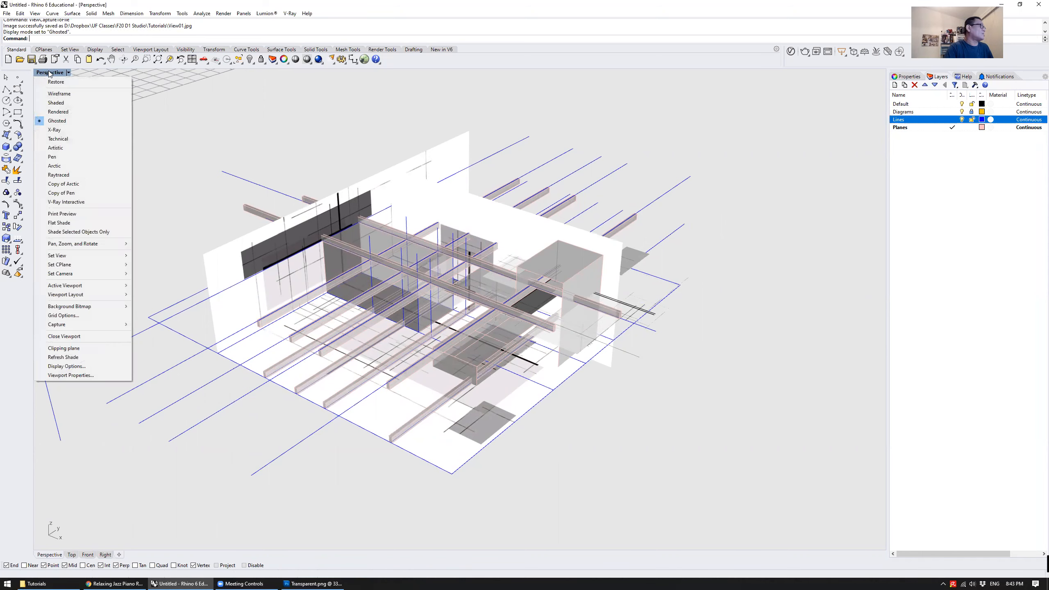
pyautogui.click(112, 366)
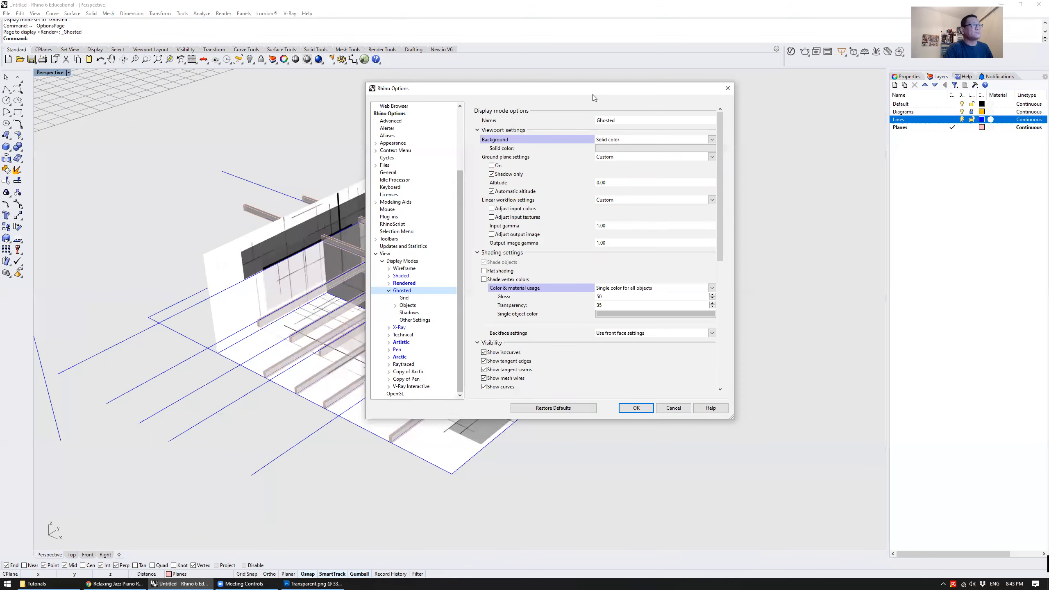
pyautogui.moveTo(589, 96); pyautogui.dragTo(869, 142)
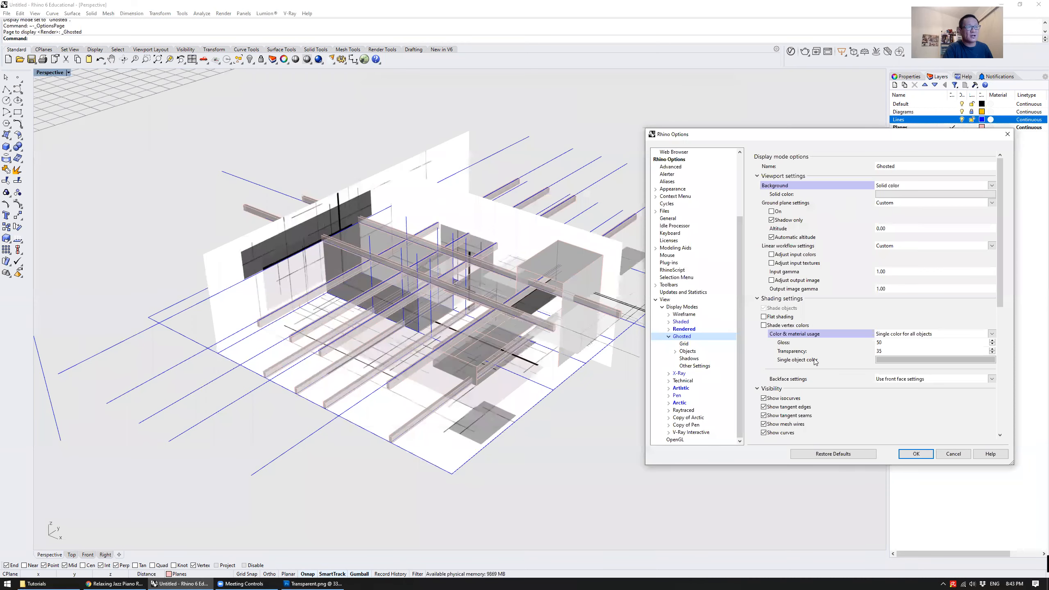
pyautogui.click(833, 454)
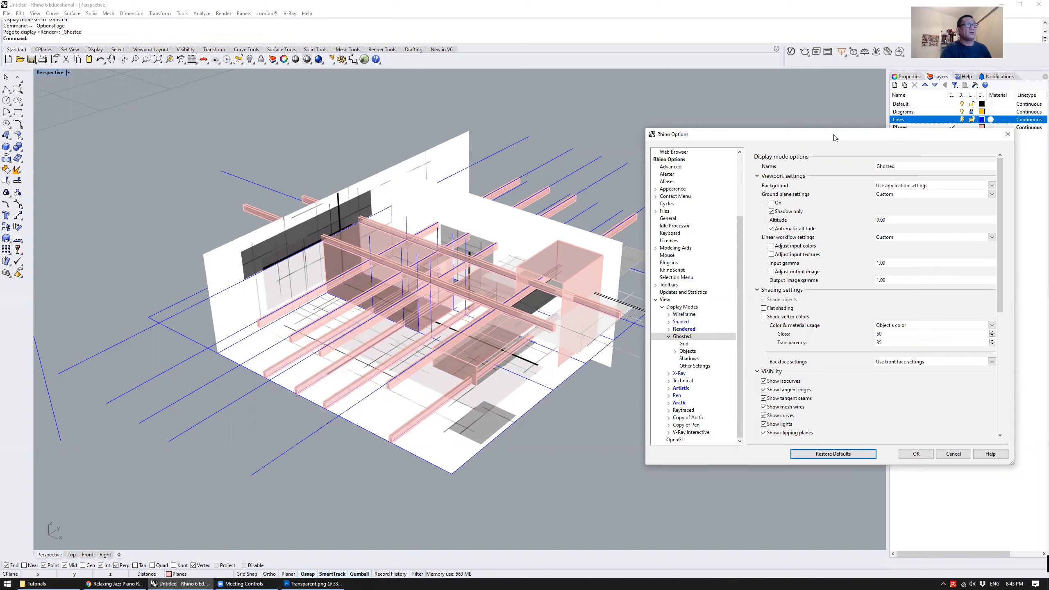
# Set the Ghosted mode's viewport background to a solid color and choose White
pyautogui.moveTo(834, 136); pyautogui.dragTo(820, 232)
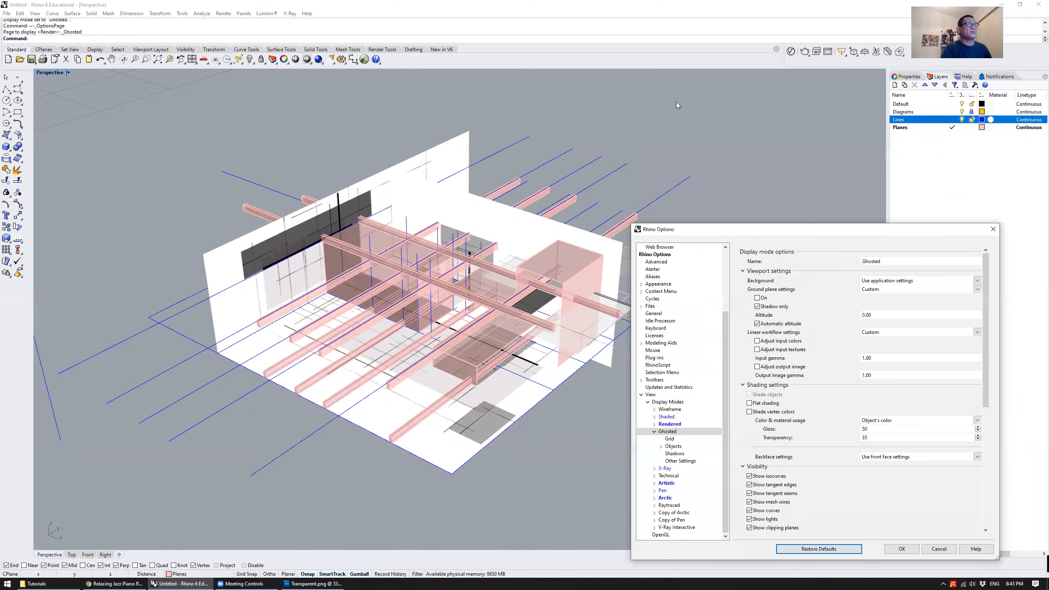
pyautogui.moveTo(734, 229); pyautogui.dragTo(651, 151)
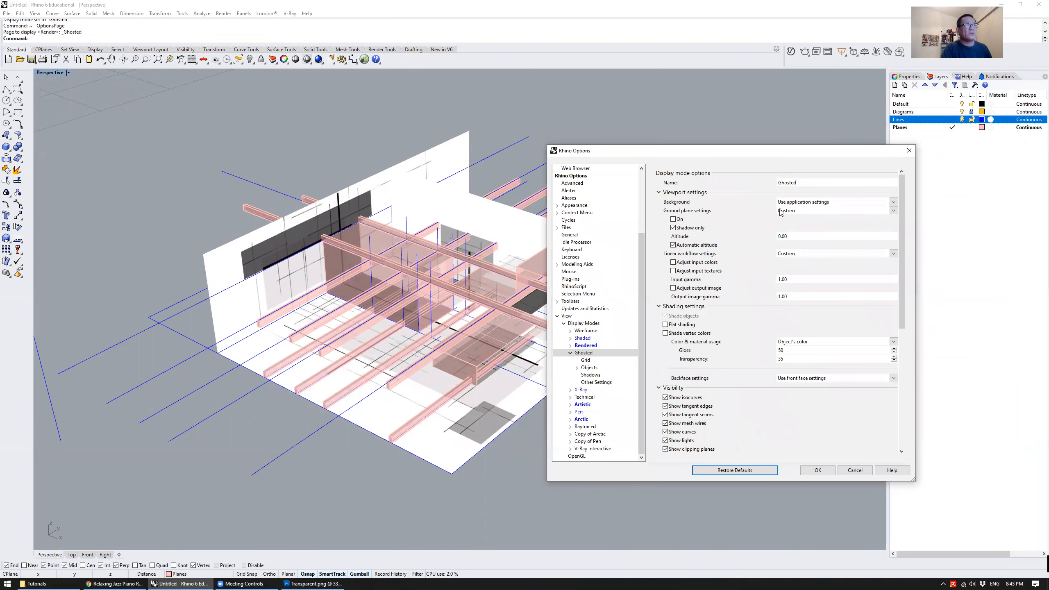
pyautogui.click(797, 202)
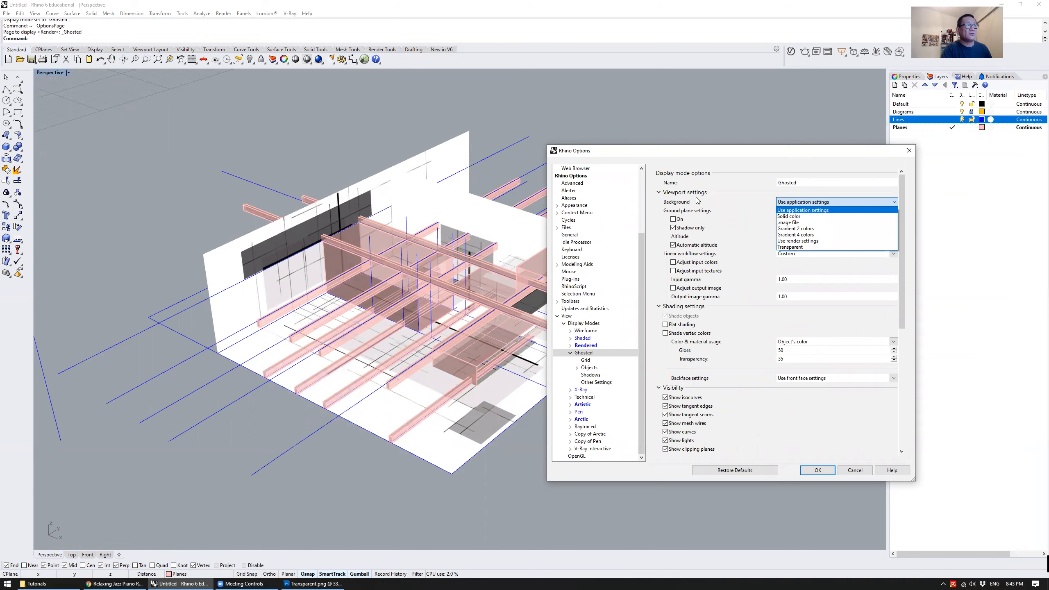
pyautogui.click(811, 216)
pyautogui.click(837, 211)
pyautogui.click(448, 207)
pyautogui.click(564, 380)
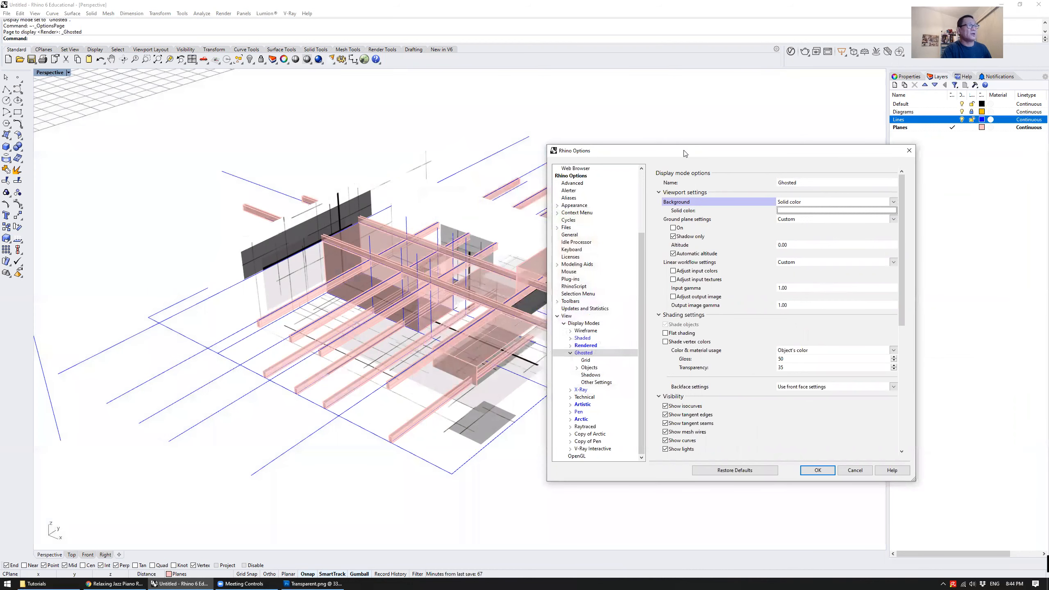
pyautogui.moveTo(684, 154); pyautogui.dragTo(906, 186)
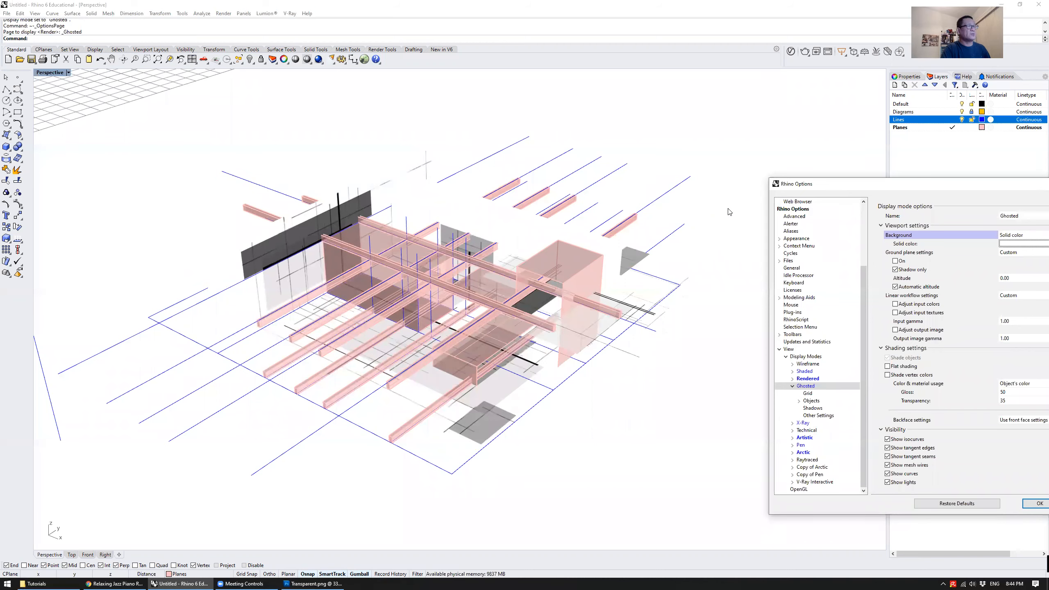
# Change the Ghosted mode's solid background color to Light Gray and accept the display options
pyautogui.moveTo(852, 183); pyautogui.dragTo(571, 154)
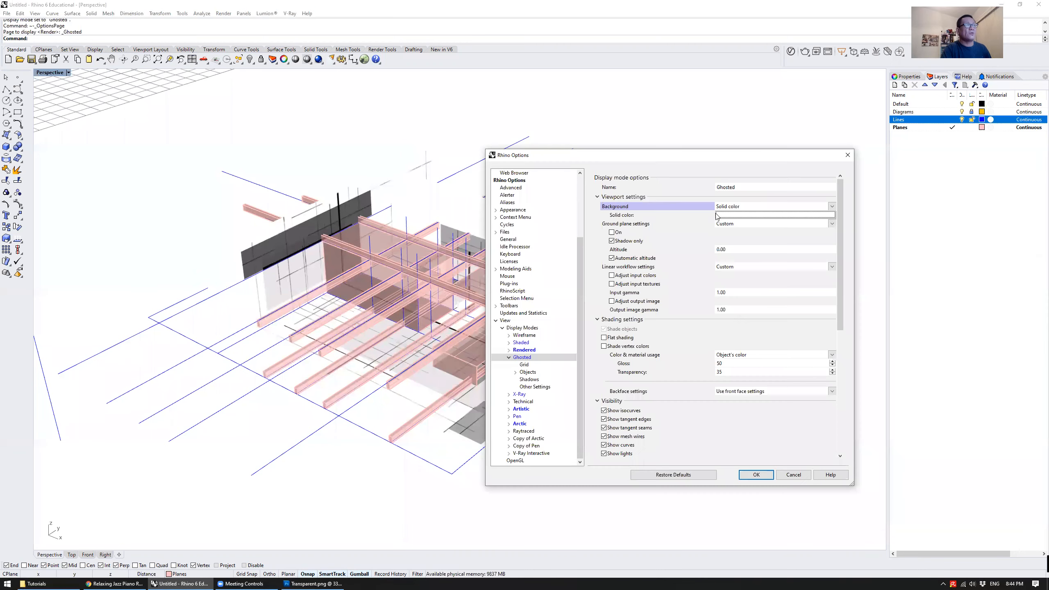
pyautogui.click(748, 215)
pyautogui.click(447, 214)
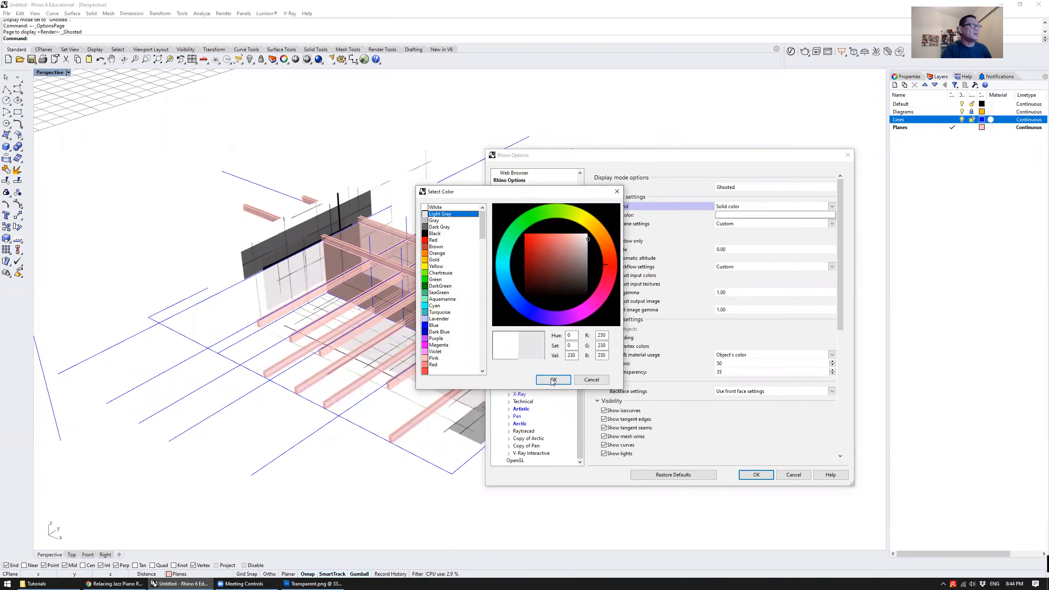
pyautogui.click(554, 380)
pyautogui.moveTo(614, 164); pyautogui.dragTo(655, 152)
pyautogui.click(795, 468)
pyautogui.moveTo(654, 388); pyautogui.dragTo(496, 223, button='right')
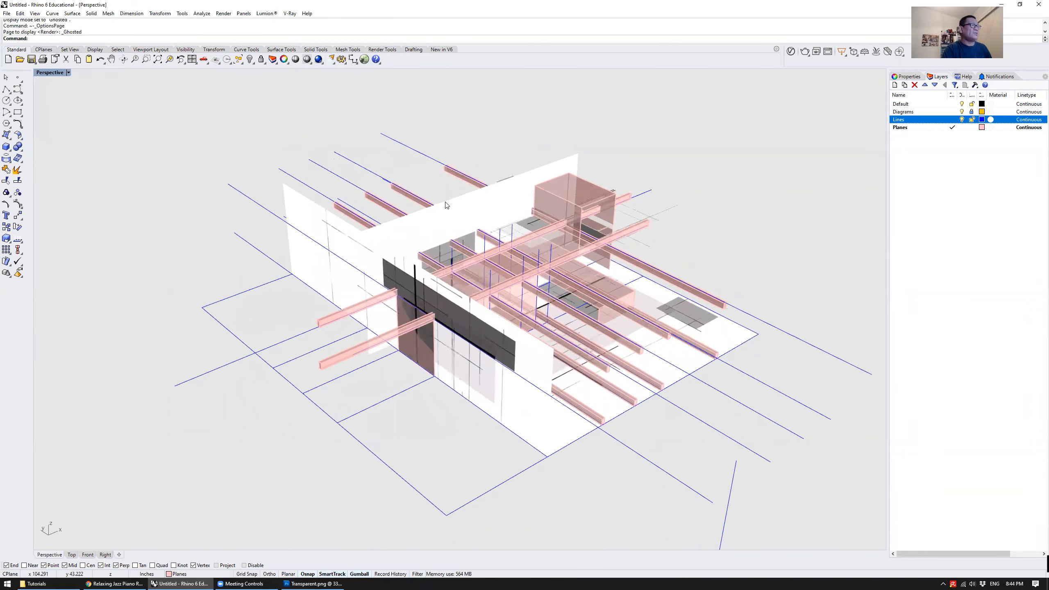
# Reopen the Ghosted mode's display options and go to its visibility settings
pyautogui.click(42, 75)
pyautogui.click(79, 366)
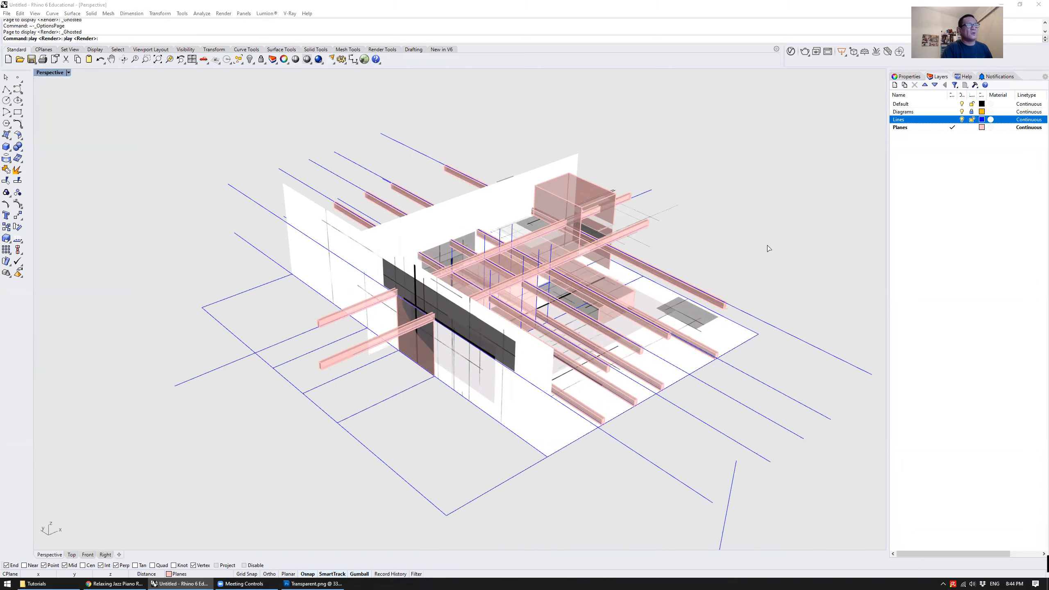
pyautogui.moveTo(698, 153); pyautogui.dragTo(787, 114)
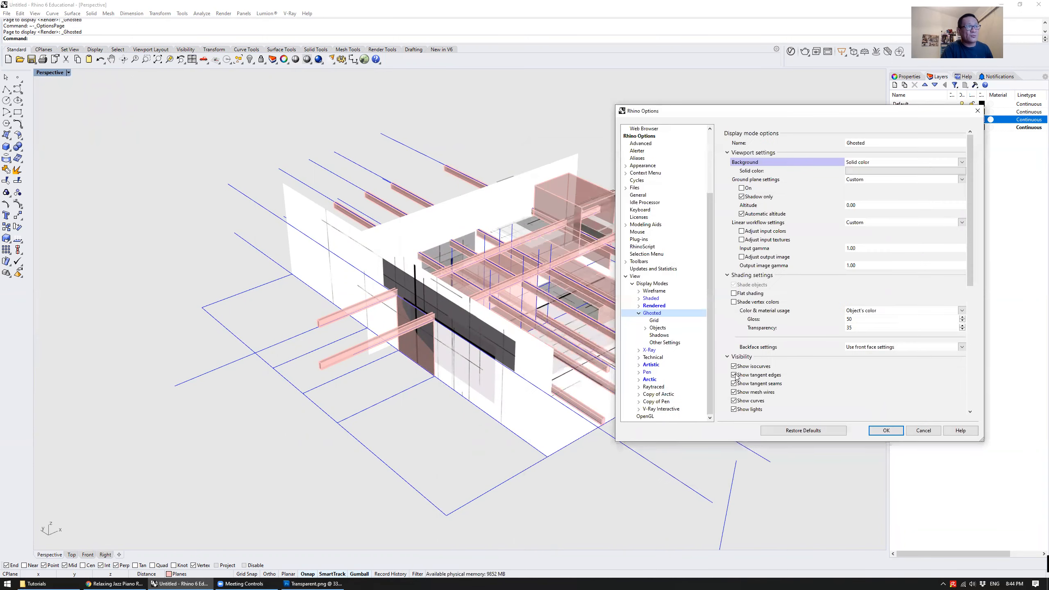
pyautogui.scroll(-1, 794, 376)
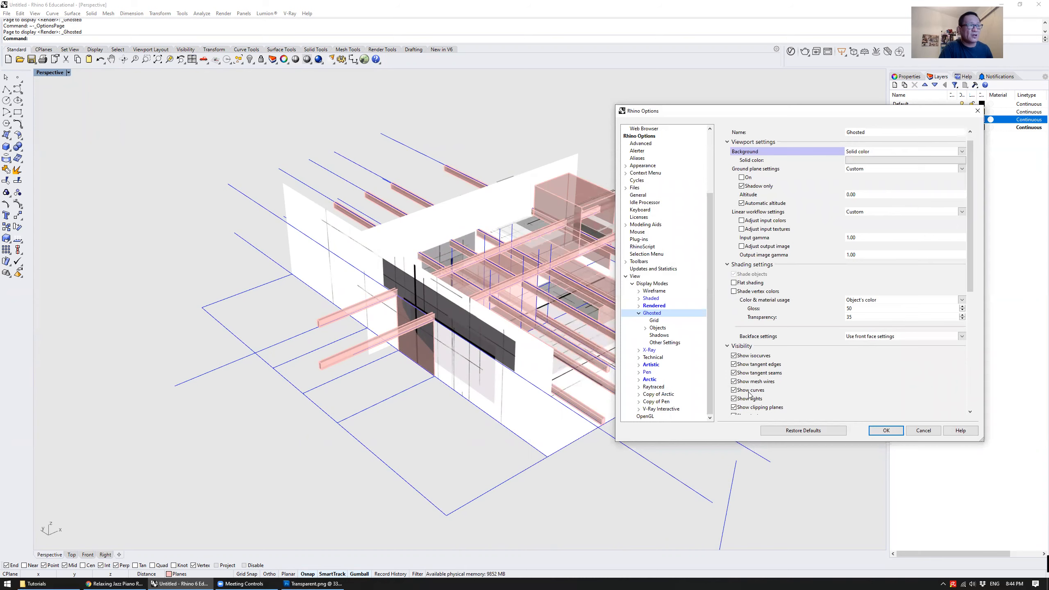
# Switch the display of curves off in the Ghosted mode and turn it back on
pyautogui.click(750, 391)
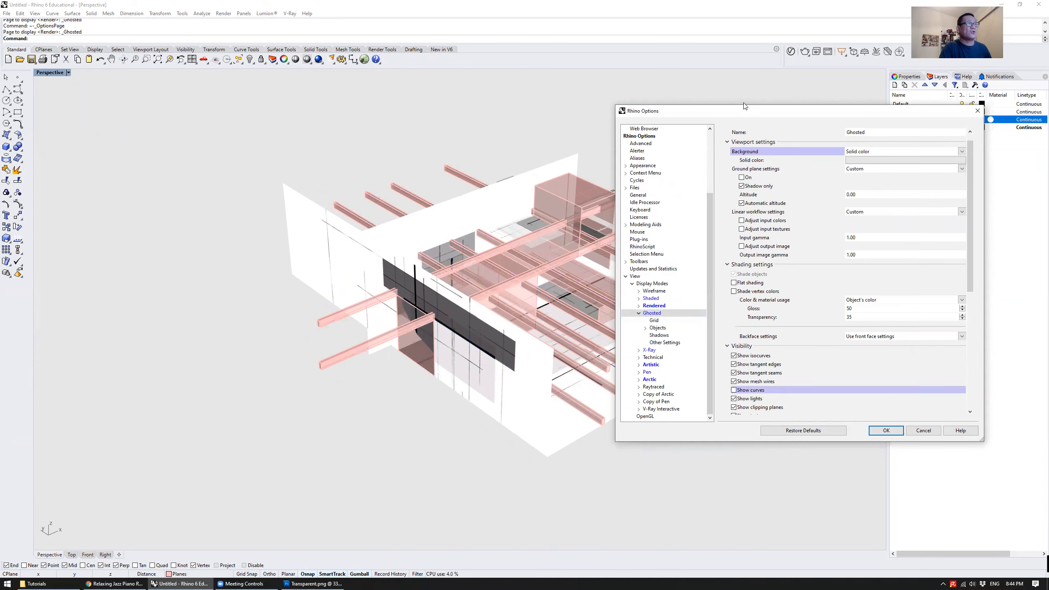
pyautogui.moveTo(746, 111); pyautogui.dragTo(710, 108)
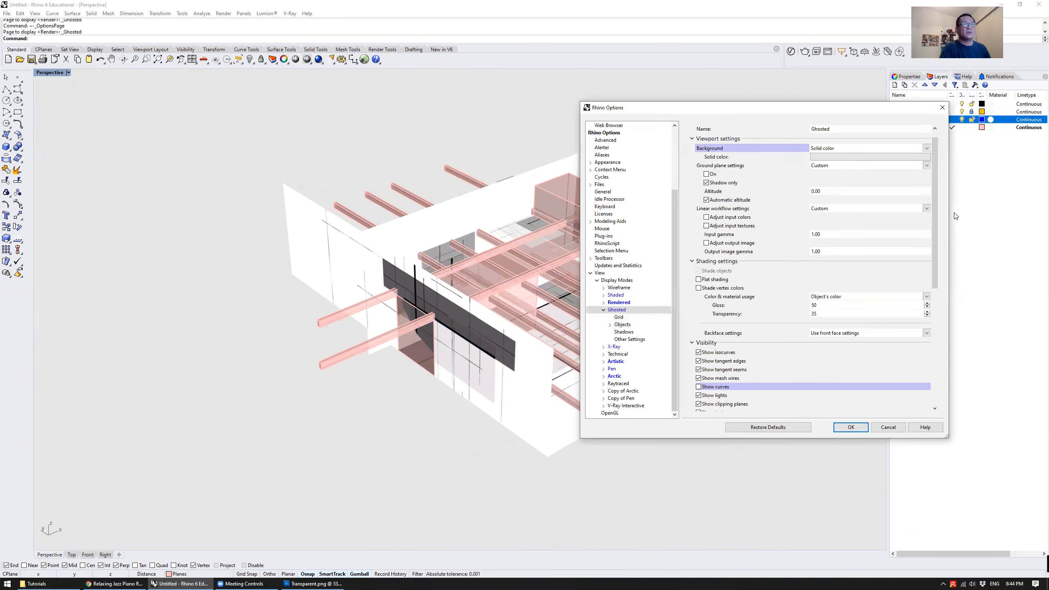
pyautogui.moveTo(949, 213); pyautogui.dragTo(910, 213)
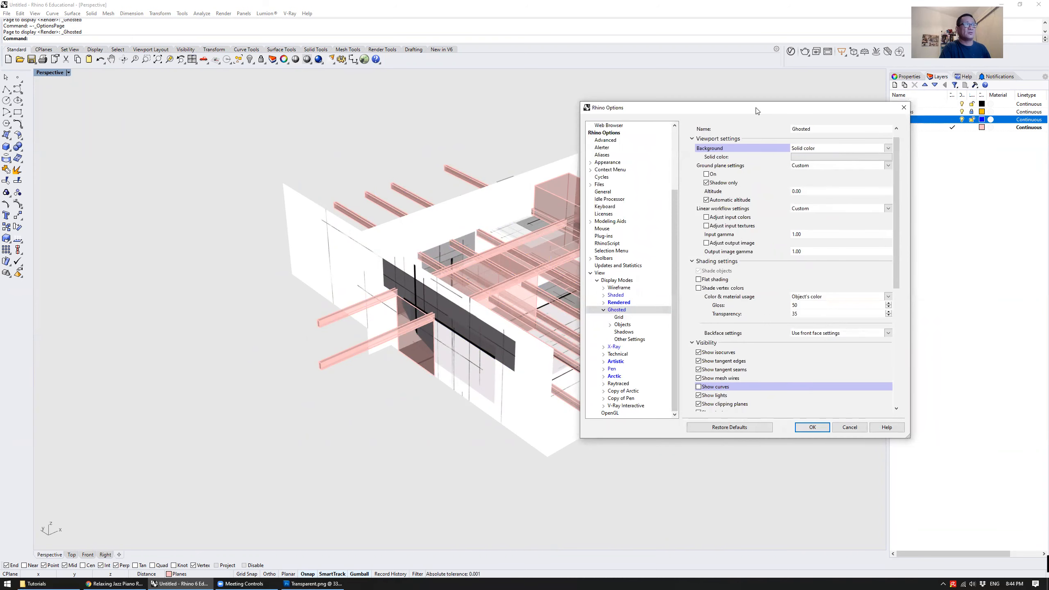
pyautogui.moveTo(757, 110); pyautogui.dragTo(886, 171)
pyautogui.click(835, 448)
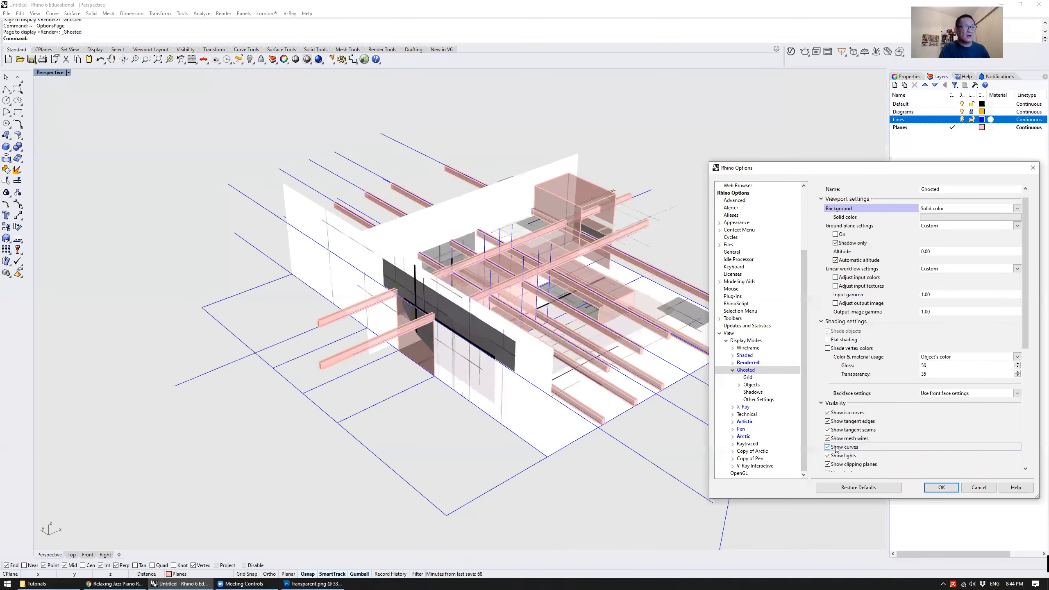
pyautogui.click(835, 448)
pyautogui.click(836, 449)
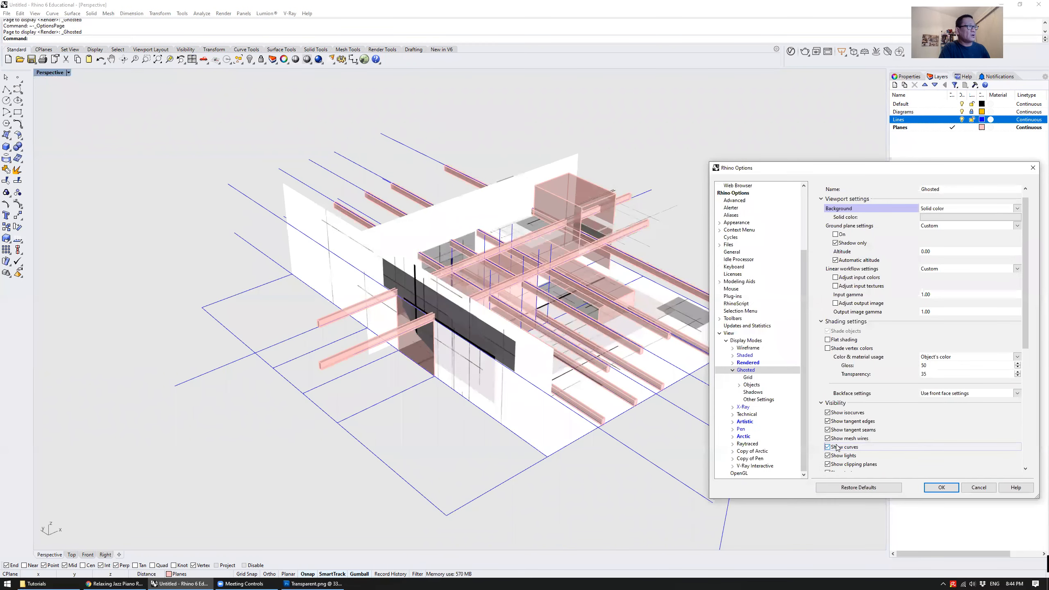
# Toggle the Ghosted mode's curve display off and on again to compare the model with and without guide lines
pyautogui.click(838, 448)
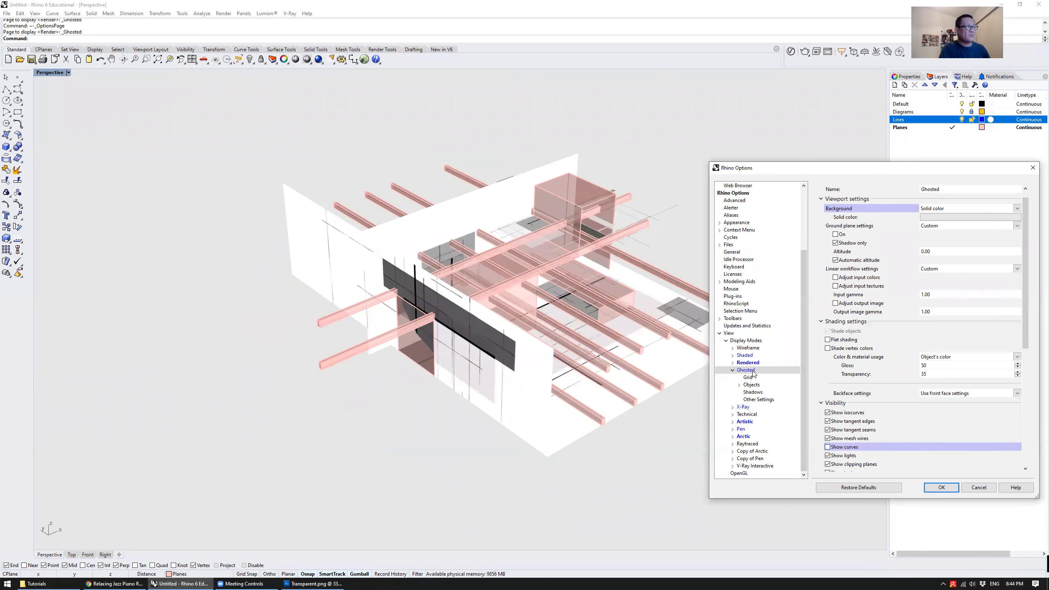
pyautogui.click(843, 448)
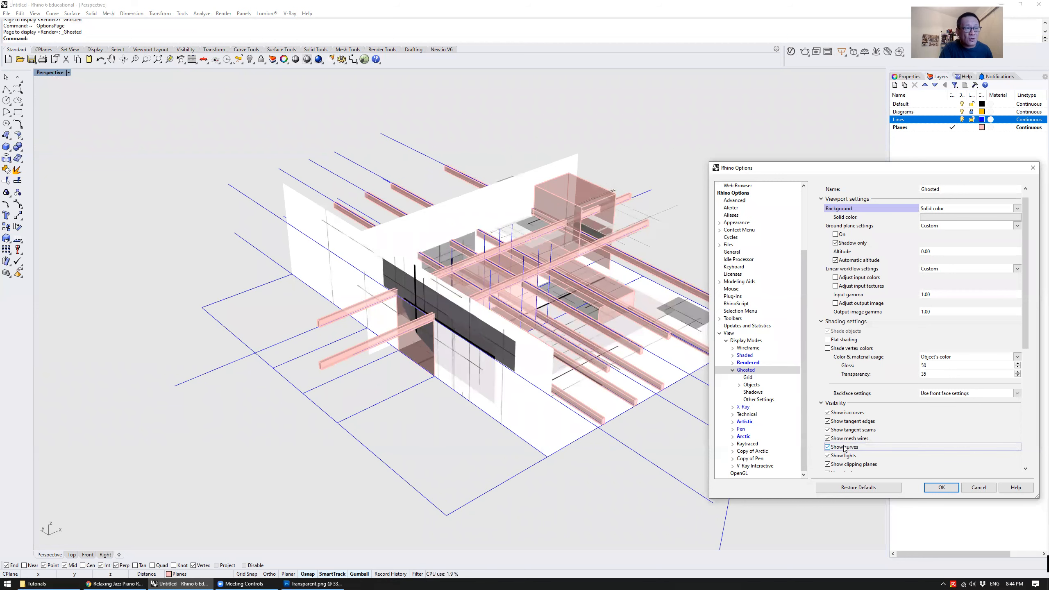
pyautogui.click(844, 449)
pyautogui.click(844, 449)
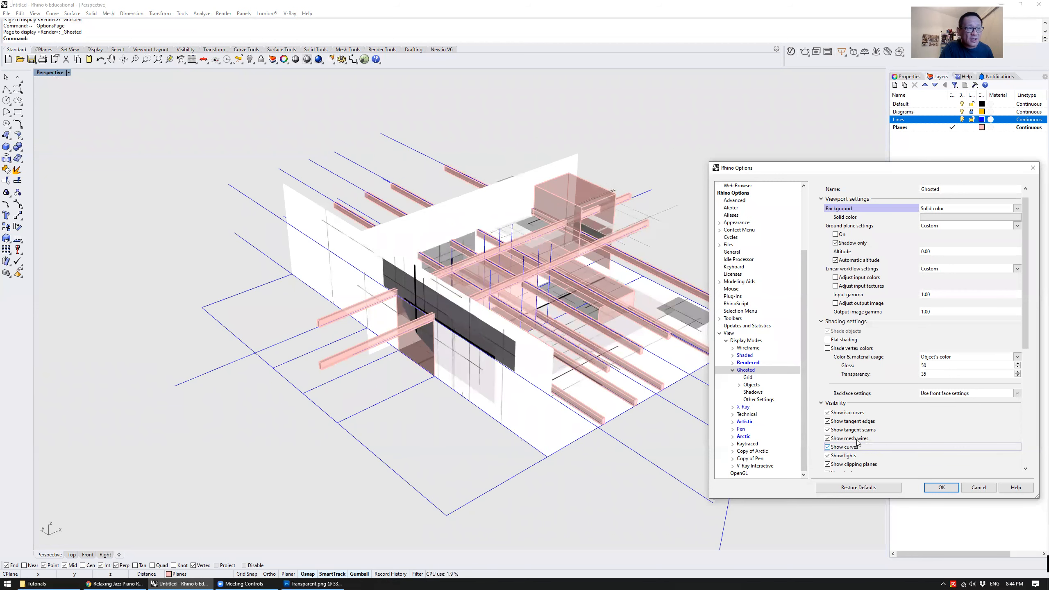
# Try a surface edge thickness of 6 pixels for the Ghosted mode and settle on 1 pixel
pyautogui.scroll(-5, 857, 441)
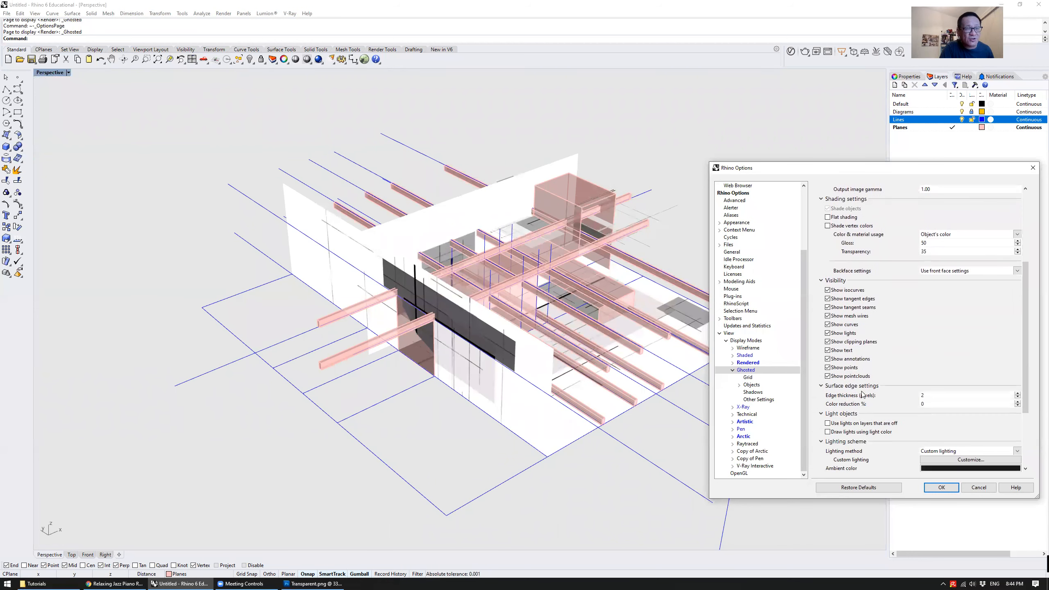
pyautogui.scroll(-1, 843, 391)
pyautogui.doubleClick(948, 388)
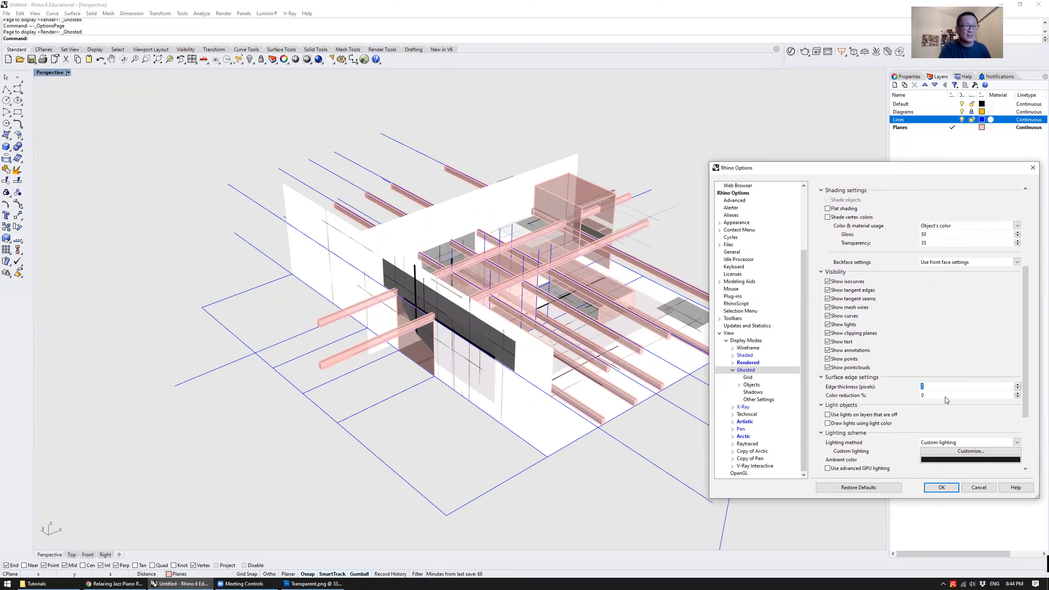
pyautogui.write('6')
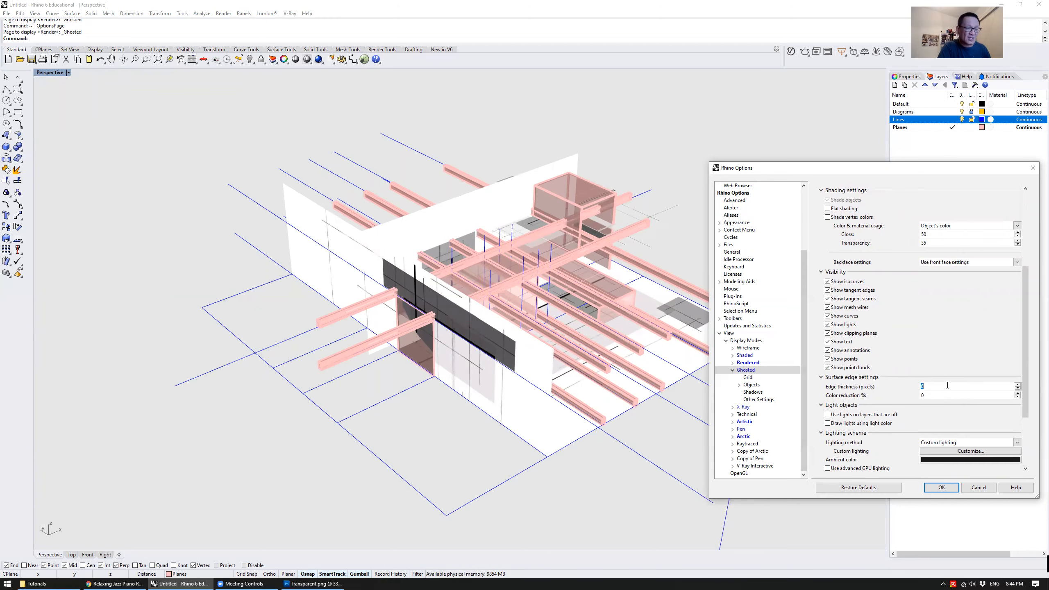
pyautogui.write('1')
pyautogui.press('Tab')
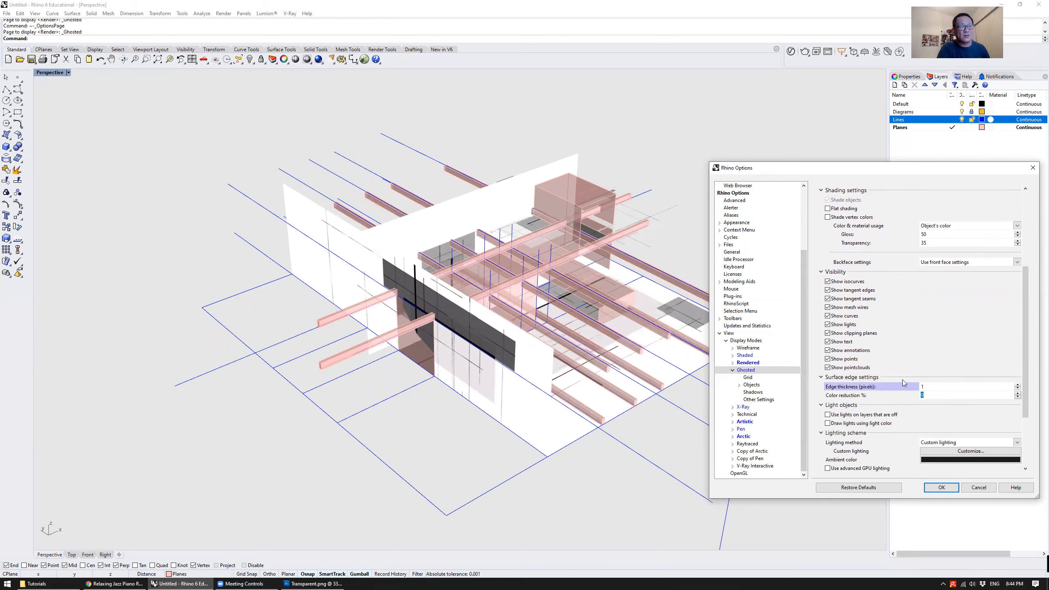
# Set the Ghosted mode's shading to a single color for all objects, choose Gray, and accept the options
pyautogui.scroll(4, 948, 415)
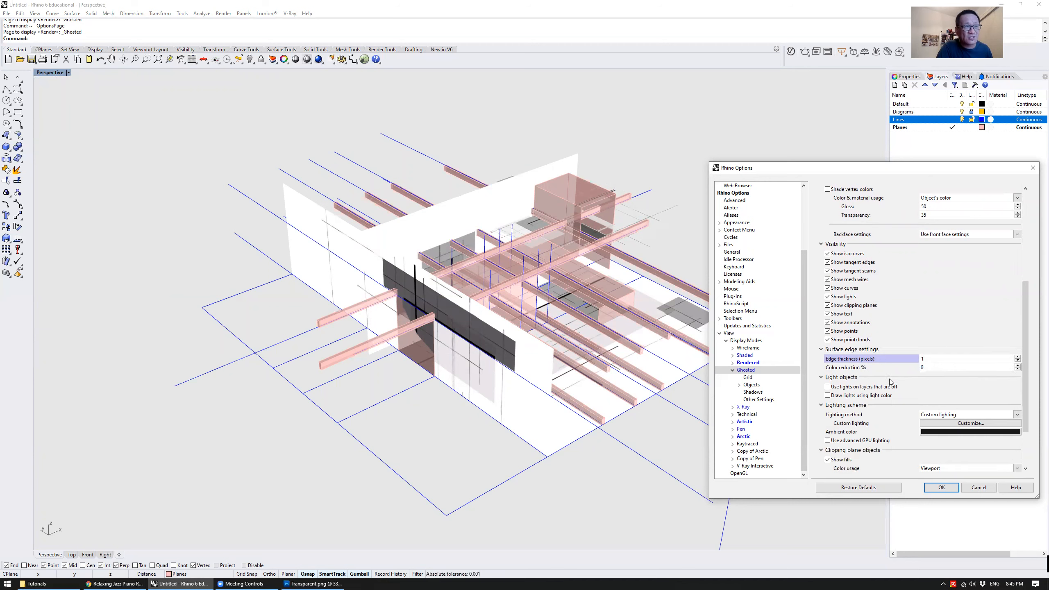
pyautogui.doubleClick(937, 321)
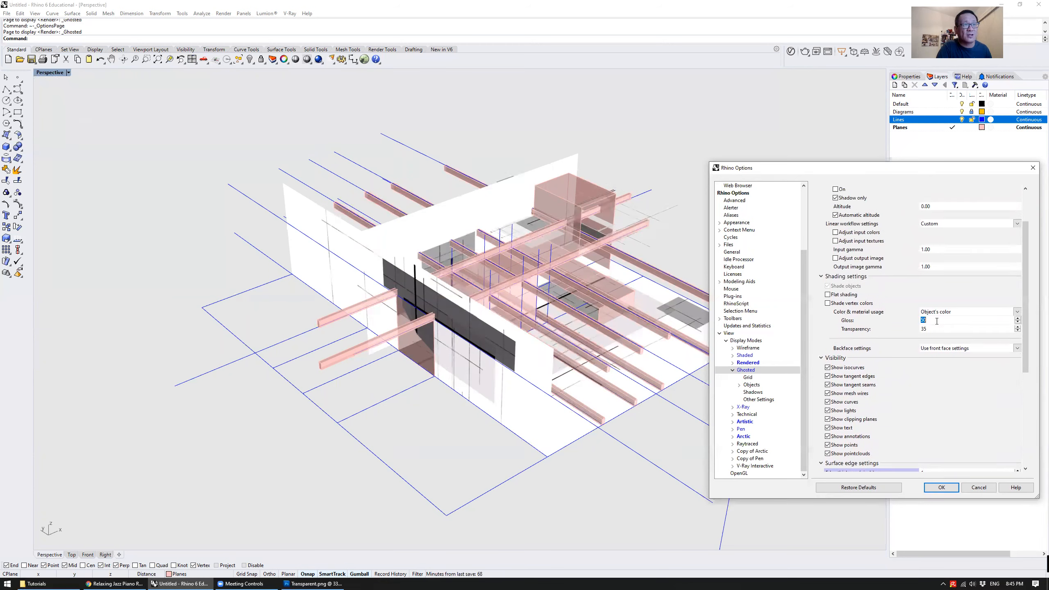
pyautogui.click(946, 314)
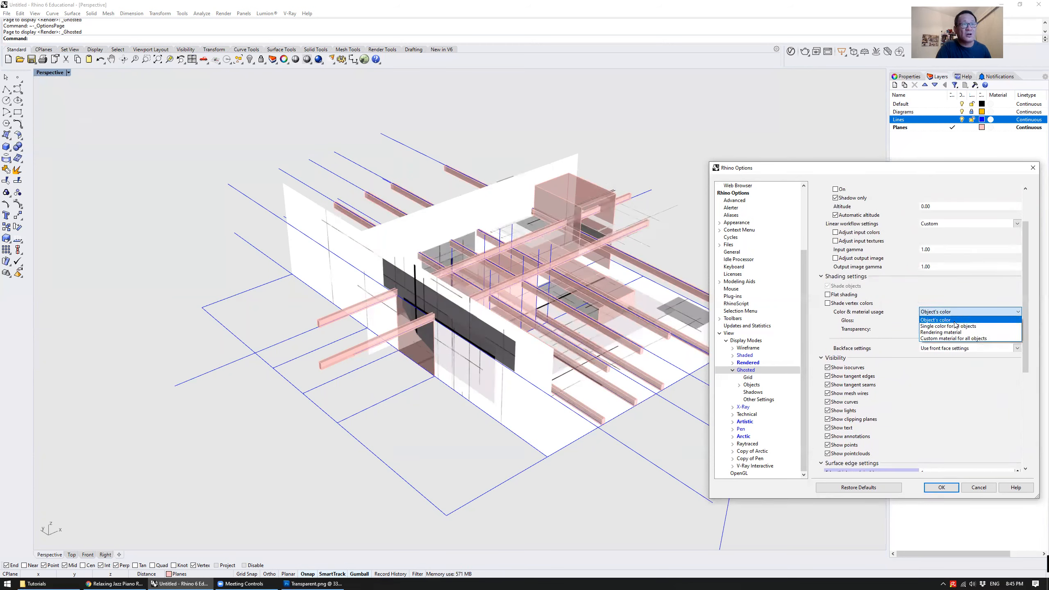
pyautogui.click(955, 327)
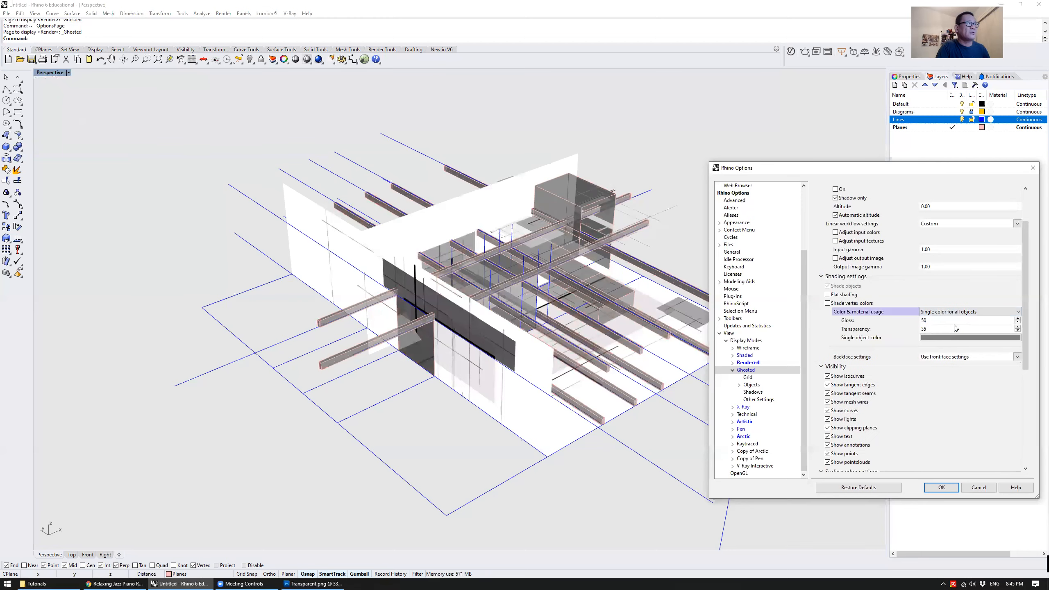
pyautogui.click(944, 338)
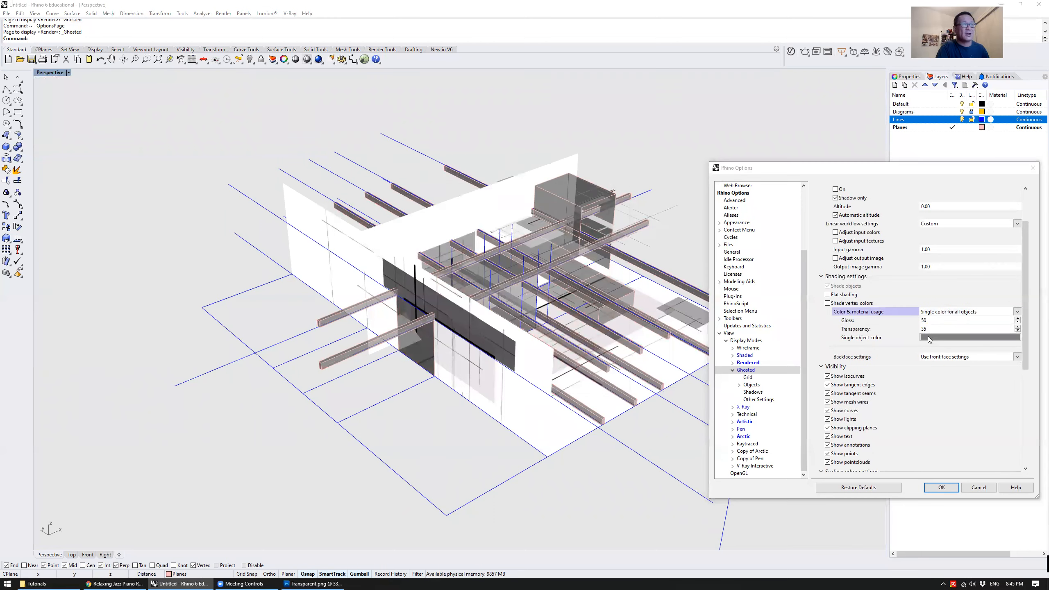
pyautogui.click(432, 221)
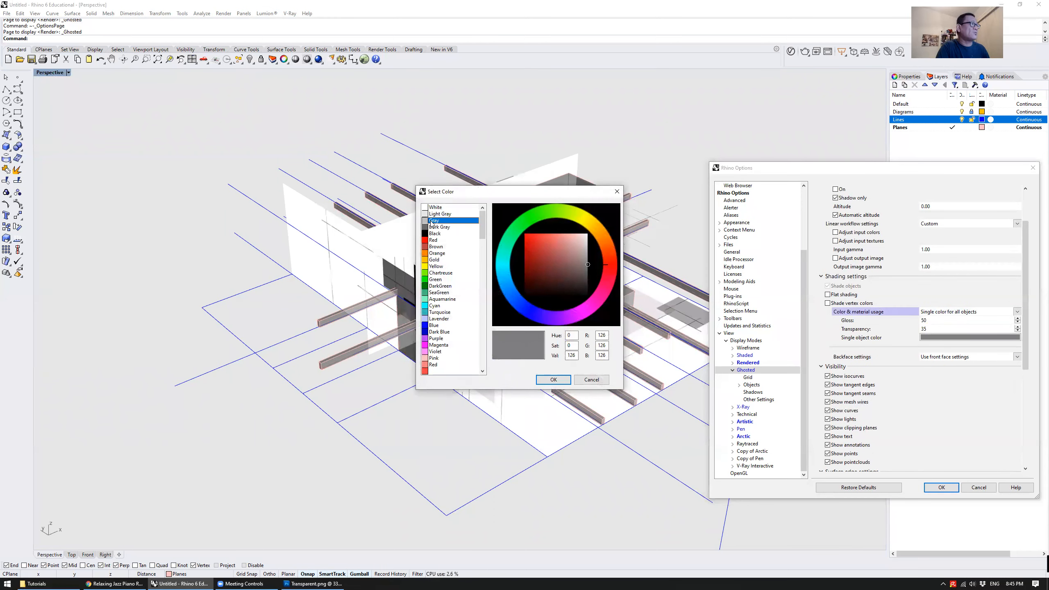
pyautogui.click(553, 380)
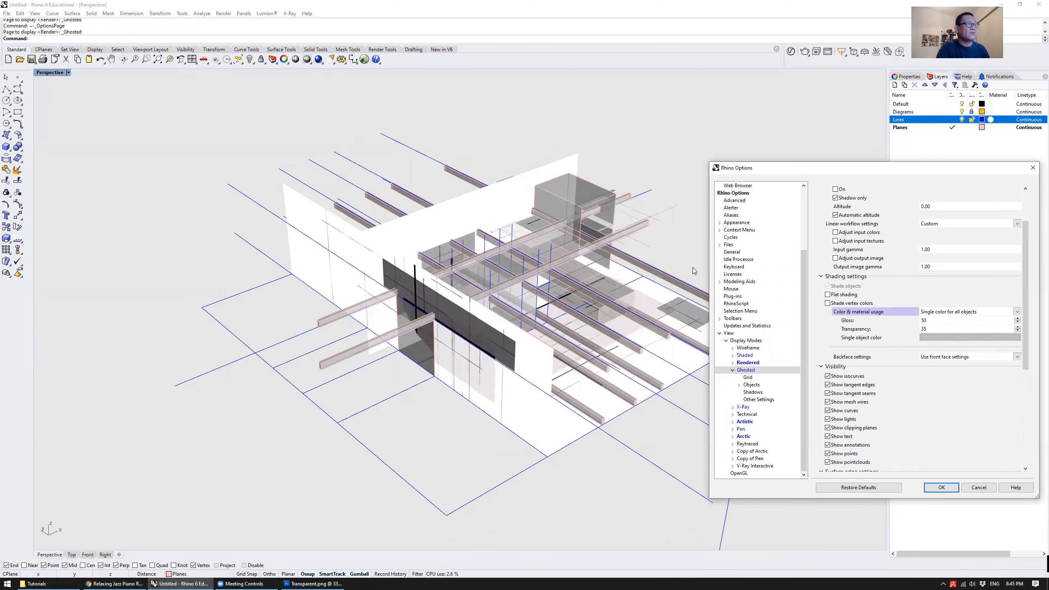
pyautogui.moveTo(924, 171)
pyautogui.mouseDown()
pyautogui.moveTo(899, 204)
pyautogui.moveTo(927, 157)
pyautogui.mouseUp()
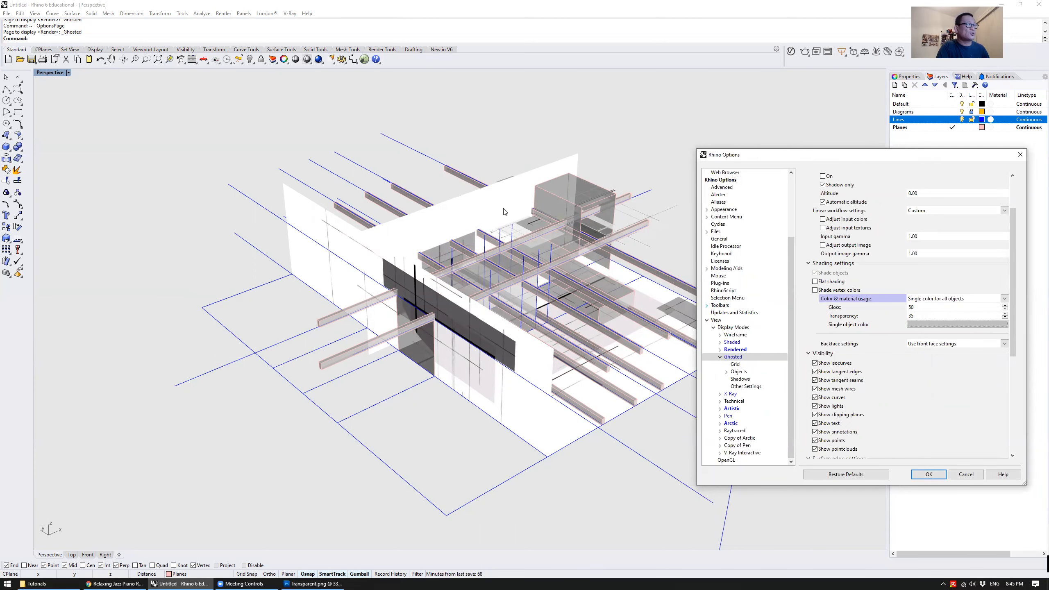
pyautogui.click(929, 474)
# Reopen the Ghosted mode's display options, turn off the display of curves, and accept the change
pyautogui.moveTo(787, 229); pyautogui.dragTo(438, 259, button='right')
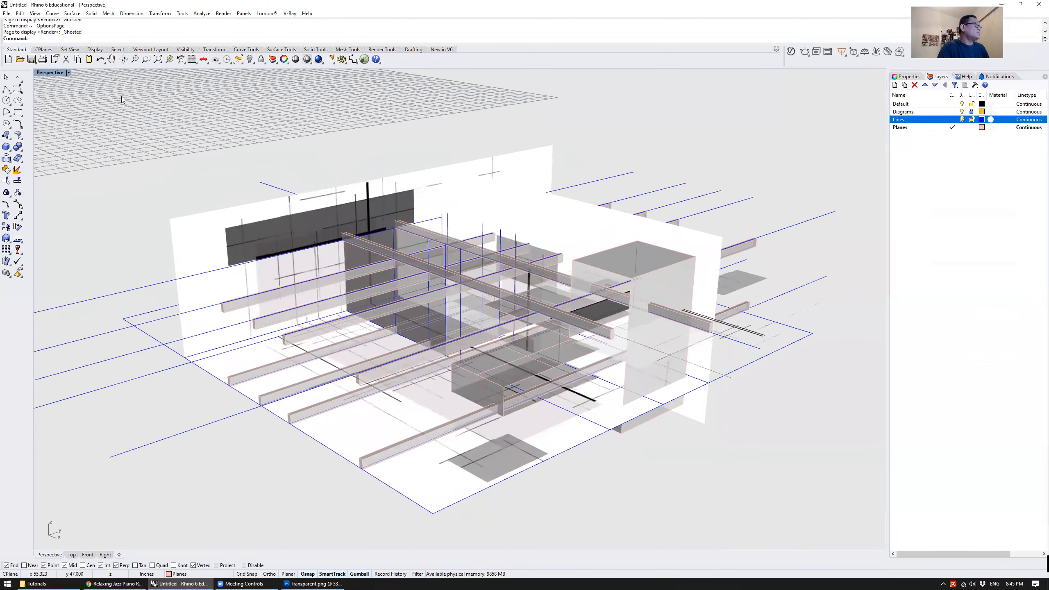
pyautogui.click(41, 72)
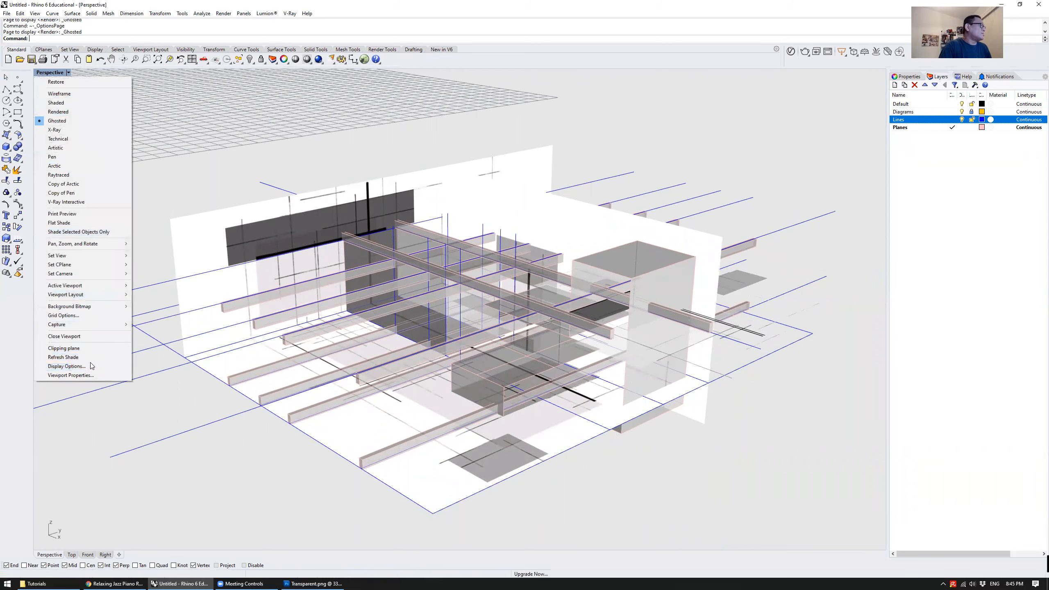
pyautogui.click(64, 366)
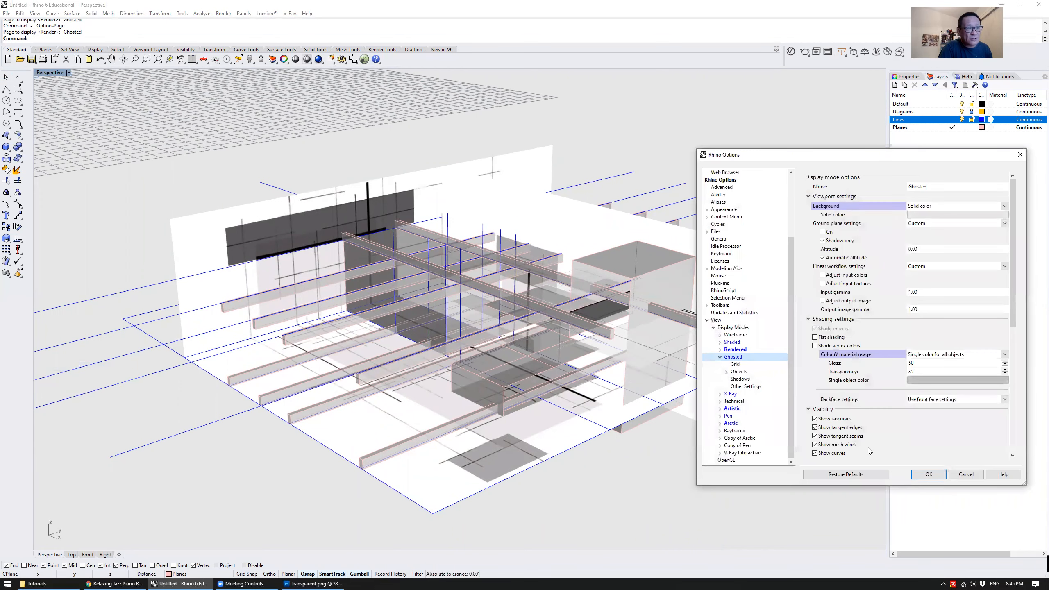
pyautogui.click(834, 455)
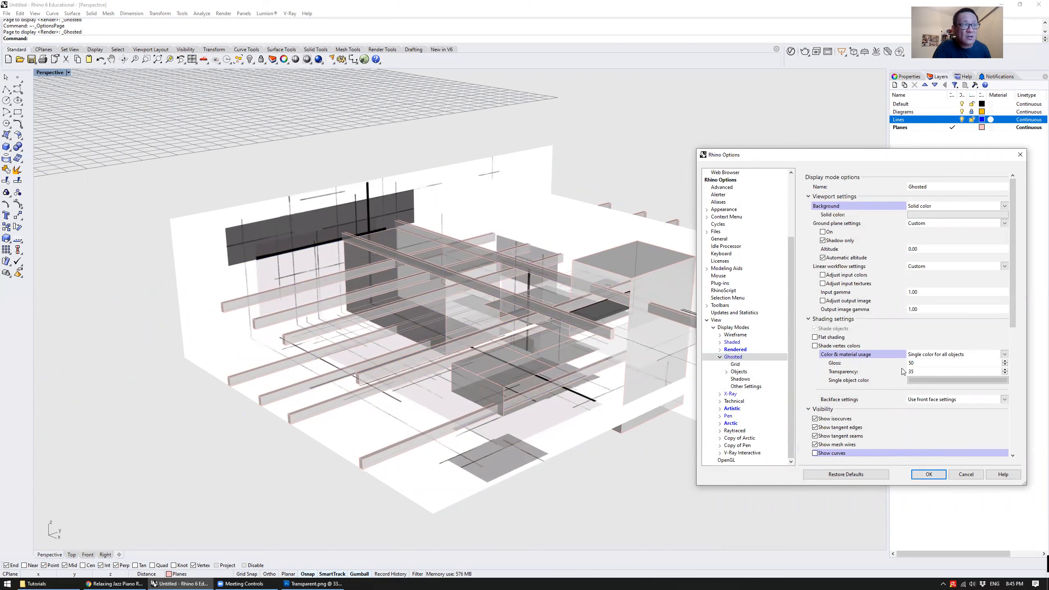
pyautogui.scroll(-5, 874, 341)
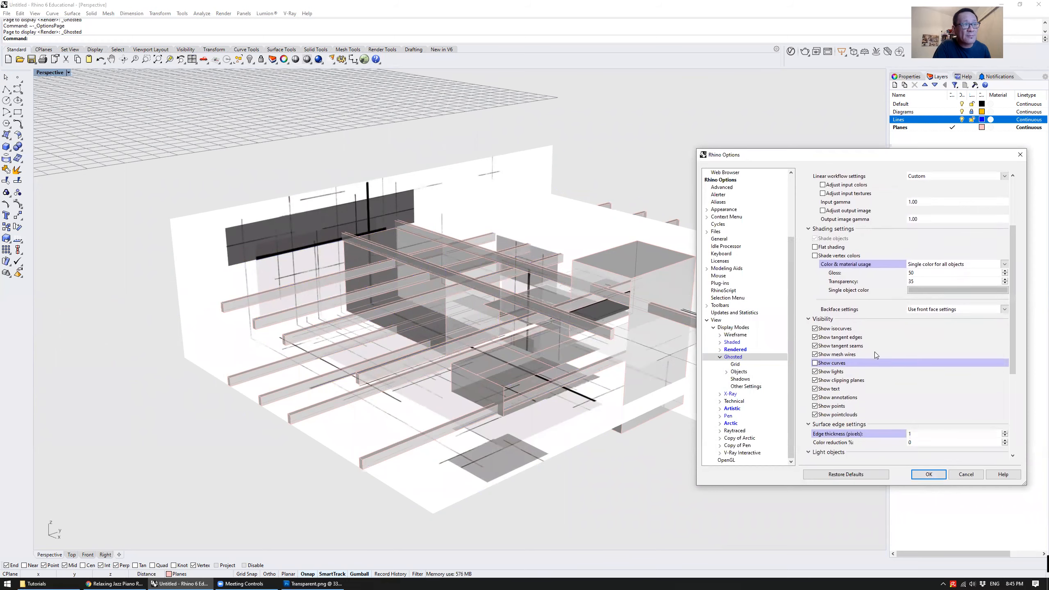
pyautogui.scroll(5, 880, 356)
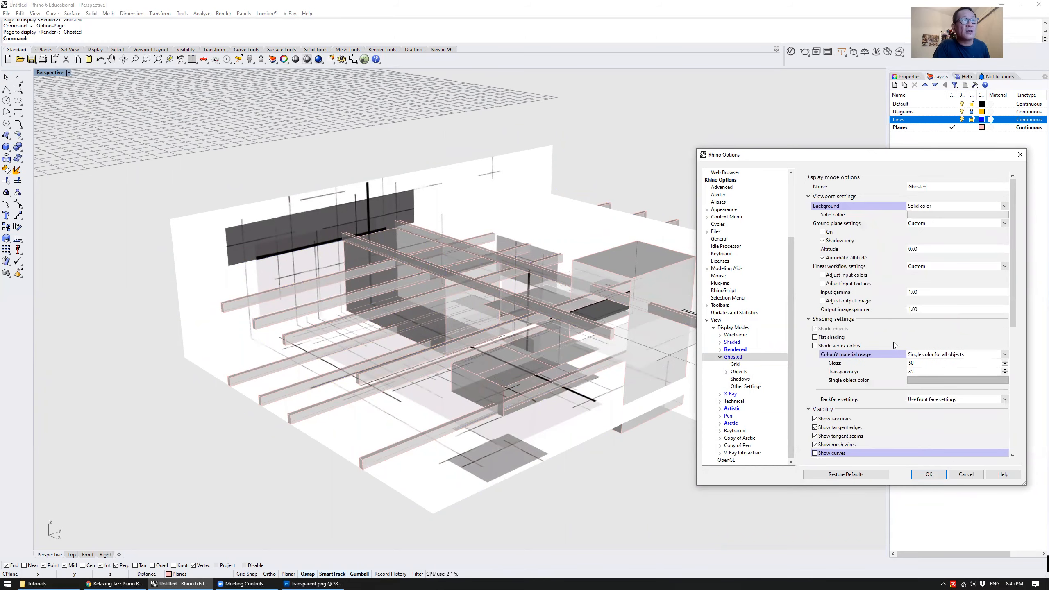
pyautogui.click(928, 475)
# Set the Perspective viewport to the SE isometric view
pyautogui.moveTo(637, 190); pyautogui.dragTo(509, 196, button='right')
pyautogui.scroll(-5, 661, 177)
pyautogui.scroll(7, 509, 196)
pyautogui.scroll(-2, 508, 196)
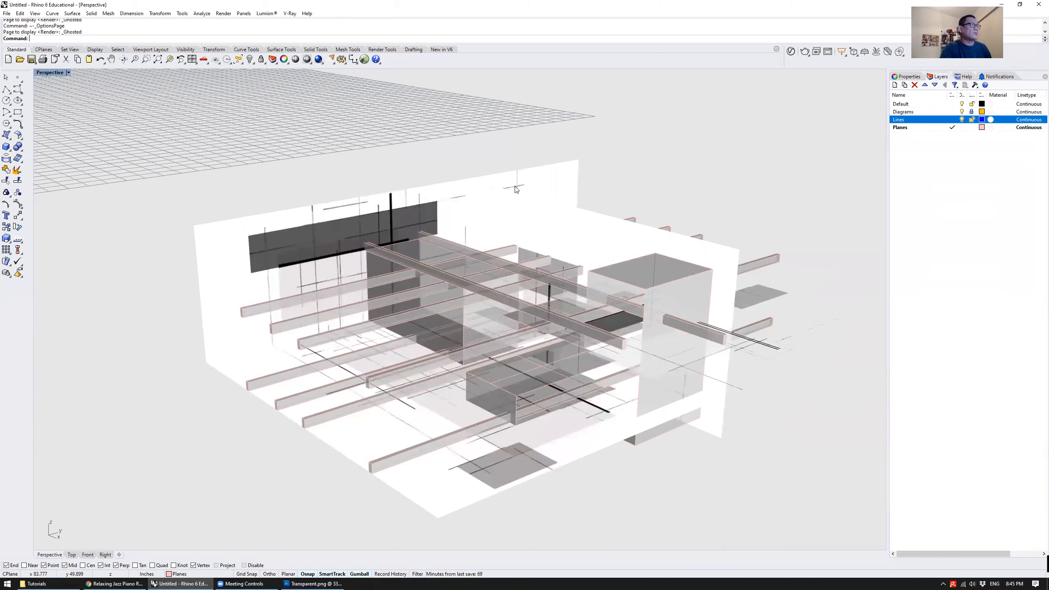
pyautogui.scroll(-2, 517, 190)
pyautogui.click(41, 73)
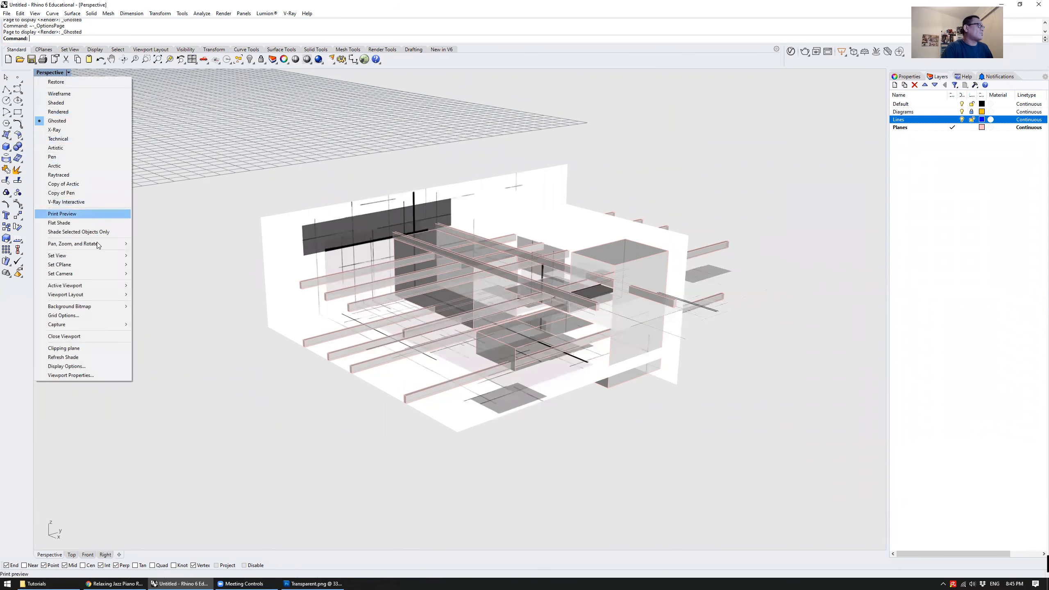
pyautogui.moveTo(92, 256)
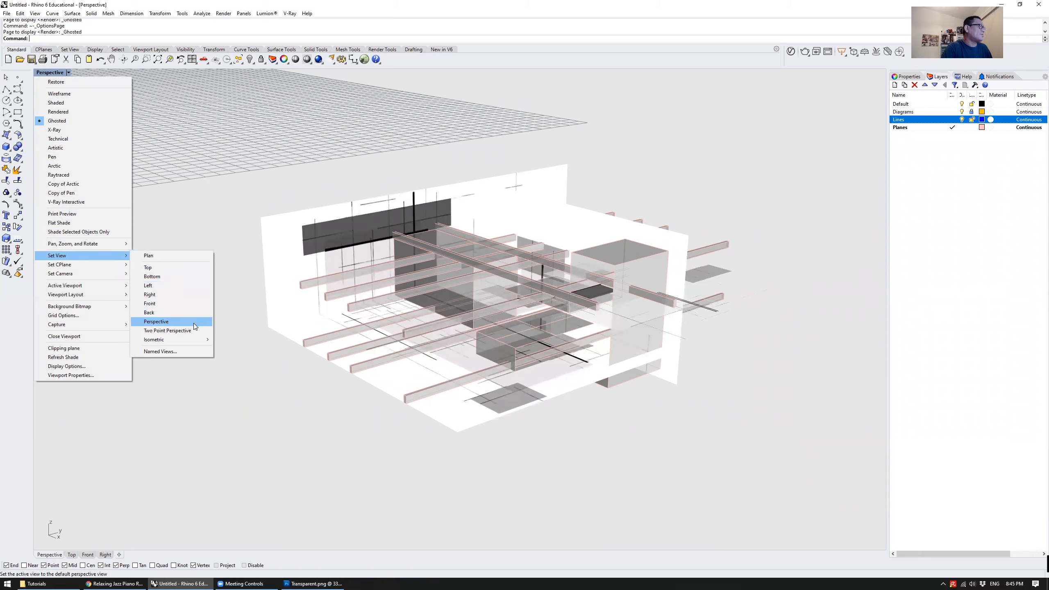
pyautogui.moveTo(195, 339)
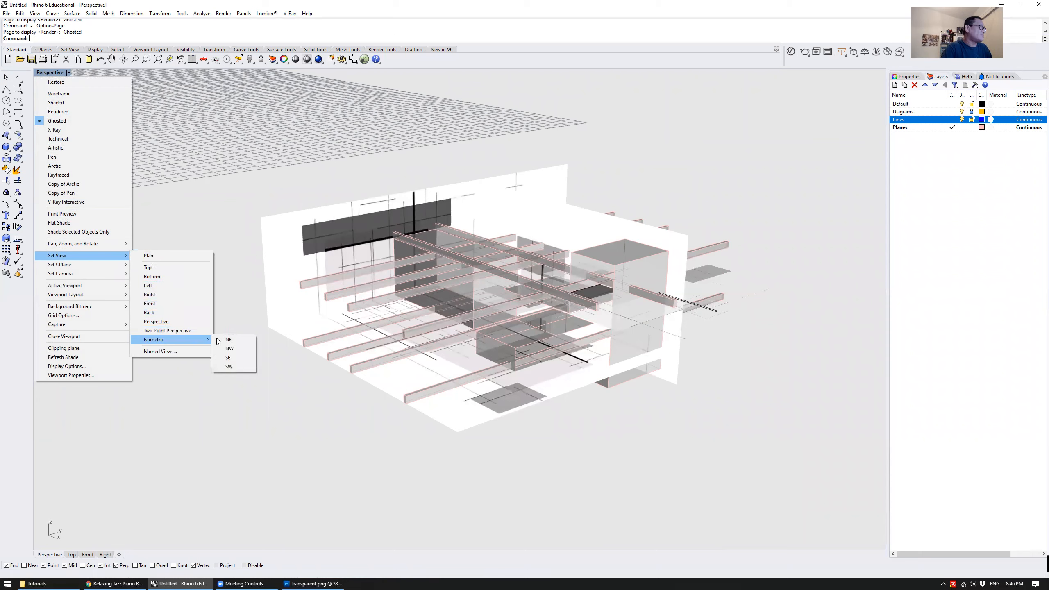
pyautogui.click(240, 359)
# Window-select the beams and boxes, zoom to the selection with zs, and clear the selection
pyautogui.scroll(-5, 544, 303)
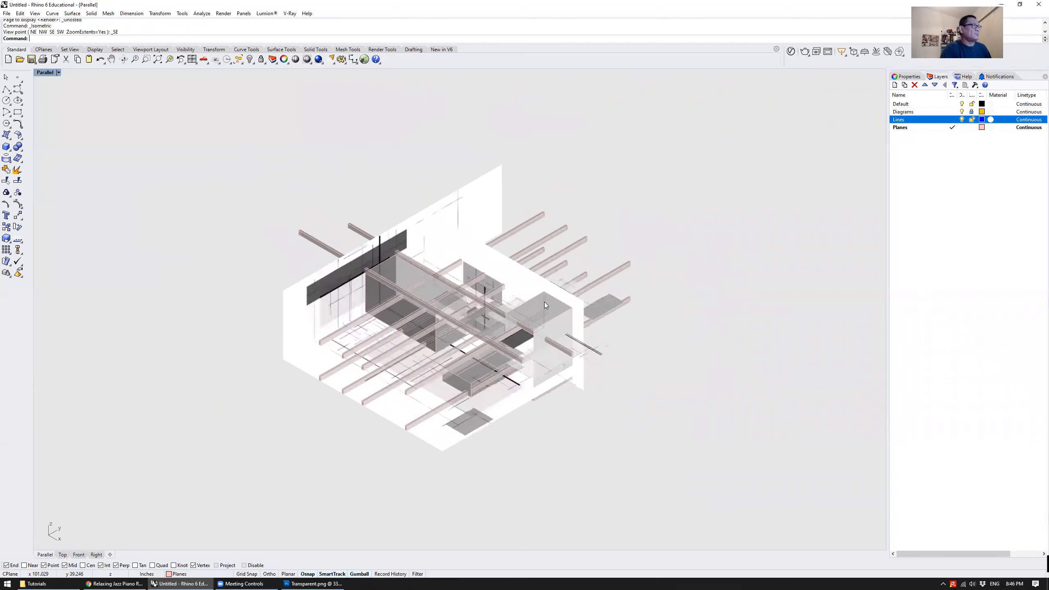
pyautogui.moveTo(408, 219); pyautogui.dragTo(677, 415)
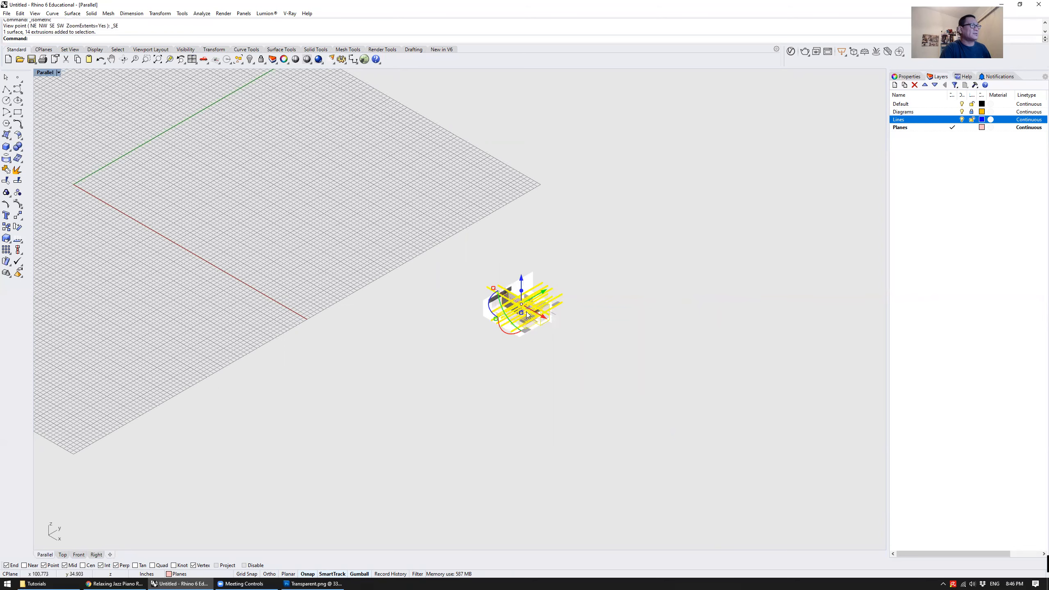
pyautogui.write('zs')
pyautogui.press('Return')
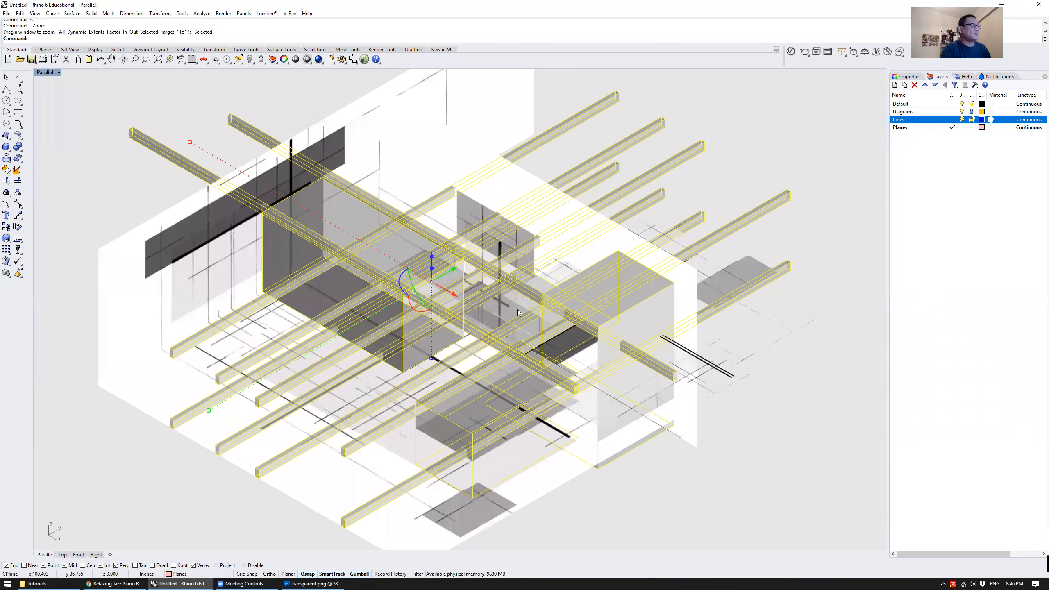
pyautogui.scroll(-4, 566, 348)
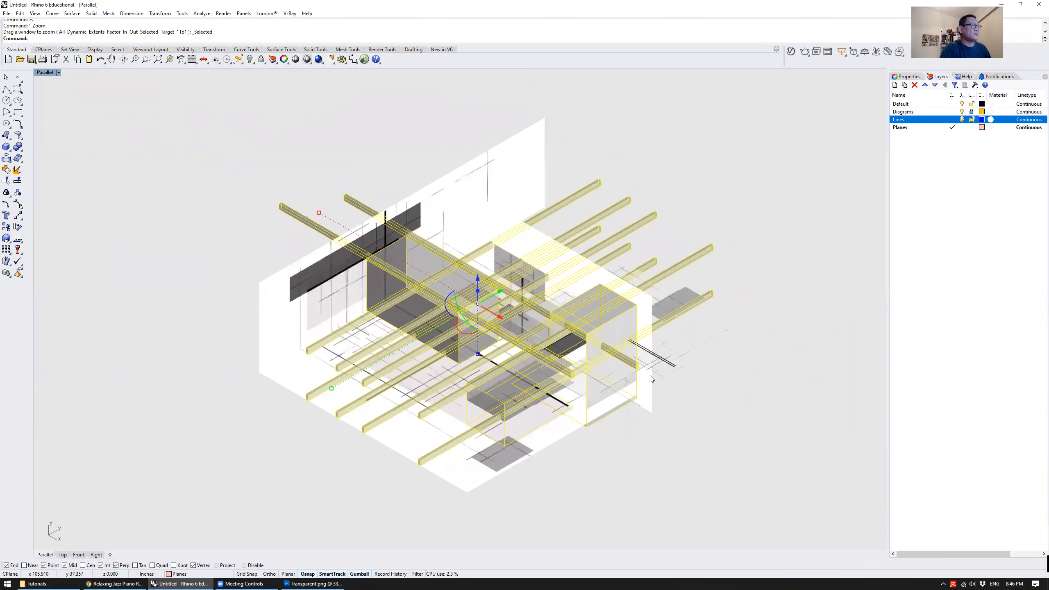
pyautogui.press('Escape')
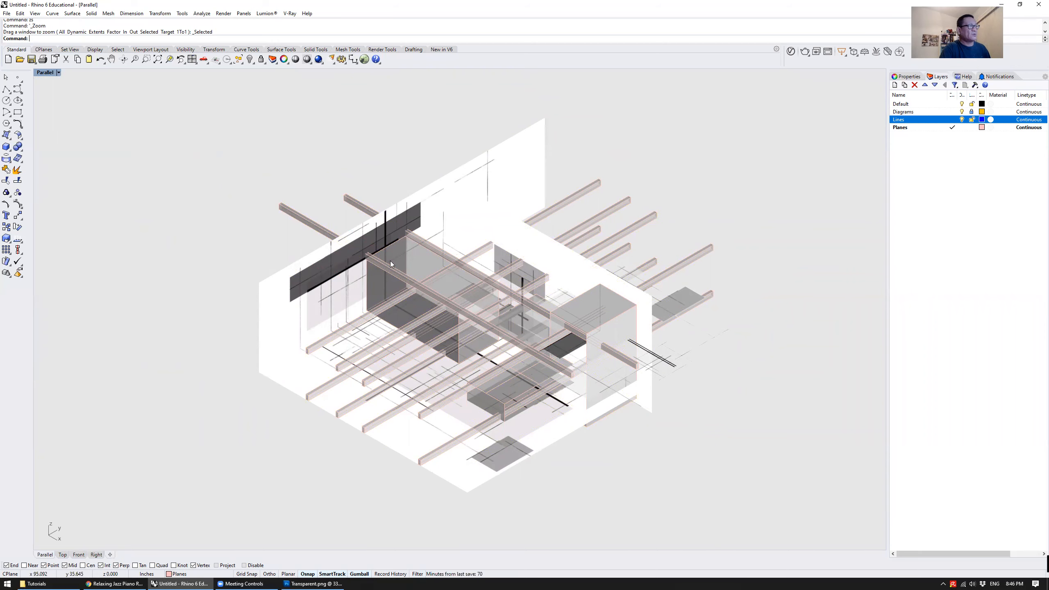
# Orbit the parallel view to inspect the model, and set the viewport back to the Perspective view
pyautogui.moveTo(501, 346)
pyautogui.mouseDown(button='right')
pyautogui.moveTo(371, 227)
pyautogui.moveTo(363, 269)
pyautogui.moveTo(503, 357)
pyautogui.mouseUp(button='right')
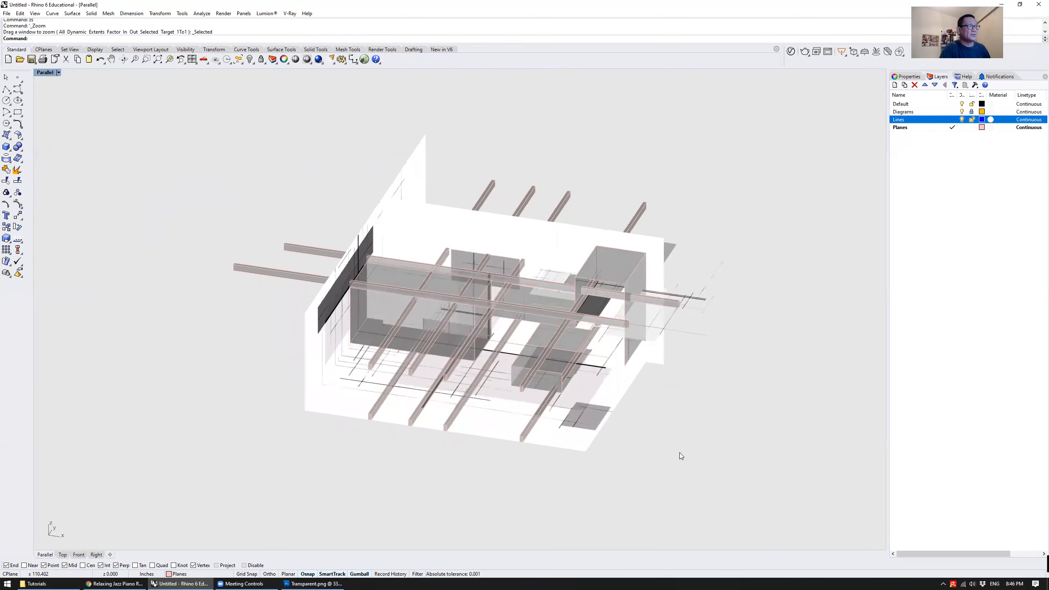
pyautogui.moveTo(542, 327); pyautogui.dragTo(437, 349, button='right')
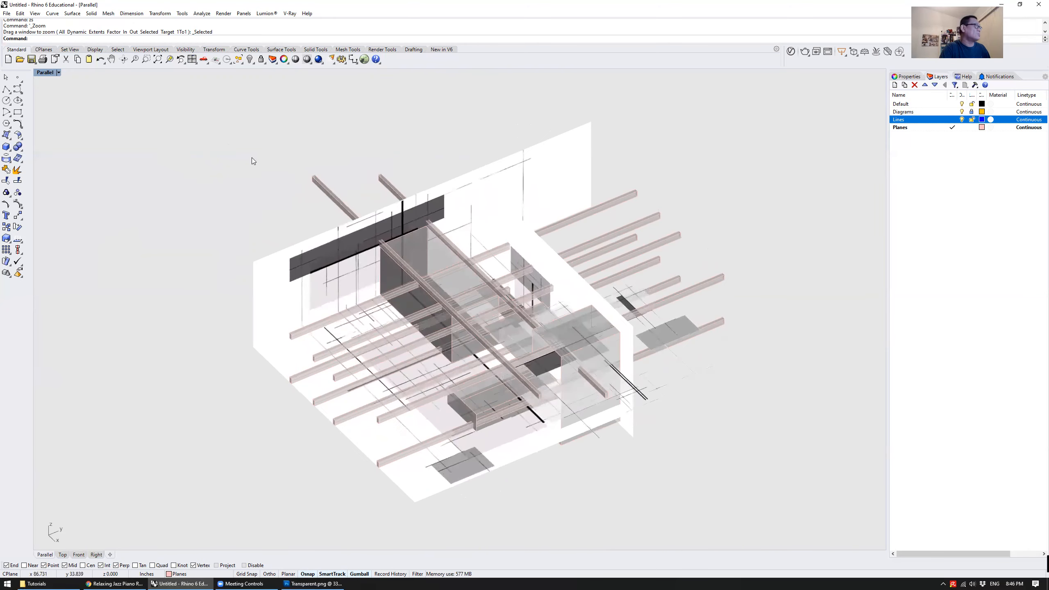
pyautogui.click(41, 73)
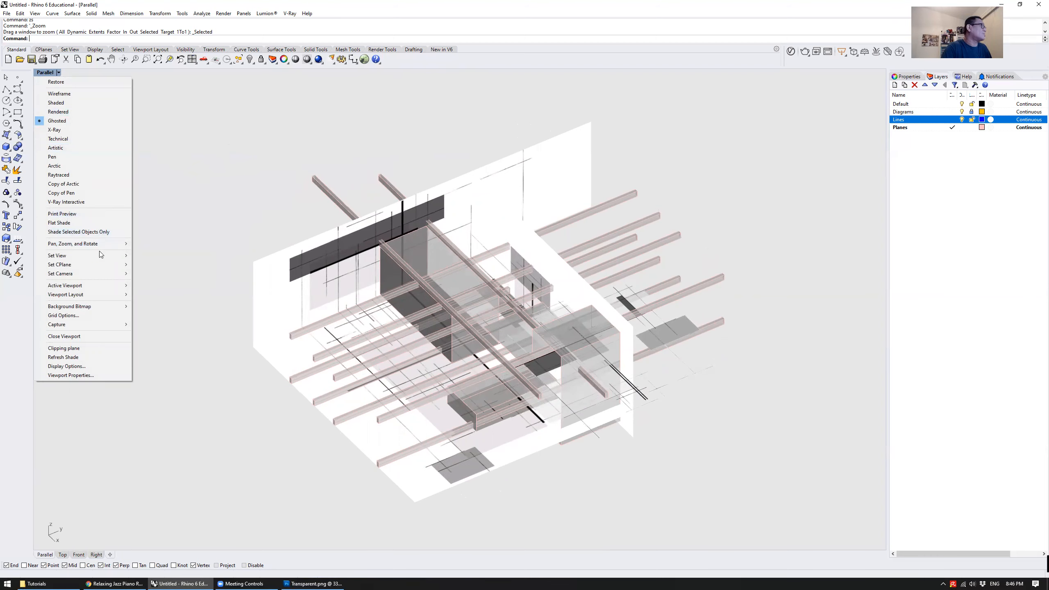
pyautogui.click(191, 325)
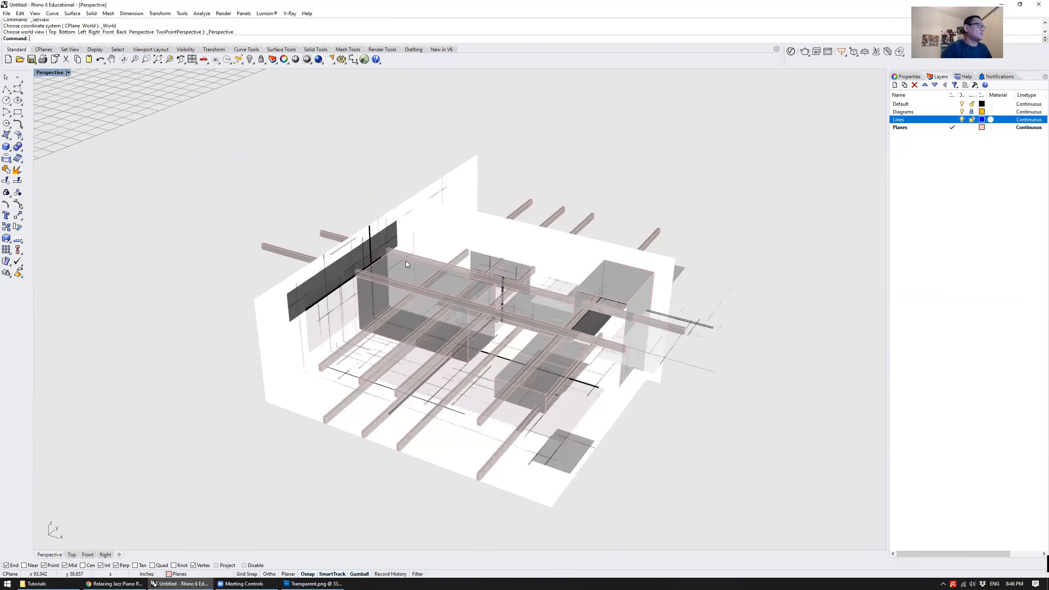
pyautogui.moveTo(599, 183)
pyautogui.mouseDown(button='right')
pyautogui.moveTo(546, 147)
pyautogui.moveTo(591, 186)
pyautogui.moveTo(626, 171)
pyautogui.moveTo(623, 186)
pyautogui.moveTo(597, 173)
pyautogui.mouseUp(button='right')
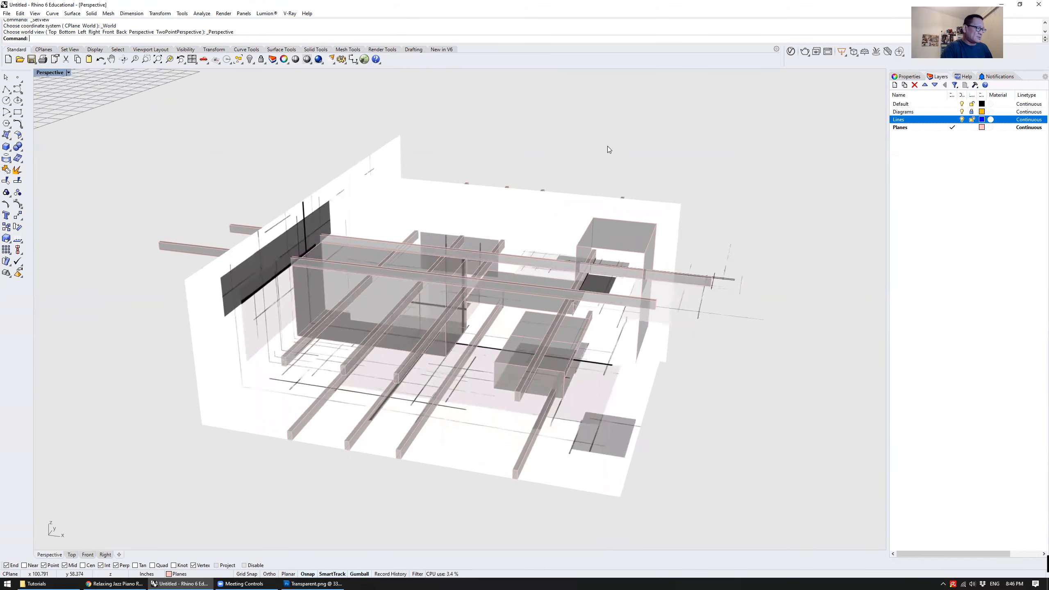
# Capture the Perspective view to a file at the preset scale with a transparent background, saving it as a PNG named View02
pyautogui.write('View')
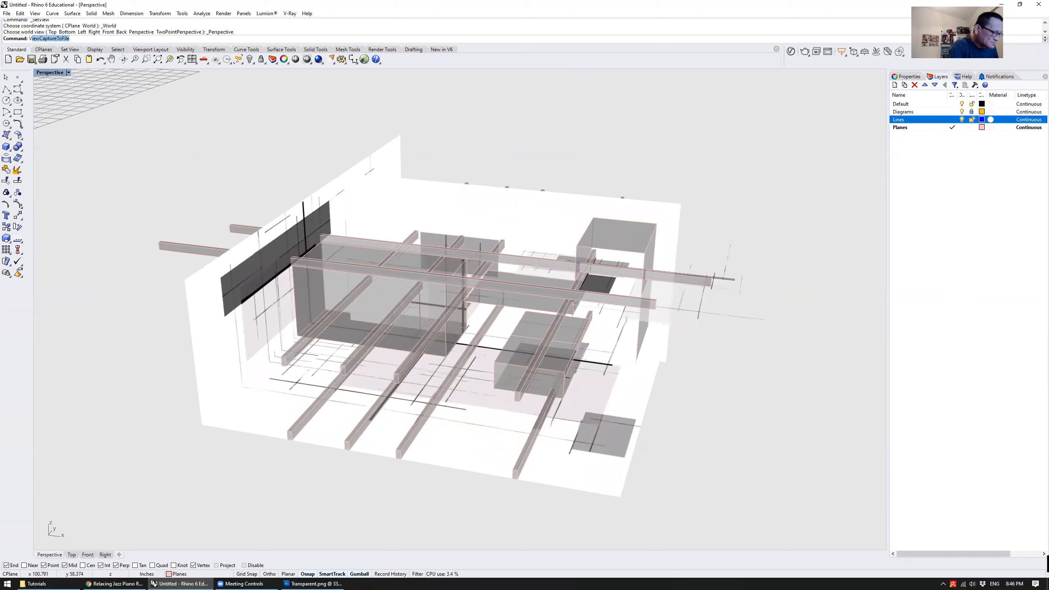
pyautogui.press('Return')
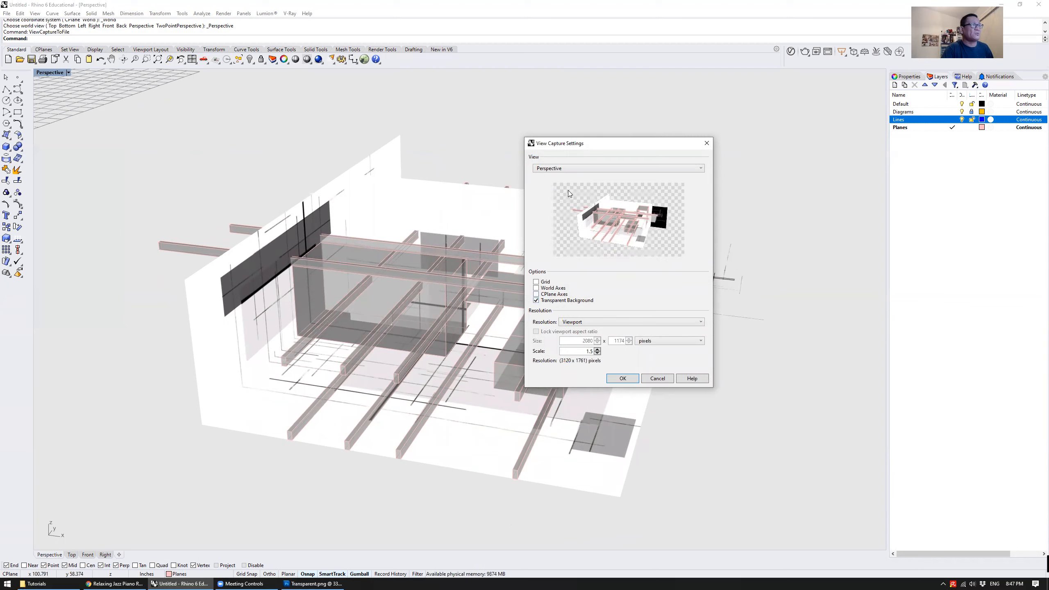
pyautogui.click(623, 378)
pyautogui.click(520, 434)
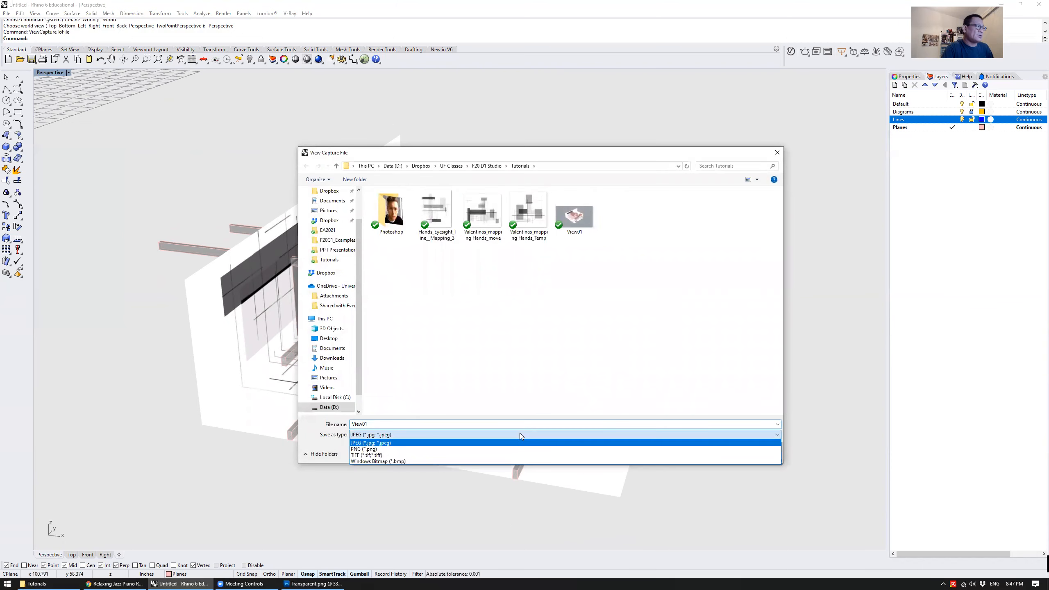
pyautogui.click(463, 448)
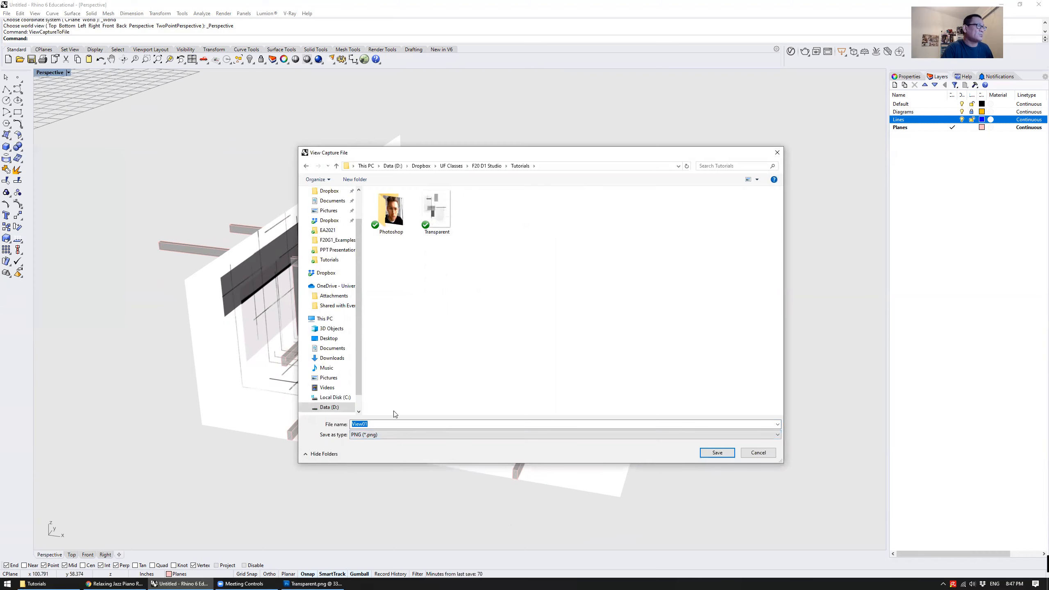
pyautogui.click(404, 425)
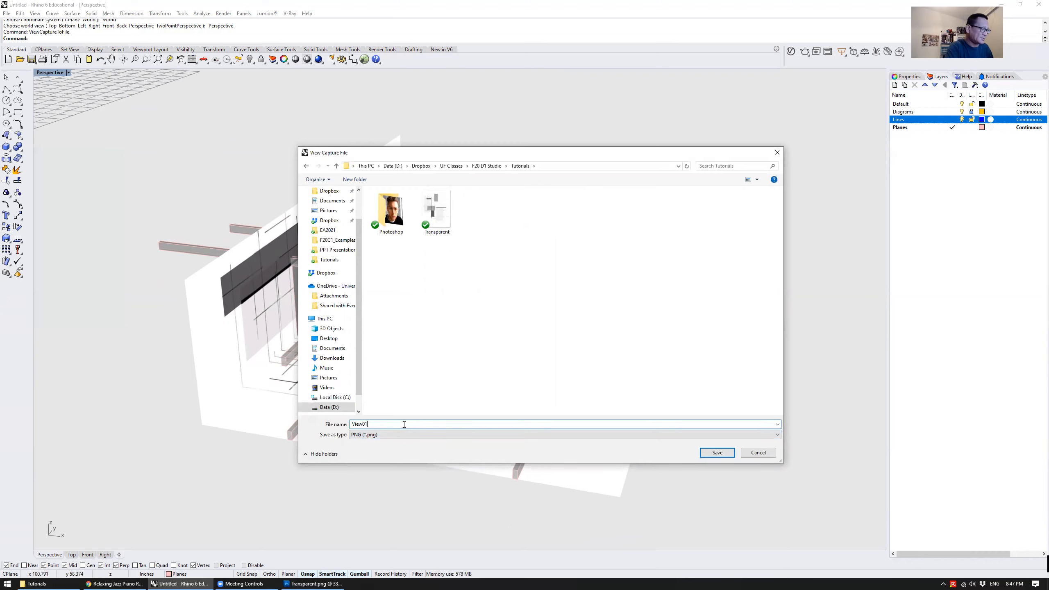
pyautogui.press('BackSpace')
pyautogui.press('BackSpace')
pyautogui.write('2')
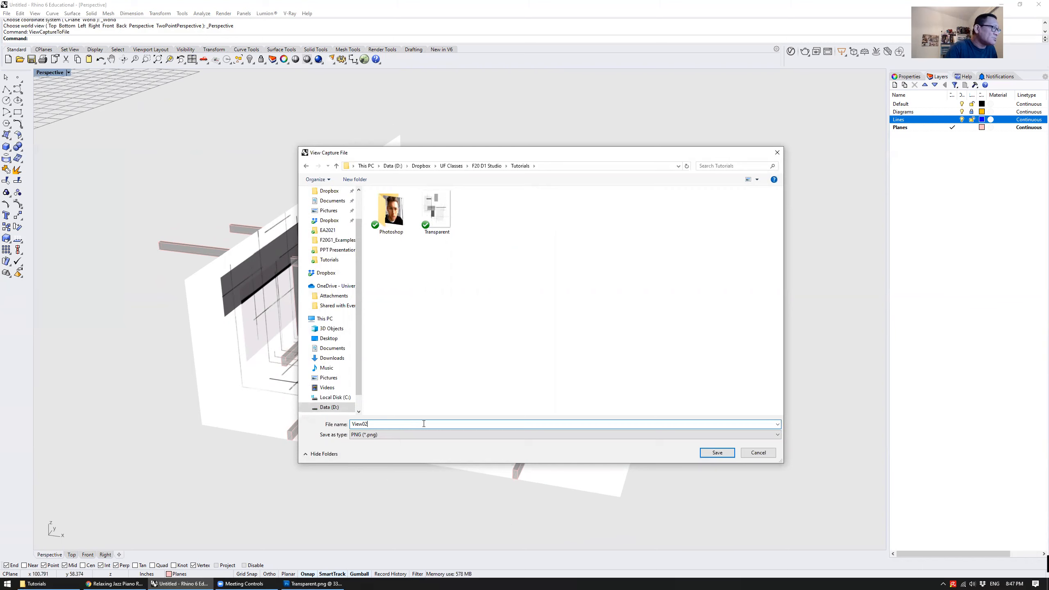
pyautogui.click(710, 456)
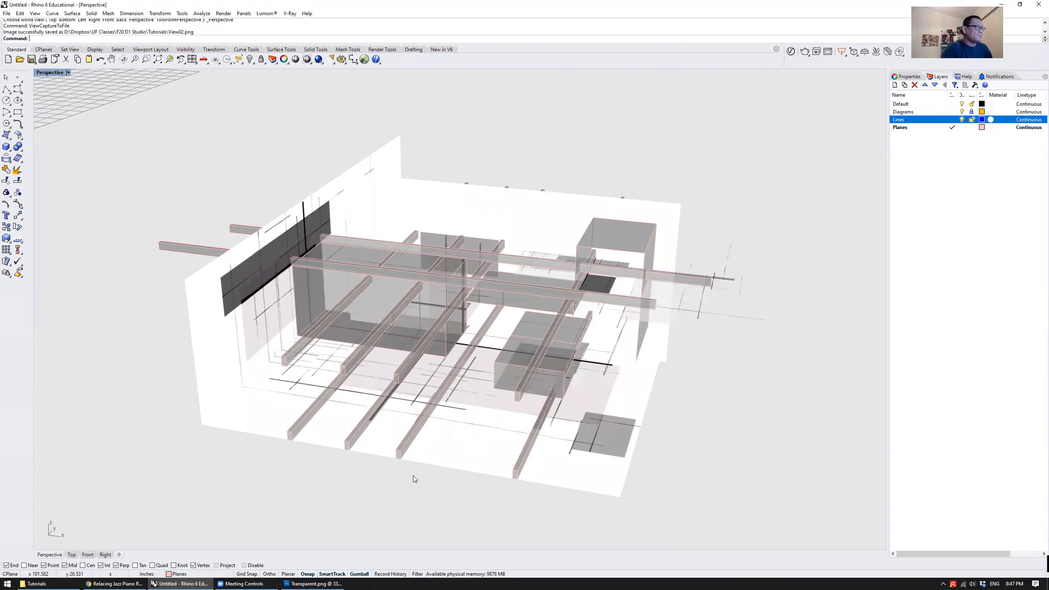
# Open View02.png from the Tutorials folder in Photoshop to check the captured view
pyautogui.click(36, 583)
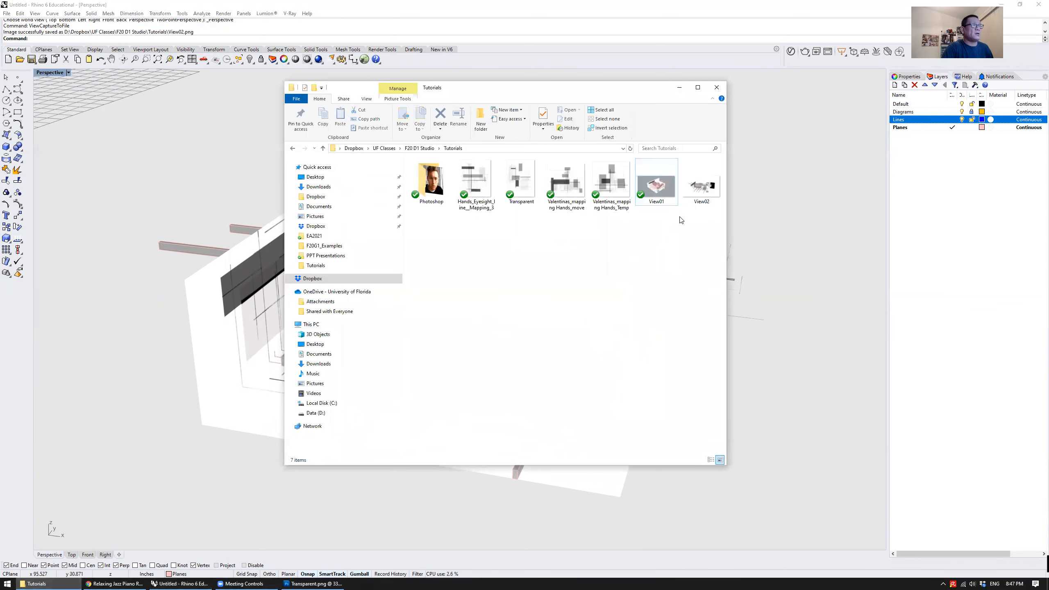
pyautogui.moveTo(701, 186); pyautogui.dragTo(429, 281)
pyautogui.moveTo(511, 292); pyautogui.dragTo(482, 227)
pyautogui.press('Escape')
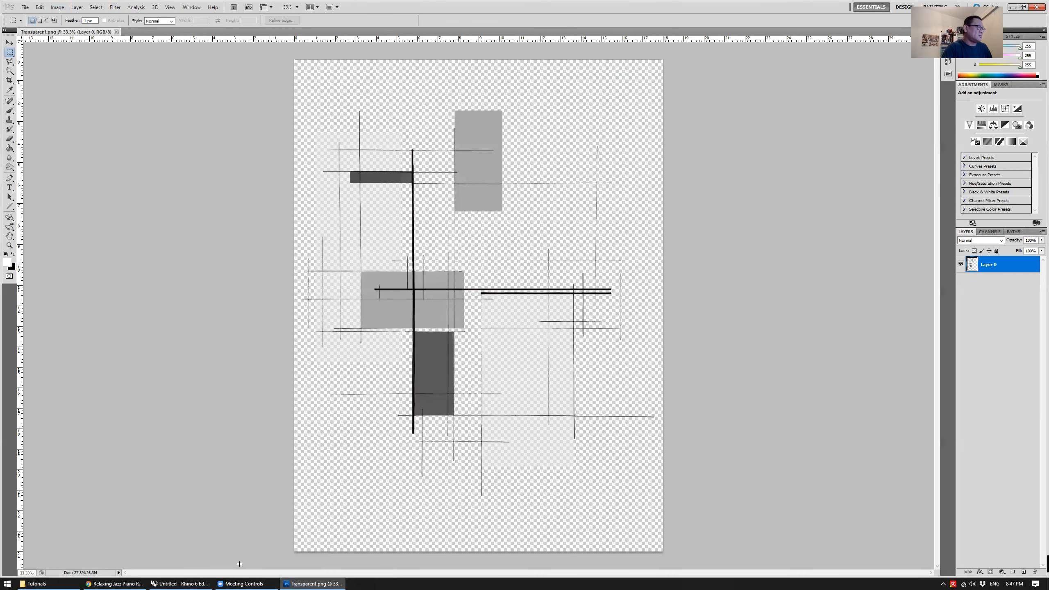
pyautogui.click(37, 584)
pyautogui.moveTo(702, 182); pyautogui.dragTo(375, 57)
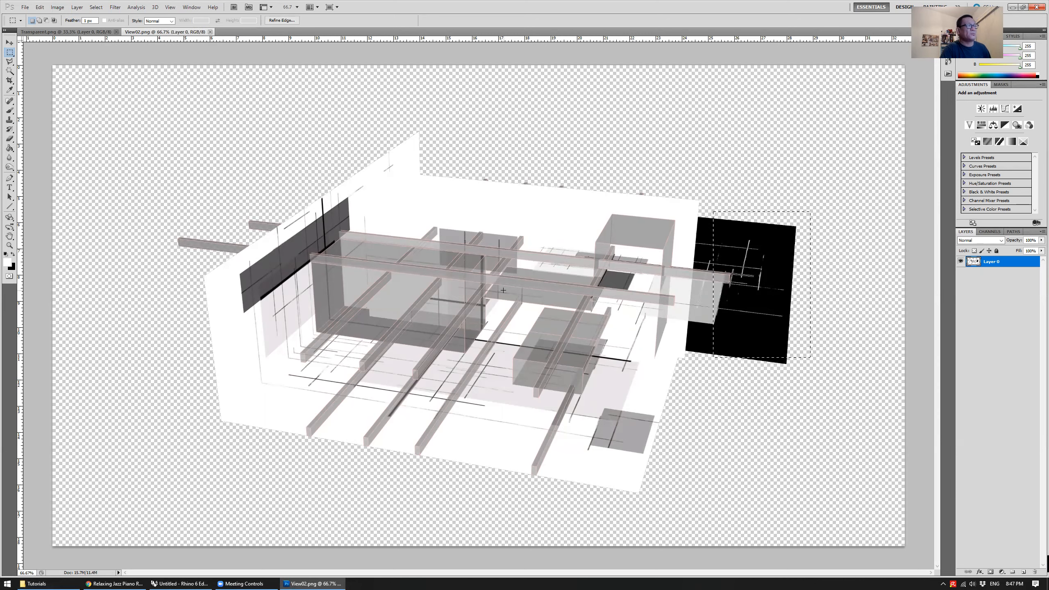
# Switch back to Rhino and hide the Diagrams layer
pyautogui.click(181, 582)
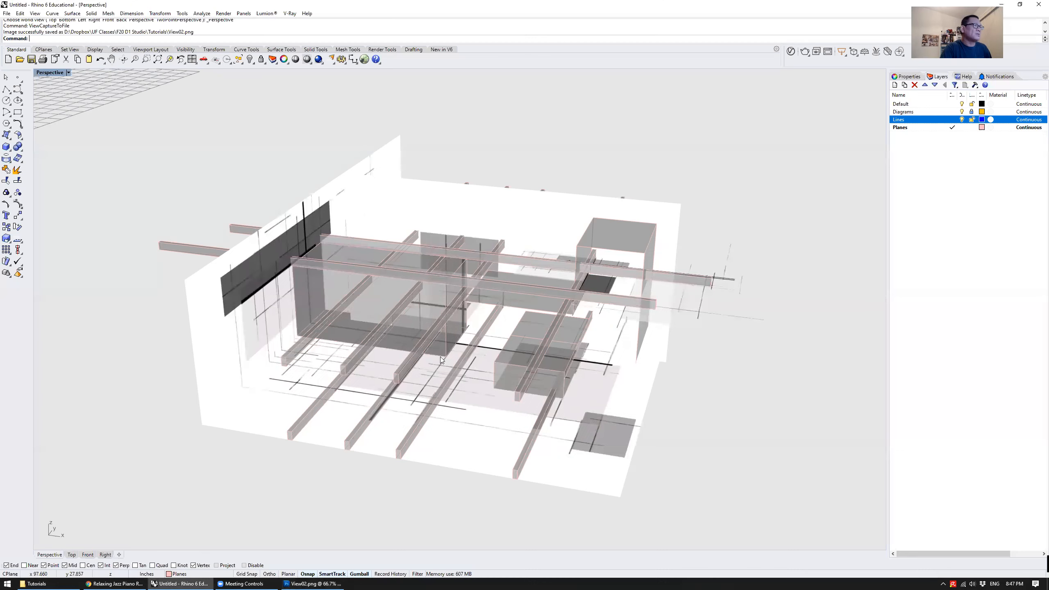
pyautogui.moveTo(711, 300); pyautogui.dragTo(689, 381, button='right')
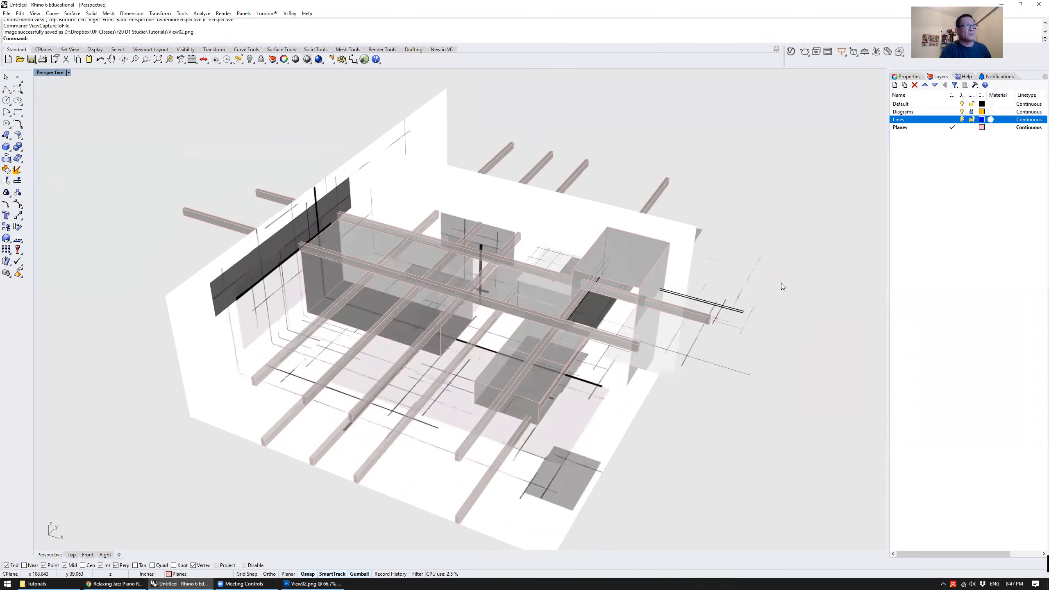
pyautogui.moveTo(729, 324); pyautogui.dragTo(691, 277, button='right')
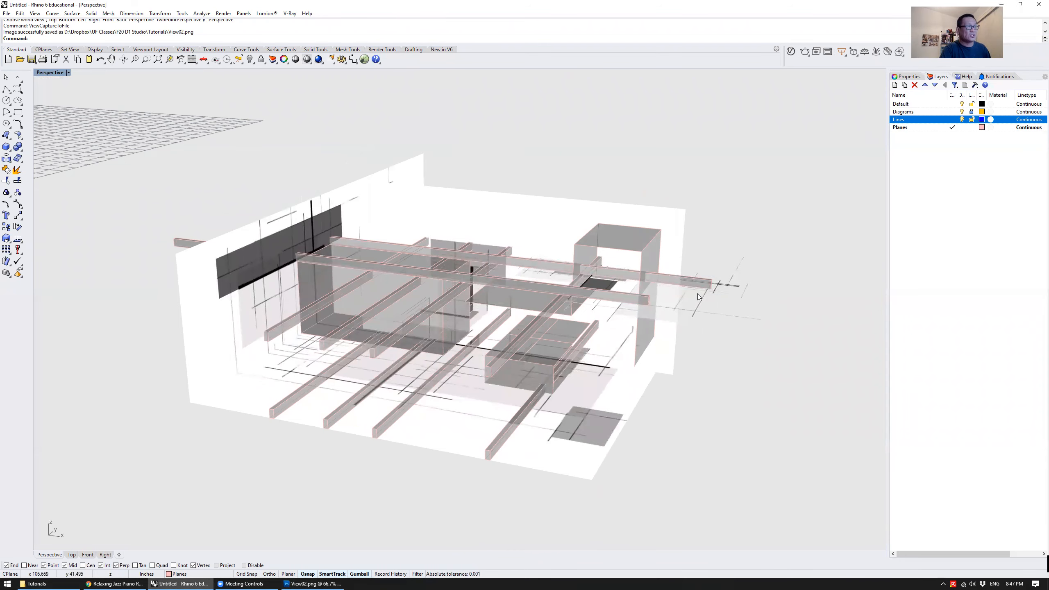
pyautogui.moveTo(749, 283); pyautogui.dragTo(683, 294, button='right')
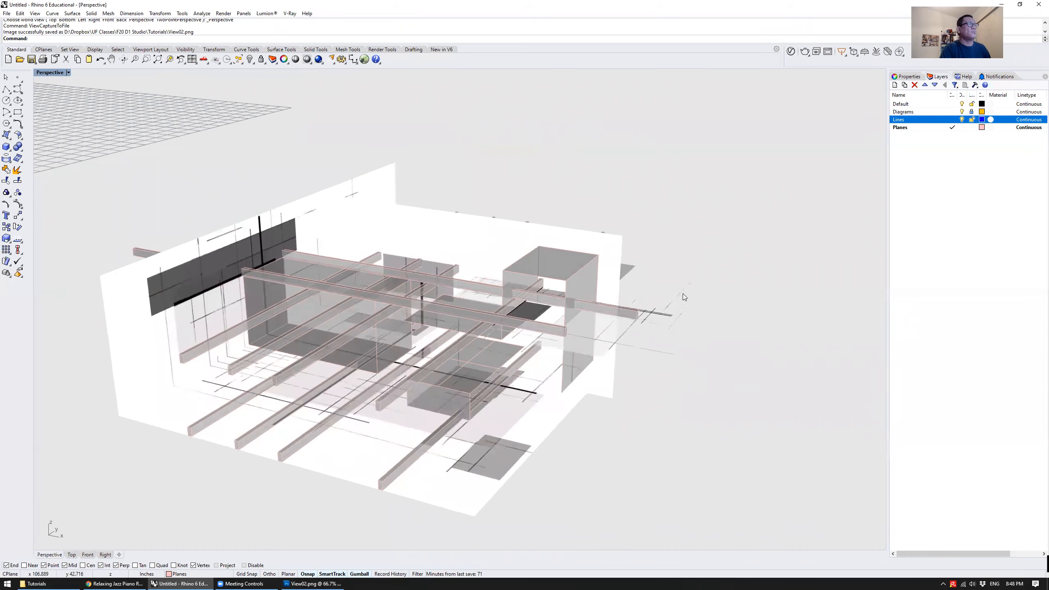
pyautogui.click(973, 105)
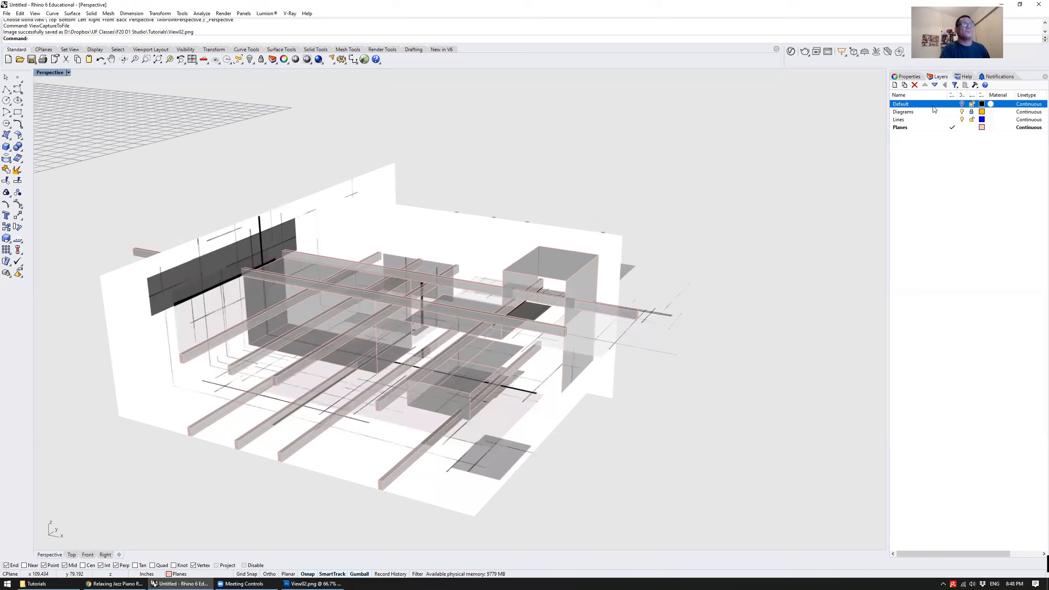
pyautogui.click(972, 111)
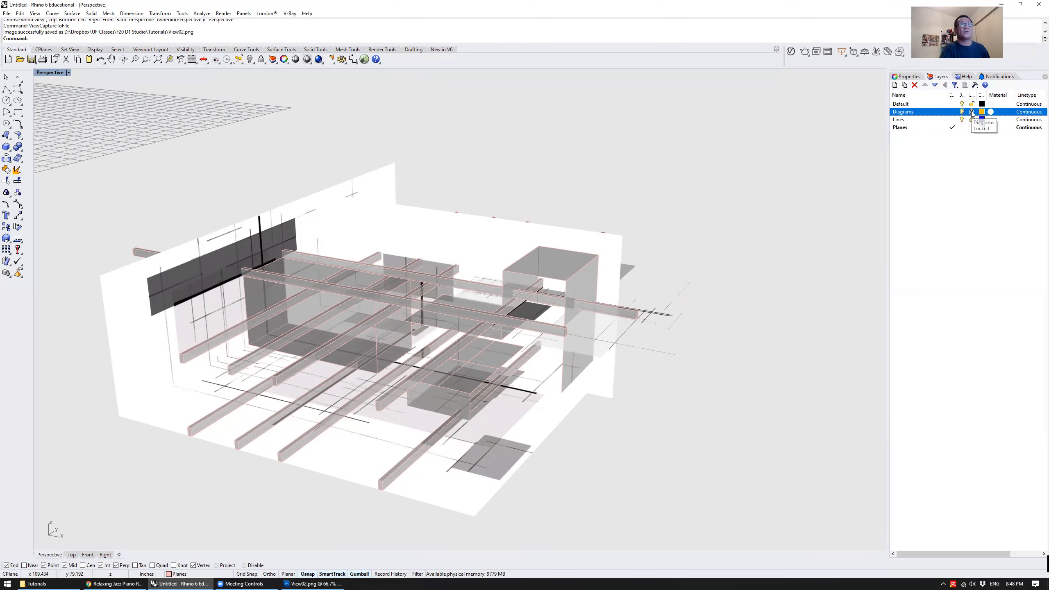
pyautogui.click(962, 111)
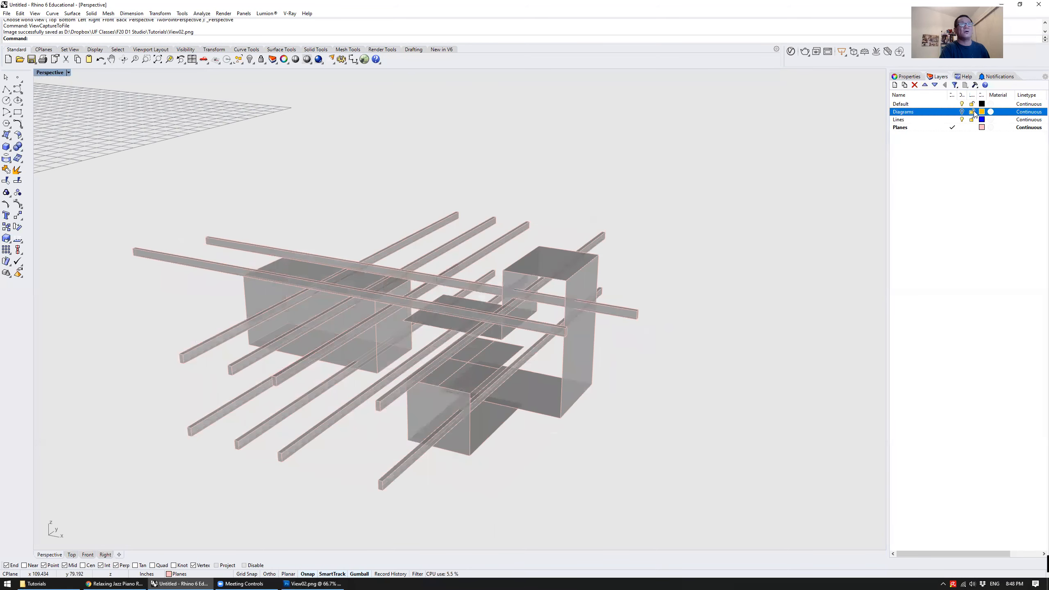
# Capture a lower Perspective view of the beams and boxes to a file with ViewCaptureToFile at scale 2, replacing View02.png
pyautogui.moveTo(608, 209); pyautogui.dragTo(639, 181, button='right')
pyautogui.scroll(3, 621, 206)
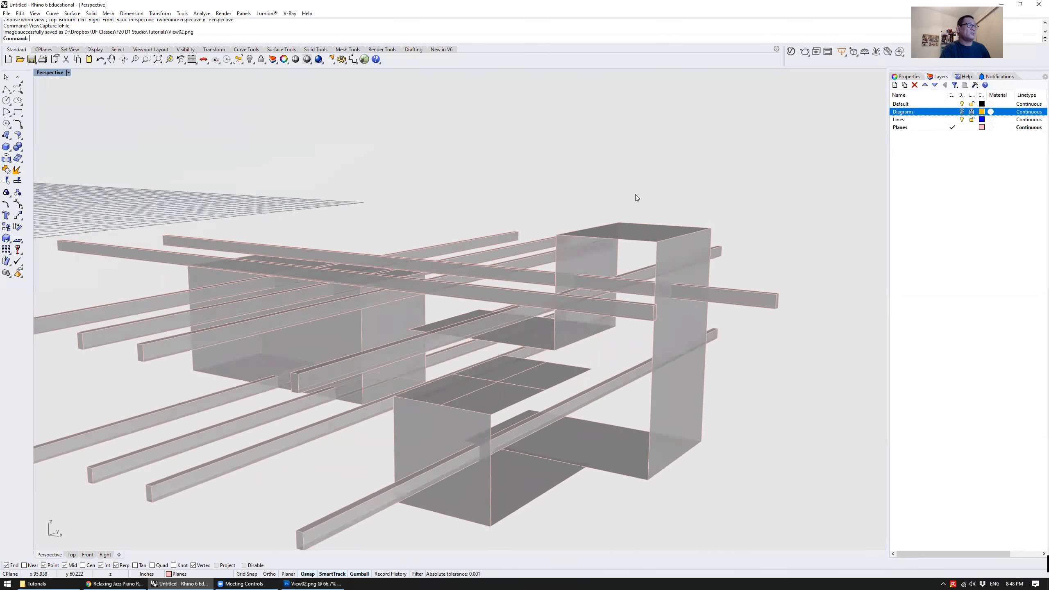
pyautogui.scroll(-5, 522, 272)
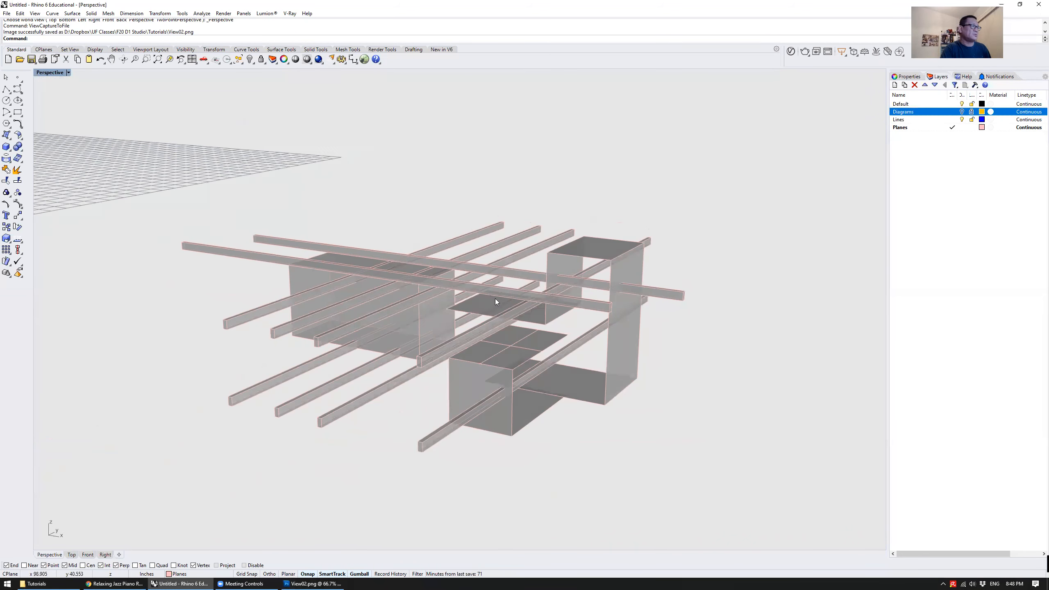
pyautogui.scroll(3, 496, 298)
pyautogui.moveTo(492, 287); pyautogui.dragTo(475, 331, button='right')
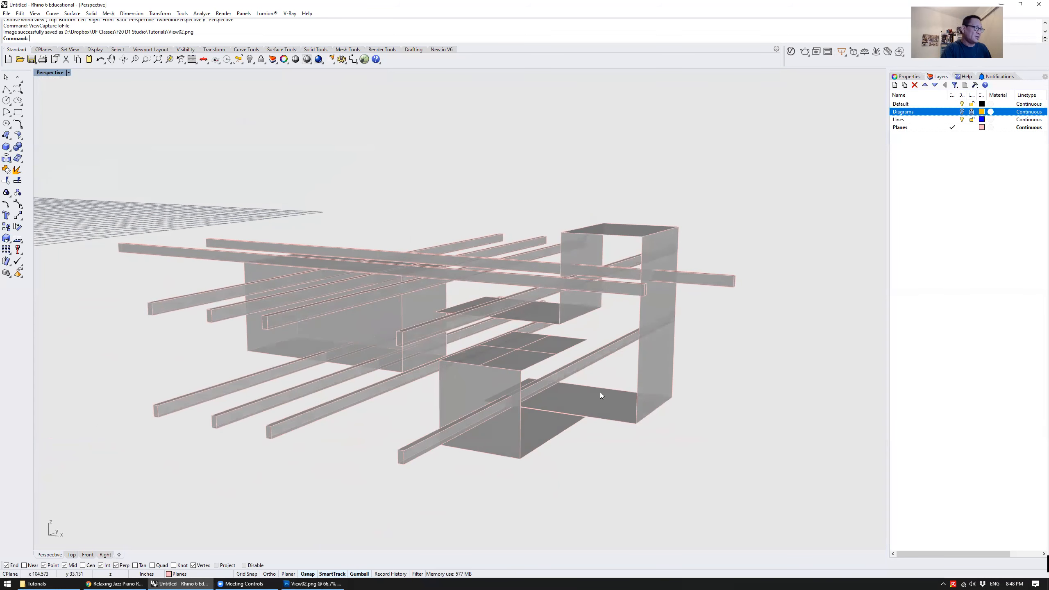
pyautogui.write('ViewCaptureToFile')
pyautogui.press('Return')
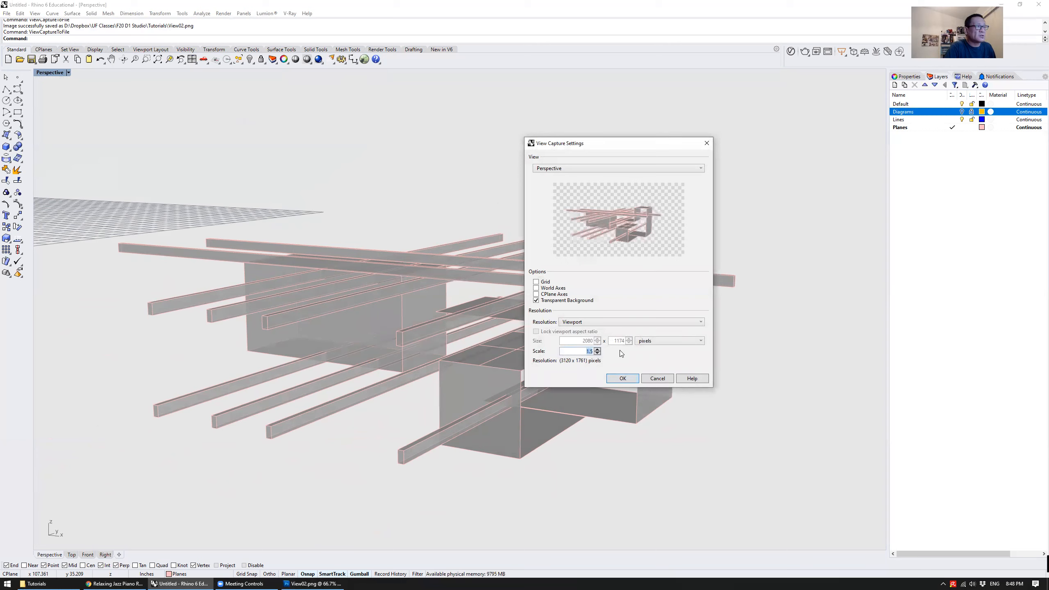
pyautogui.write('2')
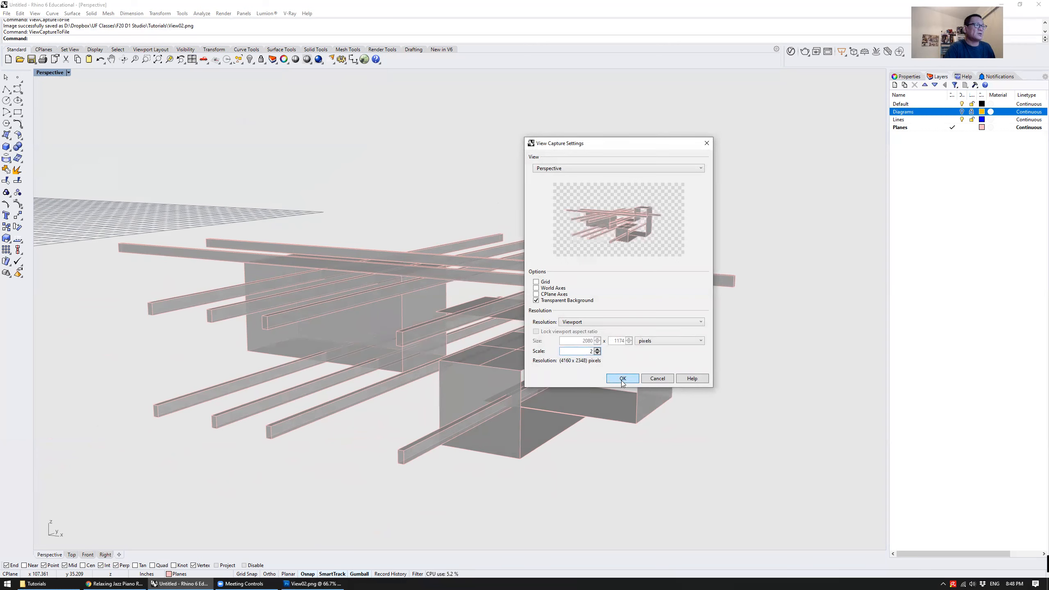
pyautogui.click(623, 379)
pyautogui.doubleClick(482, 213)
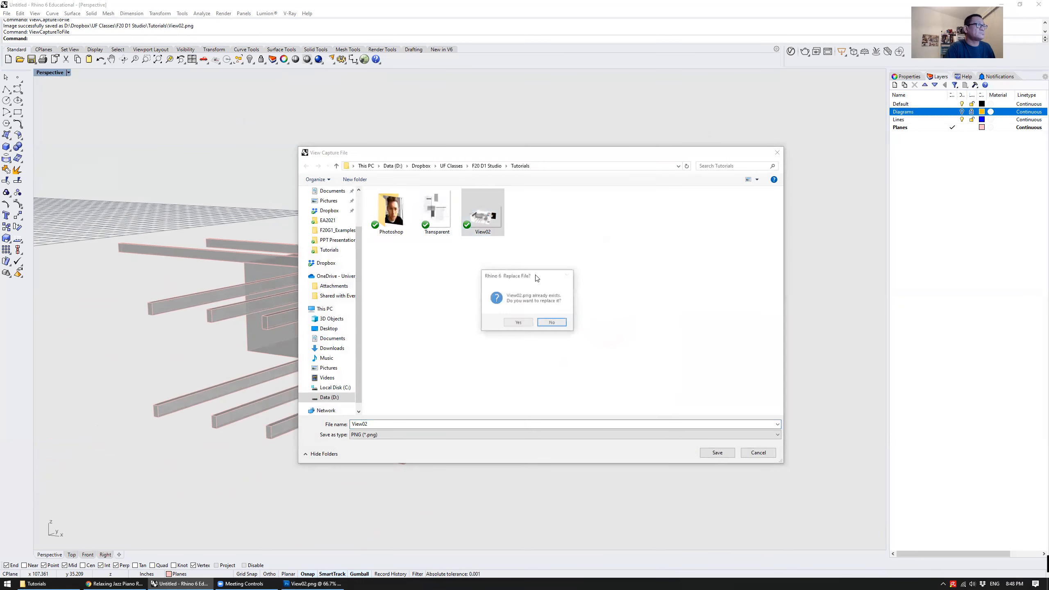
pyautogui.click(517, 323)
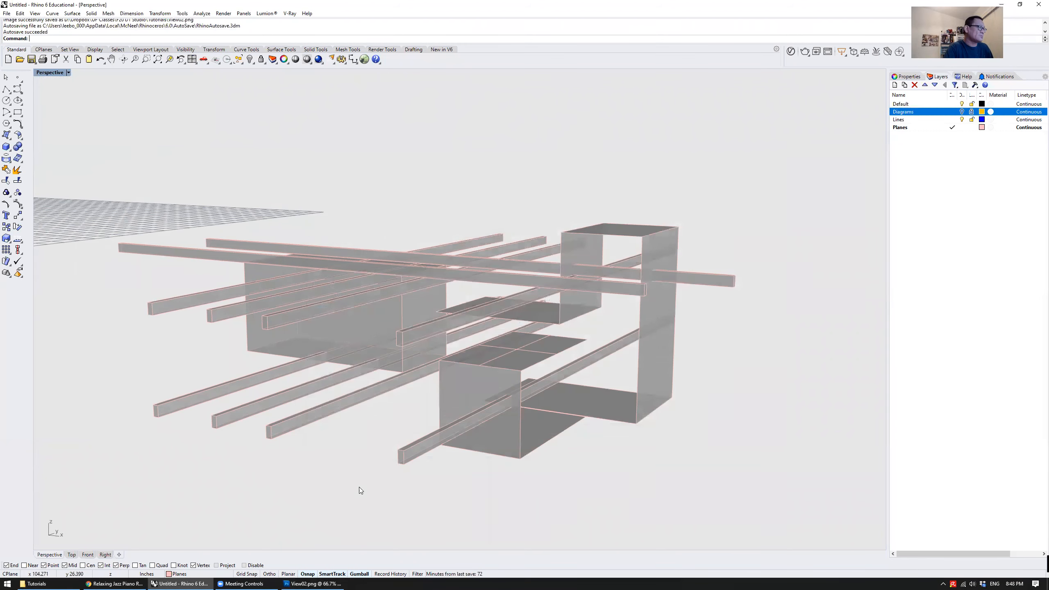
# Switch to Photoshop, close the old View02.png, open the new version, and place its whole image over the drawing in Transparent.png
pyautogui.click(312, 584)
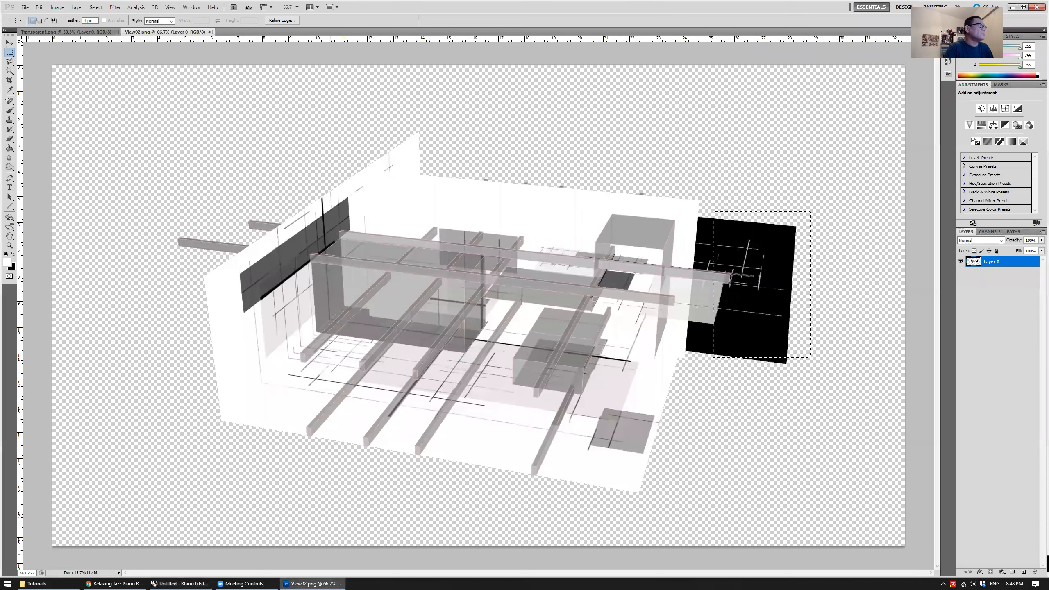
pyautogui.click(210, 32)
pyautogui.click(37, 584)
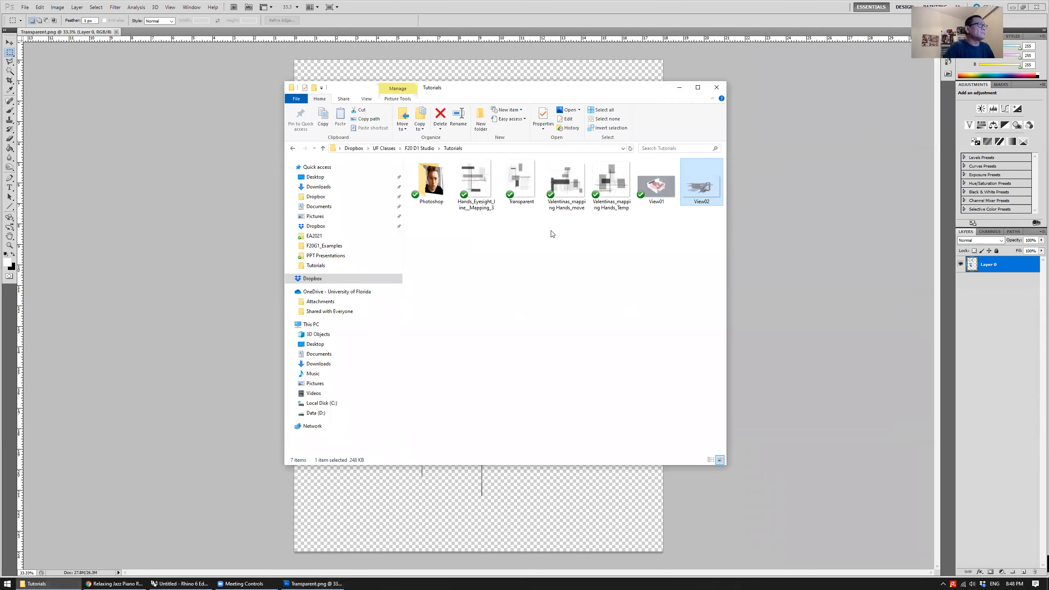
pyautogui.click(239, 74)
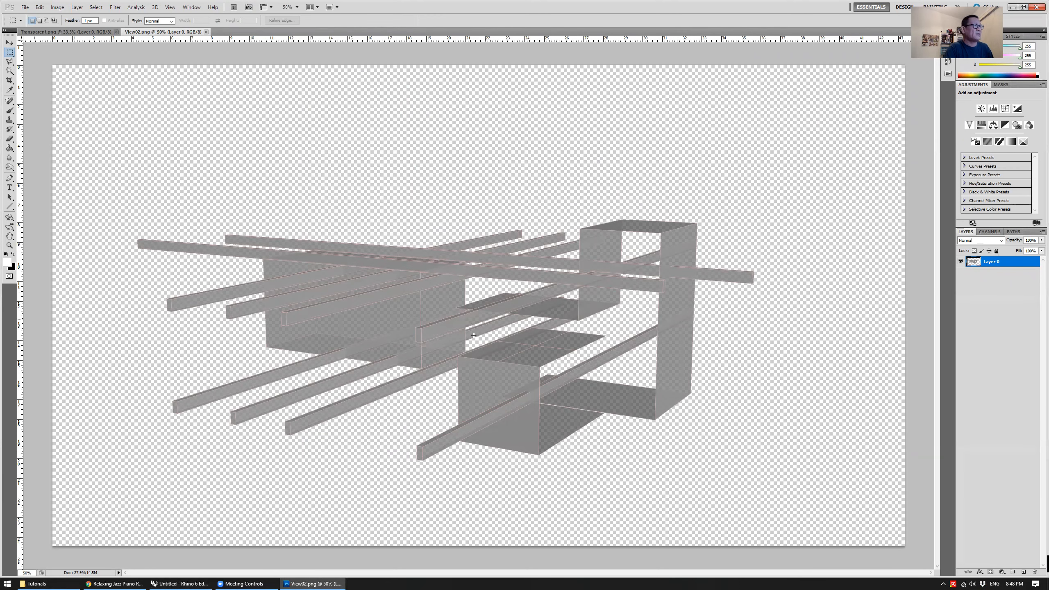
pyautogui.press('v')
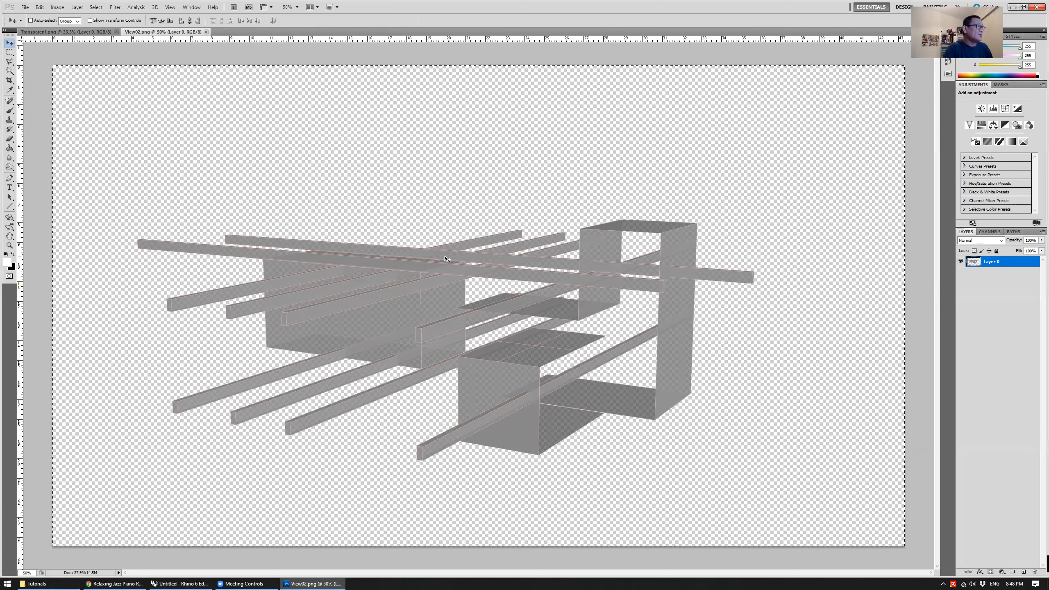
pyautogui.moveTo(412, 272); pyautogui.dragTo(498, 306)
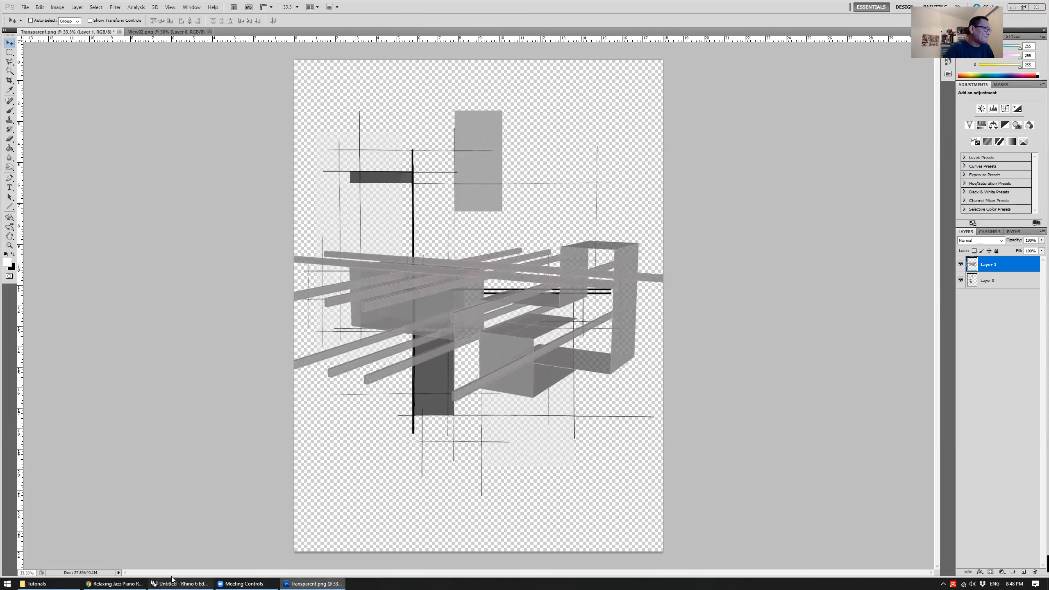
# Switch back to Rhino and show the Diagrams layer again
pyautogui.click(180, 584)
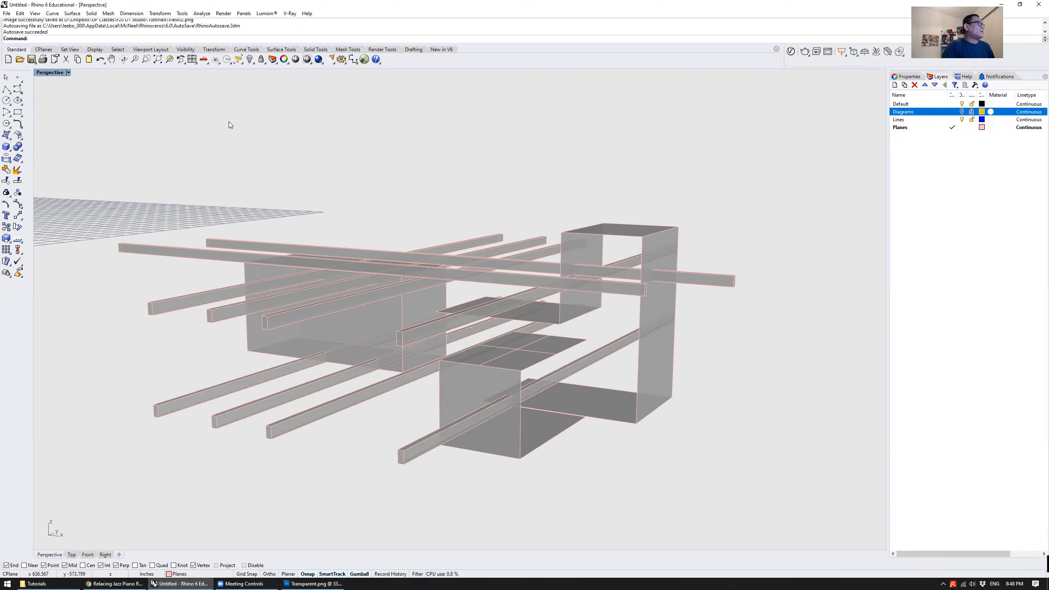
pyautogui.moveTo(229, 121); pyautogui.dragTo(376, 153, button='right')
pyautogui.scroll(-3, 362, 138)
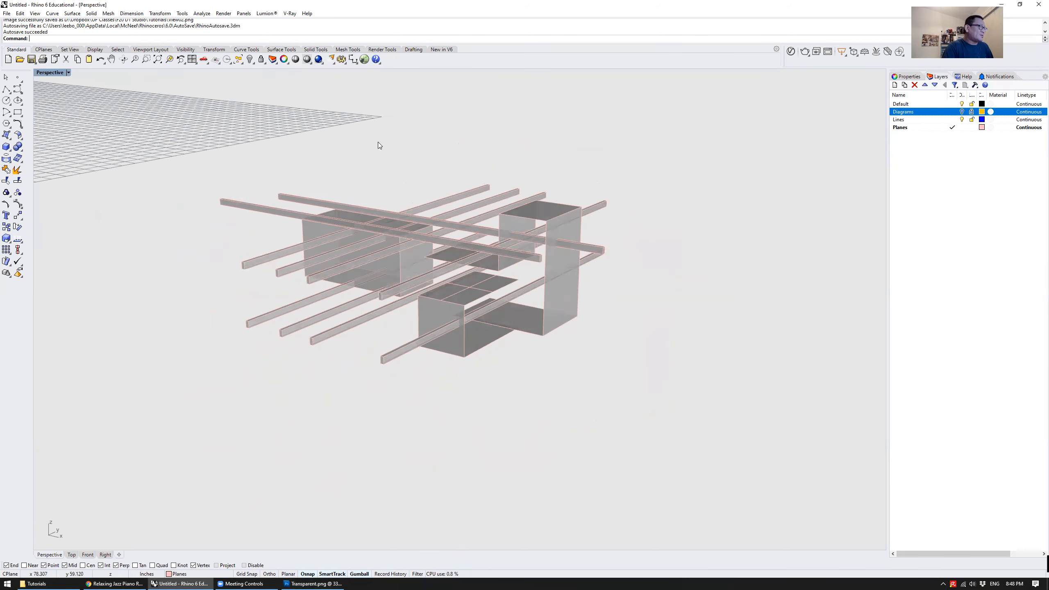
pyautogui.scroll(-3, 377, 142)
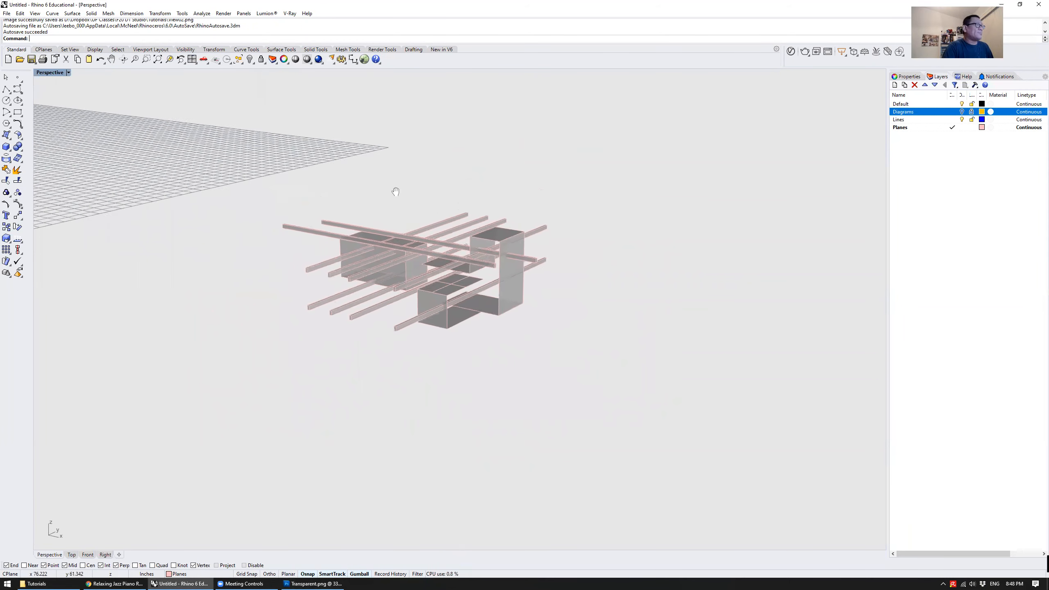
pyautogui.click(960, 111)
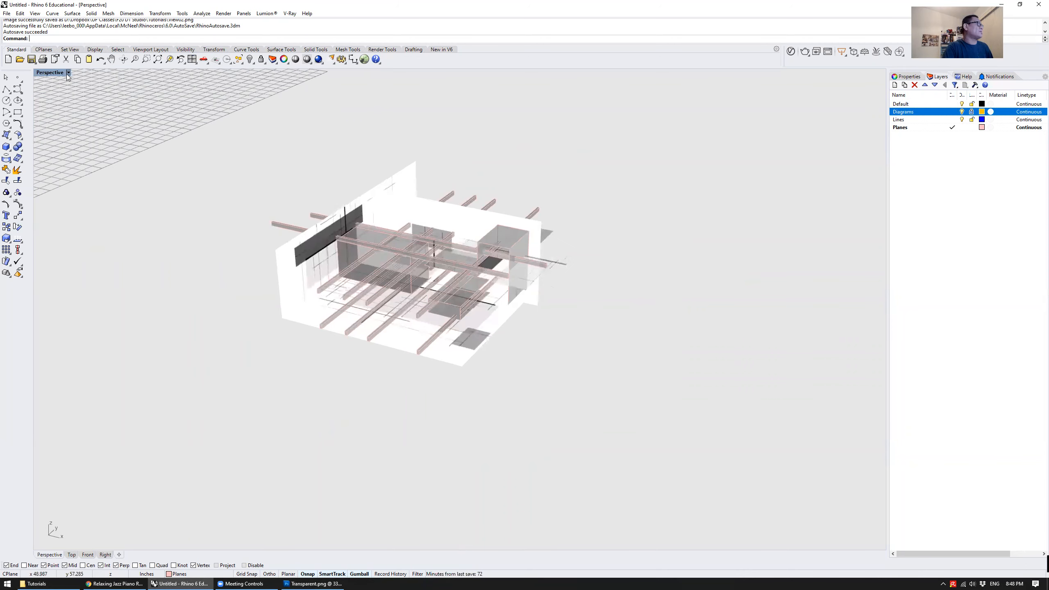
# Set the Perspective viewport to the Shaded display mode
pyautogui.click(43, 73)
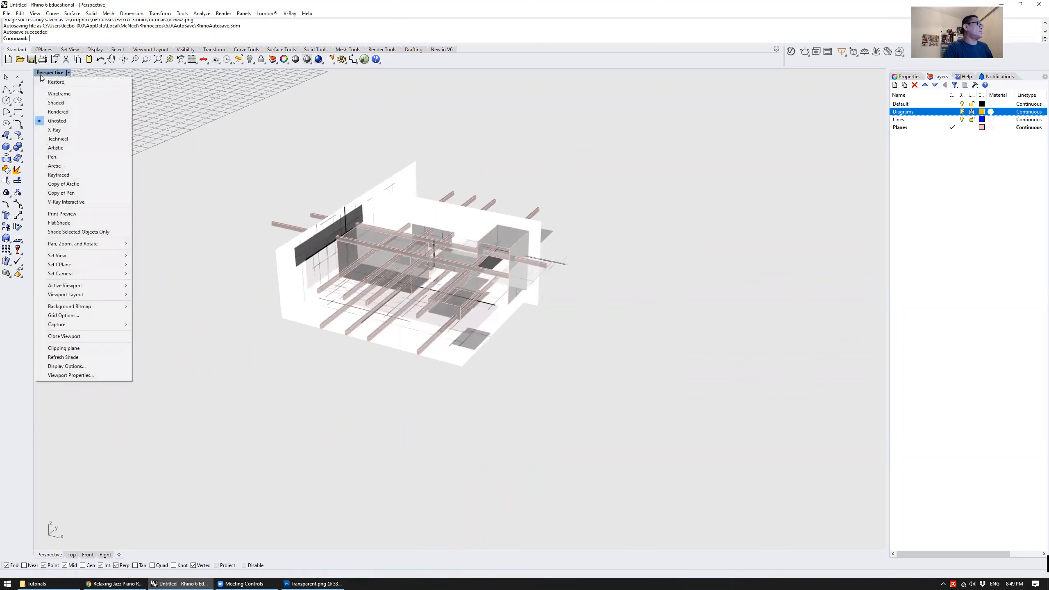
pyautogui.click(79, 103)
pyautogui.scroll(5, 332, 176)
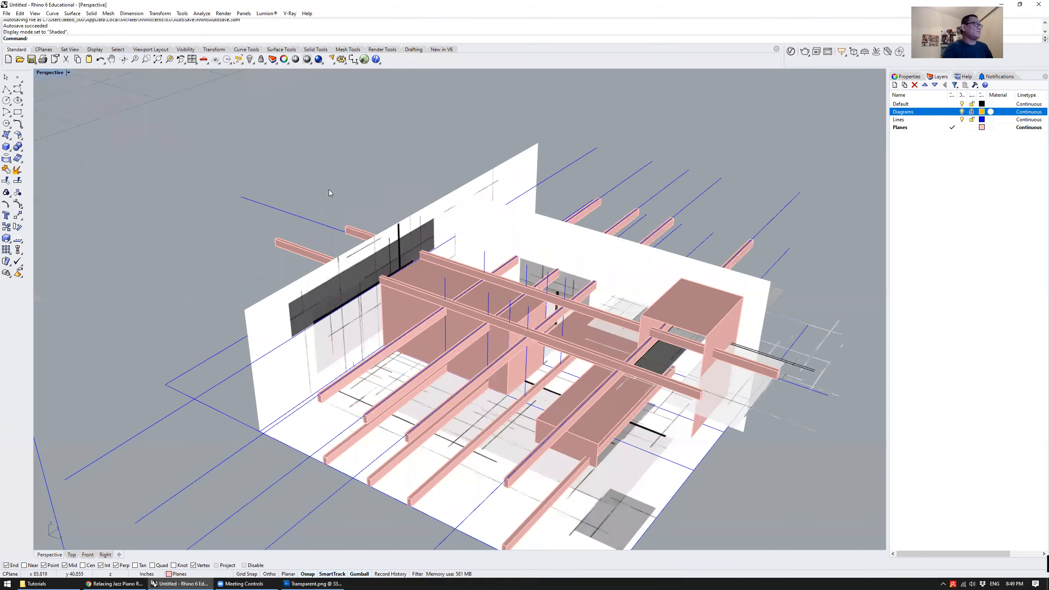
# Look at the Shaded display mode's settings in the viewport display options and close them without changing anything
pyautogui.scroll(-4, 327, 159)
pyautogui.moveTo(327, 160); pyautogui.dragTo(372, 183, button='right')
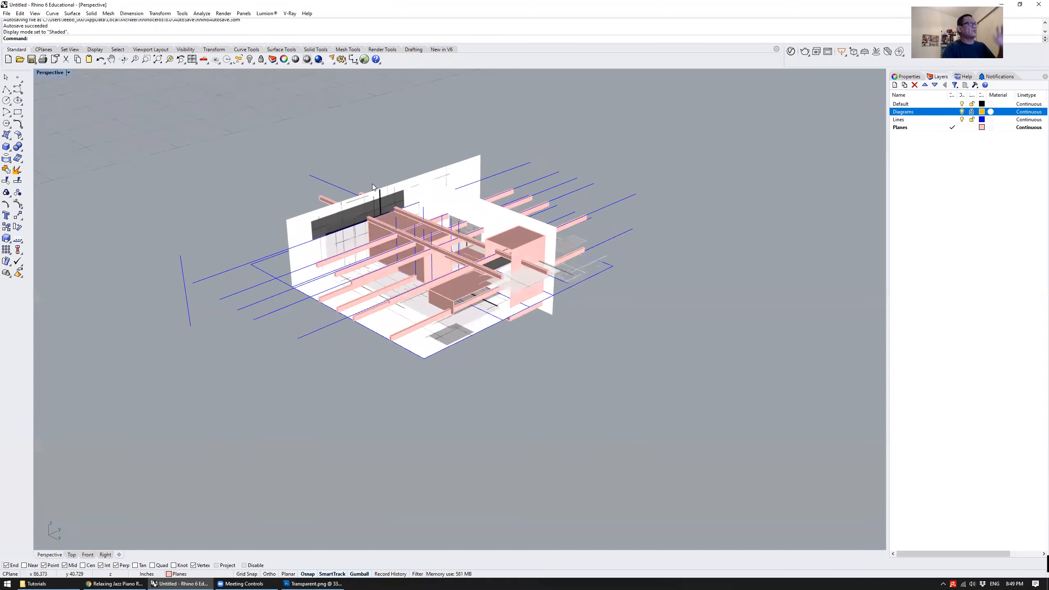
pyautogui.click(50, 73)
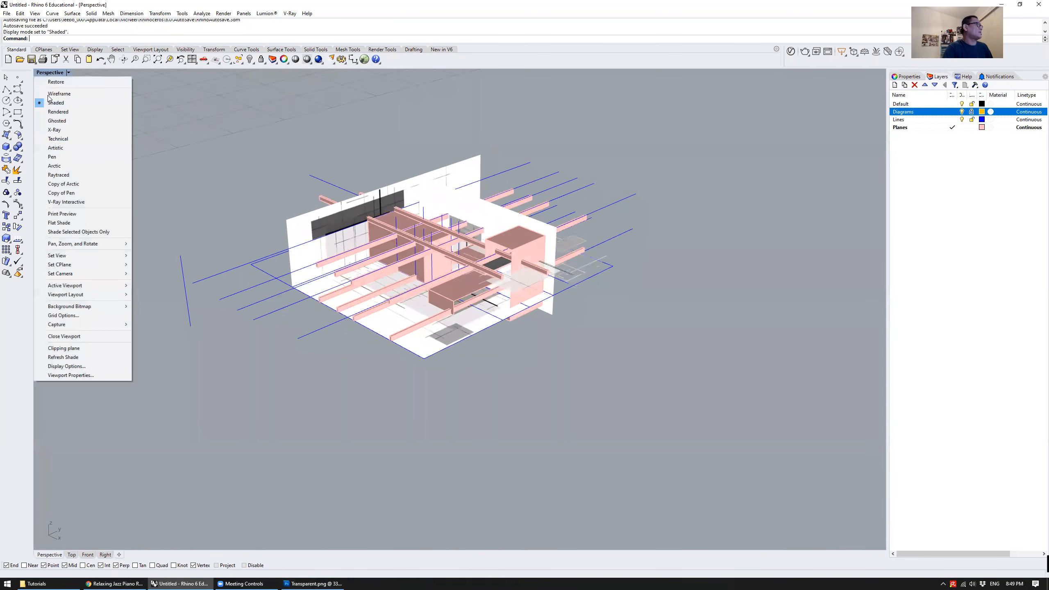
pyautogui.click(110, 366)
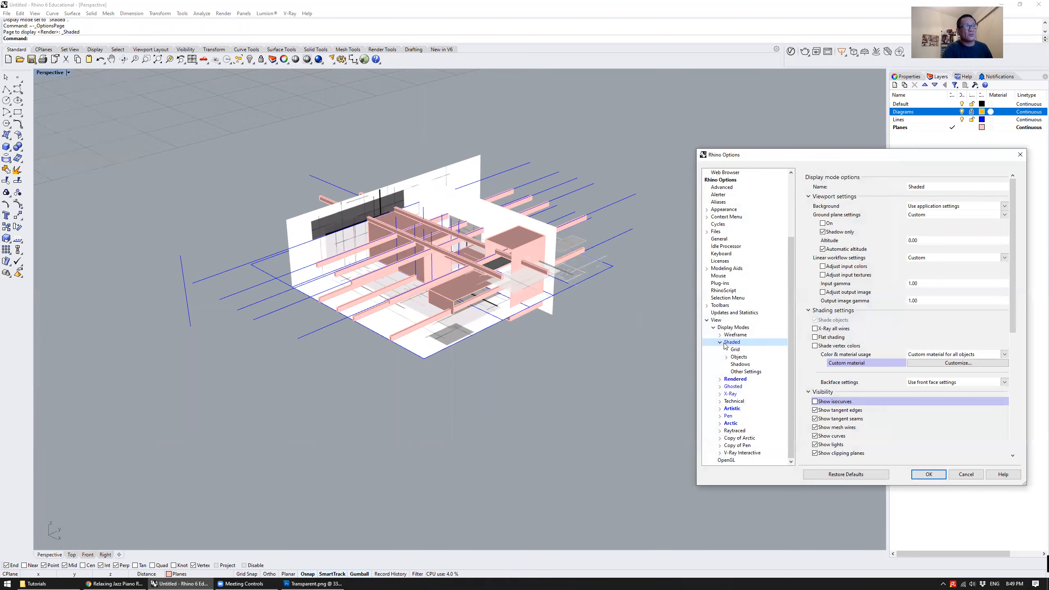
pyautogui.click(722, 343)
pyautogui.click(969, 476)
# Set the Perspective viewport to the Arctic display mode and examine the beams and boxes from several angles
pyautogui.moveTo(293, 207); pyautogui.dragTo(291, 132, button='right')
pyautogui.scroll(5, 338, 186)
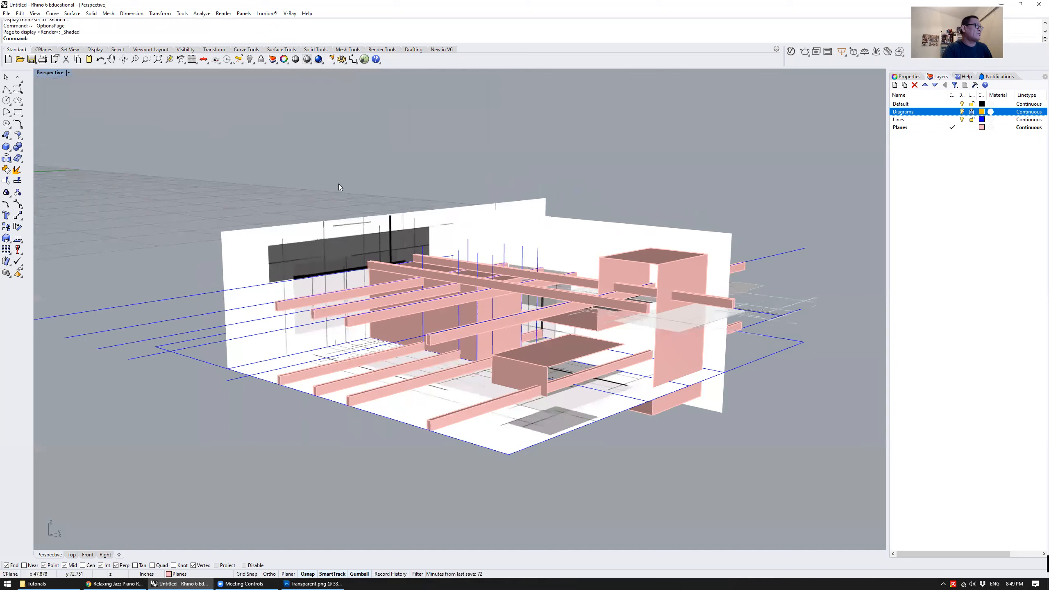
pyautogui.click(55, 76)
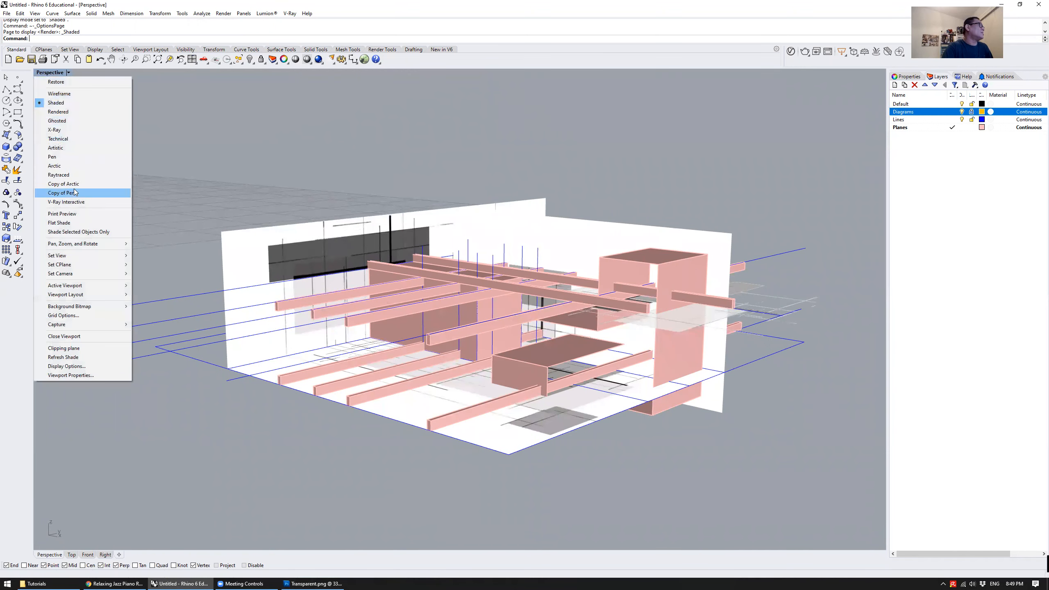
pyautogui.click(80, 166)
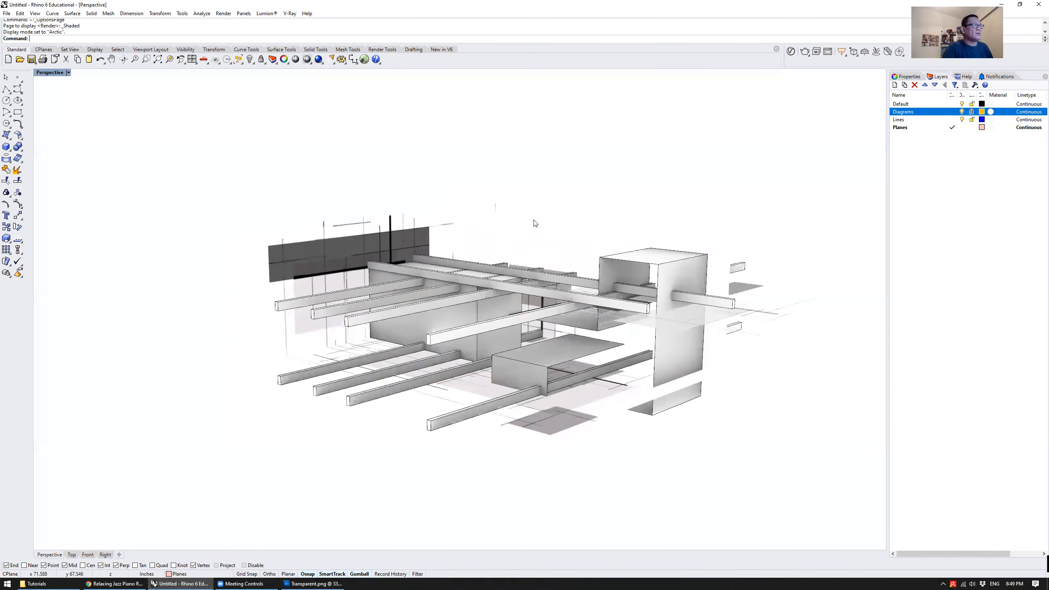
pyautogui.moveTo(541, 224); pyautogui.dragTo(539, 288, button='right')
pyautogui.scroll(4, 538, 269)
pyautogui.scroll(-3, 539, 287)
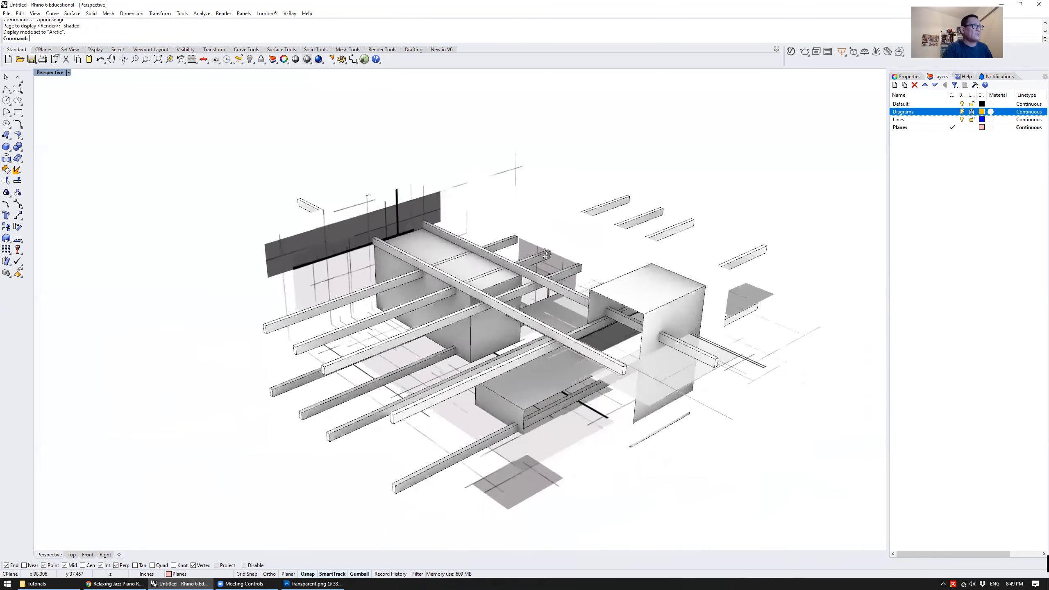
pyautogui.scroll(4, 471, 300)
pyautogui.moveTo(471, 301)
pyautogui.mouseDown(button='right')
pyautogui.moveTo(558, 278)
pyautogui.moveTo(466, 291)
pyautogui.mouseUp(button='right')
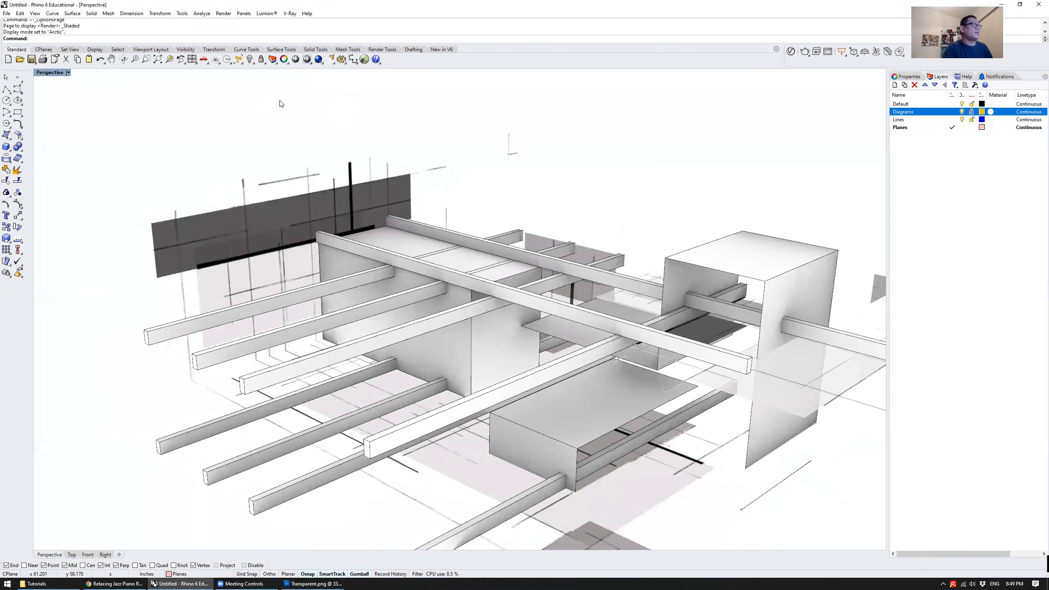
# Preview the model in the Perspective viewport with the Copy of Arctic and Copy of Pen display modes
pyautogui.click(46, 74)
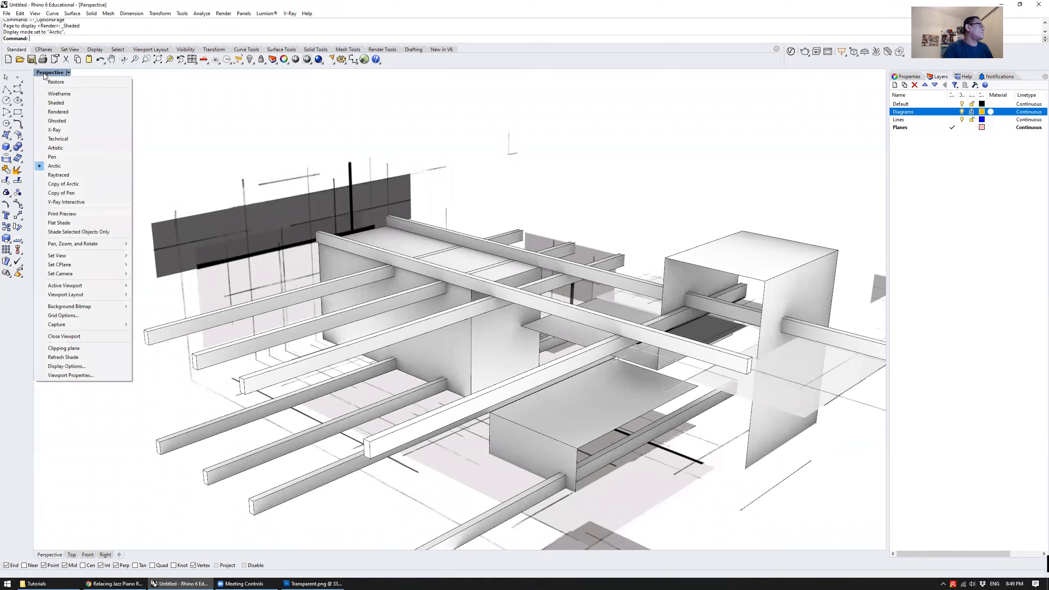
pyautogui.click(75, 182)
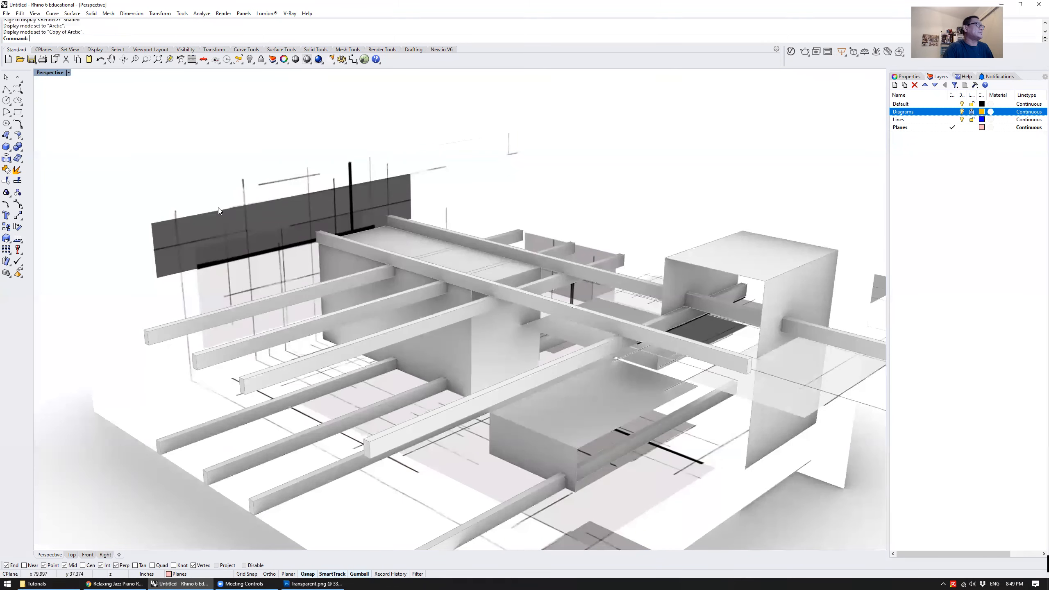
pyautogui.scroll(-3, 270, 230)
pyautogui.click(53, 76)
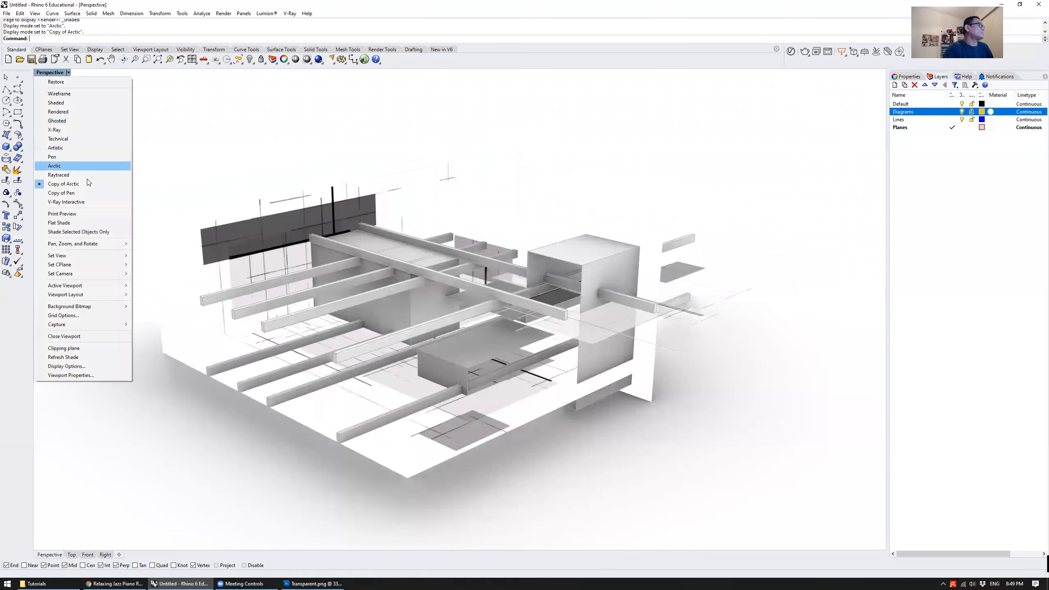
pyautogui.click(93, 193)
pyautogui.moveTo(494, 227); pyautogui.dragTo(568, 244, button='right')
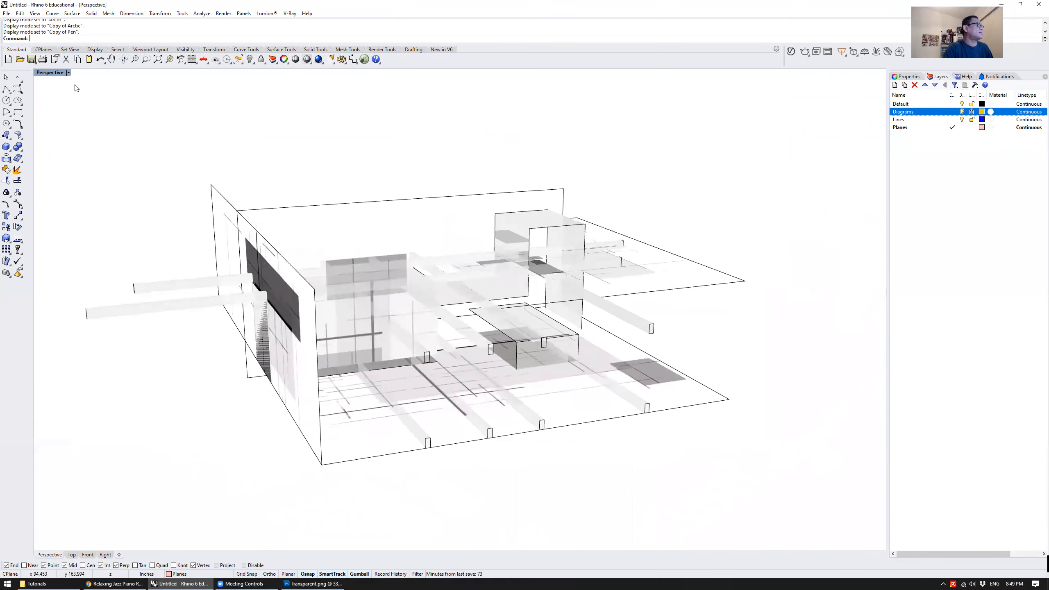
# Set the Perspective viewport to the X-Ray display mode and view the model from other angles
pyautogui.click(50, 73)
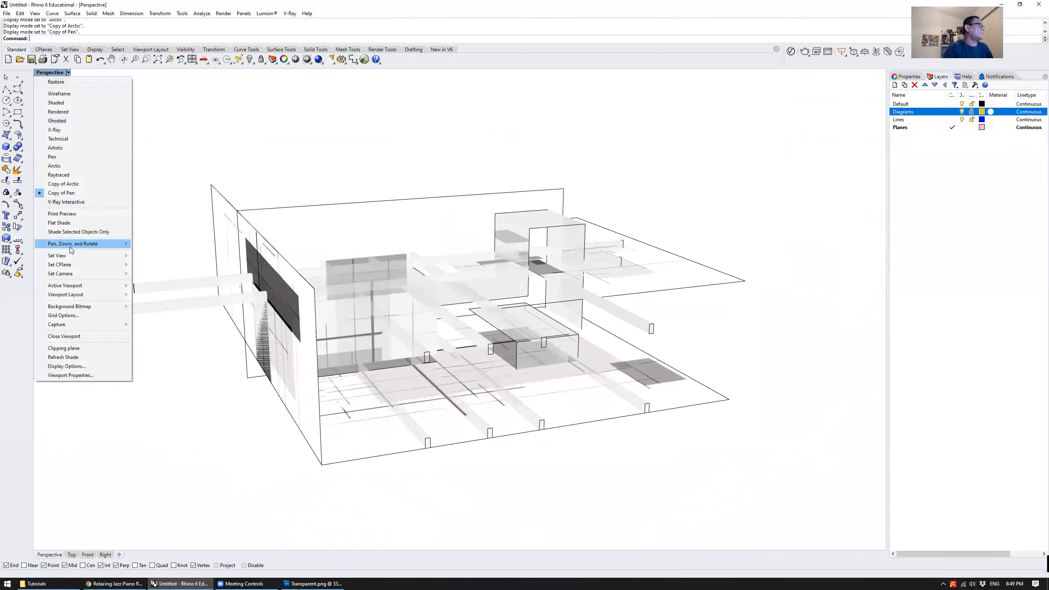
pyautogui.click(61, 131)
pyautogui.moveTo(595, 201); pyautogui.dragTo(506, 217, button='right')
pyautogui.moveTo(260, 149); pyautogui.dragTo(153, 95, button='right')
# Preview the Ghosted display mode in the Perspective viewport and return the viewport to Shaded
pyautogui.click(51, 74)
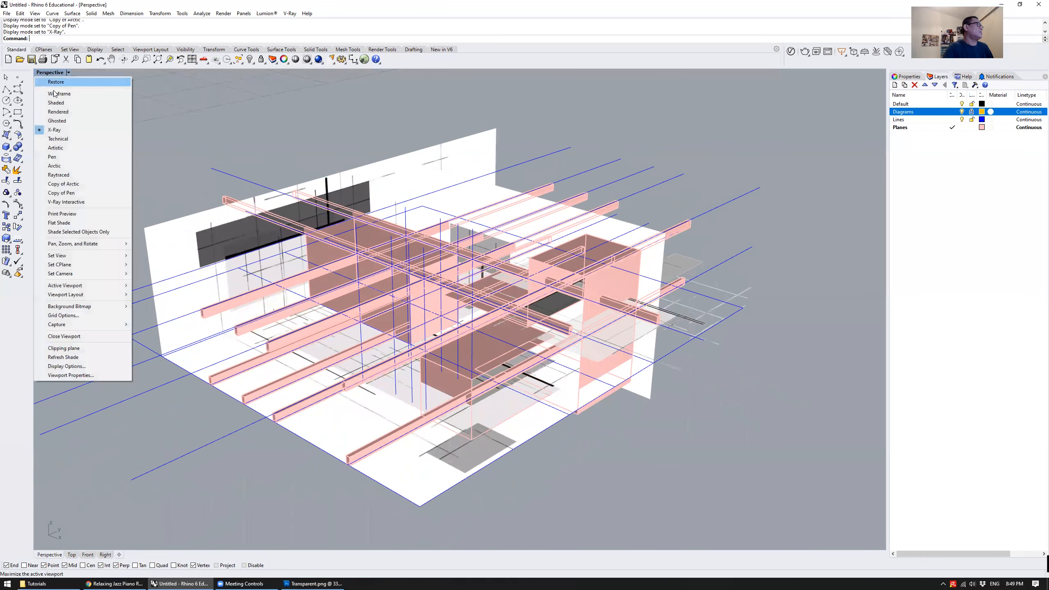
pyautogui.click(58, 120)
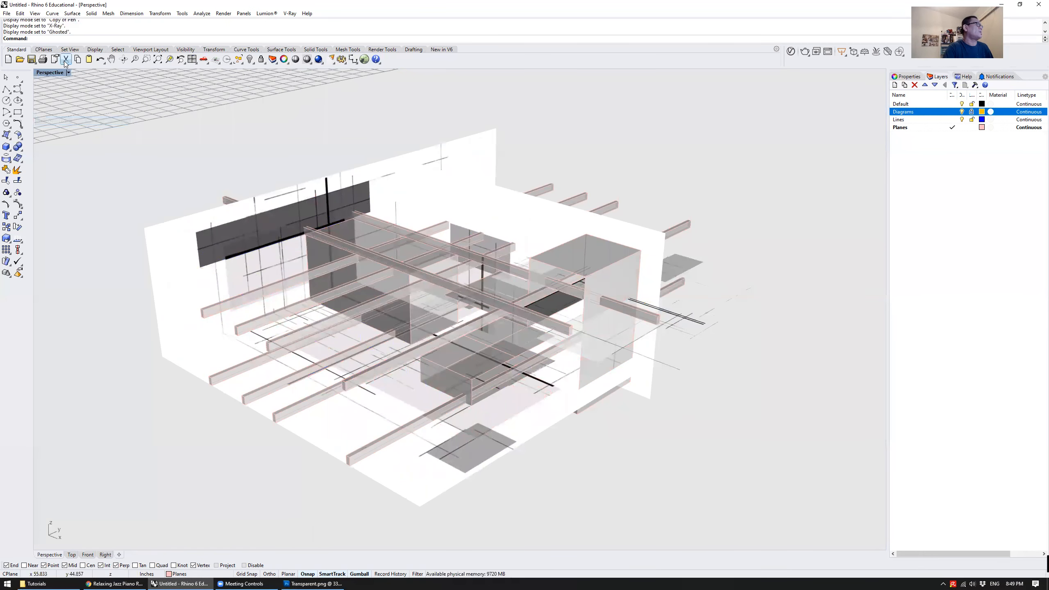
pyautogui.click(47, 73)
pyautogui.click(78, 102)
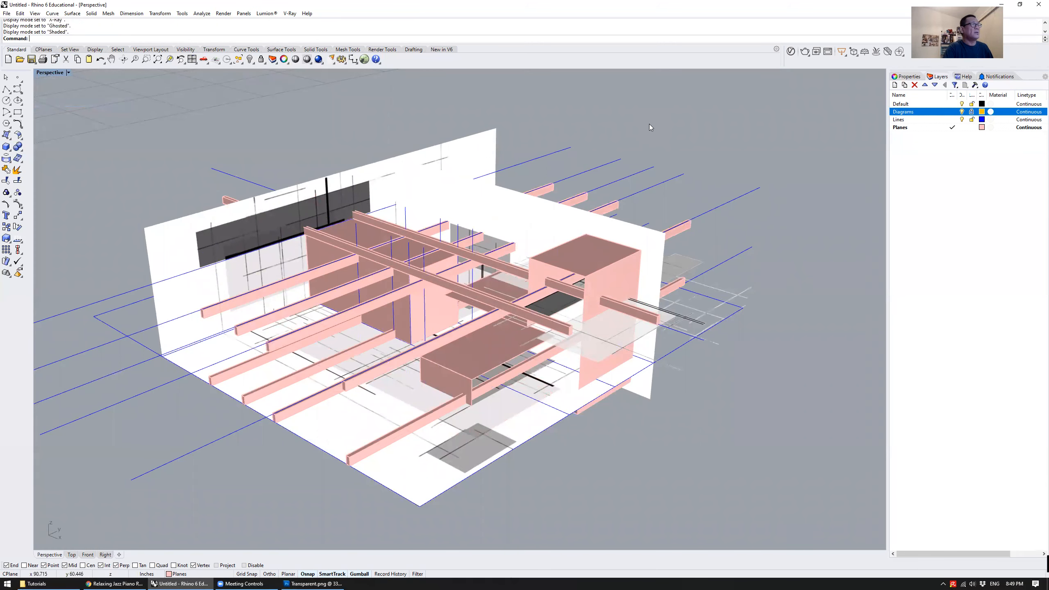